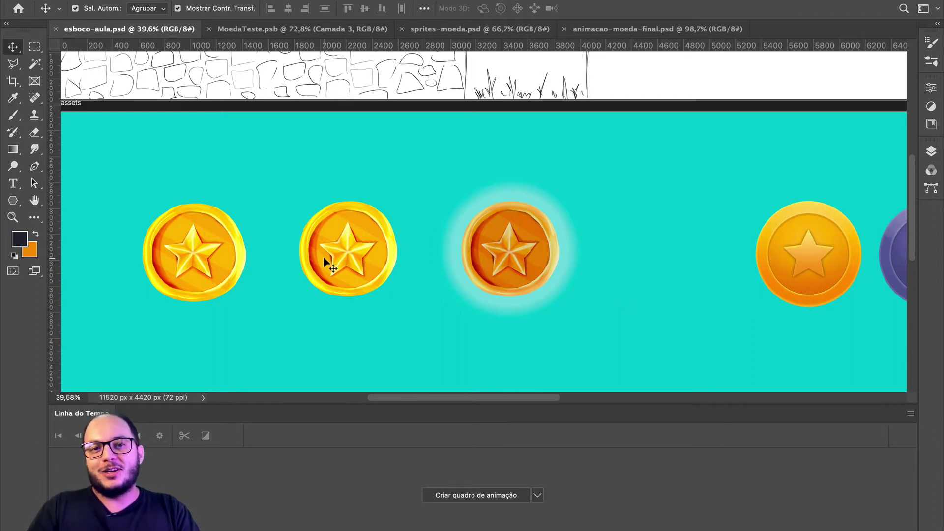
# - Examine the level sketch's collectible coins and the painted gold coins on the assets artboard in esboco-aula.psd
pyautogui.hscroll(-1, 323, 255)
pyautogui.scroll(-1, 323, 255)
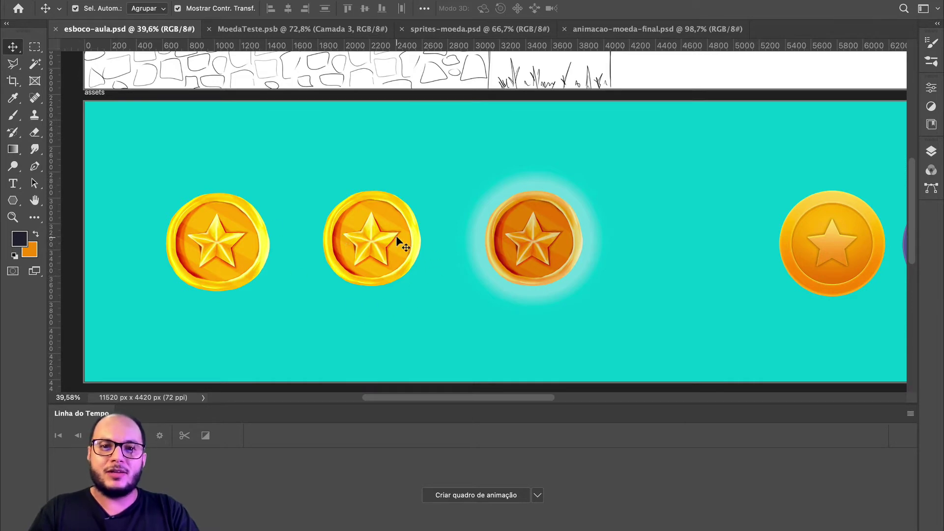
pyautogui.scroll(-2, 395, 269)
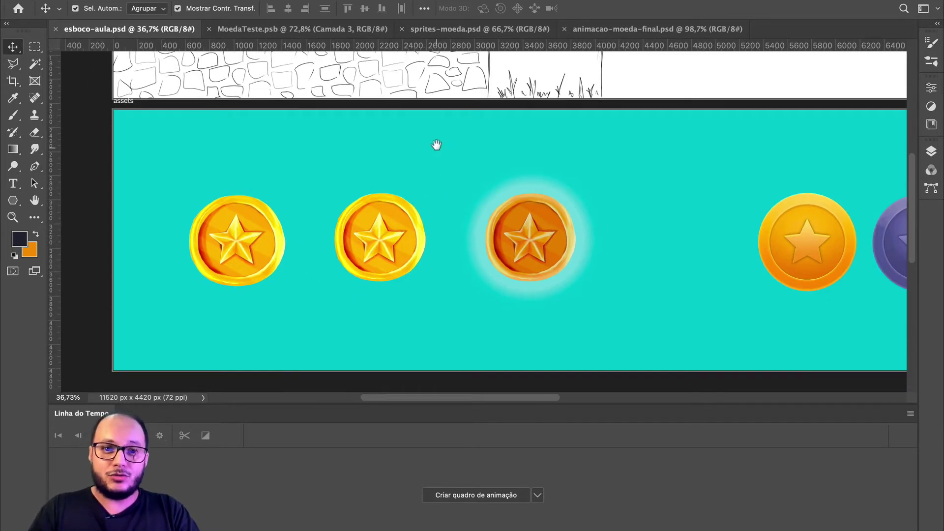
pyautogui.moveTo(436, 145); pyautogui.dragTo(409, 273)
pyautogui.moveTo(397, 136); pyautogui.dragTo(412, 219)
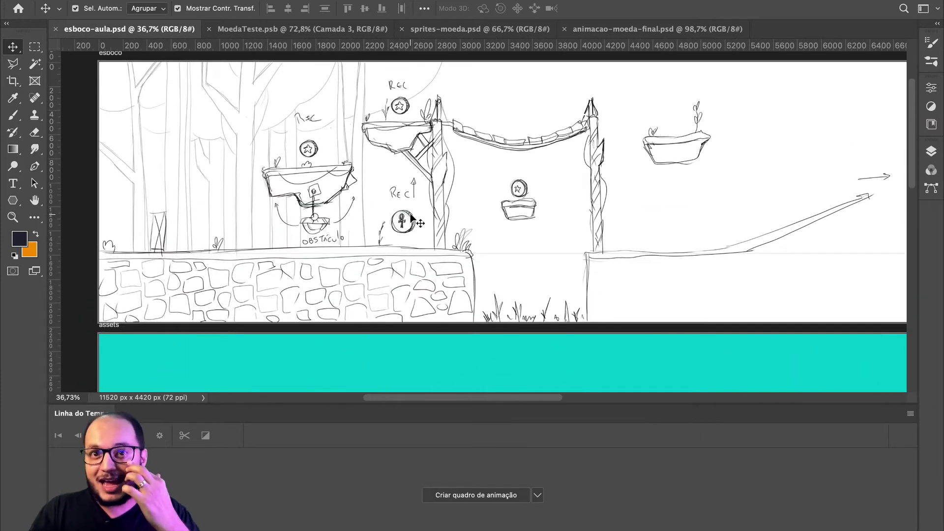
pyautogui.moveTo(382, 320); pyautogui.dragTo(403, 122)
pyautogui.moveTo(233, 329)
pyautogui.mouseDown()
pyautogui.moveTo(273, 143)
pyautogui.moveTo(294, 147)
pyautogui.moveTo(293, 163)
pyautogui.mouseUp()
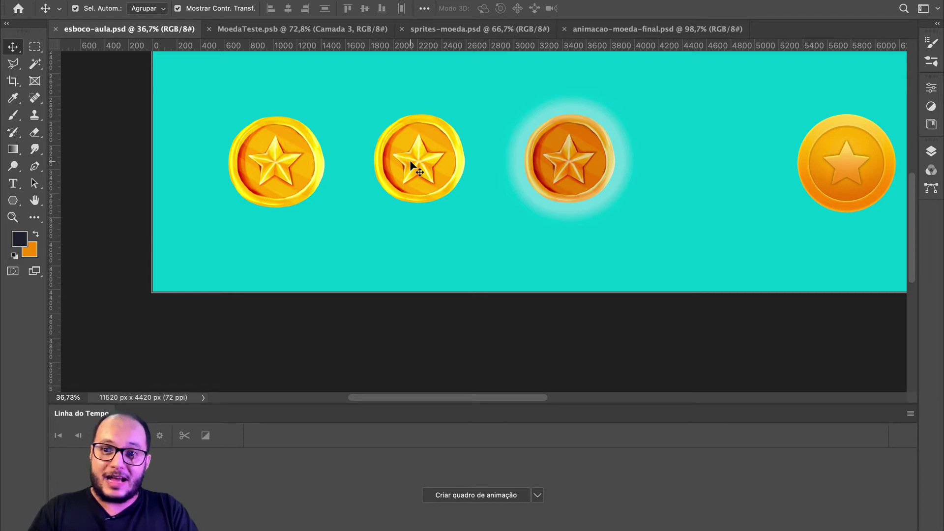
pyautogui.moveTo(666, 160); pyautogui.dragTo(698, 176)
pyautogui.moveTo(448, 172); pyautogui.dragTo(369, 225)
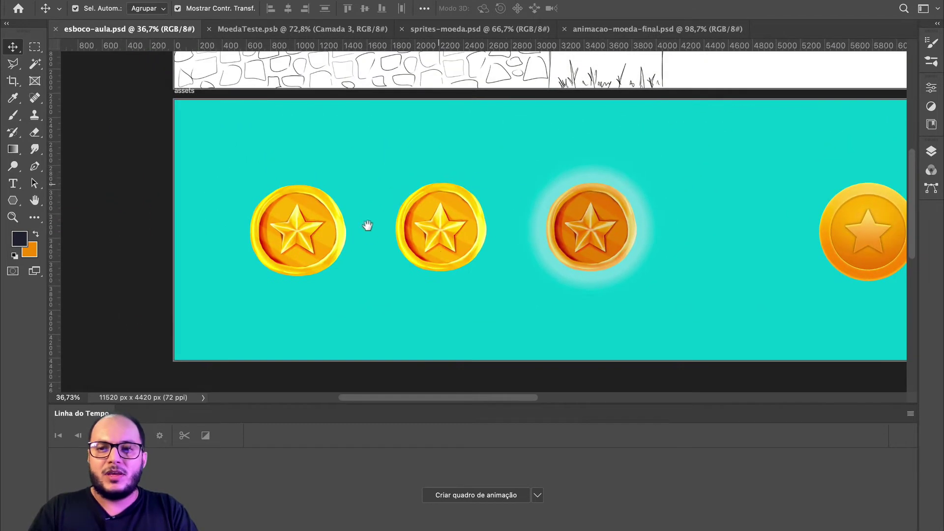
# - Examine the flat gold coin and the row of purple coin frames turning from front view to edge and back
pyautogui.moveTo(719, 211); pyautogui.dragTo(422, 213)
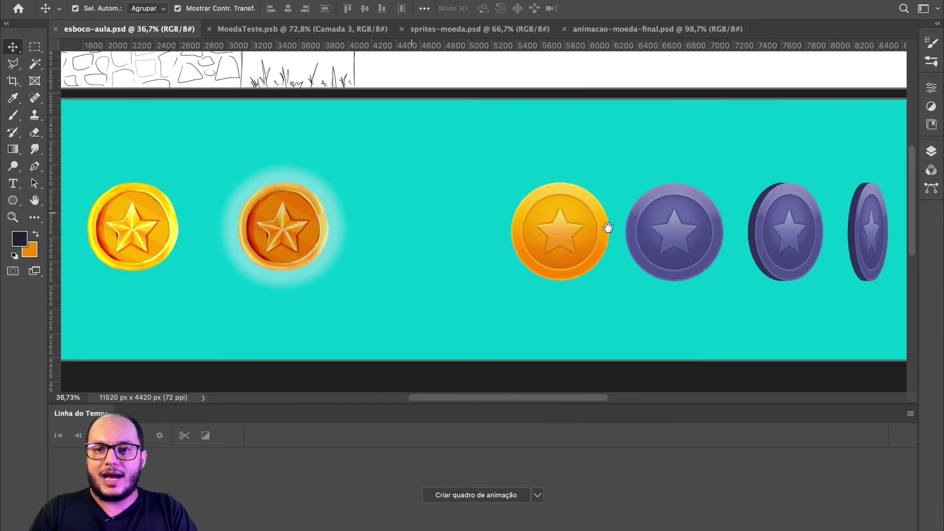
pyautogui.scroll(5, 607, 226)
pyautogui.moveTo(525, 234); pyautogui.dragTo(350, 244)
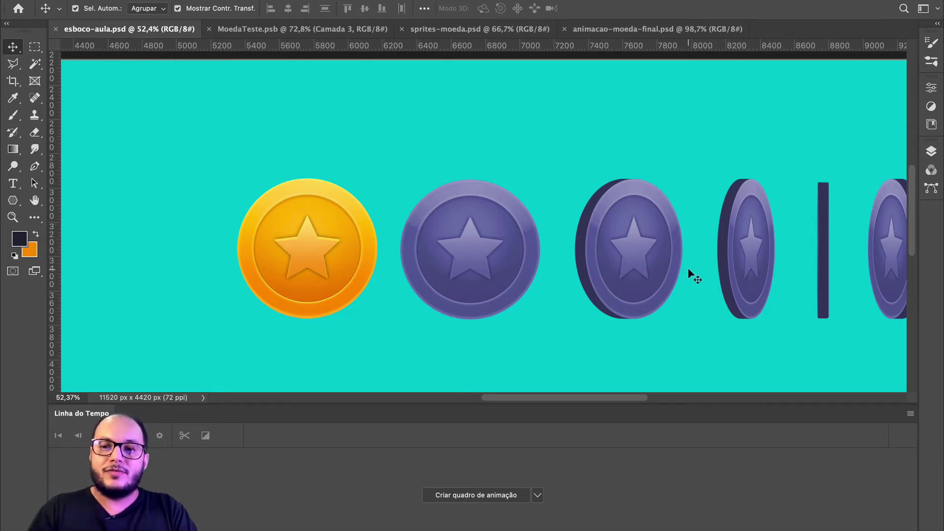
pyautogui.moveTo(764, 270); pyautogui.dragTo(432, 257)
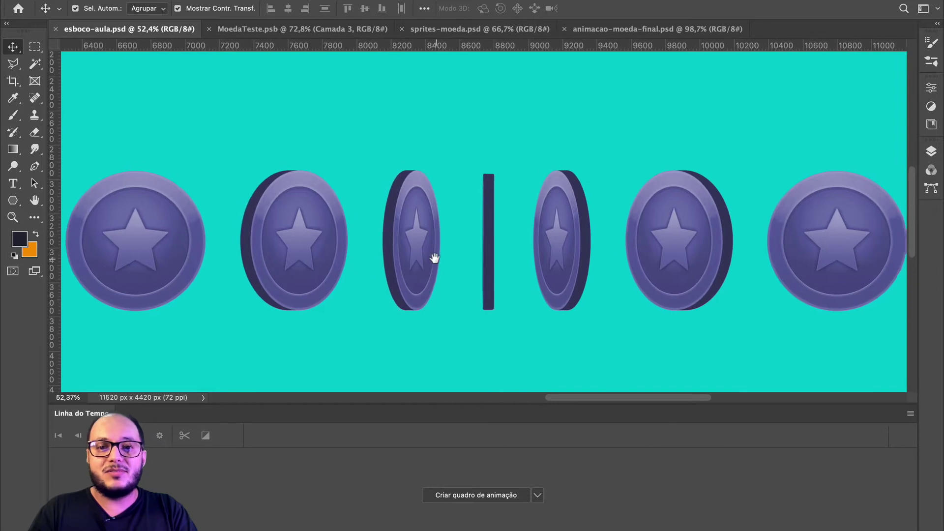
pyautogui.scroll(-2, 434, 267)
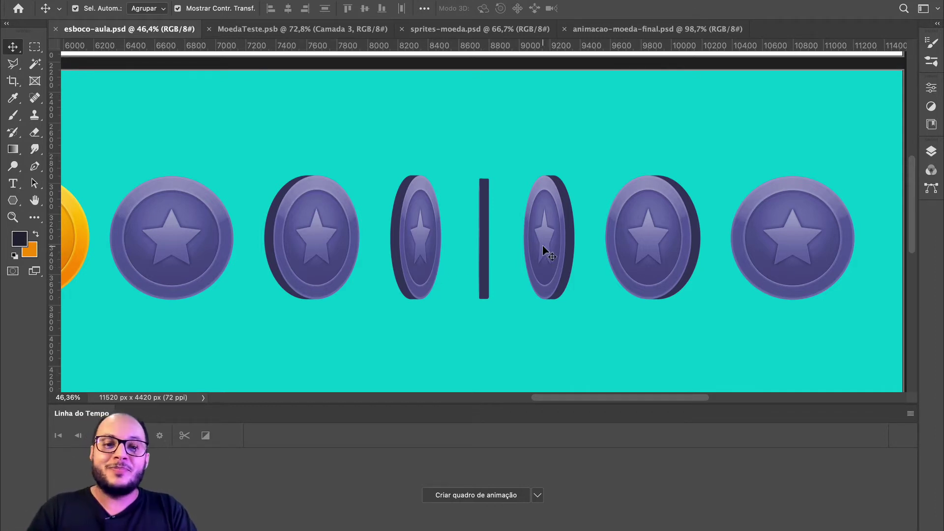
pyautogui.click(194, 238)
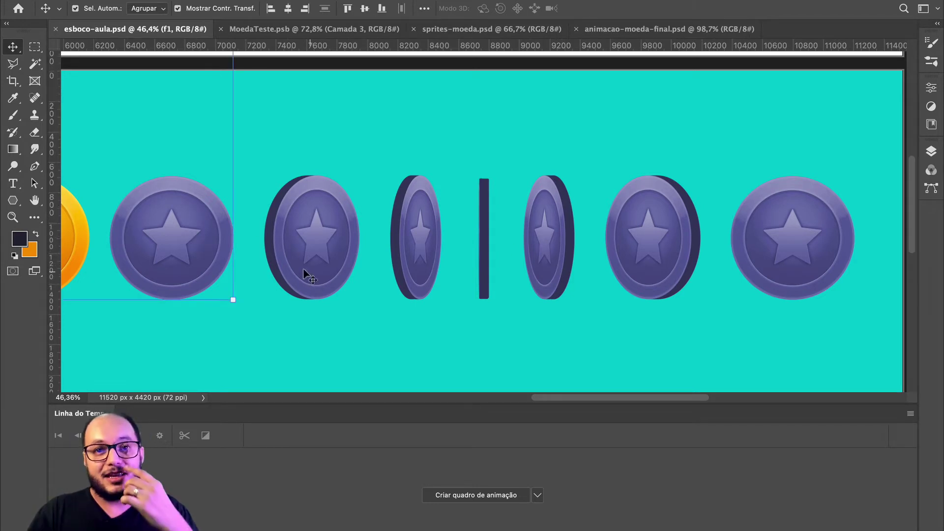
pyautogui.click(378, 352)
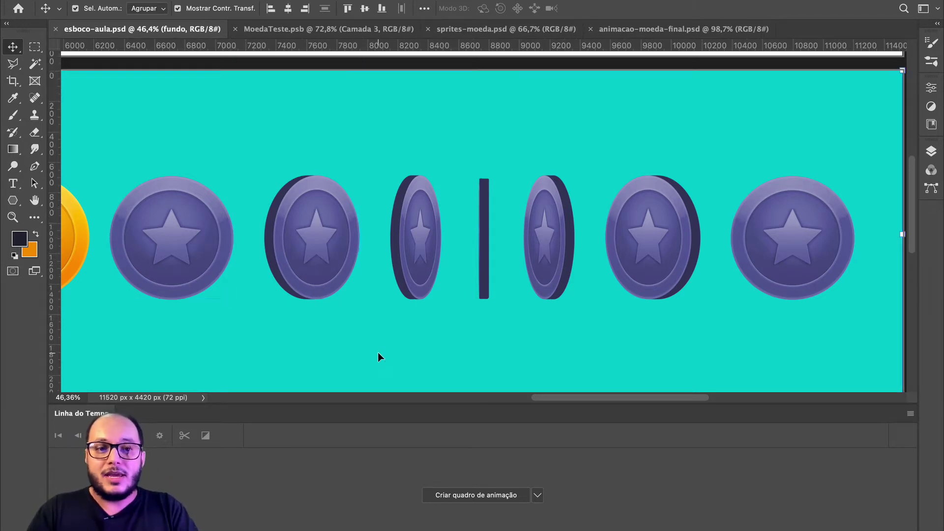
# - Compare the coins in the level sketch with the painted coins and the purple rotation frames on the assets artboard
pyautogui.scroll(-2, 252, 290)
pyautogui.hscroll(-10, 252, 290)
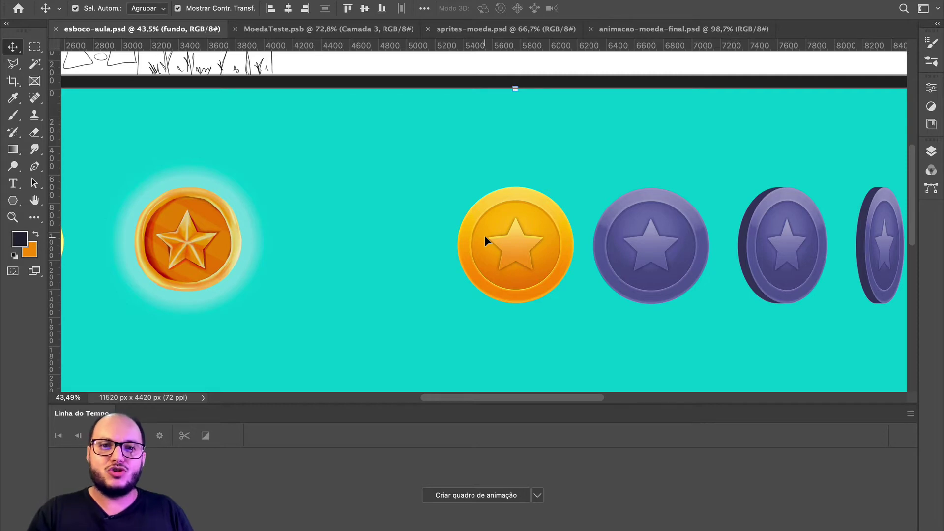
pyautogui.scroll(-2, 485, 235)
pyautogui.scroll(10, 485, 235)
pyautogui.hscroll(-8, 485, 235)
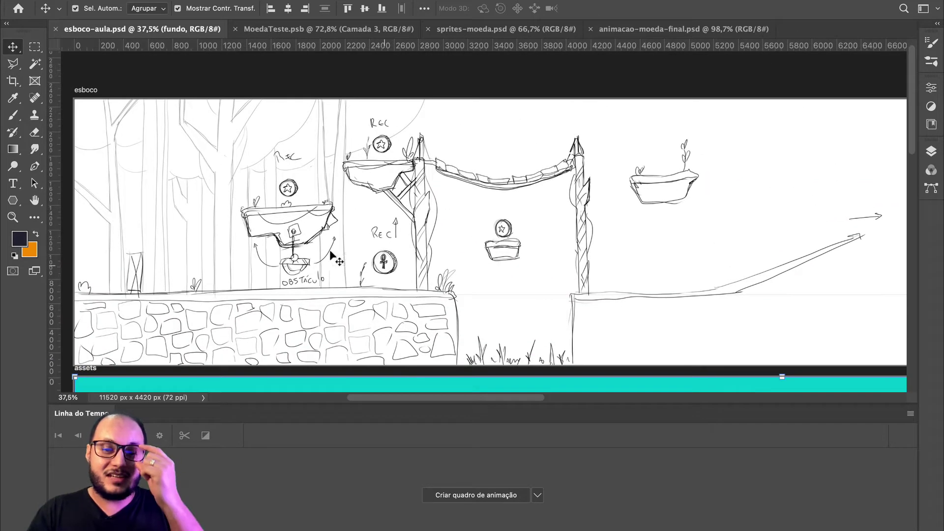
pyautogui.scroll(-4, 472, 275)
pyautogui.hscroll(1, 473, 275)
pyautogui.scroll(-10, 473, 275)
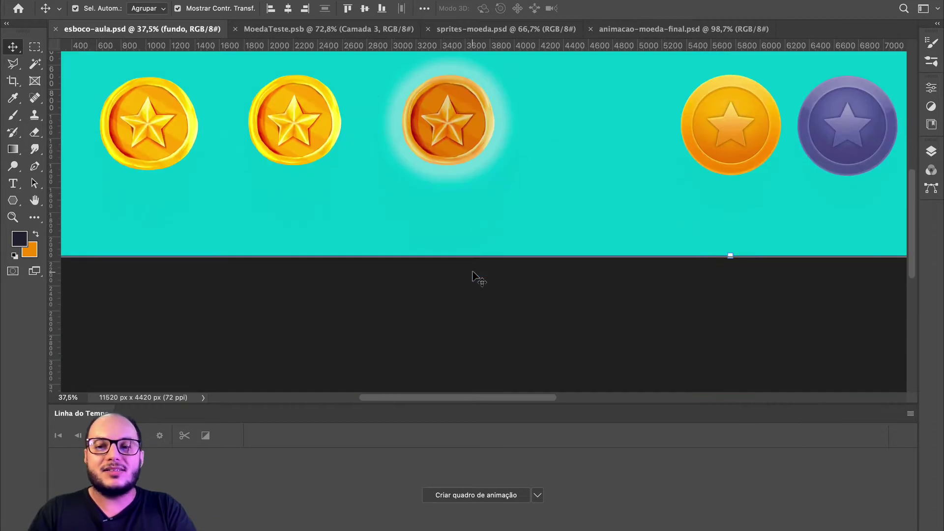
pyautogui.scroll(1, 474, 276)
pyautogui.hscroll(8, 647, 222)
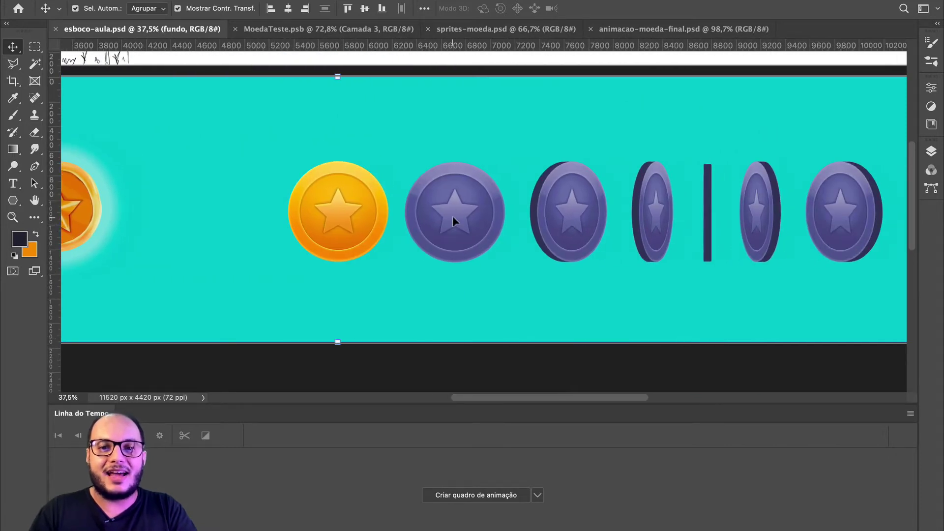
pyautogui.scroll(3, 452, 216)
pyautogui.hscroll(5, 461, 227)
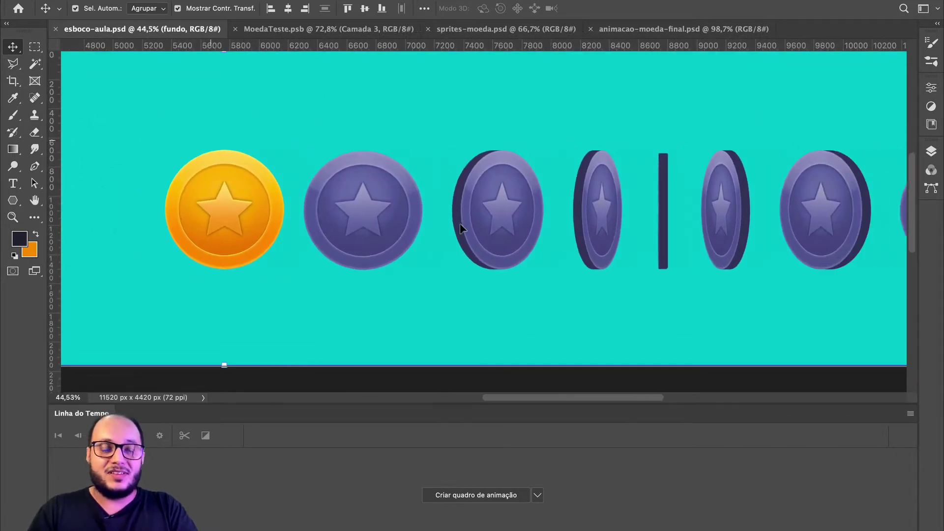
pyautogui.scroll(1, 461, 228)
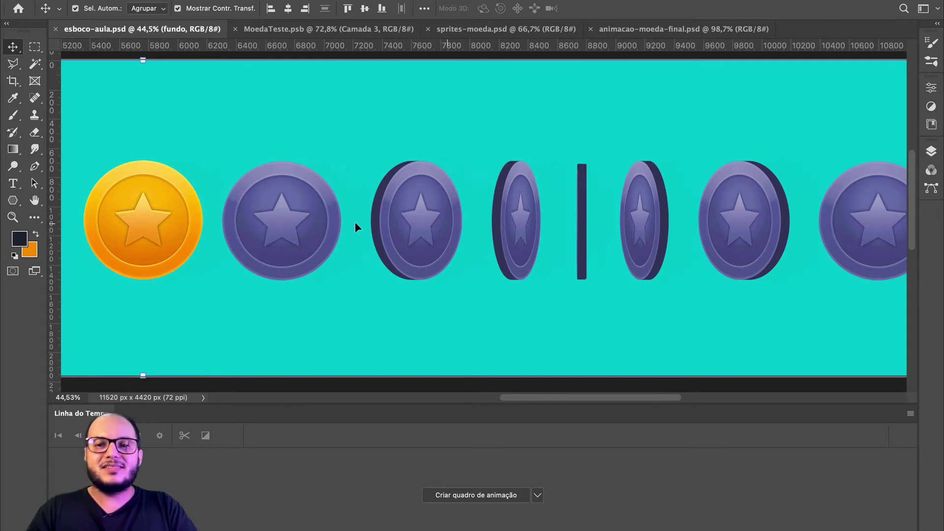
pyautogui.hscroll(1, 545, 226)
pyautogui.hscroll(2, 545, 227)
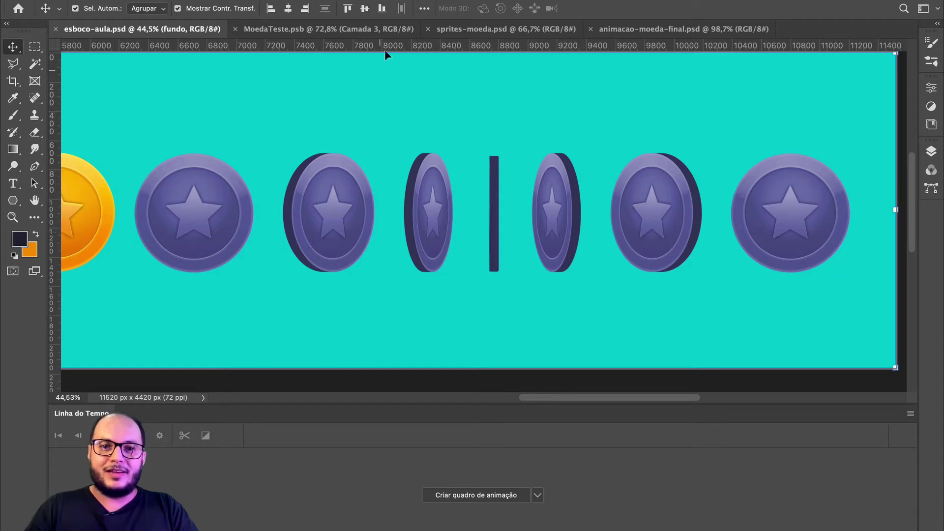
# - Compare the flat gold coin in MoedaTeste.psb with the painted coins in esboco-aula.psd
pyautogui.click(325, 29)
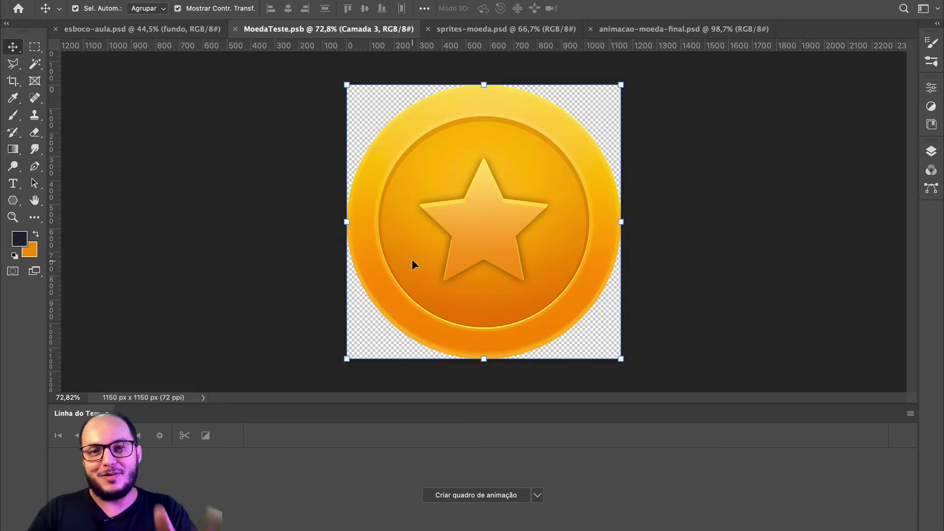
pyautogui.click(134, 29)
pyautogui.hscroll(-20, 267, 215)
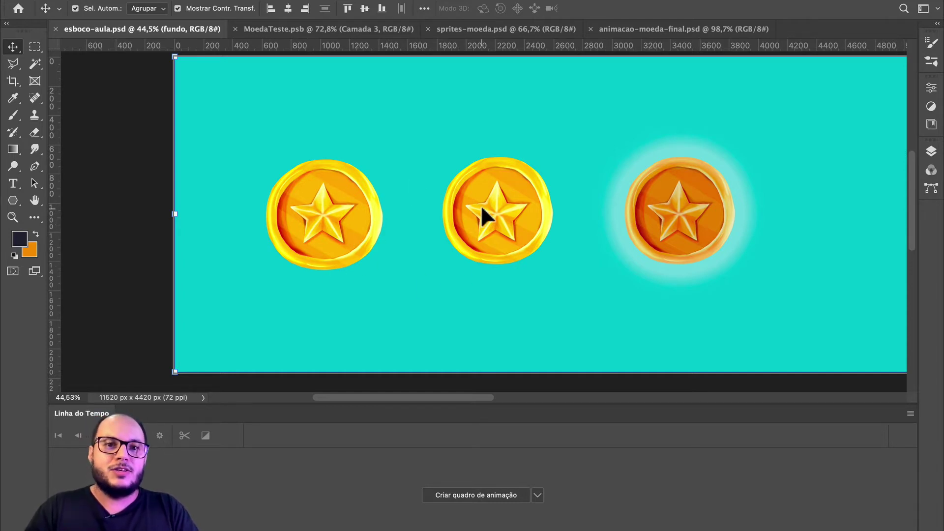
pyautogui.click(335, 28)
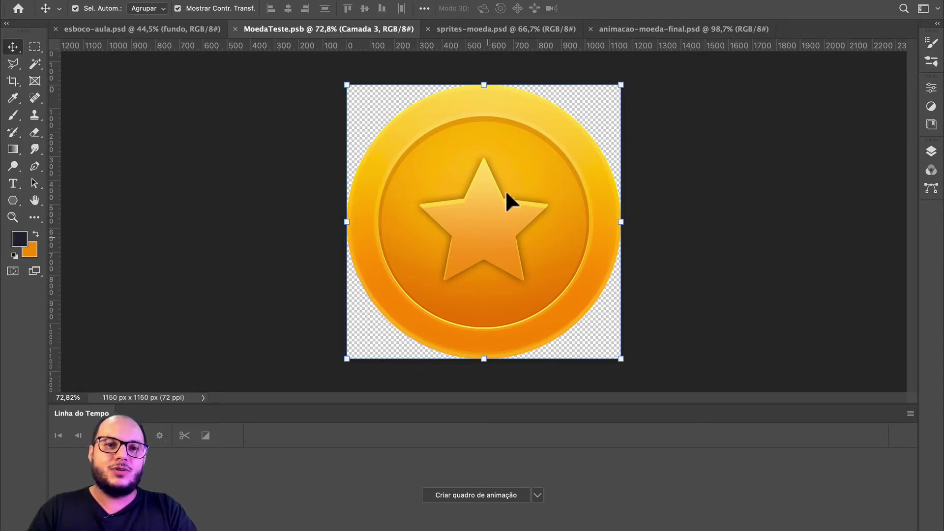
pyautogui.click(160, 30)
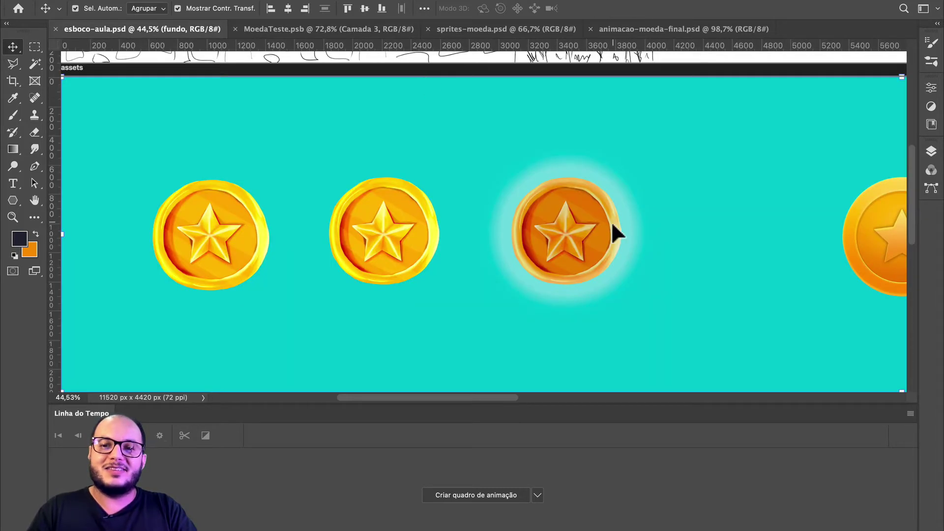
# - Review the gold coin design alongside the full sequence of purple coin rotation frames in esboco-aula.psd
pyautogui.hscroll(15, 611, 225)
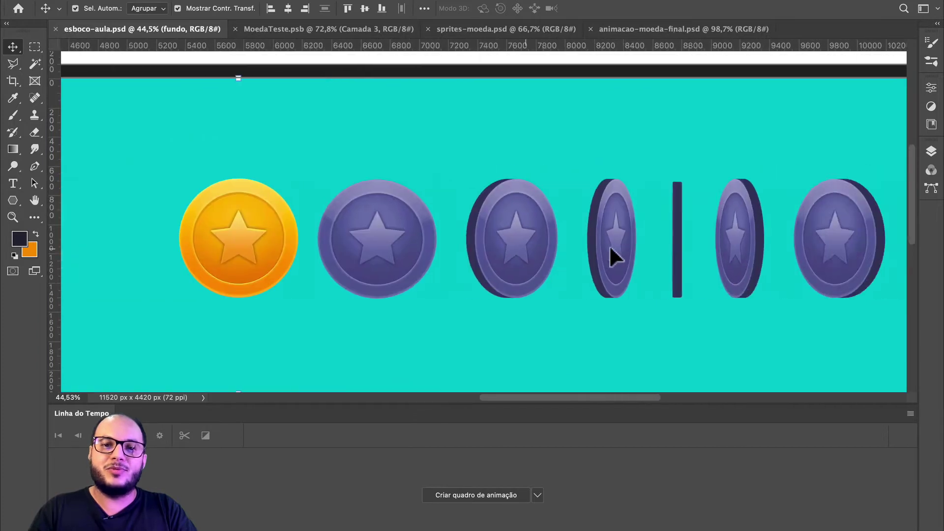
pyautogui.hscroll(3, 609, 245)
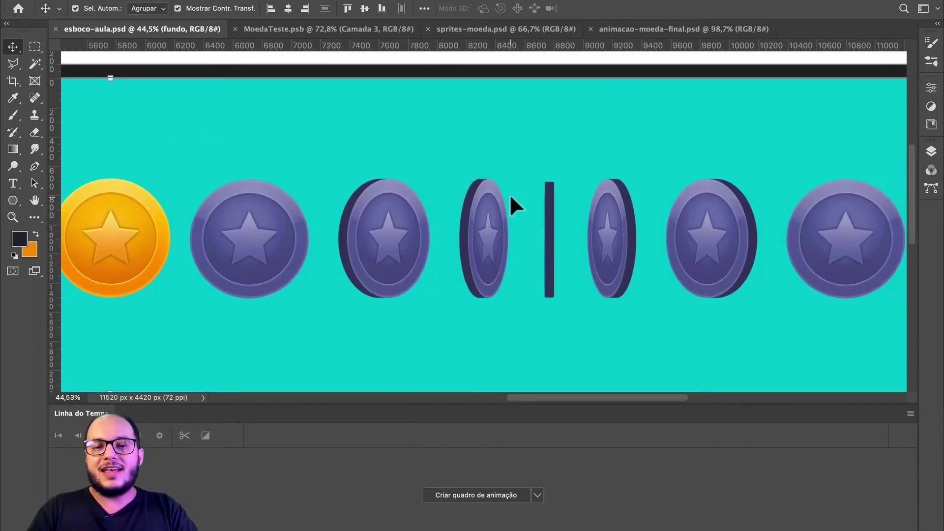
pyautogui.hscroll(-2, 512, 198)
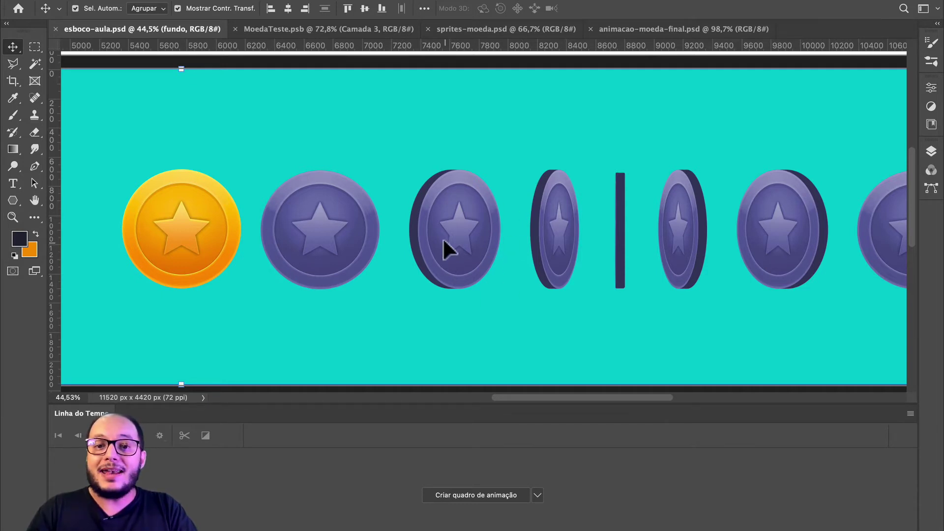
pyautogui.hscroll(5, 578, 234)
pyautogui.hscroll(-2, 509, 238)
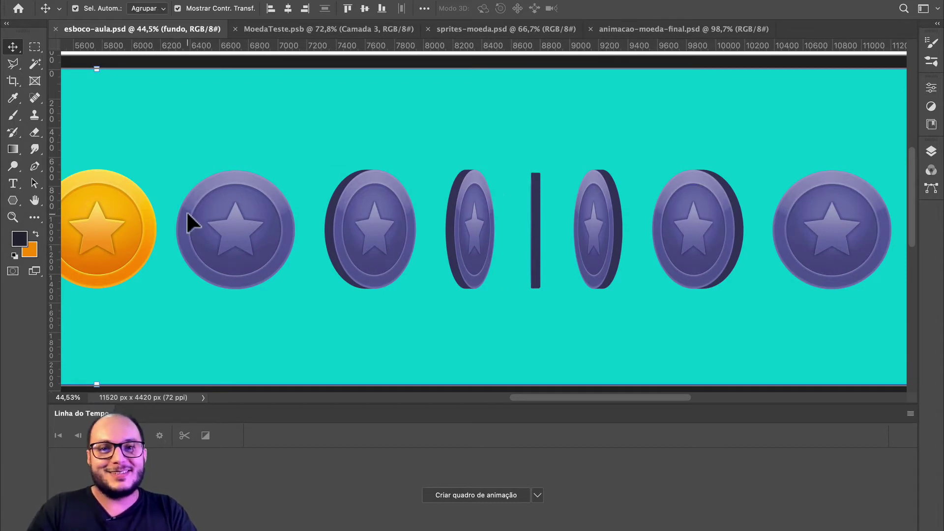
pyautogui.hscroll(-4, 187, 216)
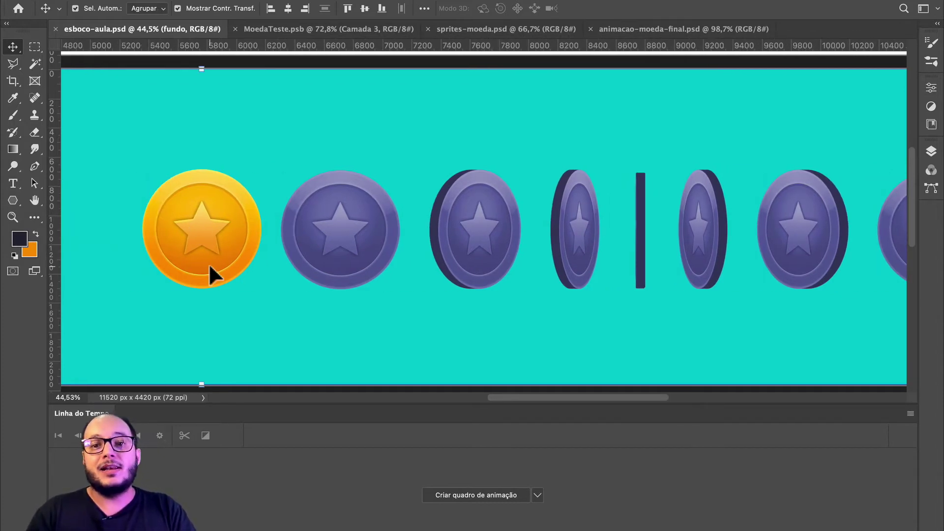
pyautogui.hscroll(4, 544, 291)
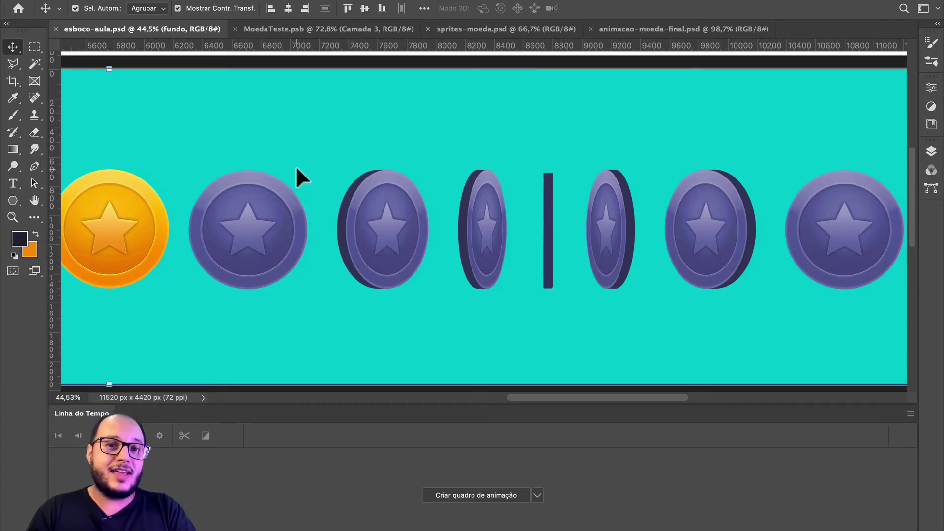
pyautogui.hscroll(-5, 301, 177)
pyautogui.hscroll(-2, 337, 219)
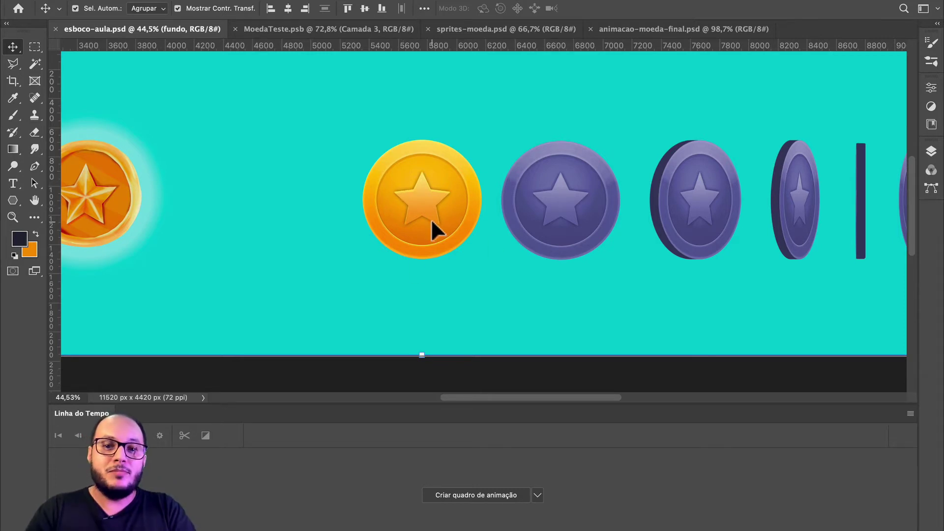
# - Create a new 1000 × 1000 pixel document and unlock its Plano de Fundo layer
pyautogui.press('super+n')
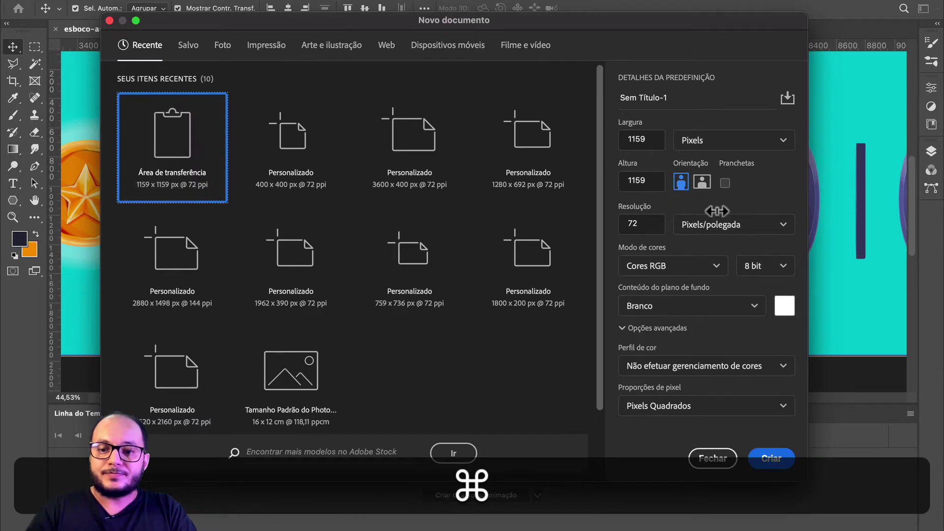
pyautogui.doubleClick(655, 138)
pyautogui.write('1000')
pyautogui.press('Tab')
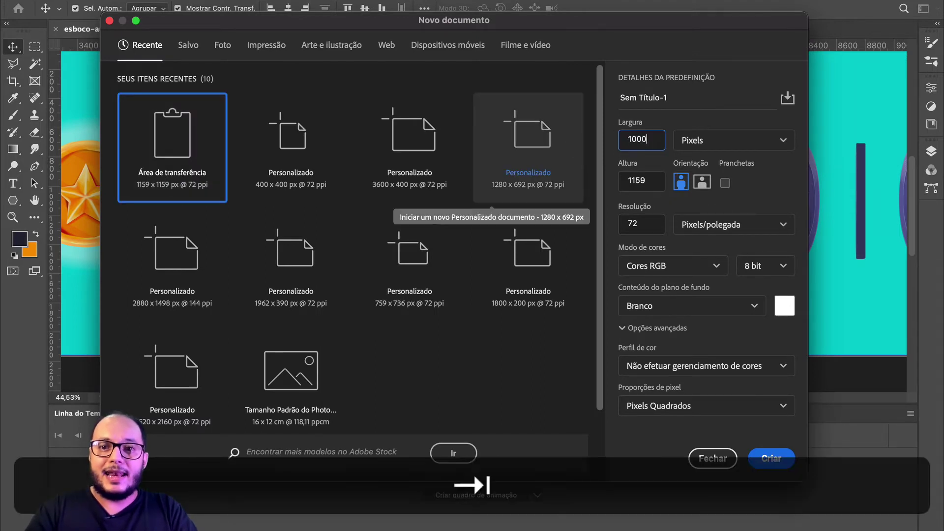
pyautogui.press('Tab')
pyautogui.write('1000')
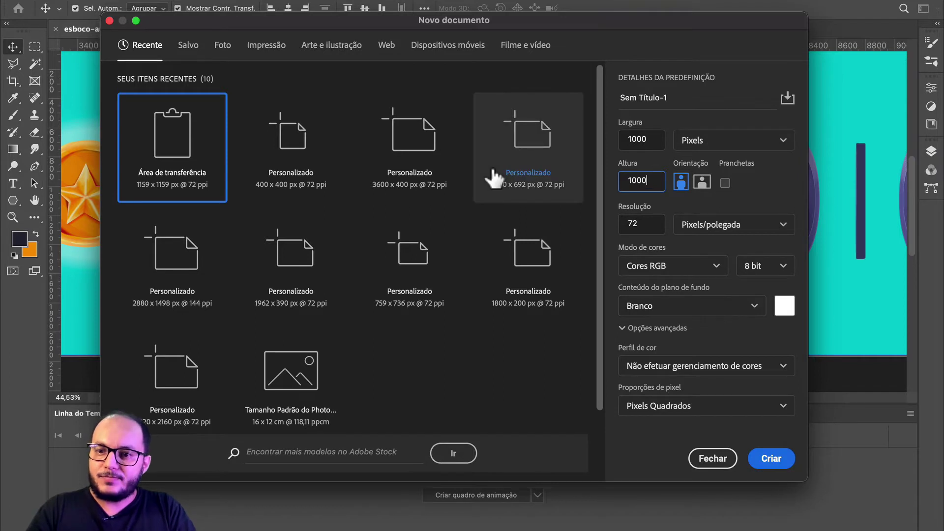
pyautogui.click(771, 459)
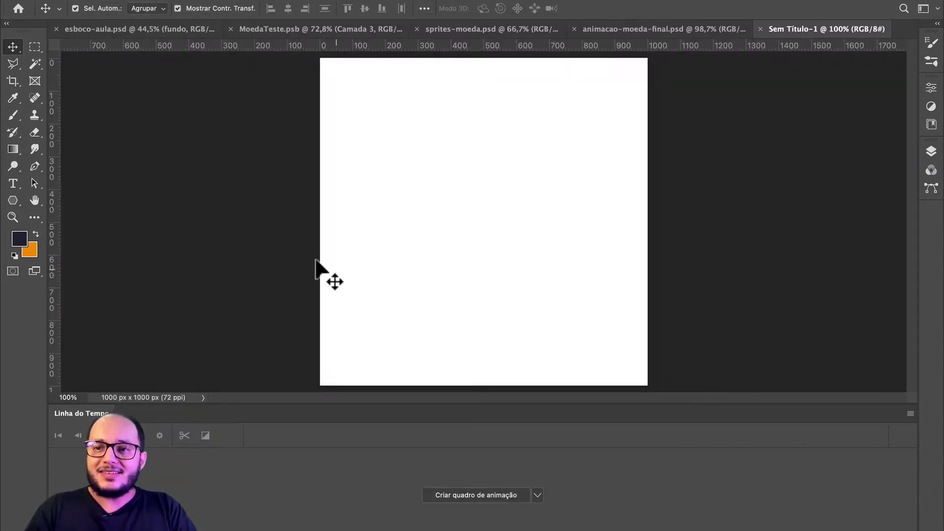
pyautogui.click(932, 153)
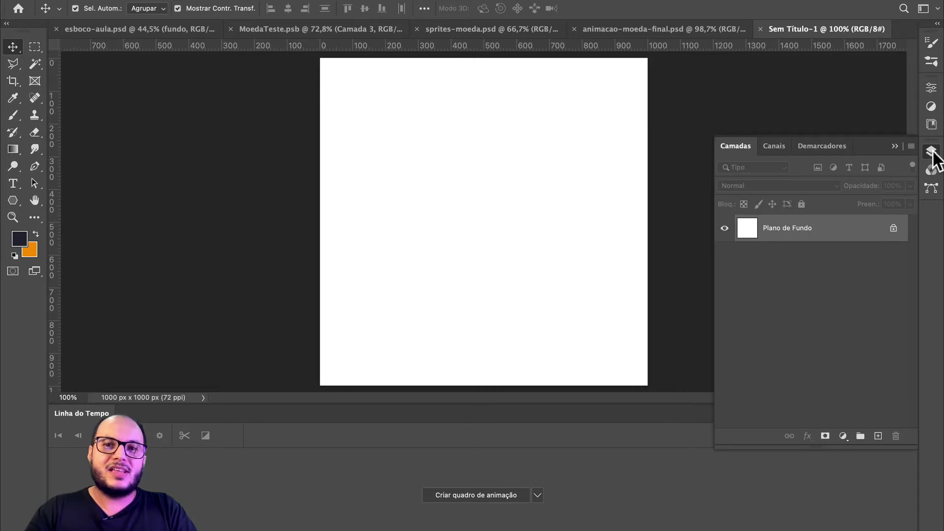
pyautogui.click(893, 228)
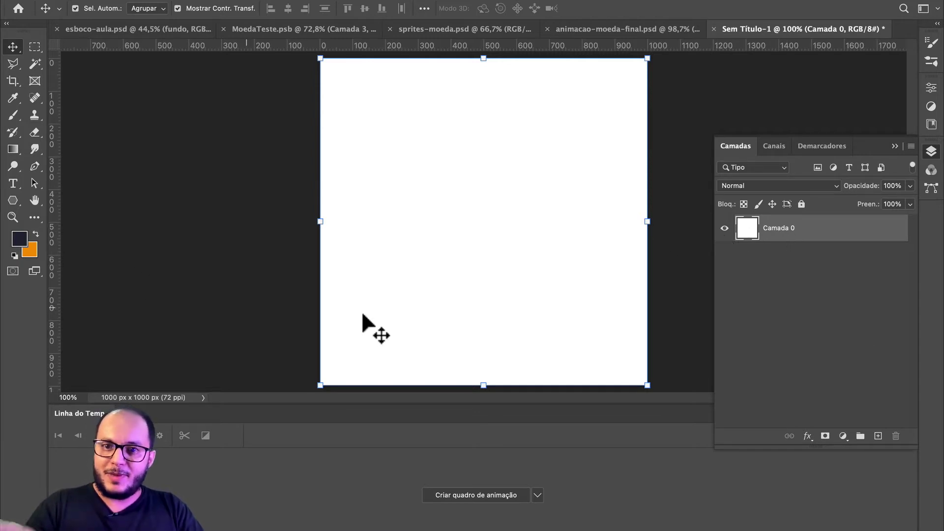
# - Fill Camada 0 with the dark navy foreground color #282938 and lock the layer
pyautogui.hotkey('shift', 'BackSpace')
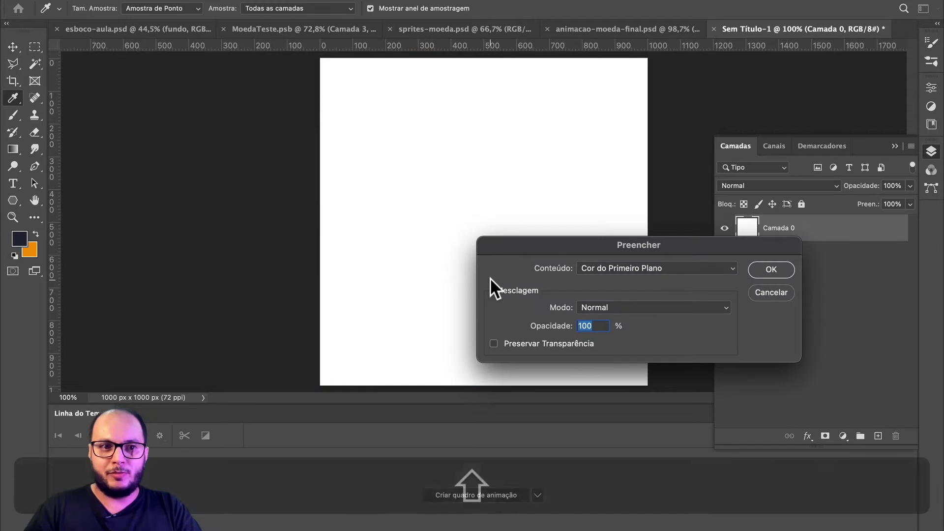
pyautogui.press('Return')
pyautogui.click(15, 241)
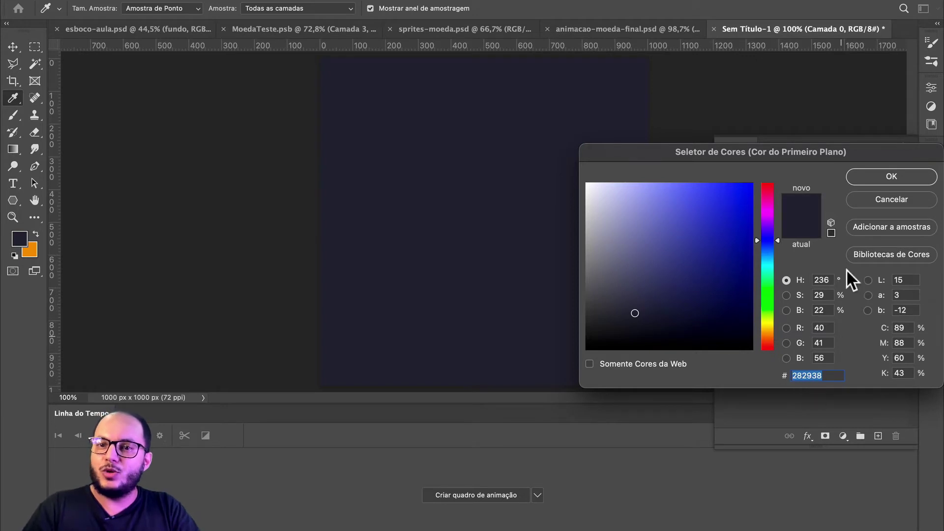
pyautogui.click(869, 183)
pyautogui.press('v')
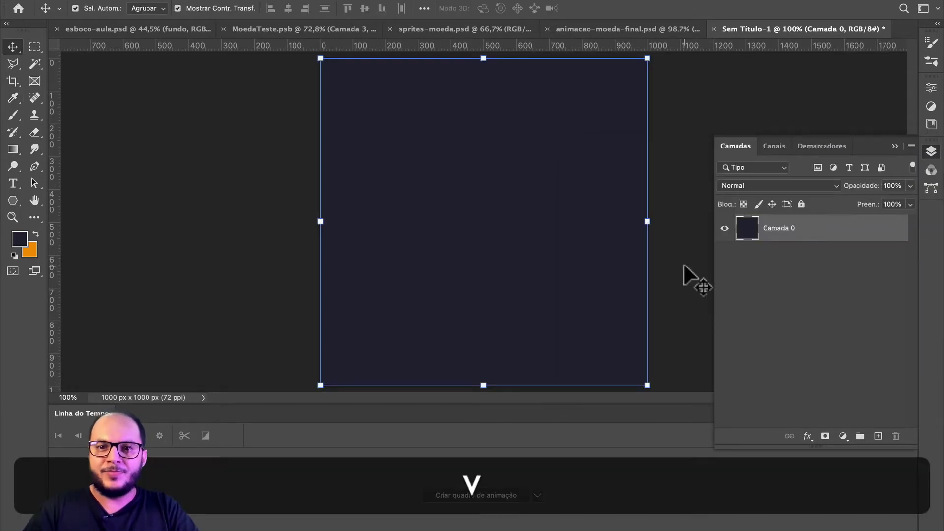
pyautogui.click(684, 266)
pyautogui.click(539, 259)
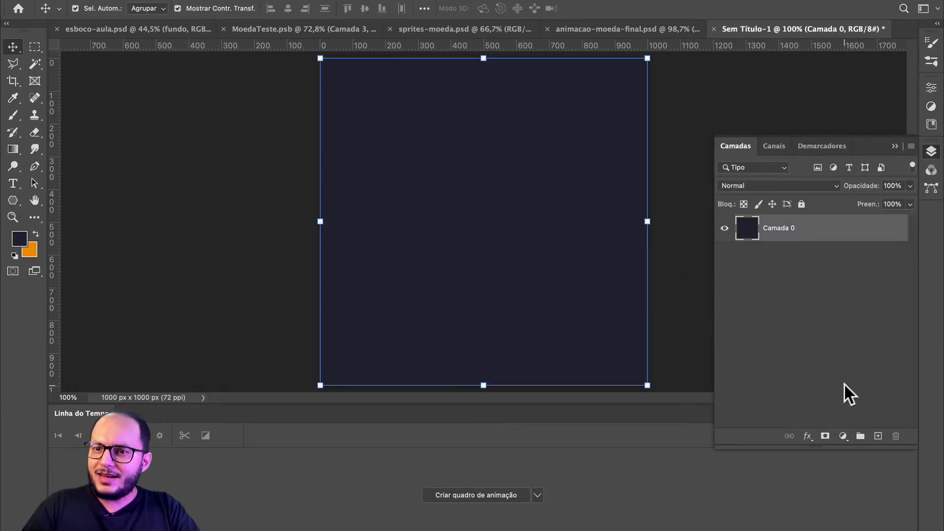
pyautogui.click(801, 204)
# - Add a new layer and draw a circular selection about 976 px wide, centered on the canvas
pyautogui.click(878, 436)
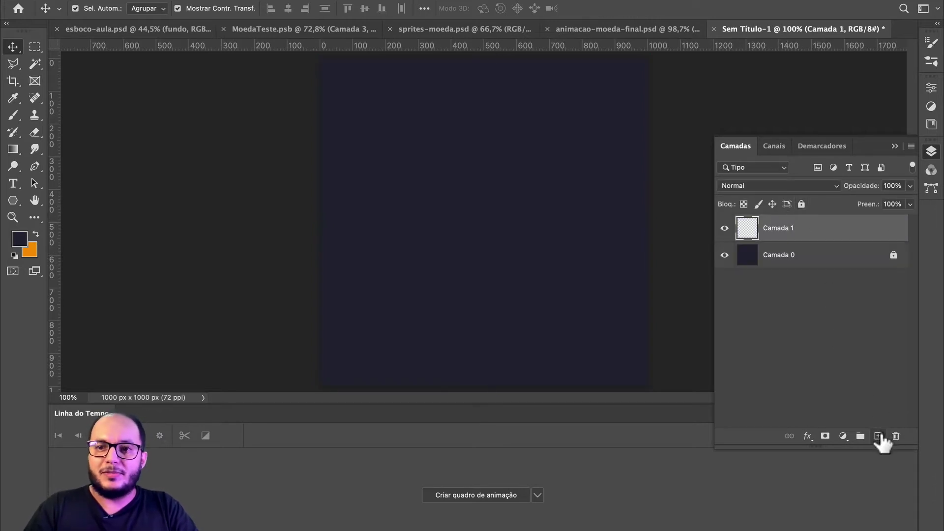
pyautogui.click(33, 47)
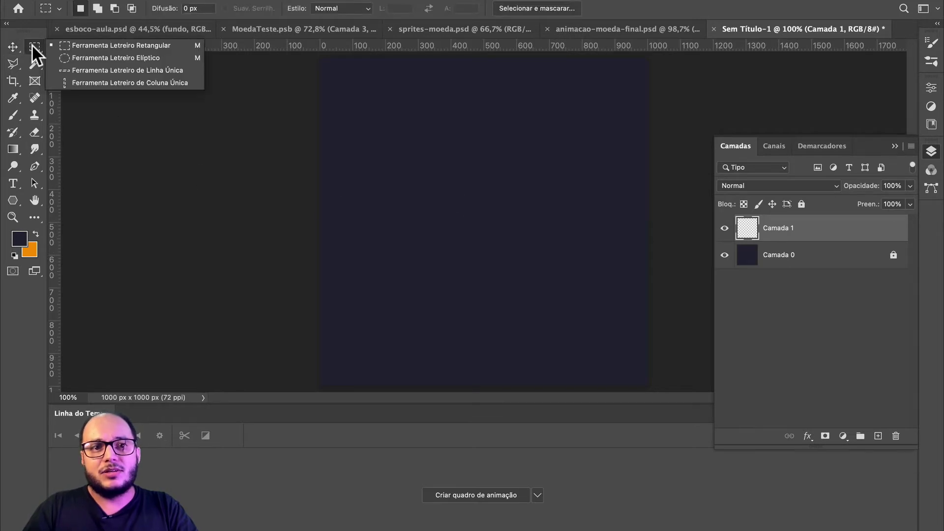
pyautogui.click(96, 59)
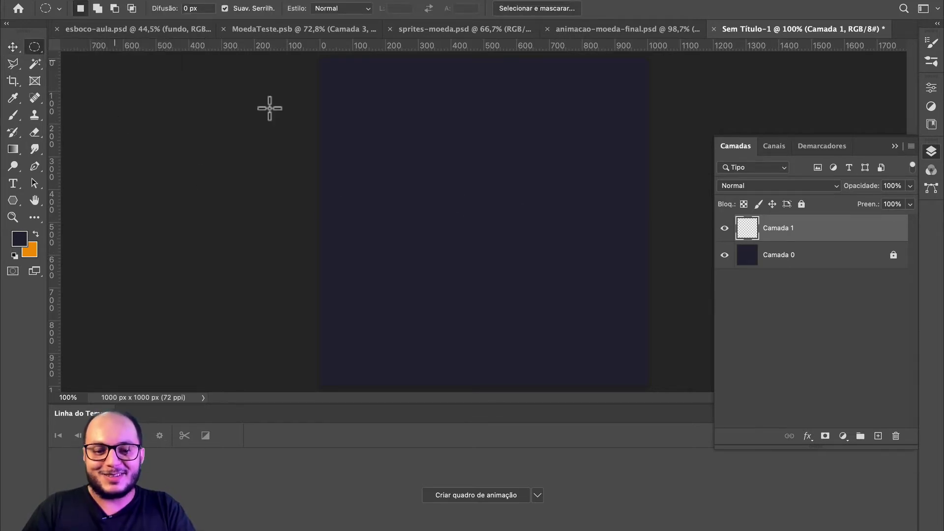
pyautogui.moveTo(478, 225); pyautogui.dragTo(638, 407)
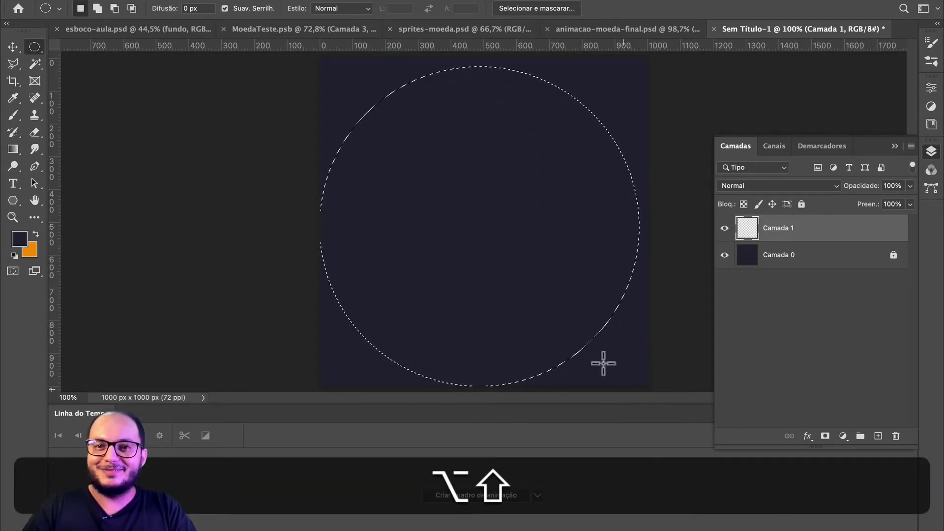
pyautogui.moveTo(537, 283); pyautogui.dragTo(542, 278)
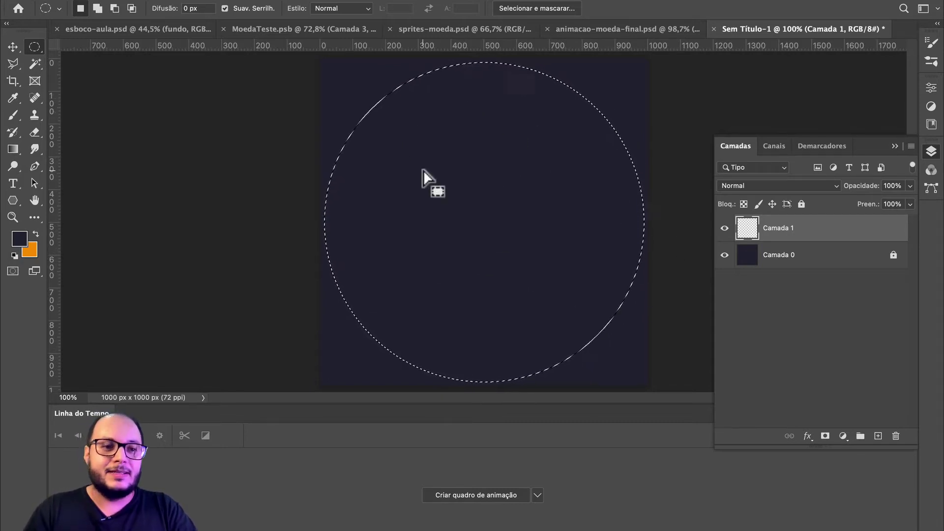
# - Set the foreground color to yellow #ffe012 and fill the circular selection on Camada 1 with it
pyautogui.click(36, 233)
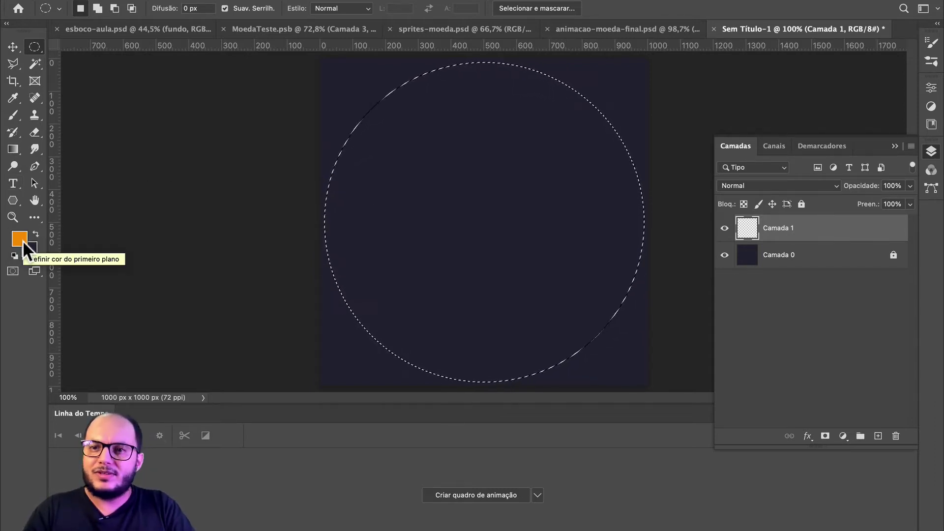
pyautogui.click(22, 240)
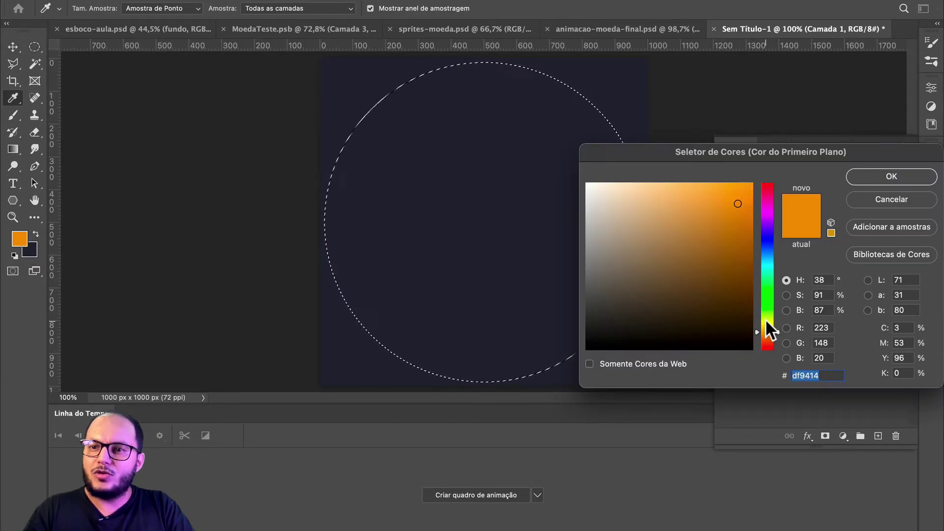
pyautogui.click(767, 323)
pyautogui.moveTo(741, 199); pyautogui.dragTo(741, 183)
pyautogui.click(871, 173)
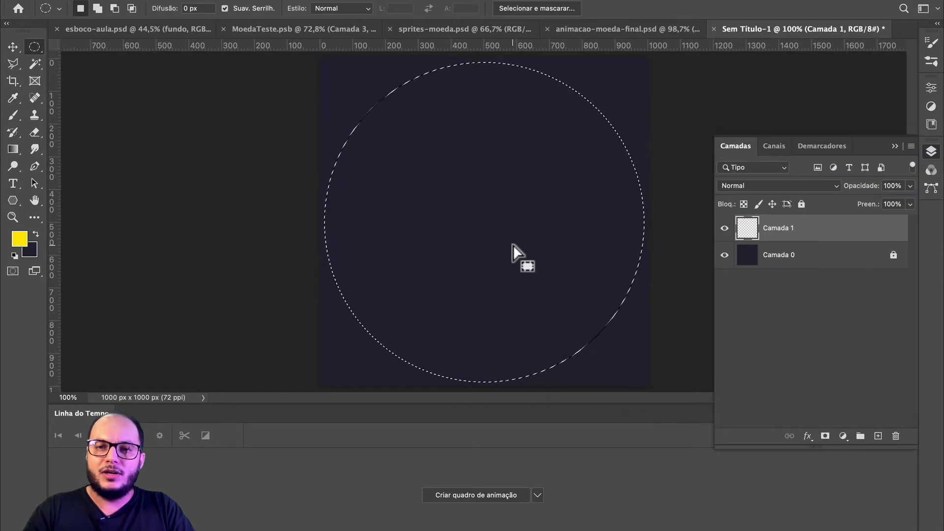
pyautogui.press('shift')
pyautogui.hotkey('shift', 'BackSpace')
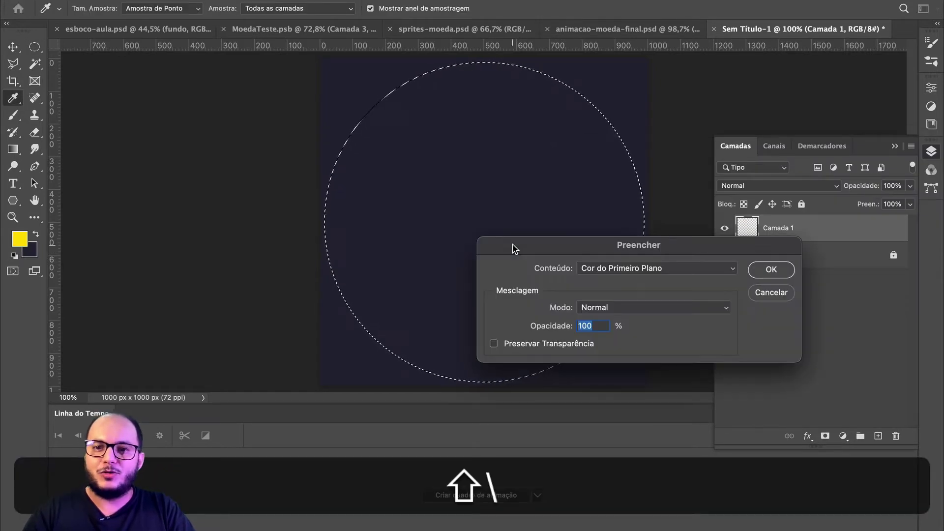
pyautogui.press('Return')
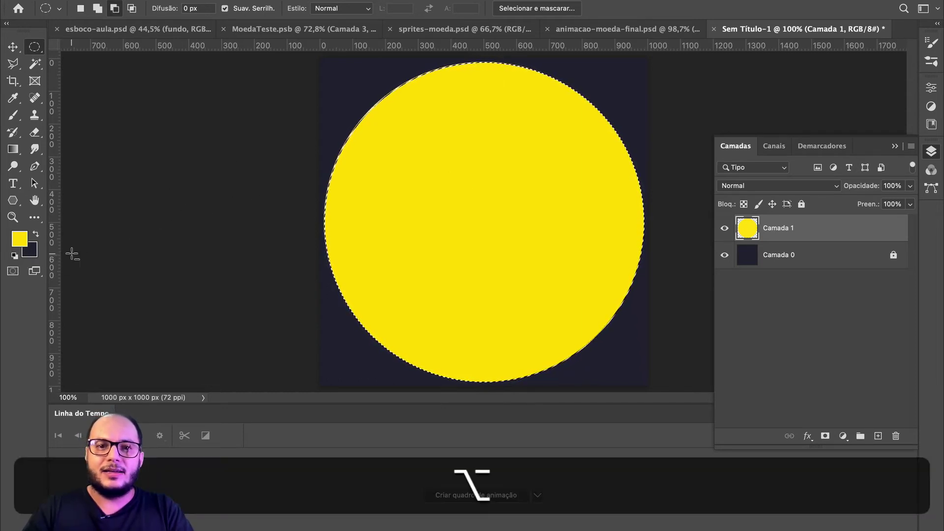
# - Try filling the circular selection with dark navy, and refill it with yellow
pyautogui.hotkey('alt', 'BackSpace')
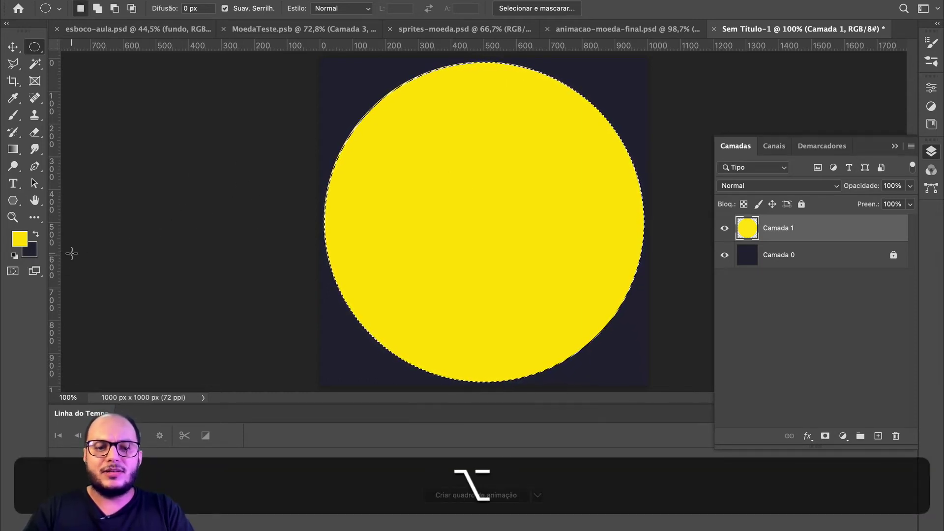
pyautogui.press('x')
pyautogui.hotkey('alt', 'BackSpace')
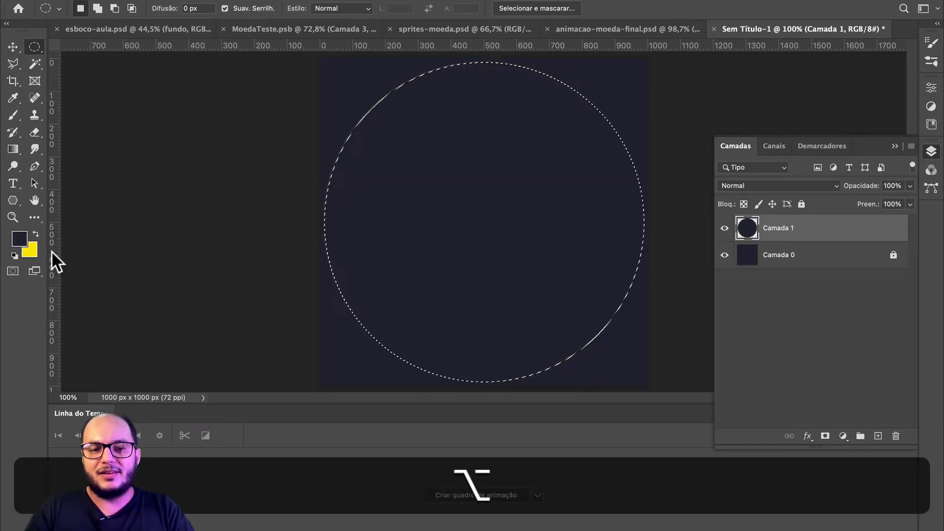
pyautogui.hotkey('alt', 'BackSpace')
pyautogui.press('x')
pyautogui.hotkey('alt', 'BackSpace')
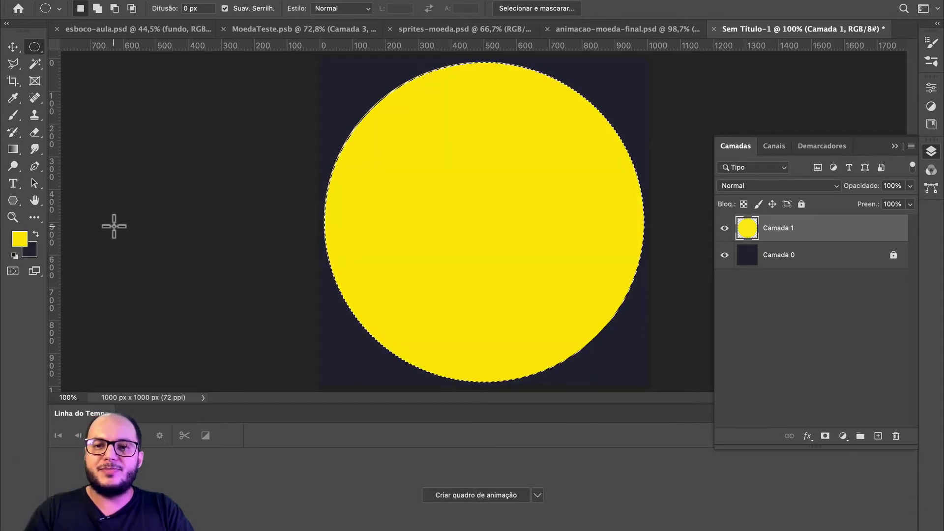
pyautogui.press('i')
pyautogui.hotkey('shift', 'BackSpace')
pyautogui.click(642, 268)
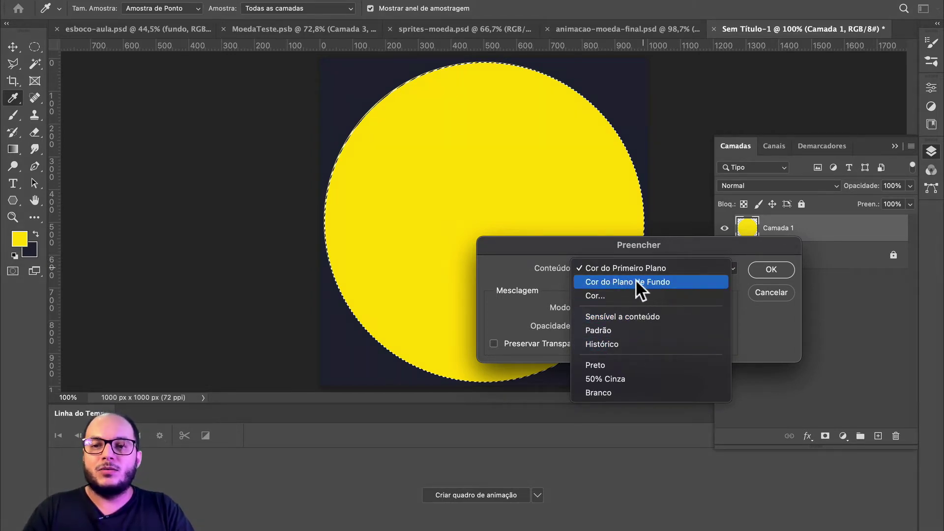
pyautogui.click(760, 293)
pyautogui.click(761, 293)
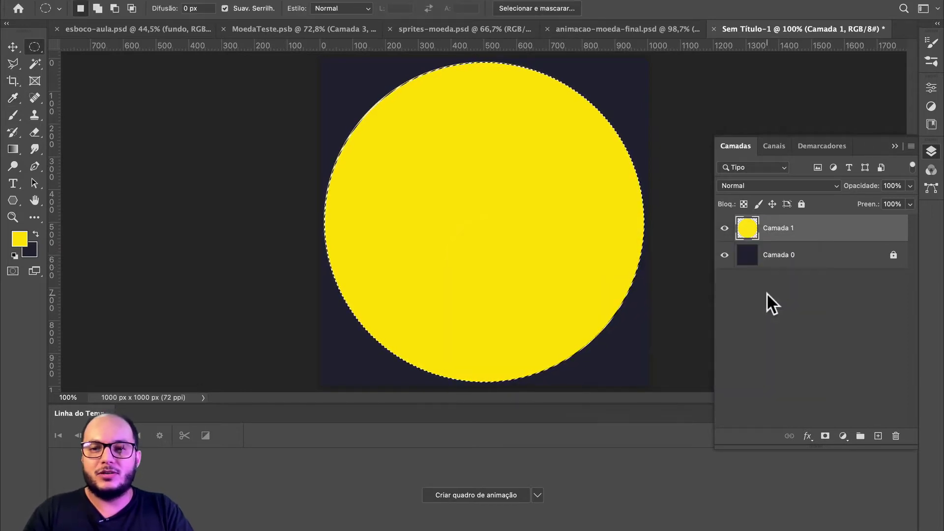
# - Clear the circular selection and undo a trial move of the yellow circle
pyautogui.press('super+d')
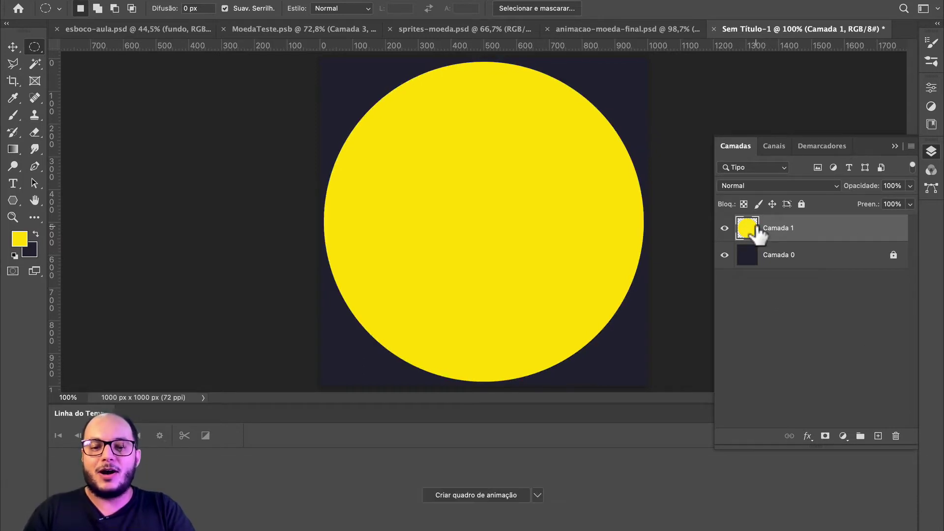
pyautogui.press('v')
pyautogui.moveTo(488, 223); pyautogui.dragTo(514, 219)
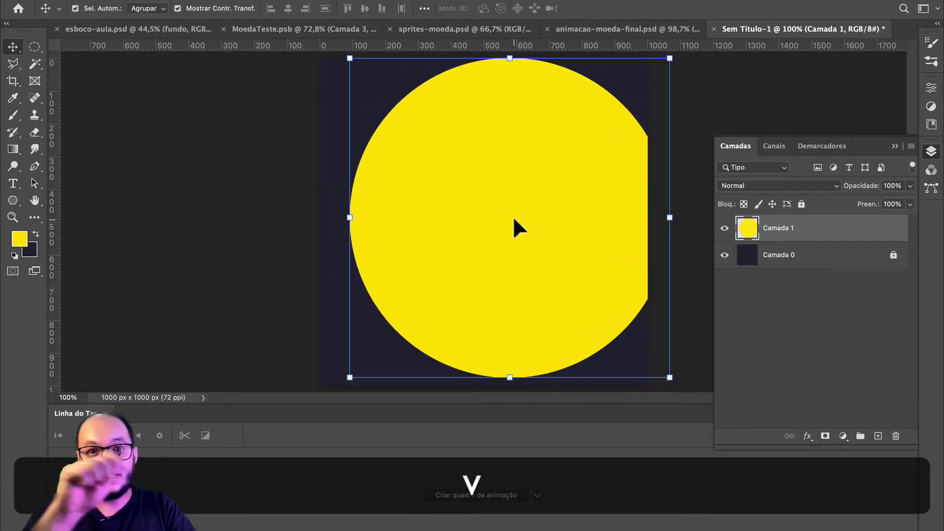
pyautogui.press('super+z')
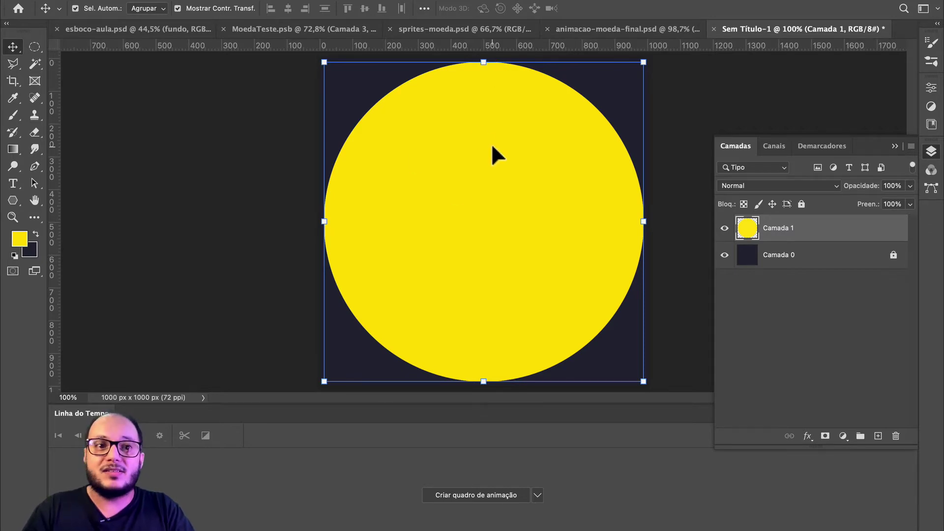
# - Review the painted gold coins on the assets artboard in esboco-aula.psd and return to the Sem Título-1 document
pyautogui.click(160, 28)
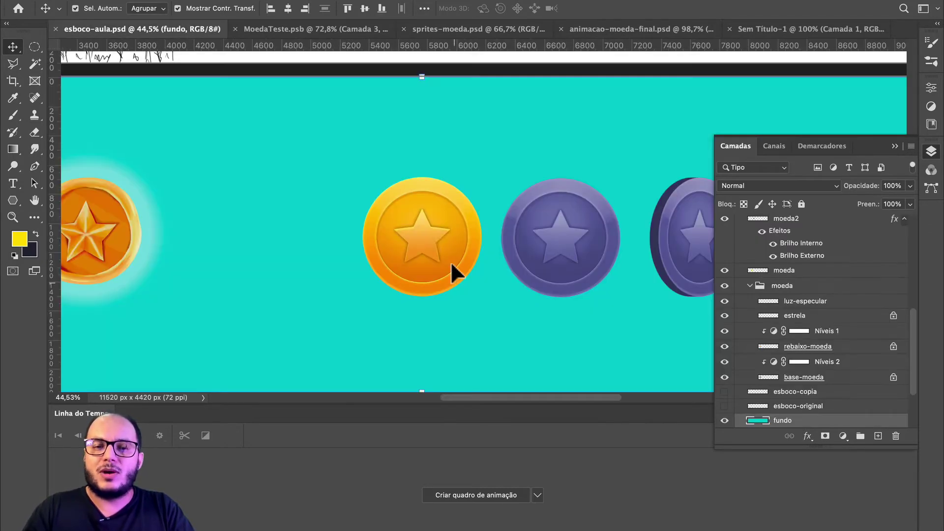
pyautogui.scroll(-1, 450, 261)
pyautogui.hscroll(-10, 448, 232)
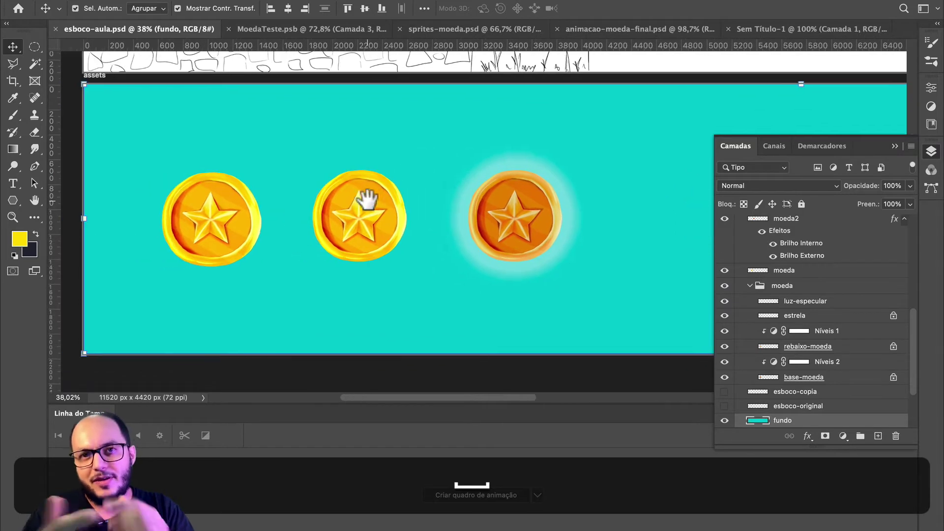
pyautogui.hscroll(-1, 366, 199)
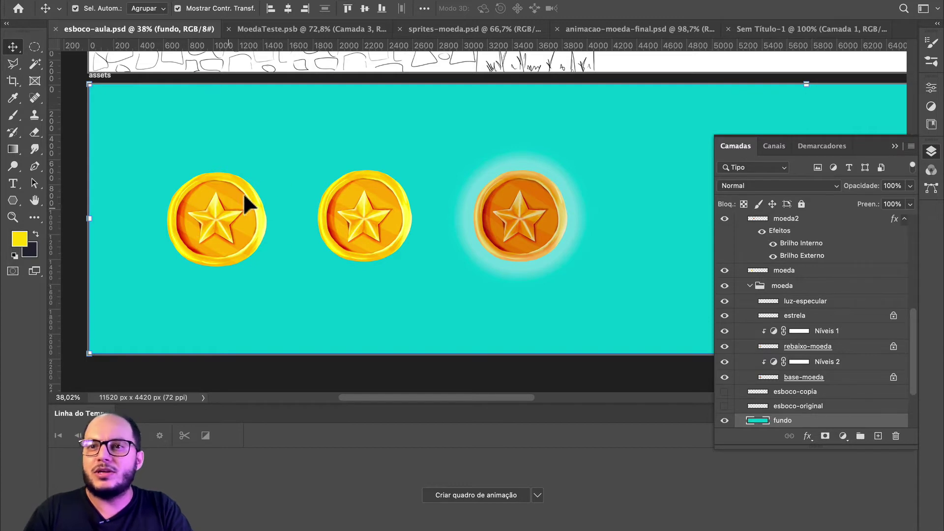
pyautogui.click(671, 24)
pyautogui.click(795, 26)
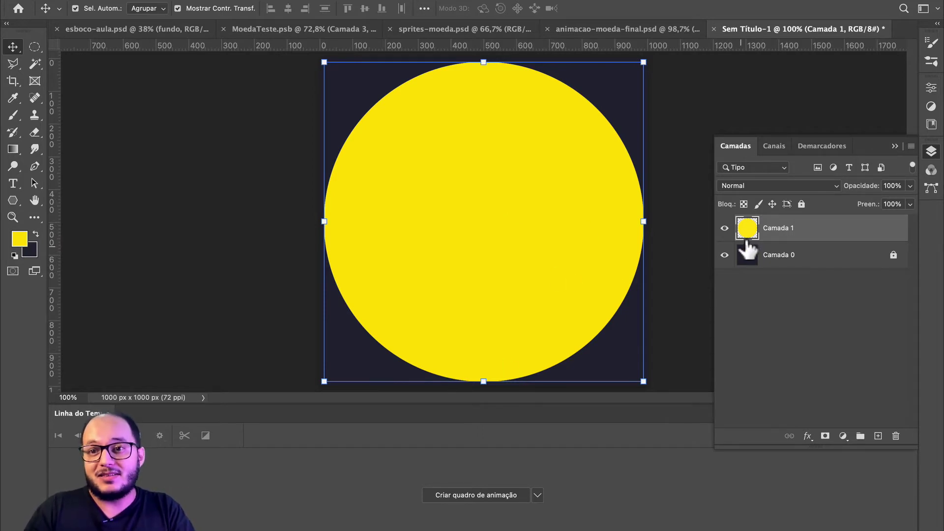
# - Rename the yellow circle layer Camada 1 as base
pyautogui.doubleClick(767, 229)
pyautogui.write('base')
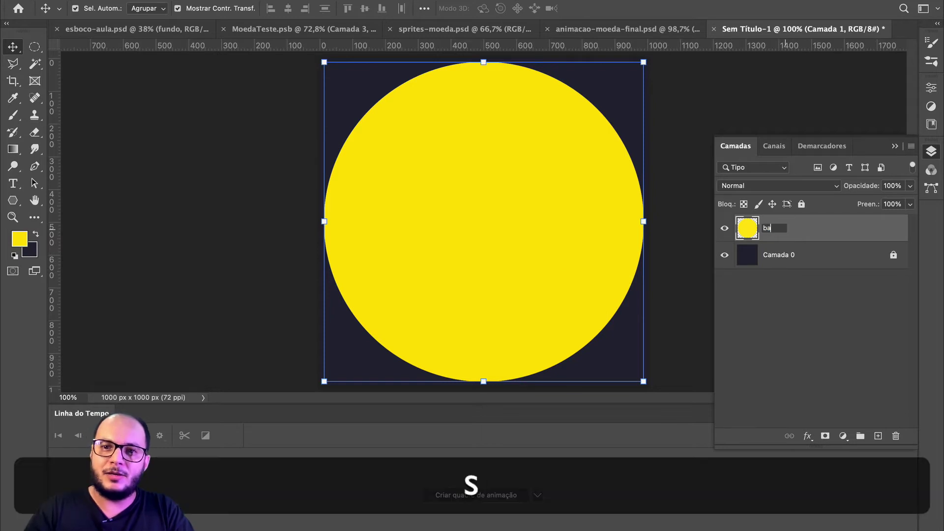
pyautogui.press('Return')
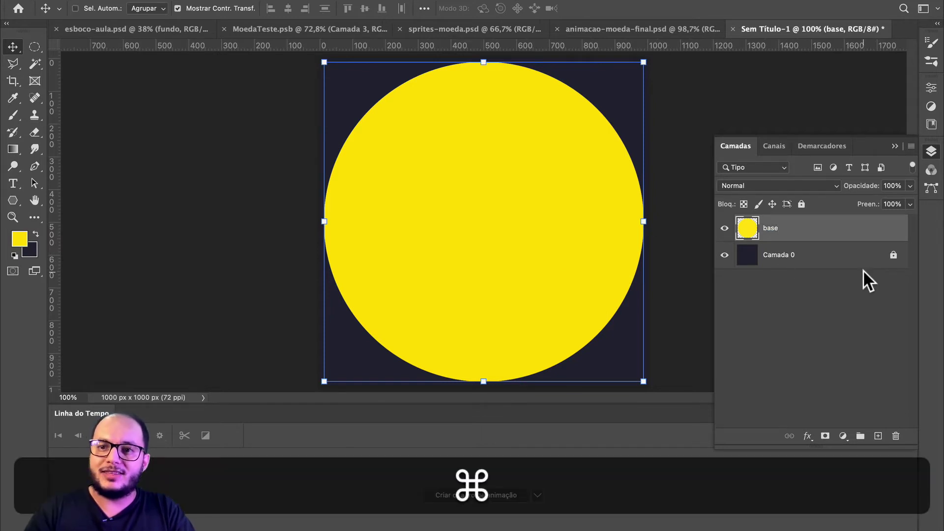
# - Duplicate the base layer and name the copy interior
pyautogui.press('super+j')
pyautogui.press('super')
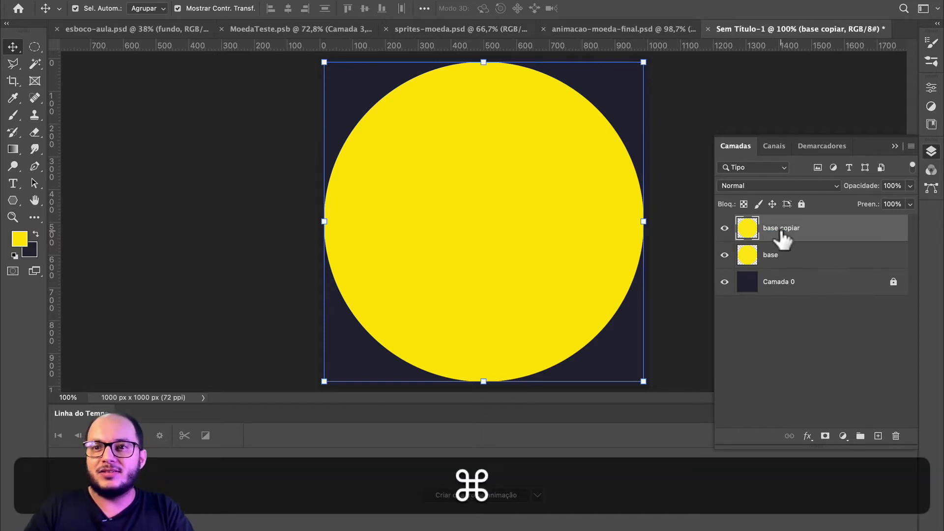
pyautogui.doubleClick(782, 229)
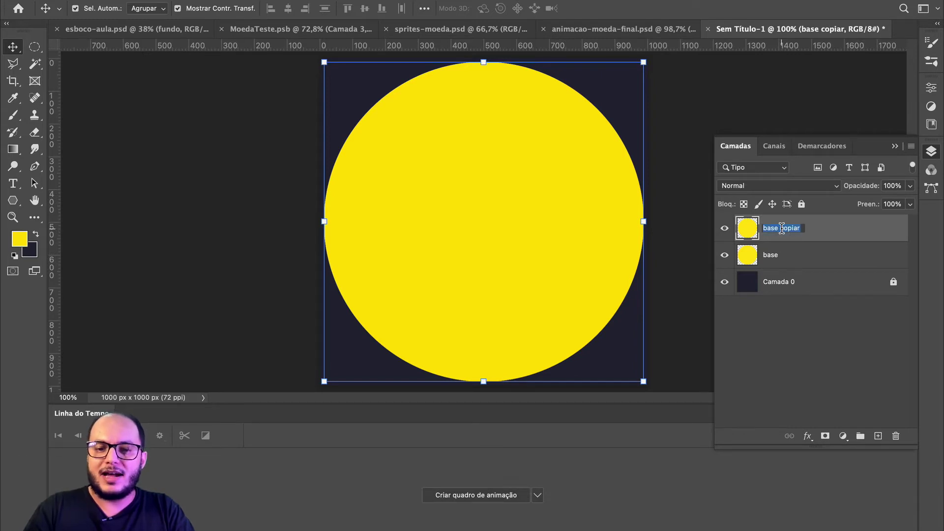
pyautogui.write('interior')
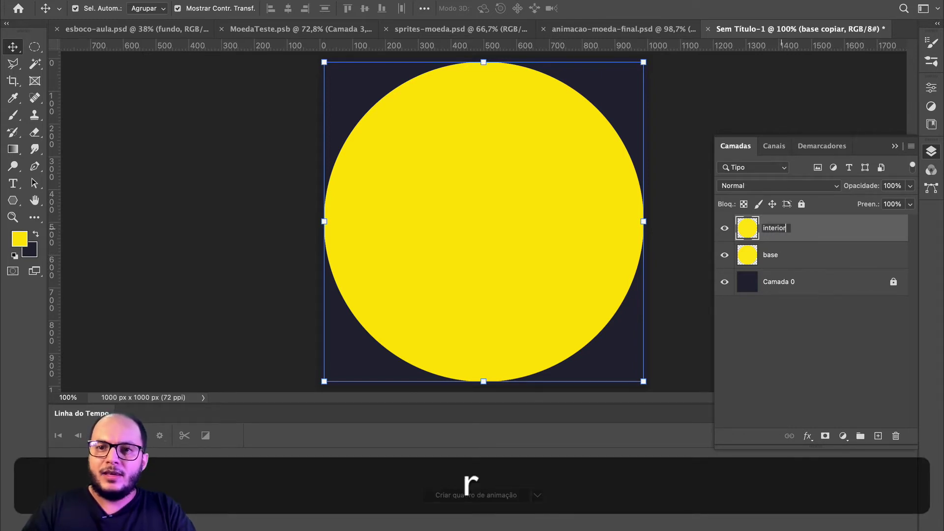
pyautogui.press('Return')
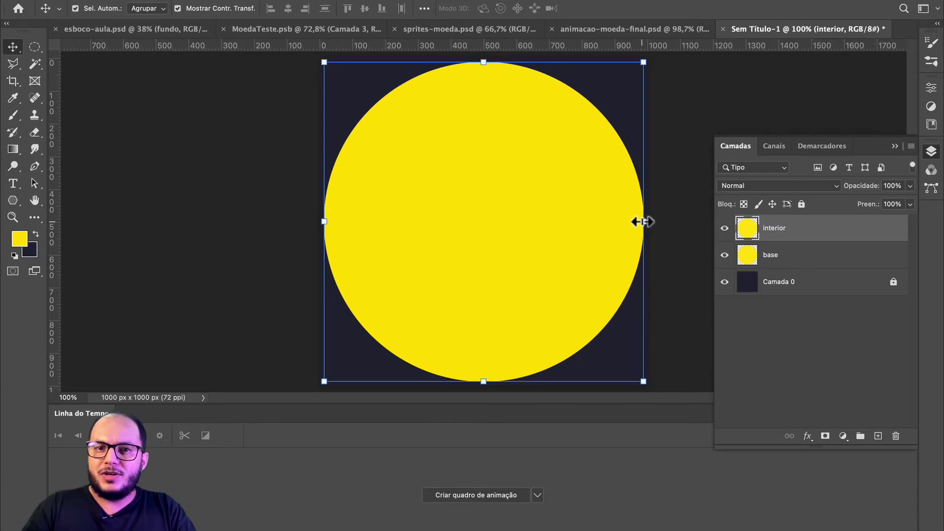
# - Scale the interior circle proportionally around its center to about 79%
pyautogui.moveTo(643, 222); pyautogui.dragTo(610, 228)
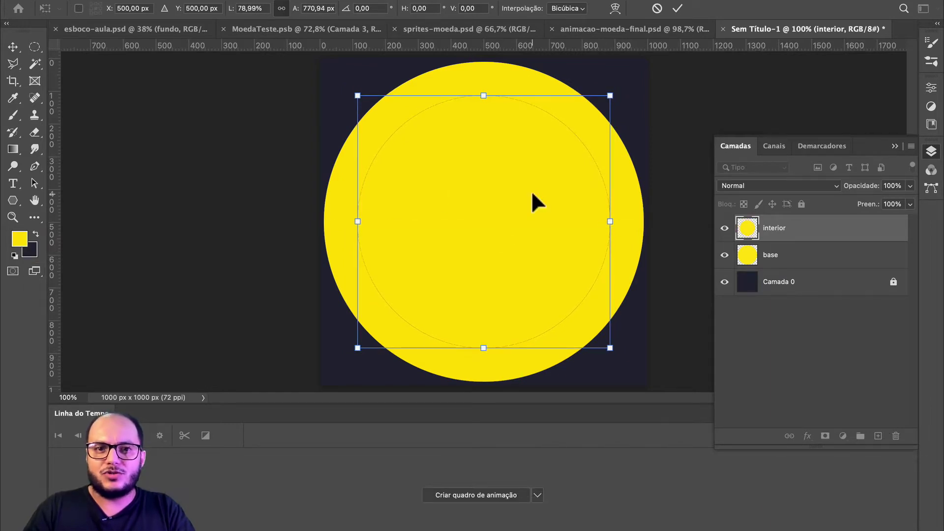
pyautogui.press('Return')
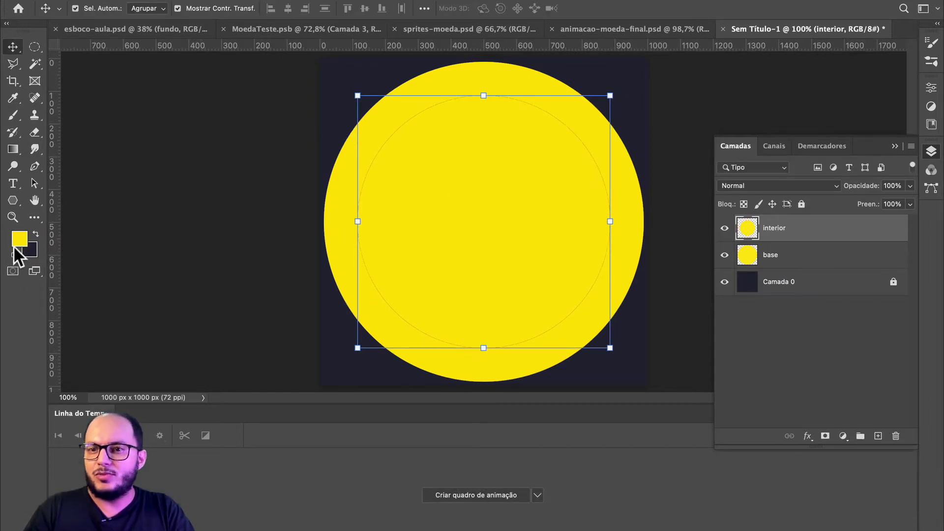
# - Set the foreground color to a muted brownish orange, #b67835
pyautogui.click(19, 239)
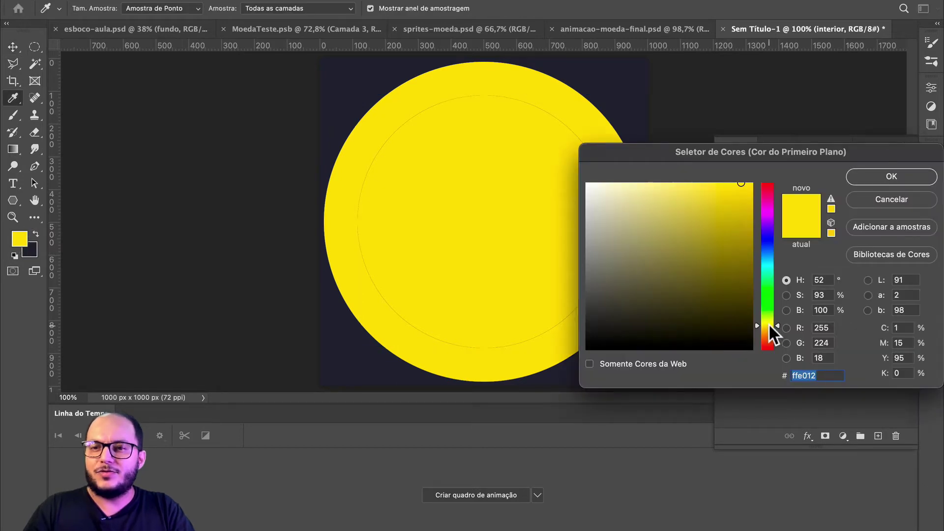
pyautogui.moveTo(768, 324); pyautogui.dragTo(768, 331)
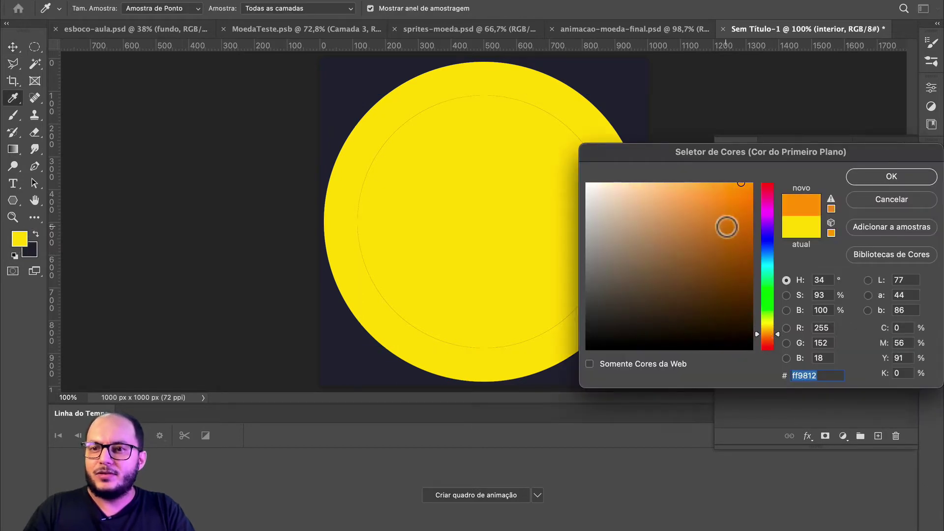
pyautogui.moveTo(727, 227); pyautogui.dragTo(726, 233)
pyautogui.click(768, 330)
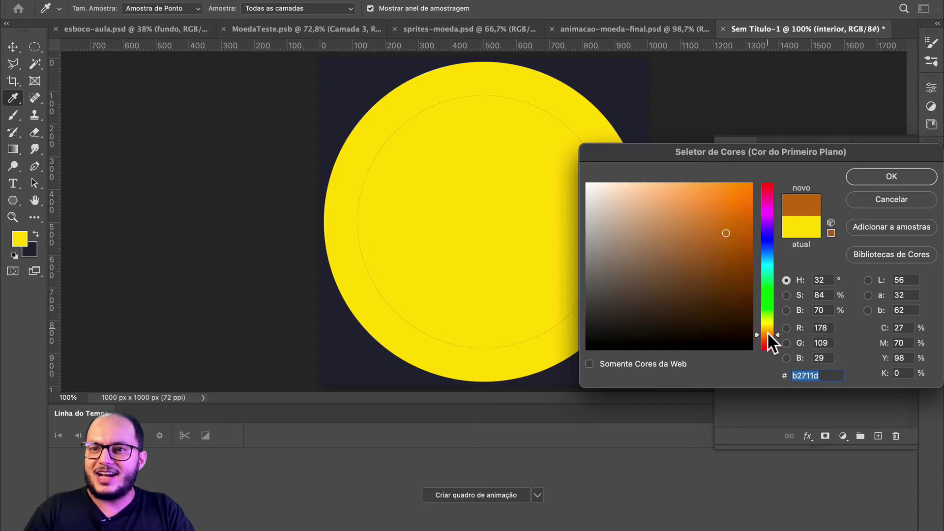
pyautogui.moveTo(737, 211); pyautogui.dragTo(704, 230)
pyautogui.click(863, 177)
pyautogui.press('v')
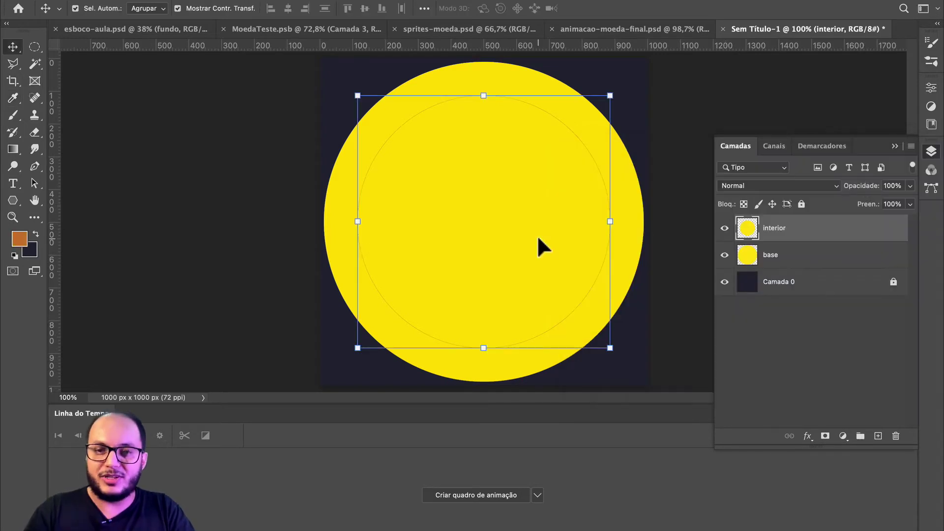
# - Try to fill the interior layer with the foreground color without locking its transparent pixels
pyautogui.hotkey('shift', 'BackSpace')
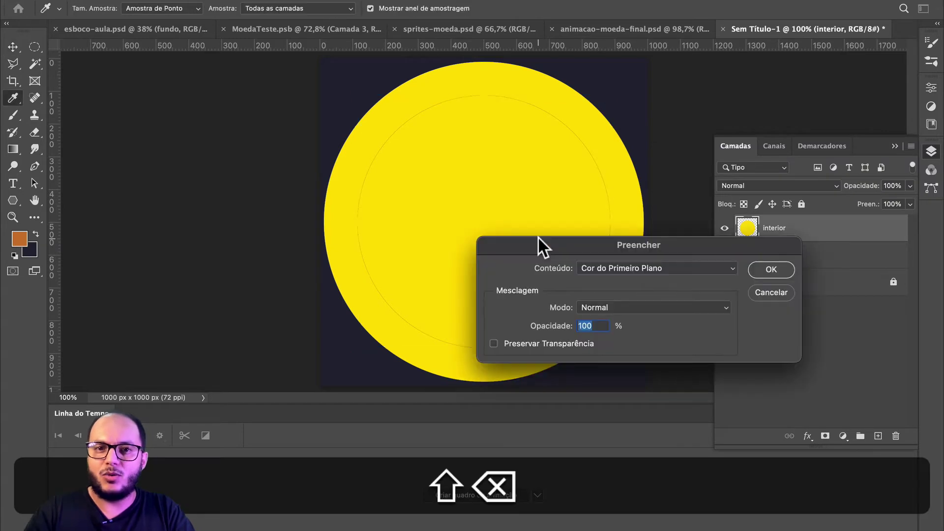
pyautogui.press('Return')
pyautogui.press('super+z')
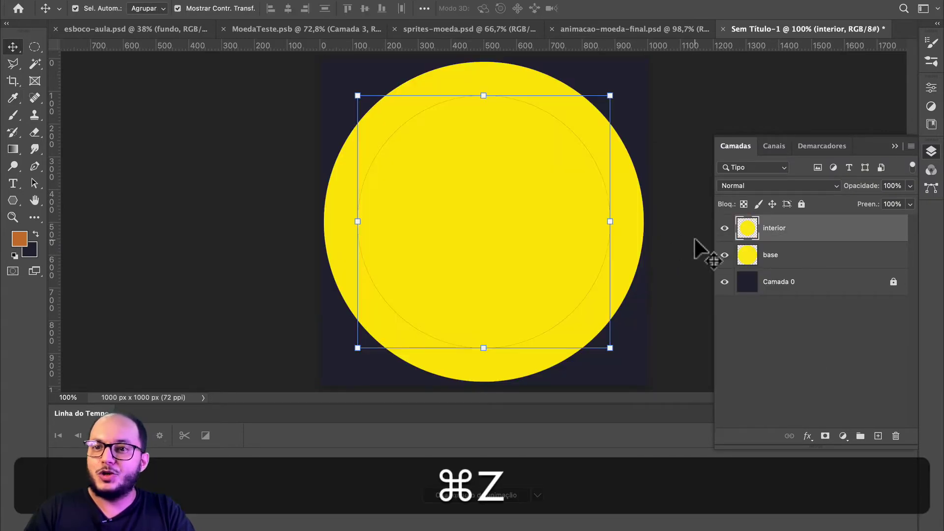
# - Lock the interior layer's transparent pixels and fill its circle with the foreground color at 100% opacity
pyautogui.click(743, 203)
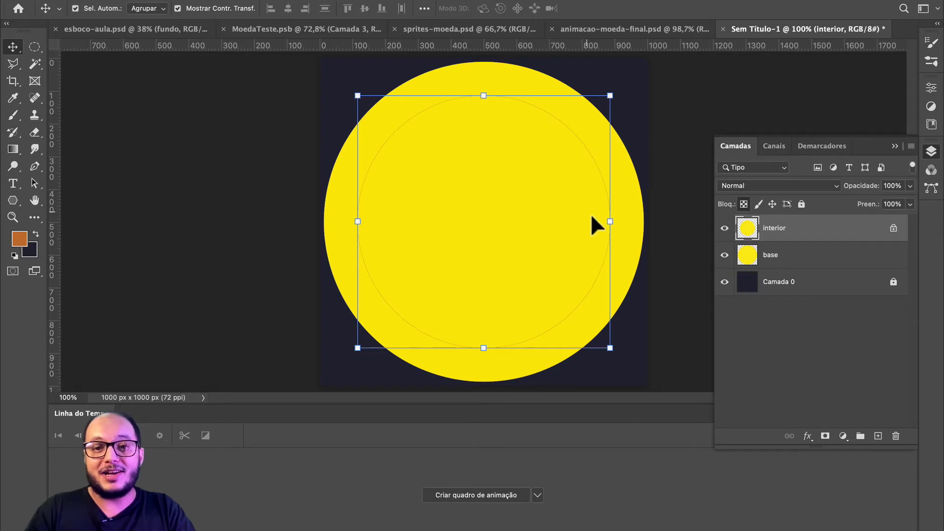
pyautogui.hotkey('shift', 'BackSpace')
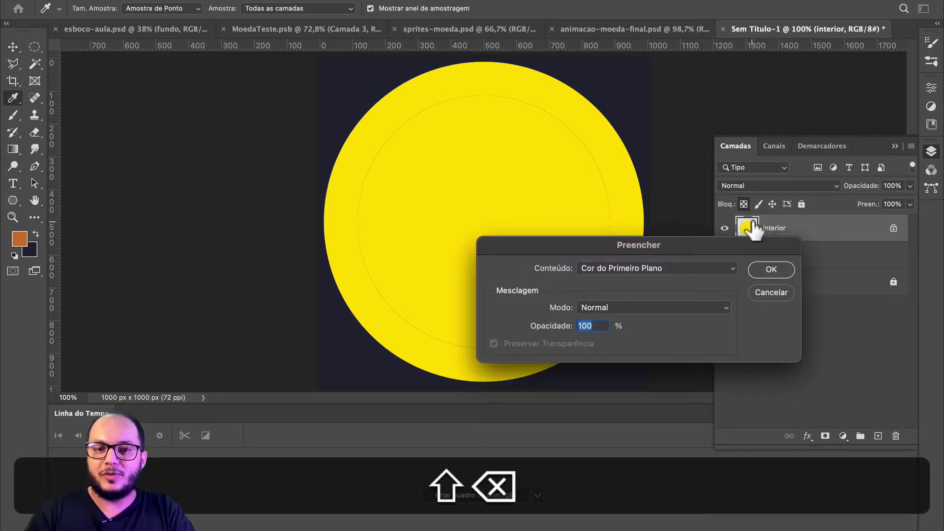
pyautogui.press('Return')
pyautogui.press('super+d')
pyautogui.press('super+v')
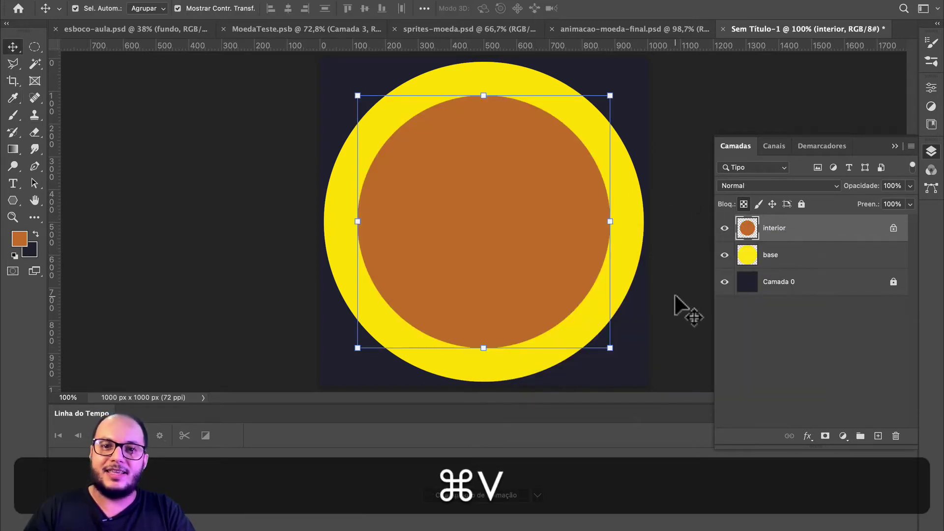
pyautogui.click(688, 315)
pyautogui.moveTo(454, 215)
pyautogui.mouseDown()
pyautogui.moveTo(465, 190)
pyautogui.moveTo(463, 223)
pyautogui.mouseUp()
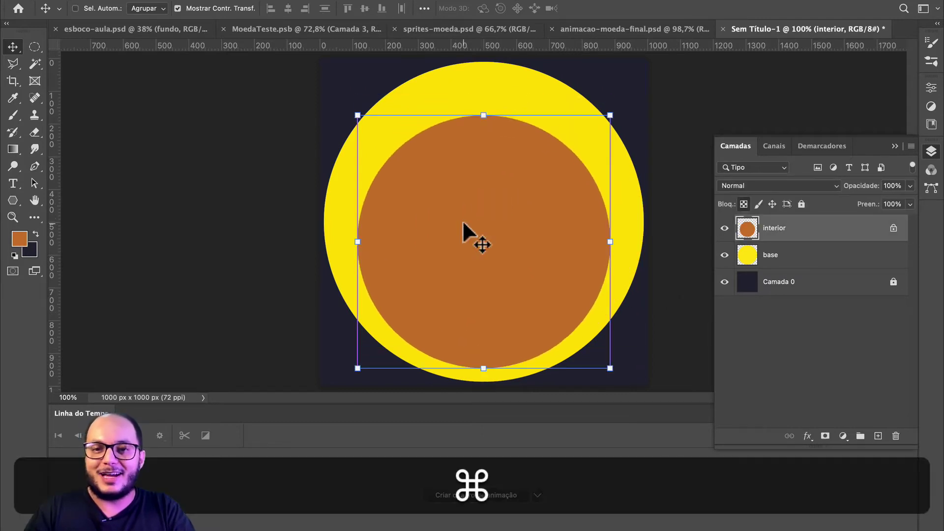
pyautogui.press('super+z')
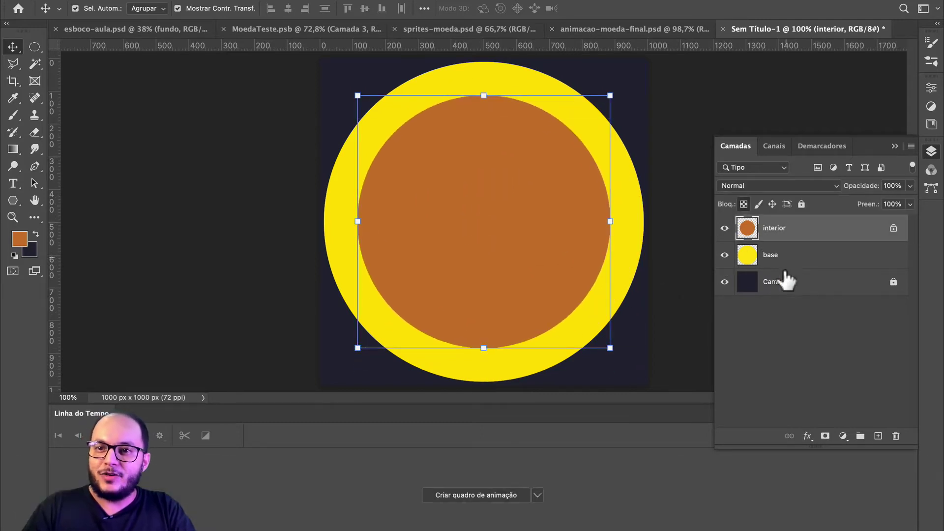
# - Lock the transparent pixels of the base layer
pyautogui.click(793, 263)
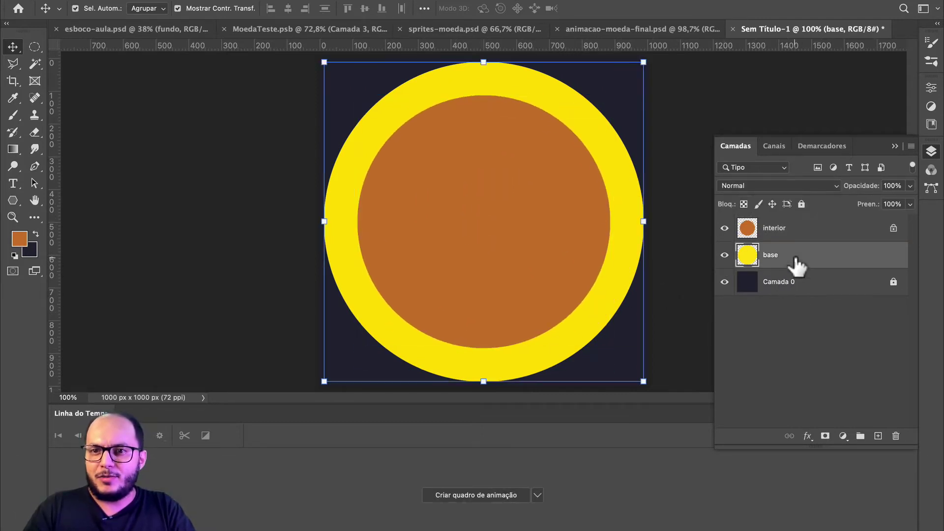
pyautogui.click(743, 203)
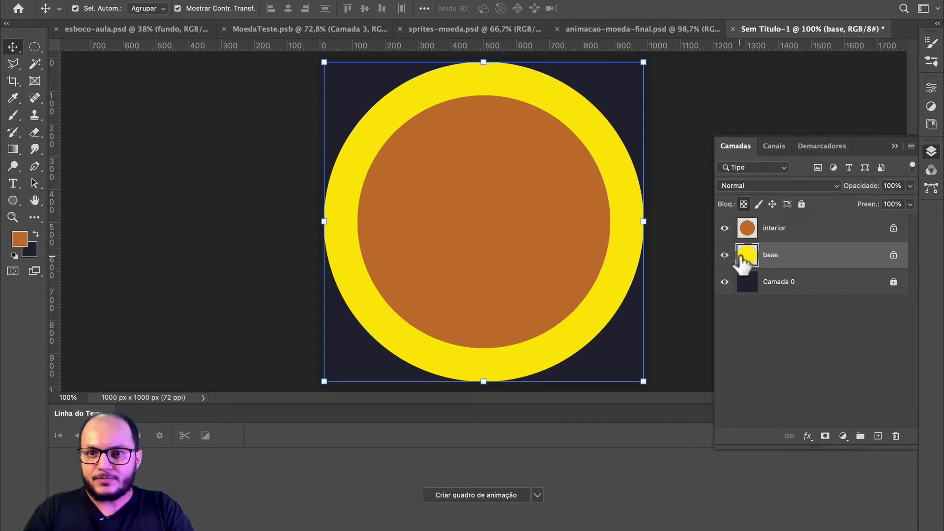
pyautogui.click(679, 260)
pyautogui.click(515, 219)
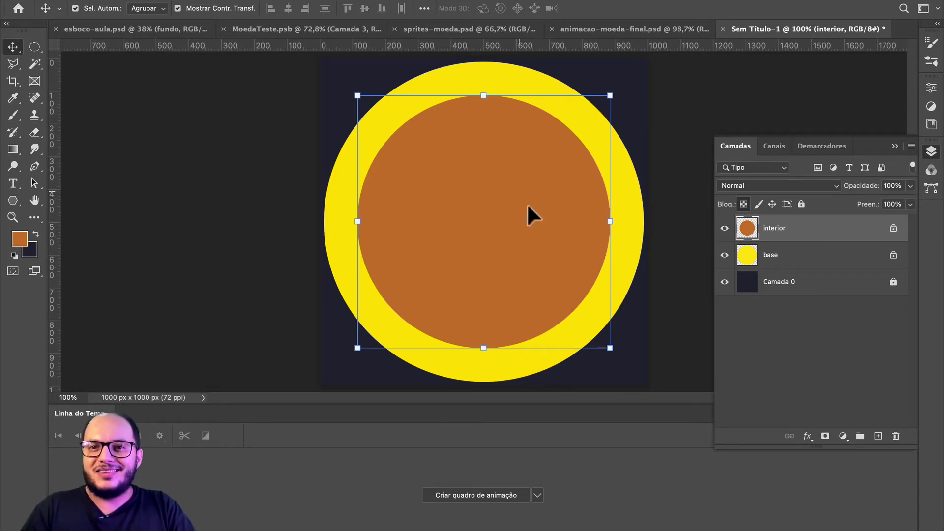
pyautogui.click(630, 204)
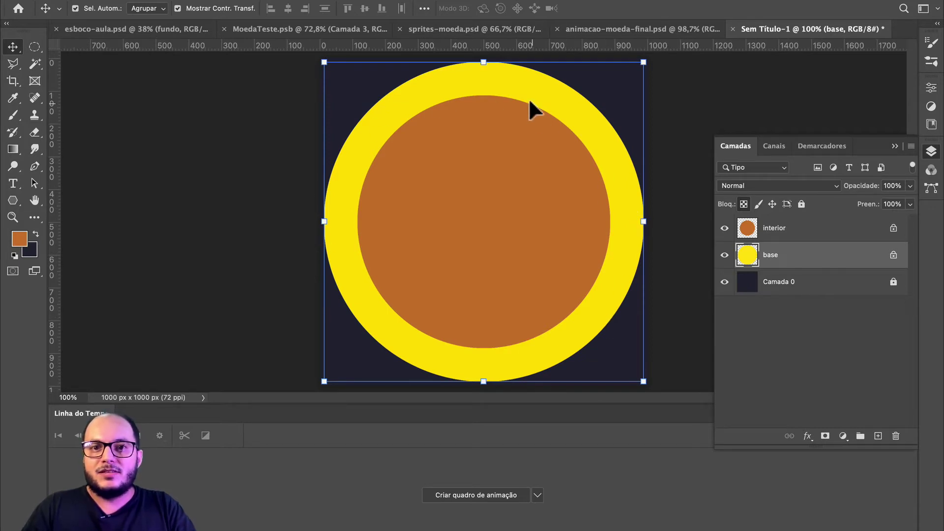
# - Examine the rim and interior shading of the finished coin in animacao-moeda-final.psd and return to the interior layer of Sem Título-1
pyautogui.click(466, 30)
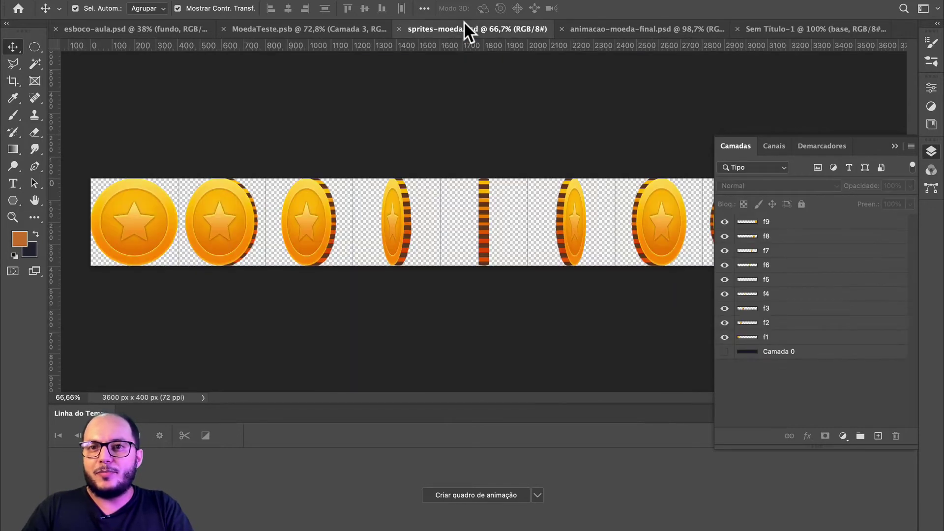
pyautogui.click(609, 30)
pyautogui.scroll(3, 483, 228)
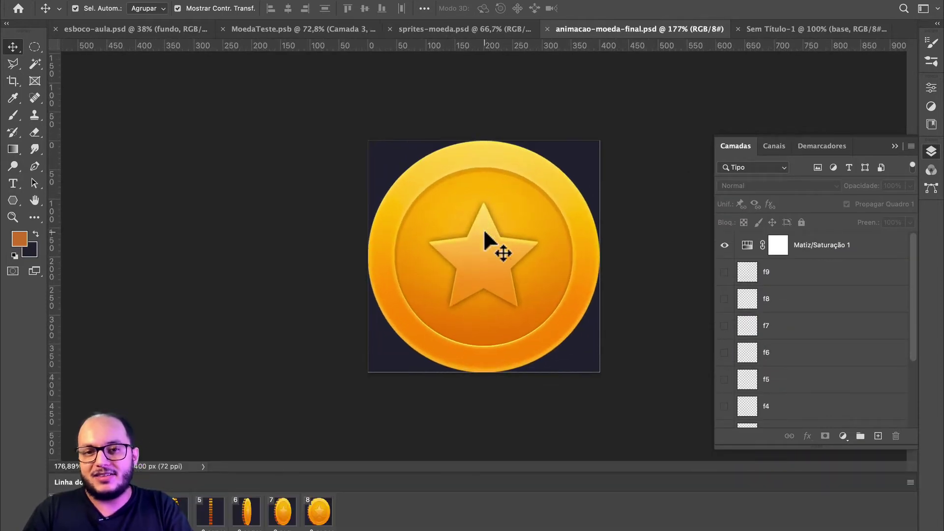
pyautogui.scroll(3, 516, 247)
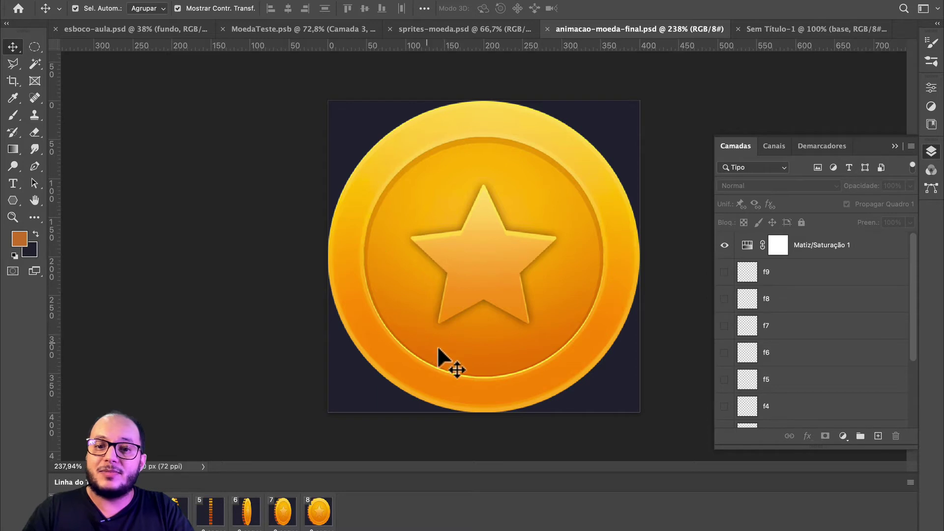
pyautogui.scroll(3, 452, 378)
pyautogui.scroll(1, 453, 378)
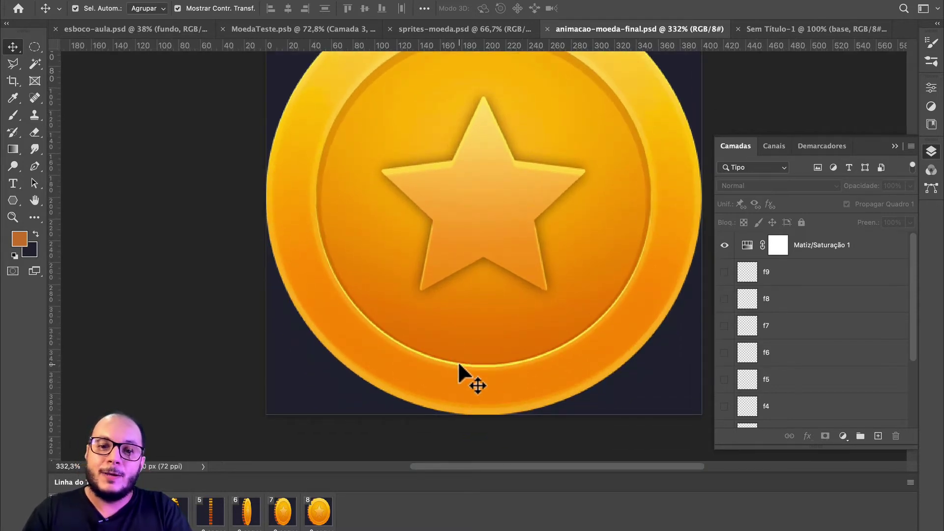
pyautogui.scroll(-1, 662, 215)
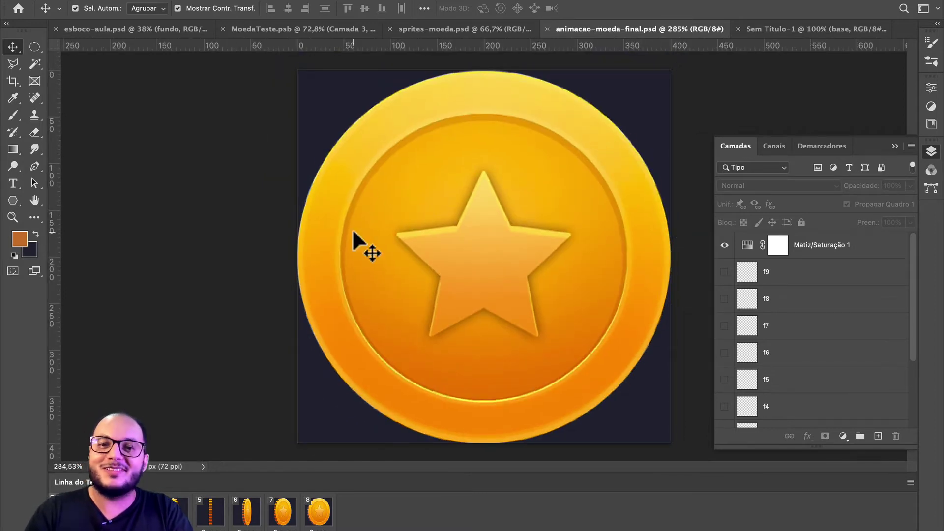
pyautogui.click(794, 28)
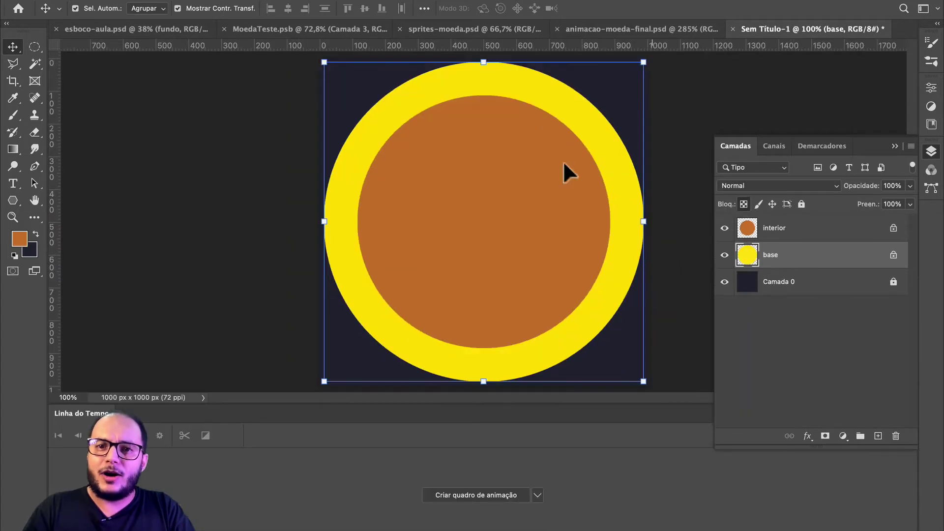
pyautogui.click(488, 208)
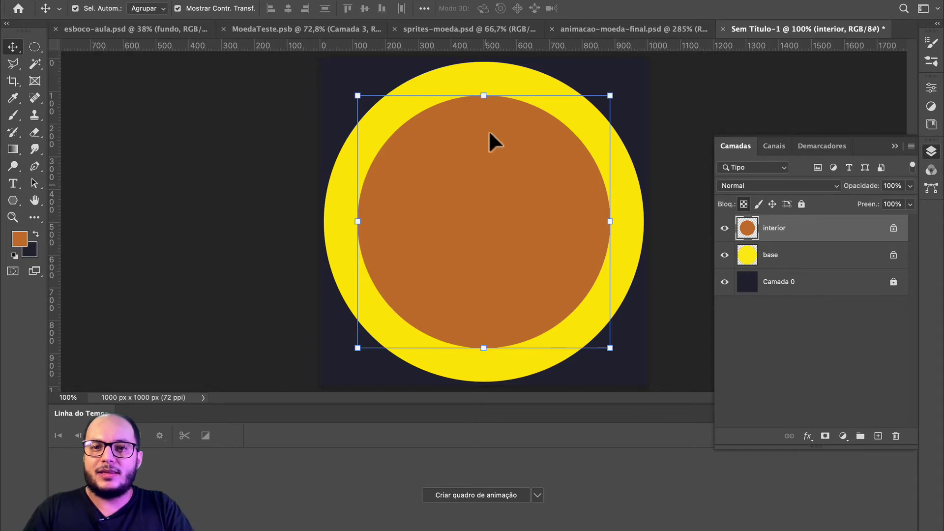
pyautogui.click(585, 28)
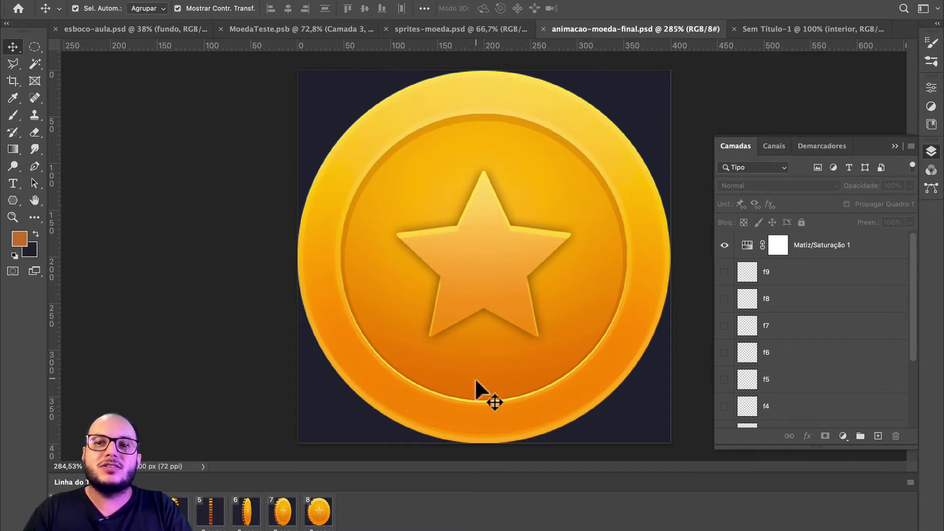
pyautogui.click(789, 28)
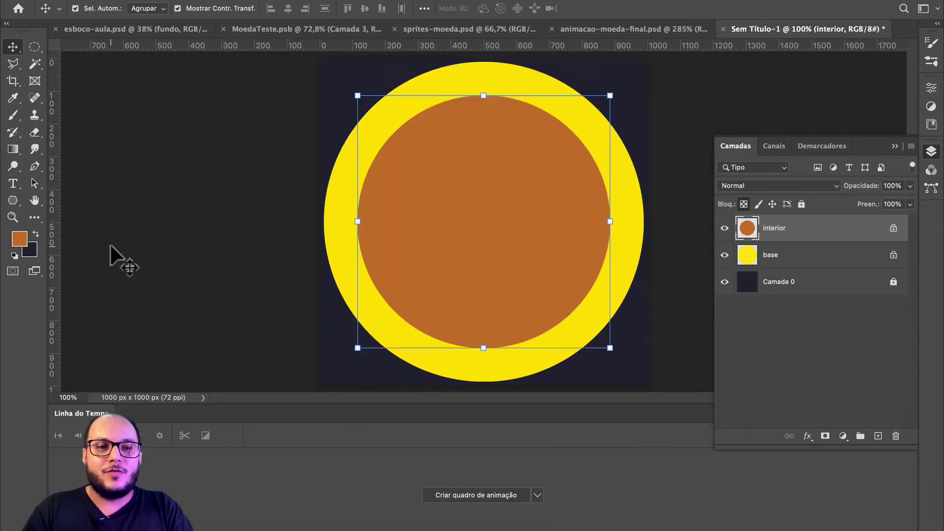
# - Set the foreground color to a golden yellow, #f0be10
pyautogui.click(19, 240)
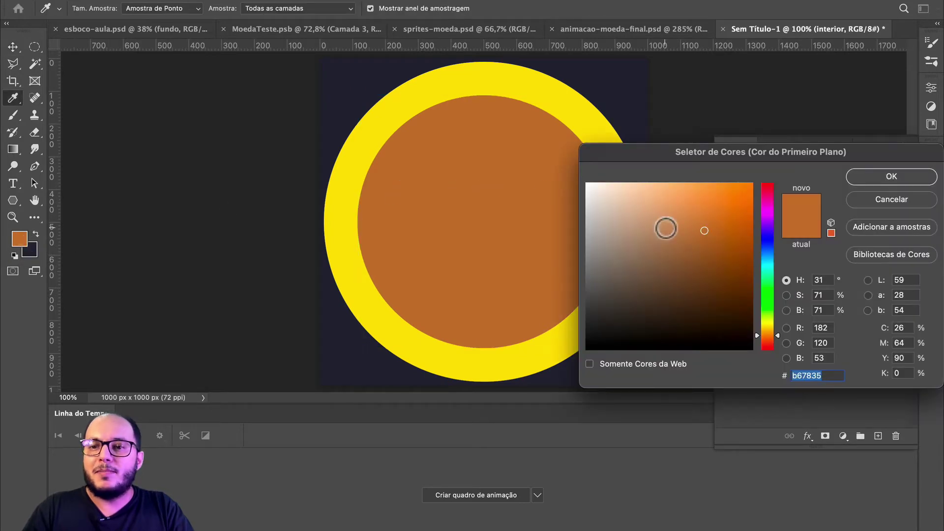
pyautogui.moveTo(666, 228); pyautogui.dragTo(713, 192)
pyautogui.moveTo(765, 336); pyautogui.dragTo(768, 326)
pyautogui.moveTo(744, 218); pyautogui.dragTo(742, 193)
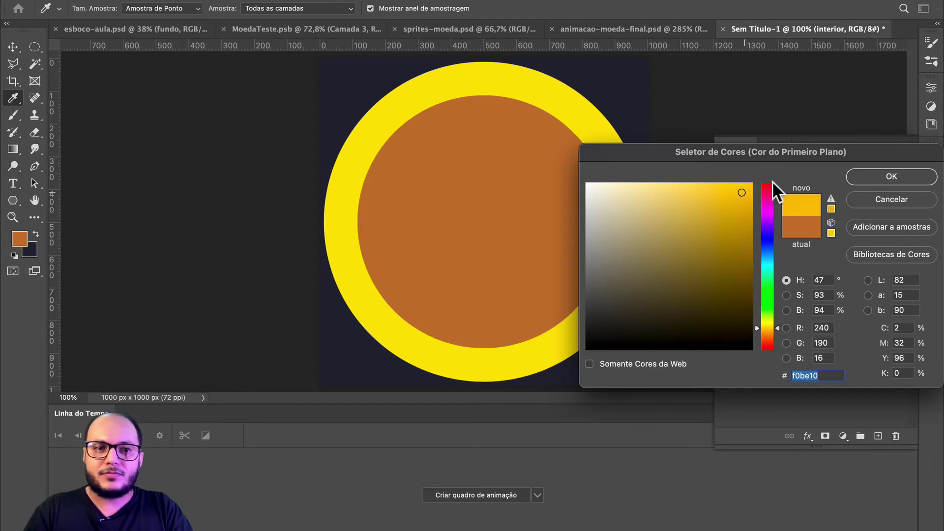
pyautogui.click(862, 173)
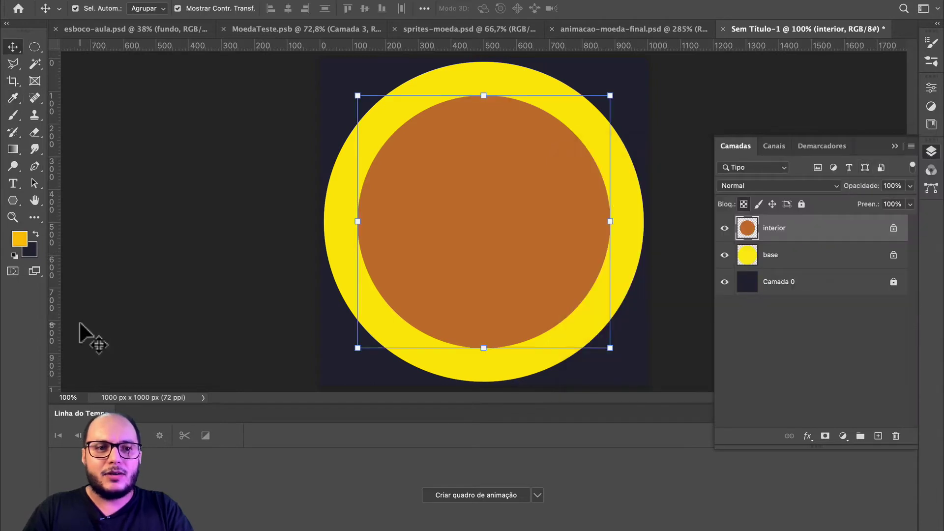
# - Set the background color to a dark reddish brown, #9a4014
pyautogui.click(30, 252)
pyautogui.click(768, 334)
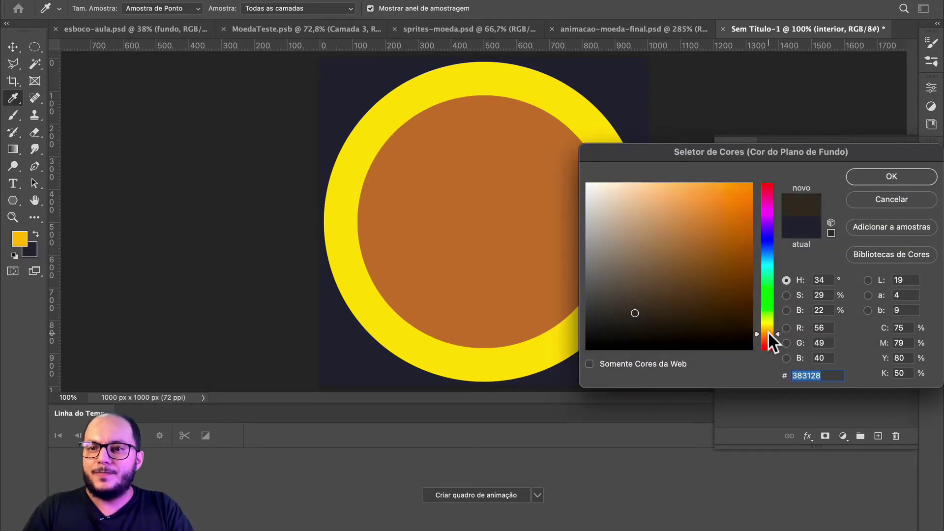
pyautogui.click(728, 269)
pyautogui.moveTo(762, 319); pyautogui.dragTo(766, 337)
pyautogui.click(715, 265)
pyautogui.moveTo(715, 266)
pyautogui.mouseDown()
pyautogui.moveTo(701, 270)
pyautogui.moveTo(695, 259)
pyautogui.moveTo(726, 250)
pyautogui.mouseUp()
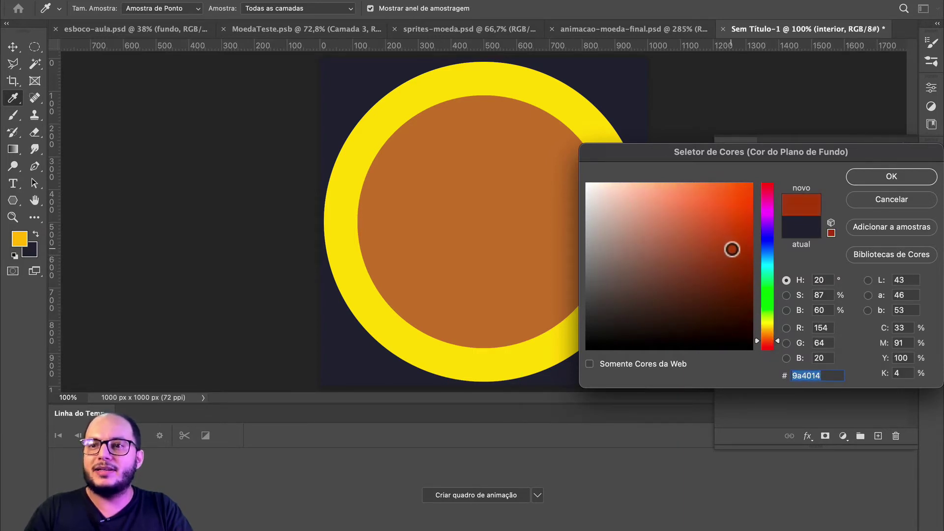
pyautogui.click(871, 175)
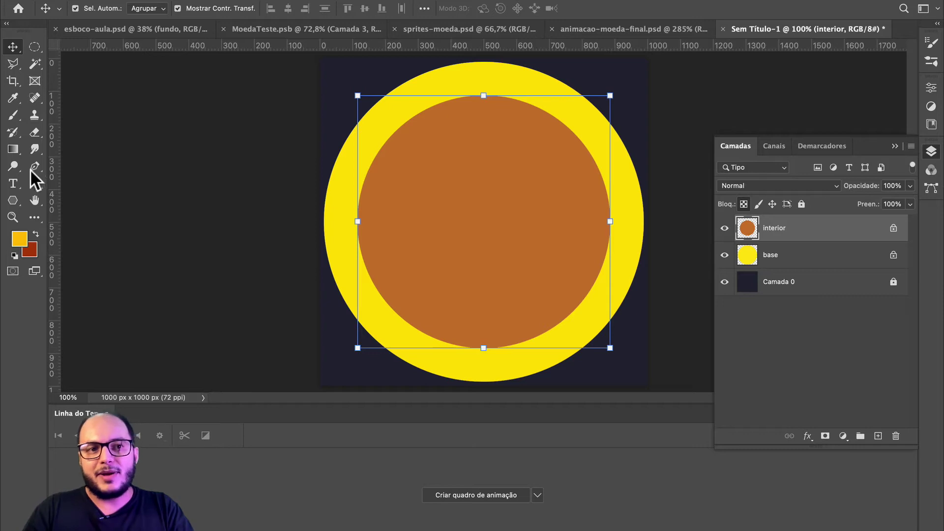
# - Shade the interior circle with repeated top-to-bottom linear gradients at 10% opacity, from golden yellow down to reddish brown
pyautogui.click(13, 149)
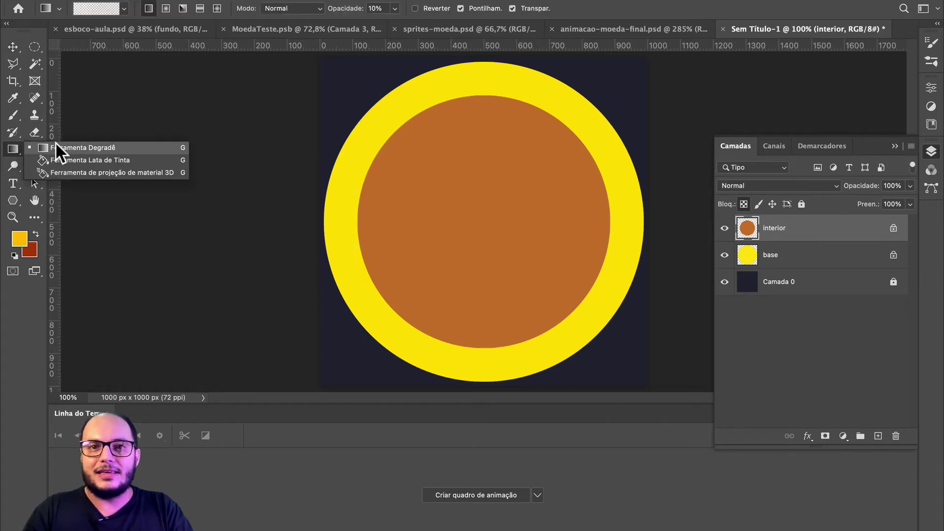
pyautogui.click(57, 147)
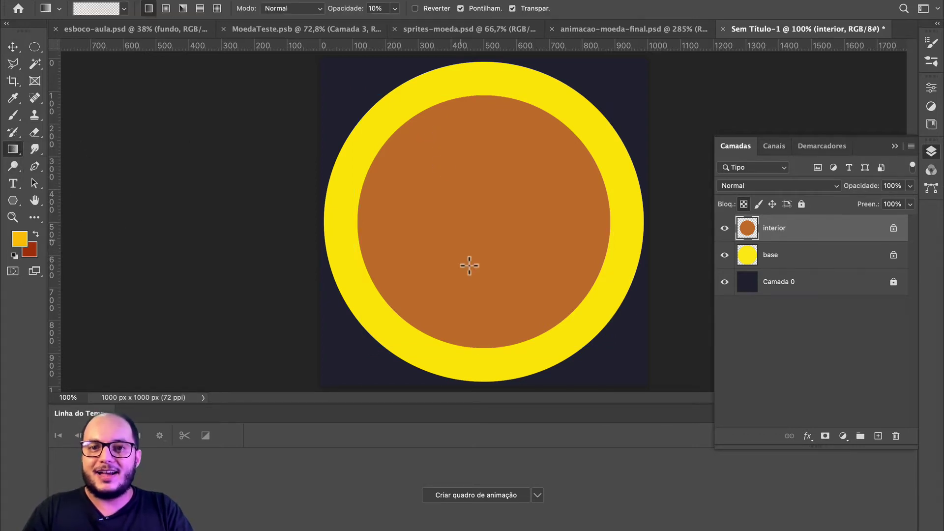
pyautogui.moveTo(472, 139); pyautogui.dragTo(467, 344)
pyautogui.moveTo(496, 149); pyautogui.dragTo(499, 348)
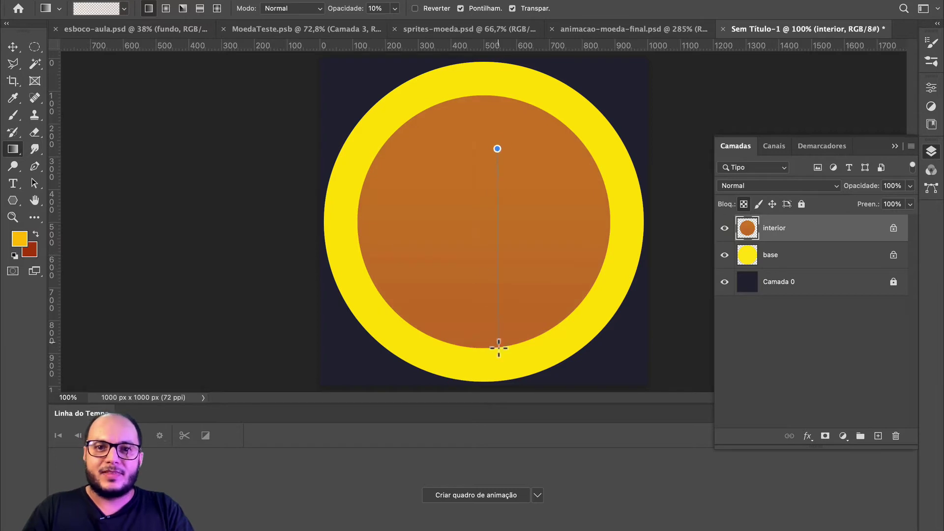
pyautogui.moveTo(471, 136); pyautogui.dragTo(476, 331)
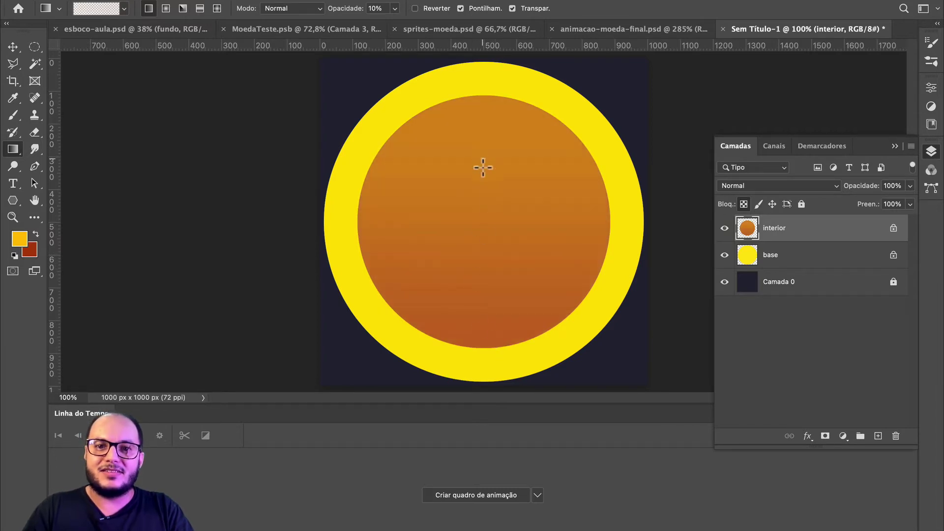
pyautogui.moveTo(483, 172); pyautogui.dragTo(482, 332)
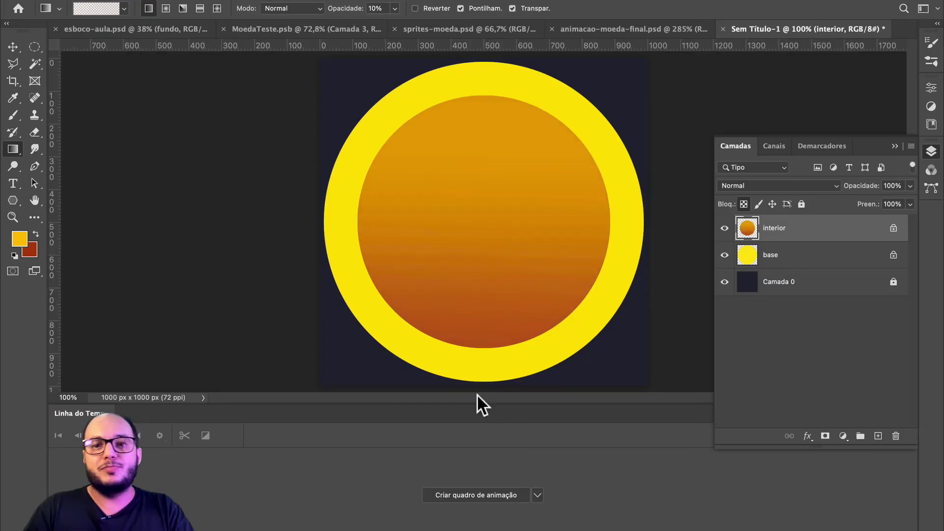
# - Add a linear pass to the interior circle, switch the gradient type to radial, and apply a radial gradient at 10% opacity
pyautogui.moveTo(486, 231); pyautogui.dragTo(487, 355)
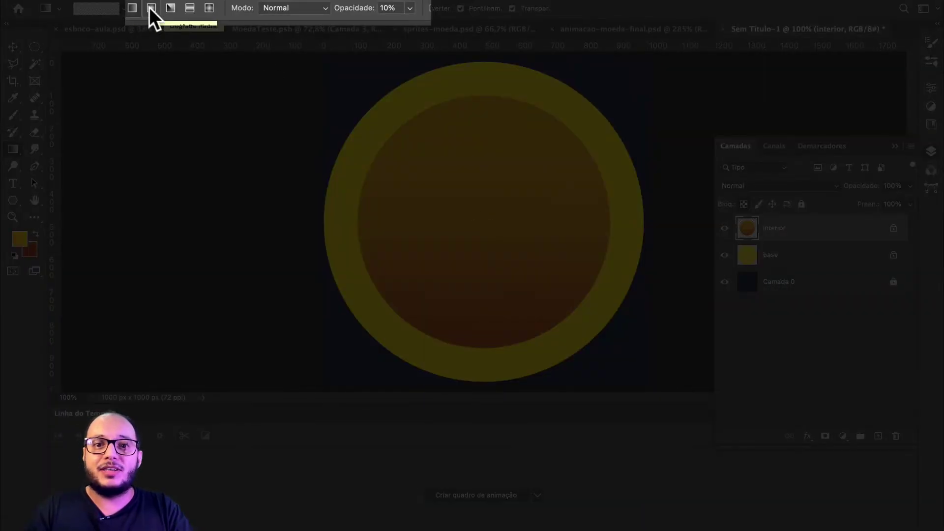
pyautogui.click(165, 8)
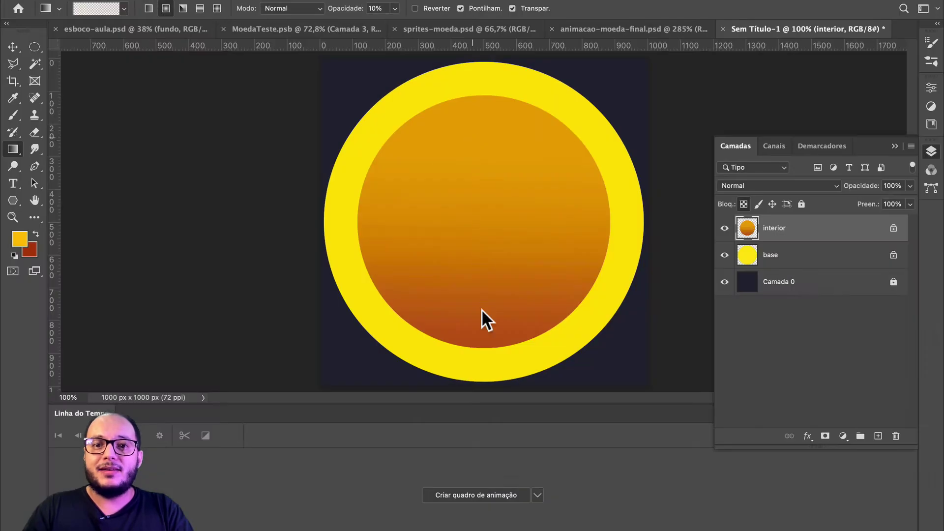
pyautogui.moveTo(496, 167); pyautogui.dragTo(486, 270)
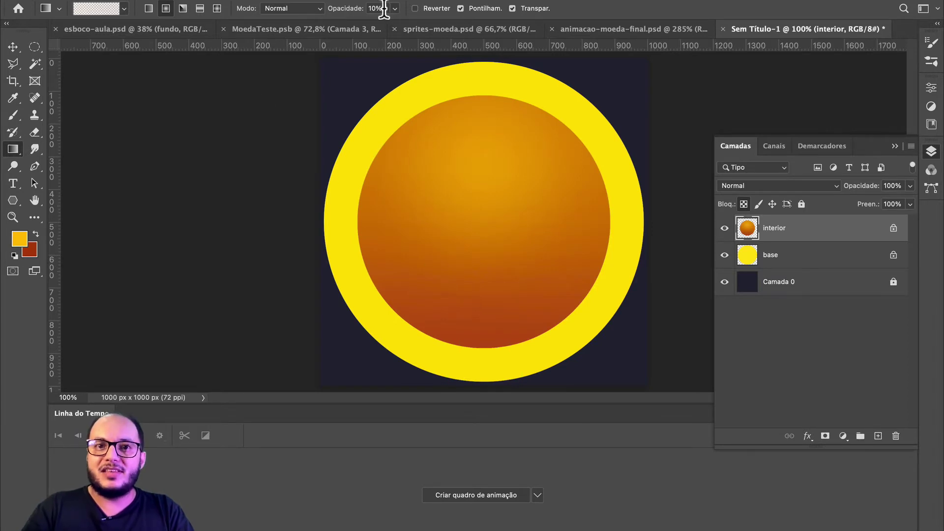
# - Try radial gradients at 100% opacity with different centers and lengths on the interior circle, from golden yellow to reddish brown
pyautogui.write('0')
pyautogui.press('Return')
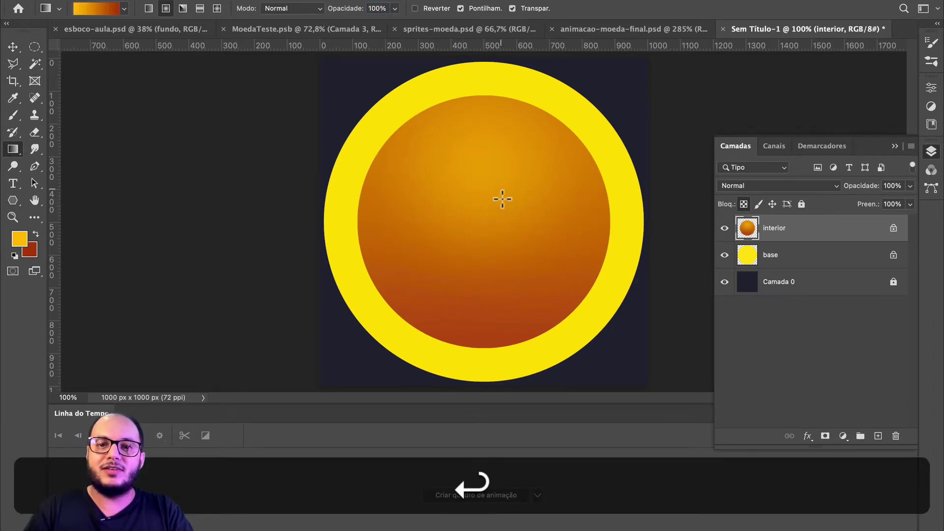
pyautogui.moveTo(491, 164); pyautogui.dragTo(488, 360)
pyautogui.moveTo(472, 212); pyautogui.dragTo(471, 317)
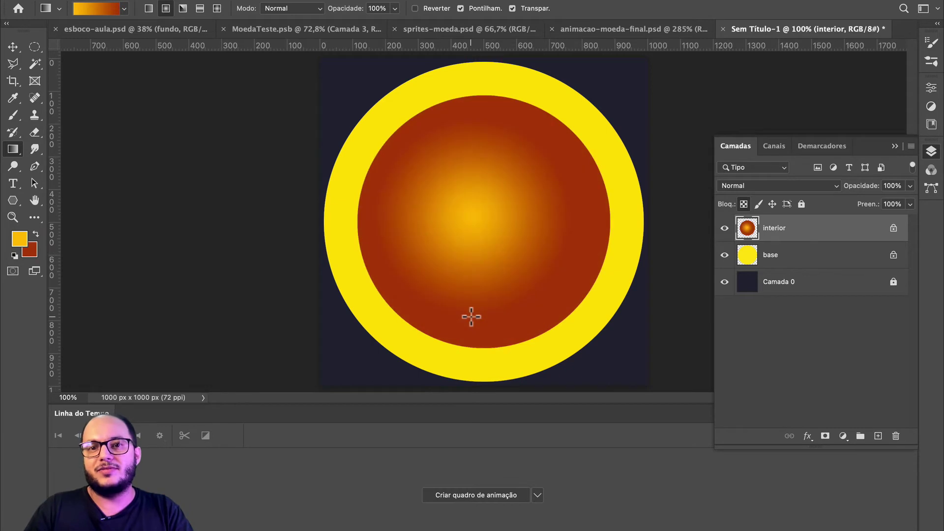
pyautogui.moveTo(501, 218); pyautogui.dragTo(499, 248)
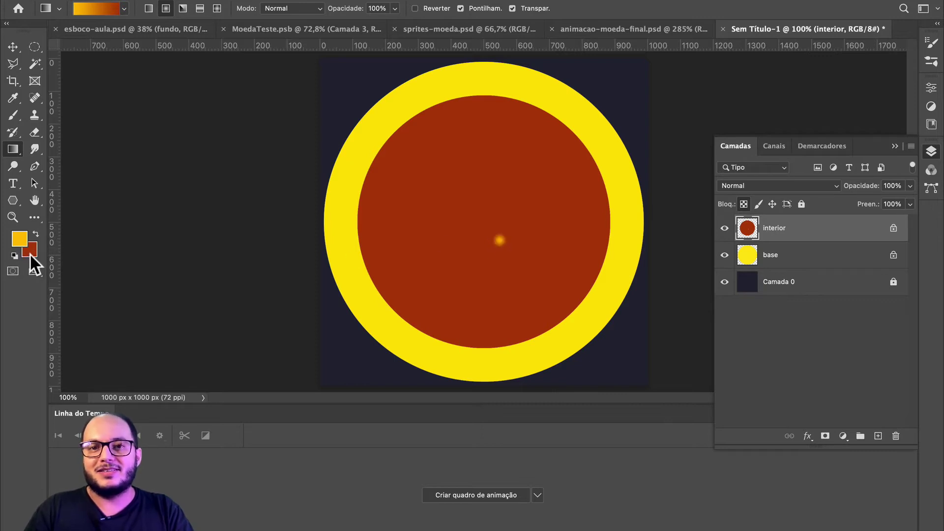
pyautogui.moveTo(483, 93); pyautogui.dragTo(483, 350)
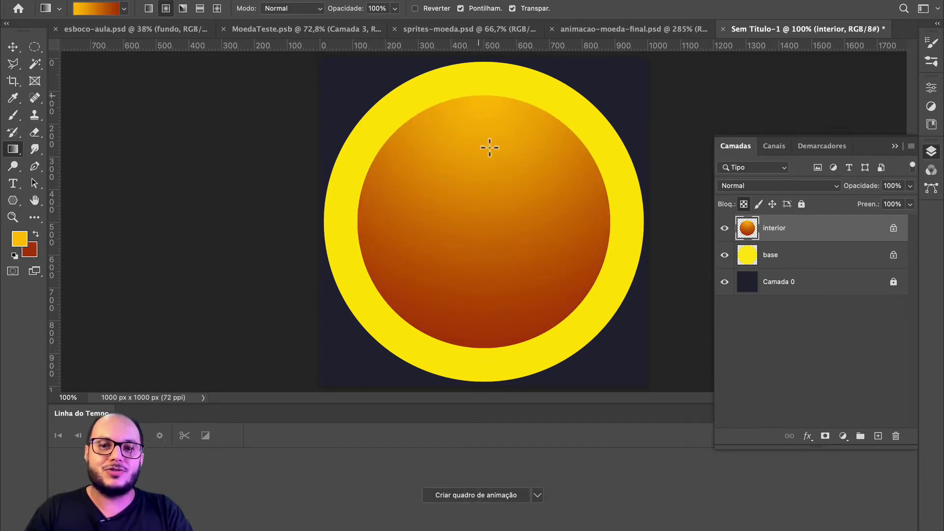
pyautogui.moveTo(487, 169); pyautogui.dragTo(487, 344)
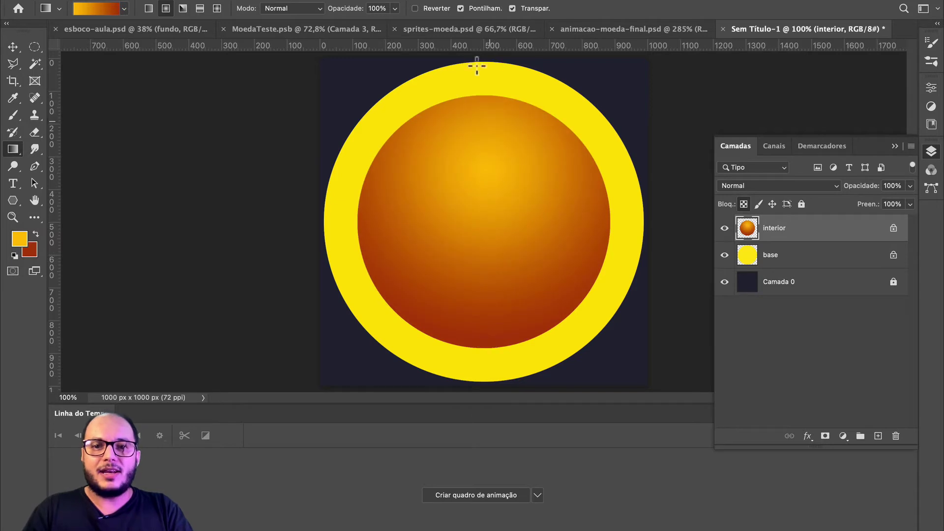
# - Undo the trial radial gradients on the interior circle back to its softer linear shading
pyautogui.press('super+z')
pyautogui.press('super+z')
pyautogui.press('super+z')
pyautogui.press('super+z')
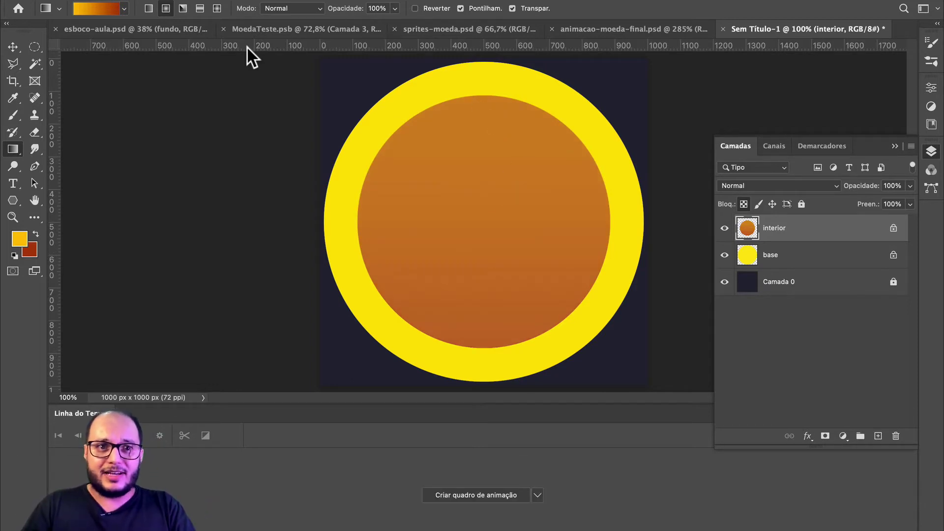
# - Shade the interior circle with radial gradients at 10% opacity, centered on its upper part
pyautogui.click(381, 8)
pyautogui.write('10')
pyautogui.press('Return')
pyautogui.moveTo(484, 156); pyautogui.dragTo(488, 188)
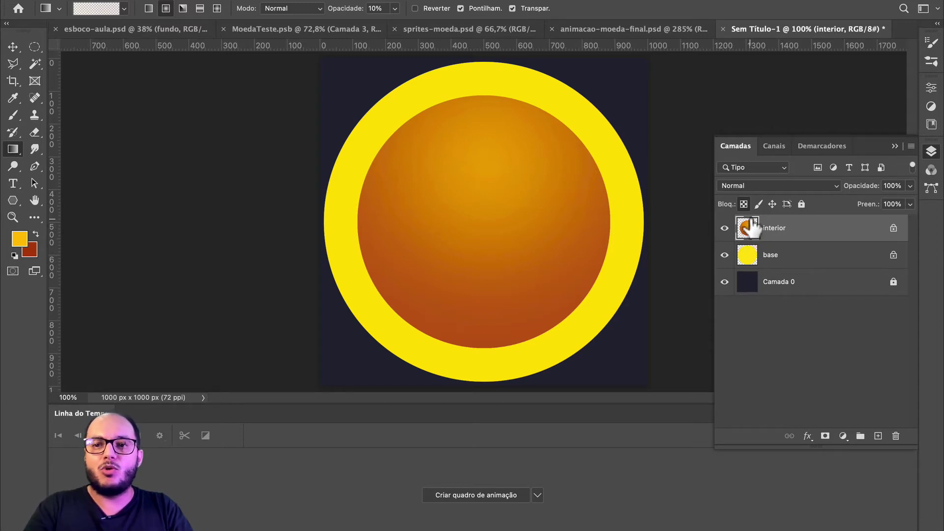
# - Adjust the interior layer with Hue/Saturation, setting hue to +2, saturation to +3 and lightness to +8
pyautogui.press('super')
pyautogui.press('super+u')
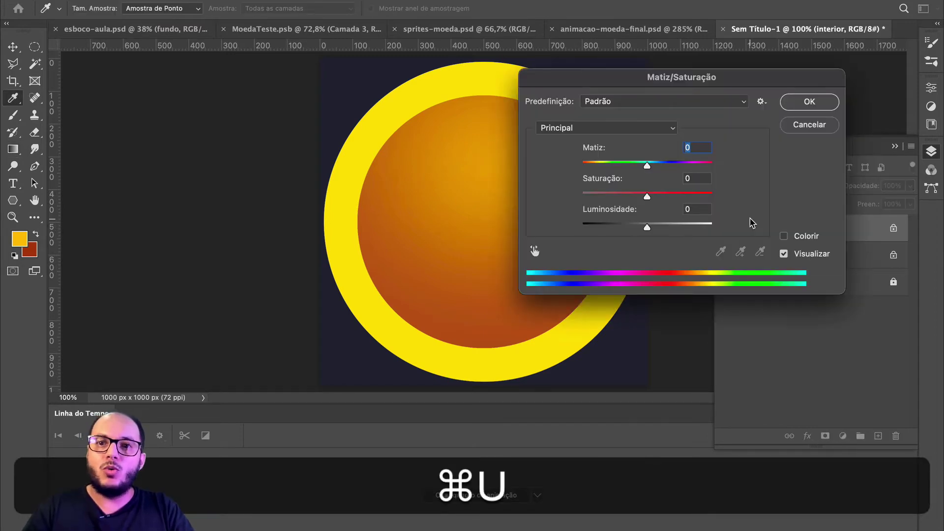
pyautogui.moveTo(648, 81); pyautogui.dragTo(427, 142)
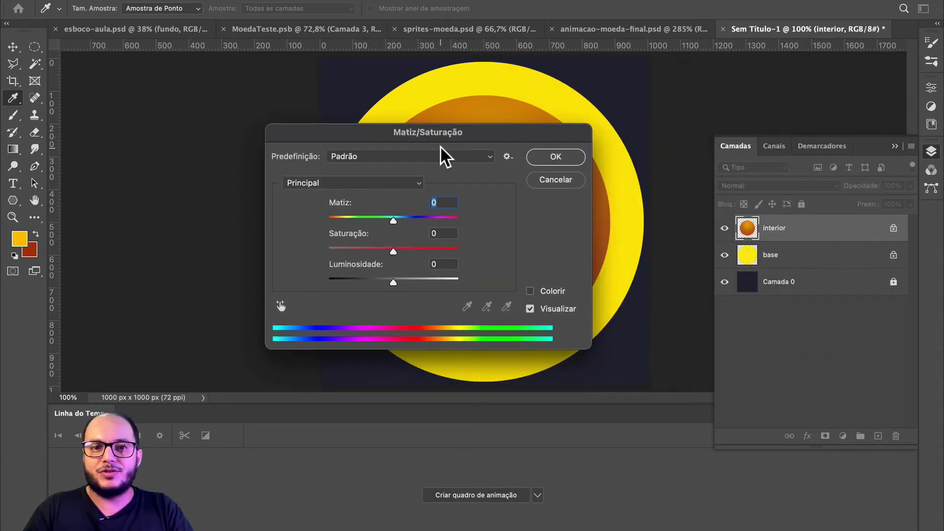
pyautogui.write('-62')
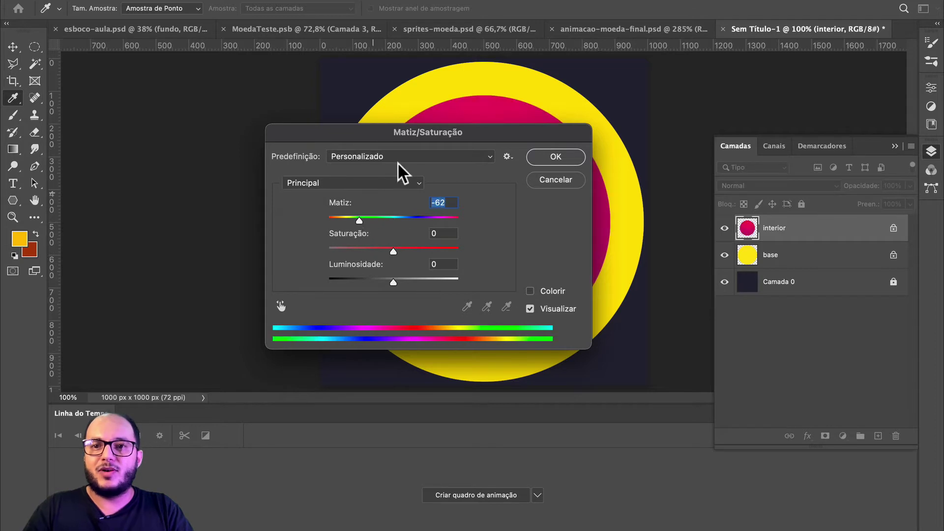
pyautogui.moveTo(387, 136); pyautogui.dragTo(688, 84)
pyautogui.moveTo(659, 162); pyautogui.dragTo(690, 164)
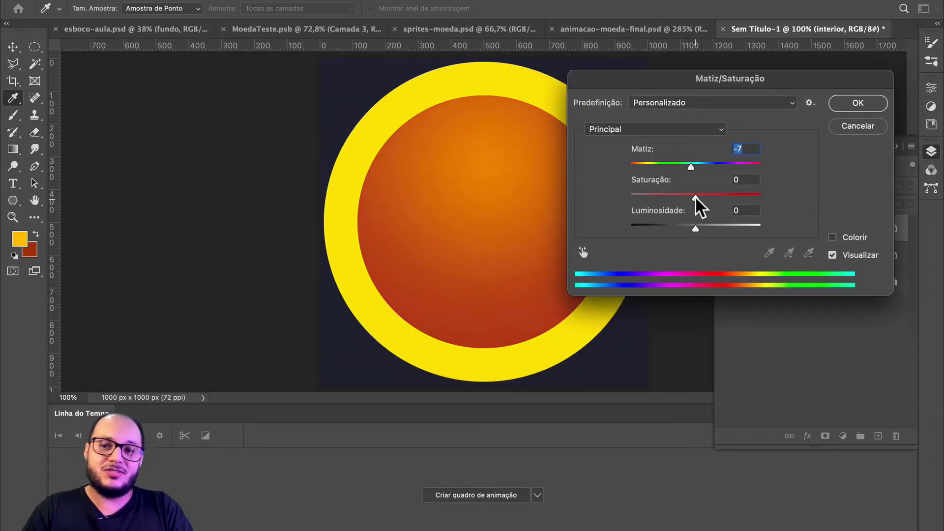
pyautogui.moveTo(695, 197)
pyautogui.mouseDown()
pyautogui.moveTo(665, 194)
pyautogui.moveTo(686, 193)
pyautogui.mouseUp()
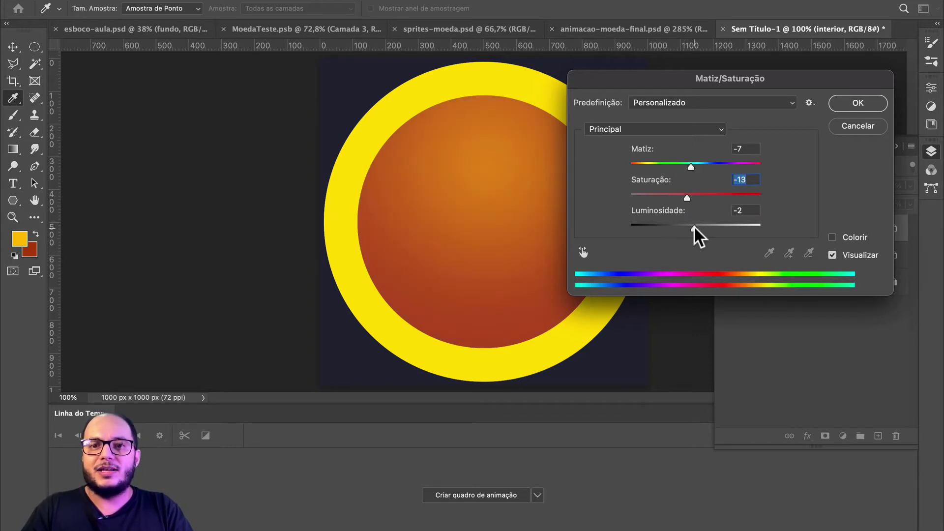
pyautogui.moveTo(694, 226); pyautogui.dragTo(696, 163)
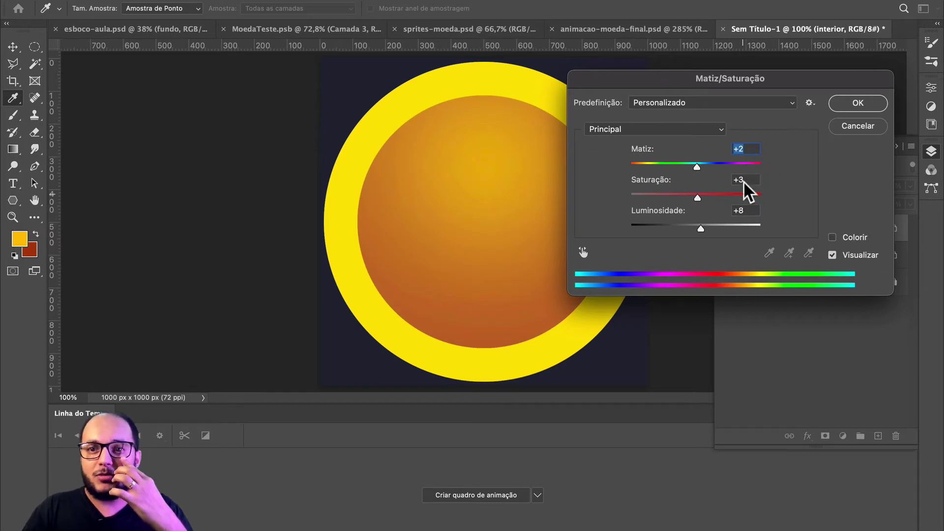
pyautogui.click(855, 103)
# - Compare the interior circle before and after the Hue/Saturation adjustment by undoing and redoing it, ending with the adjustment applied
pyautogui.press('super+z')
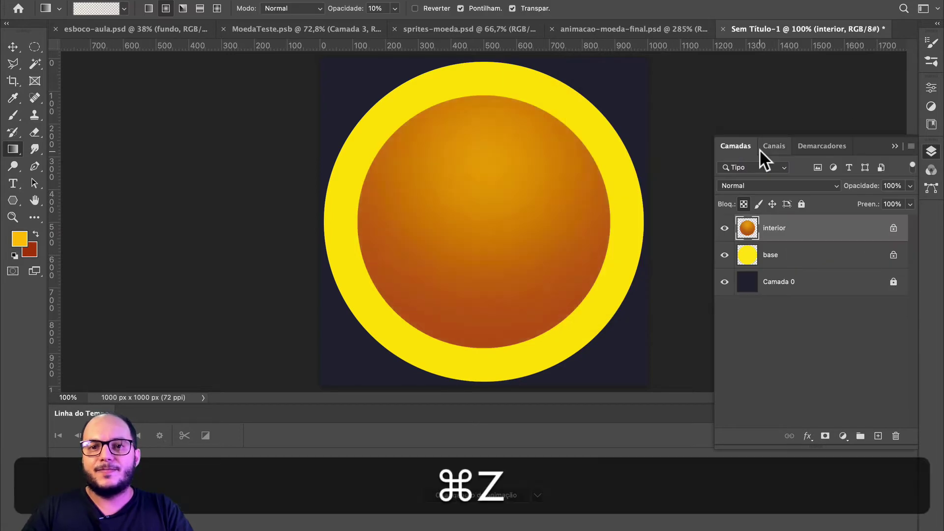
pyautogui.press('shift+super+z')
pyautogui.press('shift+super+z')
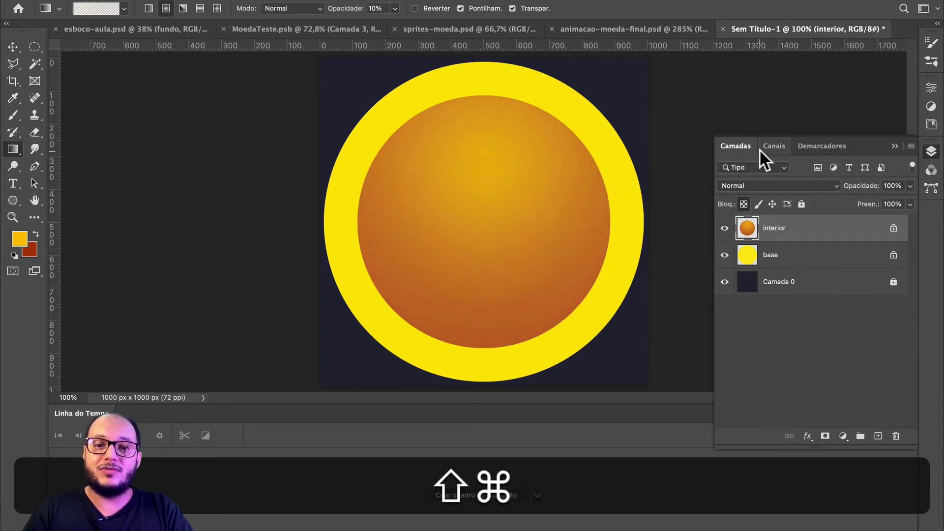
pyautogui.press('super+z')
pyautogui.press('shift+super+z')
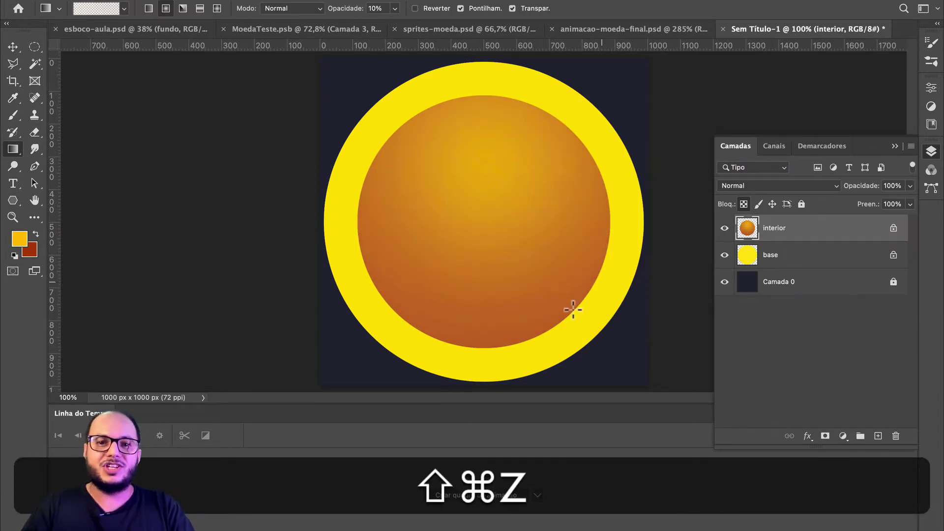
# - Select the yellow base circle with the Move tool, try shifting it left beneath the interior circle, and restore its position
pyautogui.press('v')
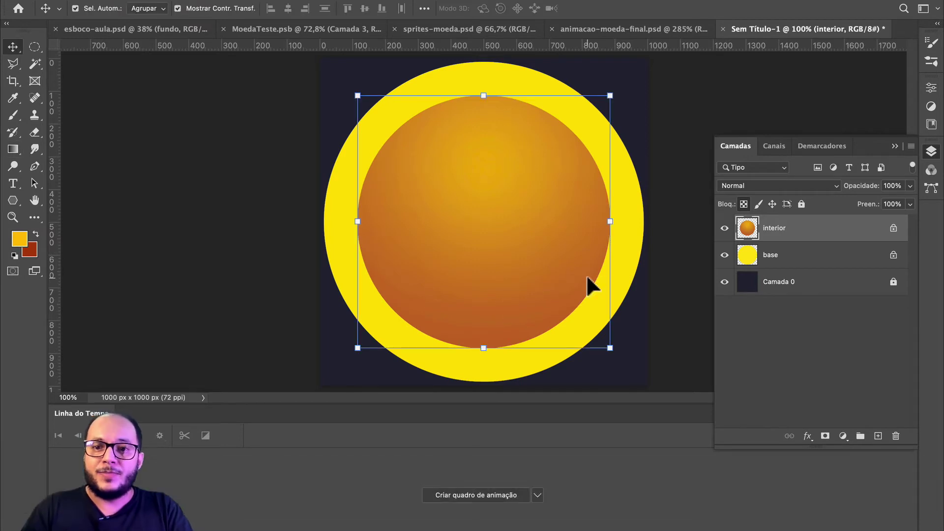
pyautogui.click(636, 266)
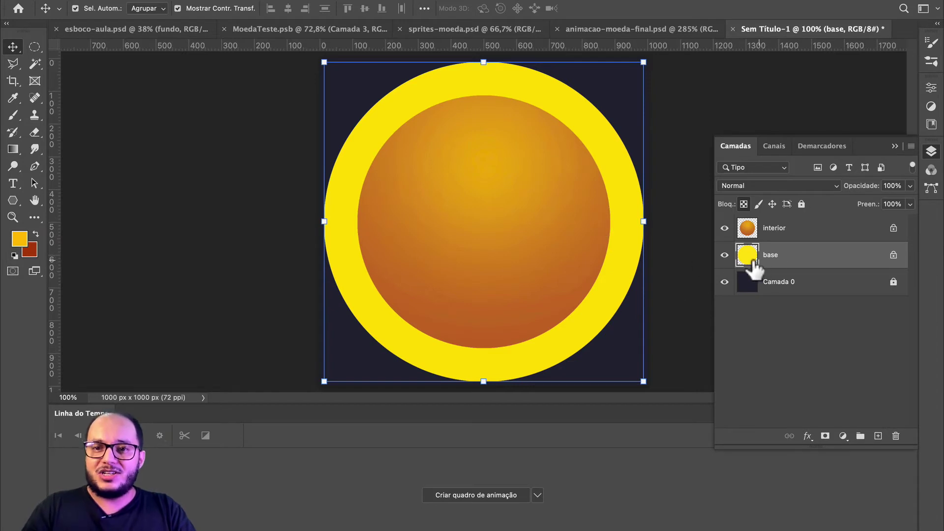
pyautogui.hotkey('shift', 'Left')
pyautogui.hotkey('shift', 'Left')
pyautogui.hotkey('shift', 'Left')
pyautogui.hotkey('shift', 'Left')
pyautogui.hotkey('shift', 'Left')
pyautogui.hotkey('shift', 'Left')
pyautogui.hotkey('shift', 'Left')
pyautogui.hotkey('shift', 'Left')
pyautogui.hotkey('shift', 'Left')
pyautogui.hotkey('shift', 'Left')
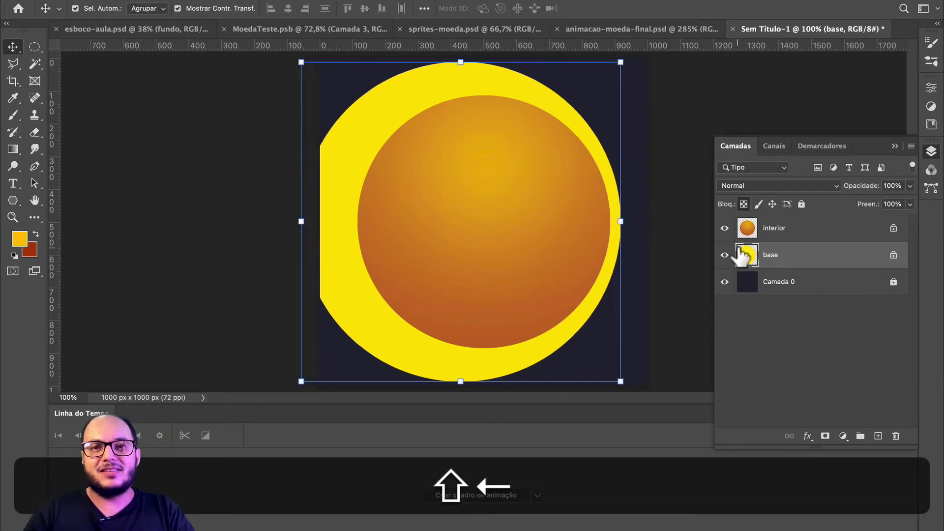
pyautogui.press('shift+super+z')
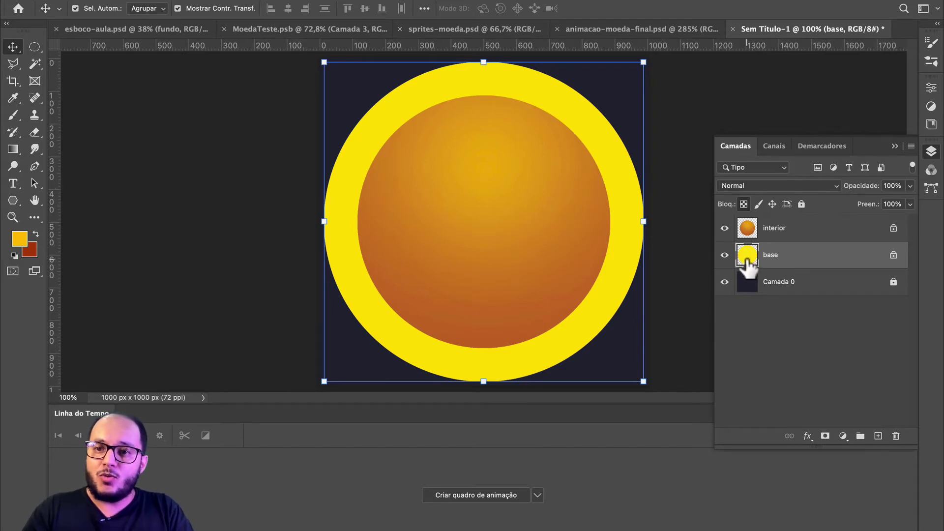
# - Load the interior circle's outline as a selection, delete that area from the base layer, and clear the selection
pyautogui.moveTo(747, 261); pyautogui.dragTo(747, 227)
pyautogui.press('super')
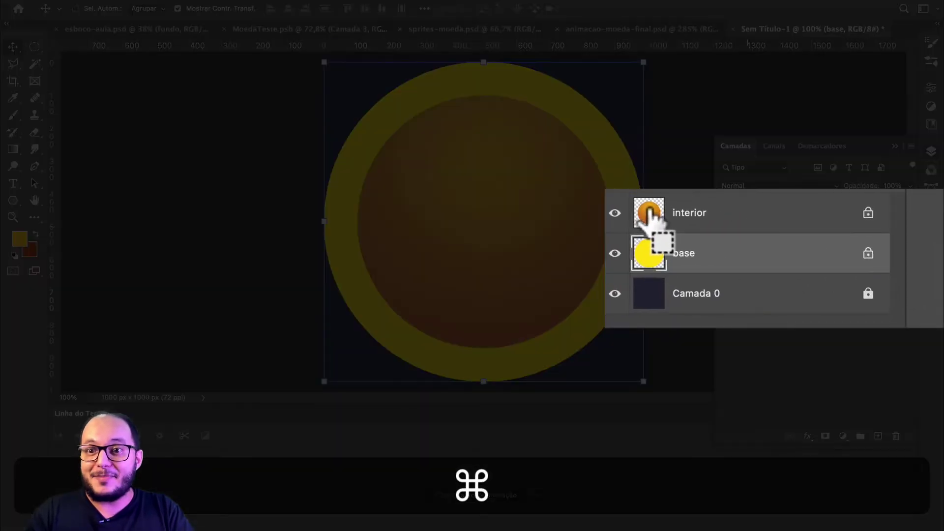
pyautogui.moveTo(654, 216); pyautogui.dragTo(749, 229)
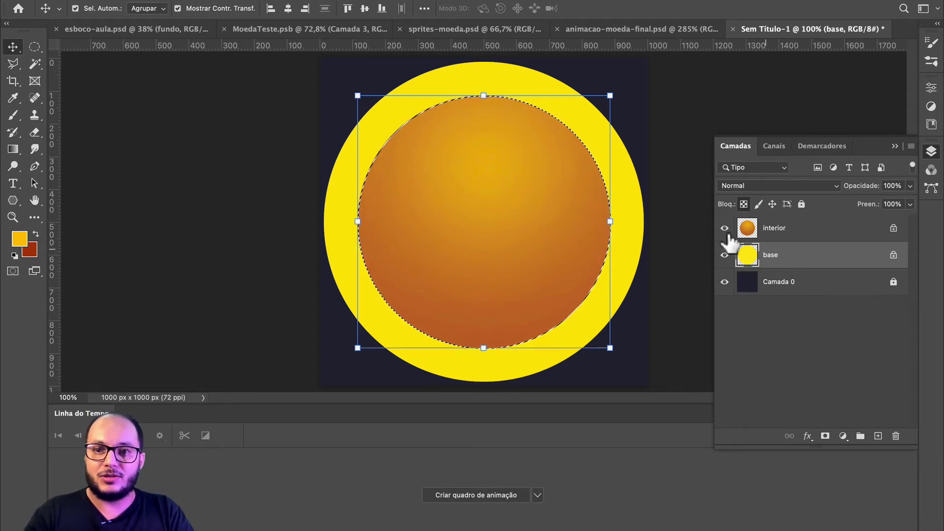
pyautogui.press('BackSpace')
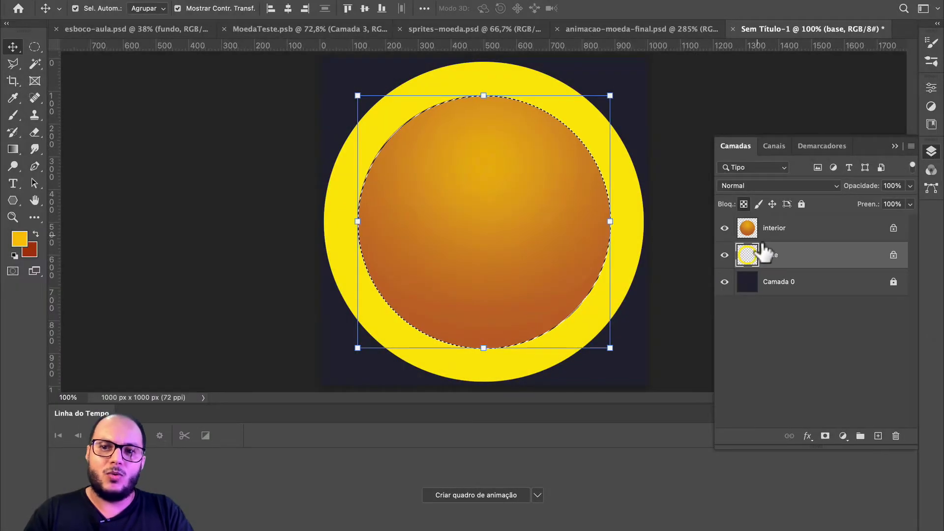
pyautogui.press('super+d')
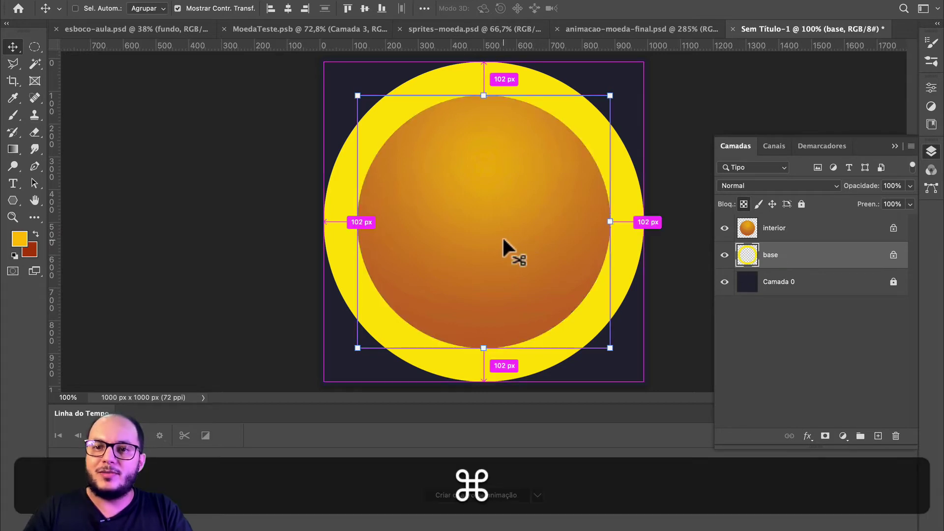
# - Try moving the hollow base ring away from the interior circle and undo the move
pyautogui.press('super+v')
pyautogui.moveTo(626, 273); pyautogui.dragTo(592, 229)
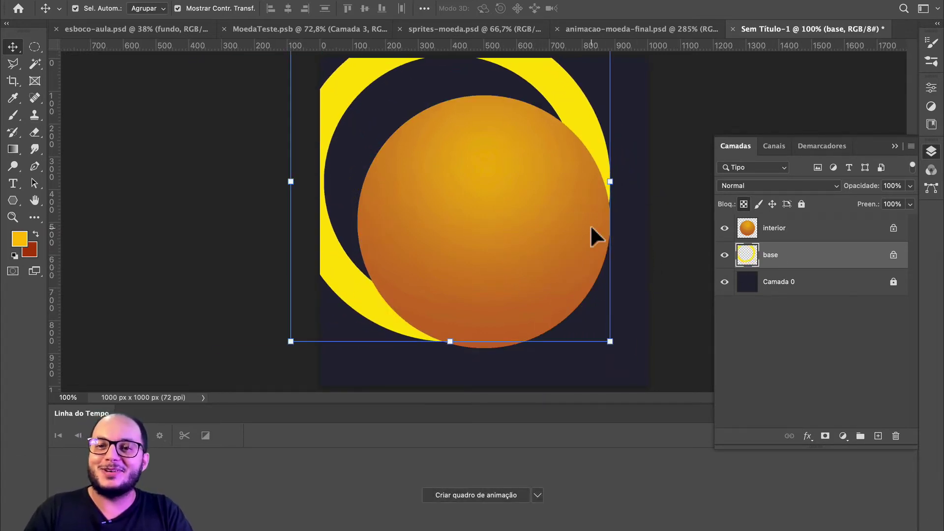
pyautogui.press('super+z')
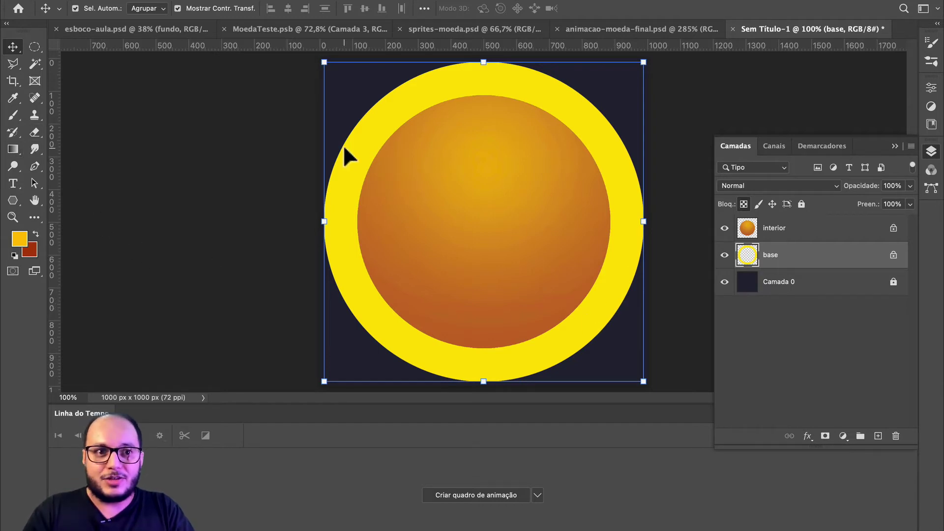
# - Shade the base ring with repeated top-to-bottom radial gradients at 10% opacity, using the golden yellow and reddish brown colors
pyautogui.click(13, 150)
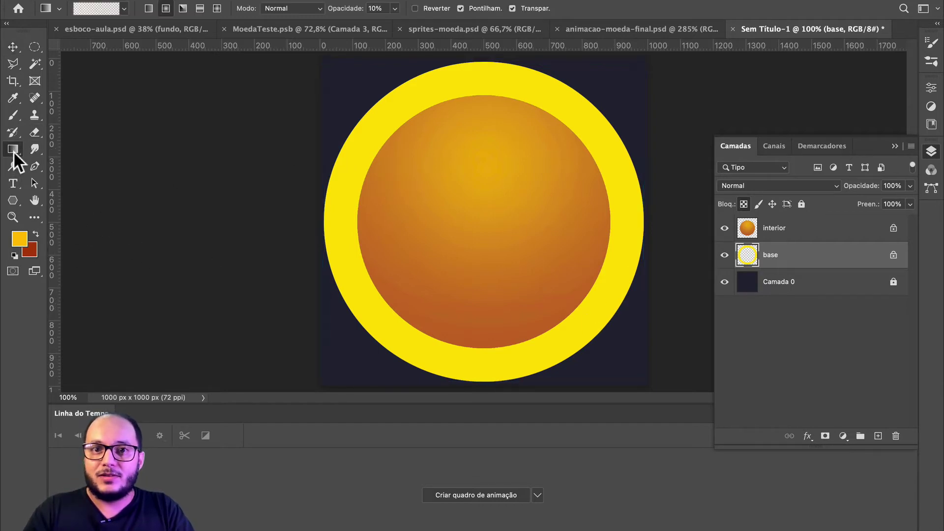
pyautogui.moveTo(489, 65); pyautogui.dragTo(488, 275)
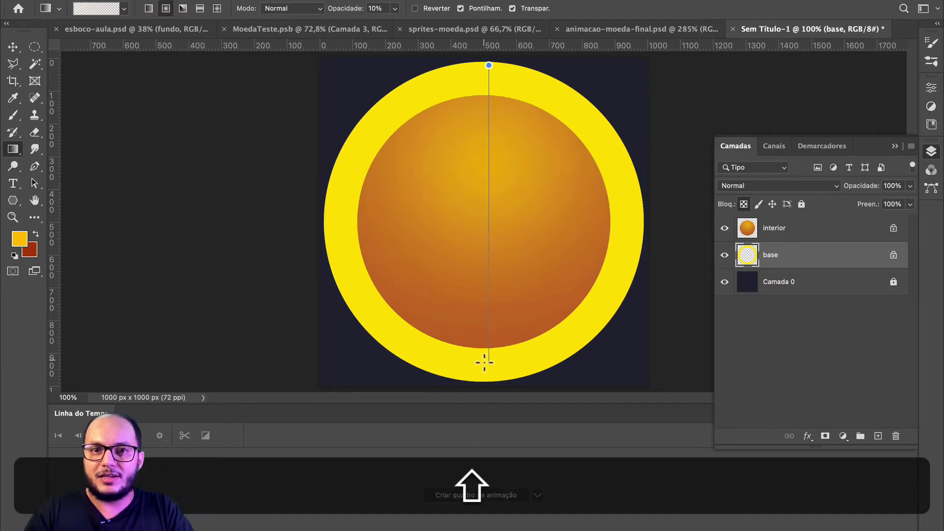
pyautogui.moveTo(484, 363); pyautogui.dragTo(485, 381)
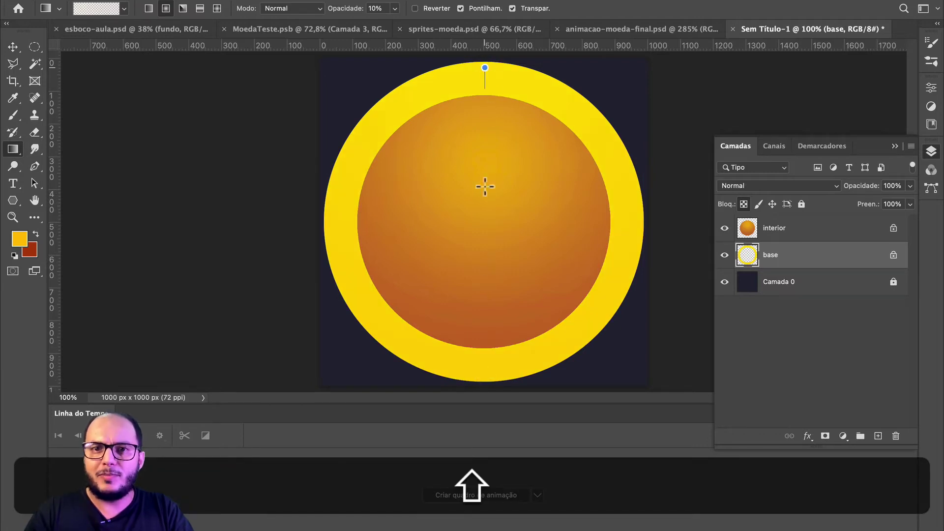
pyautogui.moveTo(485, 186); pyautogui.dragTo(488, 383)
pyautogui.moveTo(488, 72); pyautogui.dragTo(489, 367)
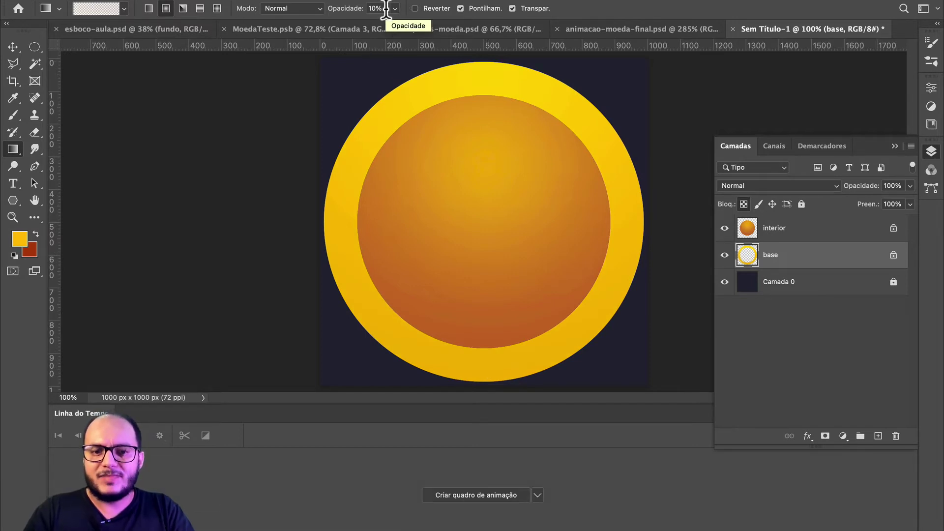
# - Set the gradient opacity to 40% and apply a stronger radial gradient from the top to the bottom of the base ring
pyautogui.click(386, 9)
pyautogui.write('40')
pyautogui.press('Return')
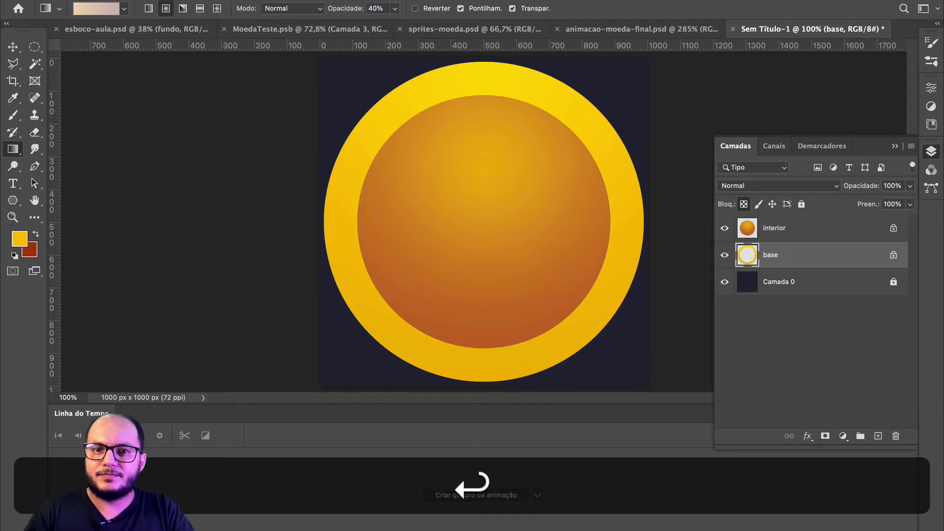
pyautogui.moveTo(489, 76); pyautogui.dragTo(487, 371)
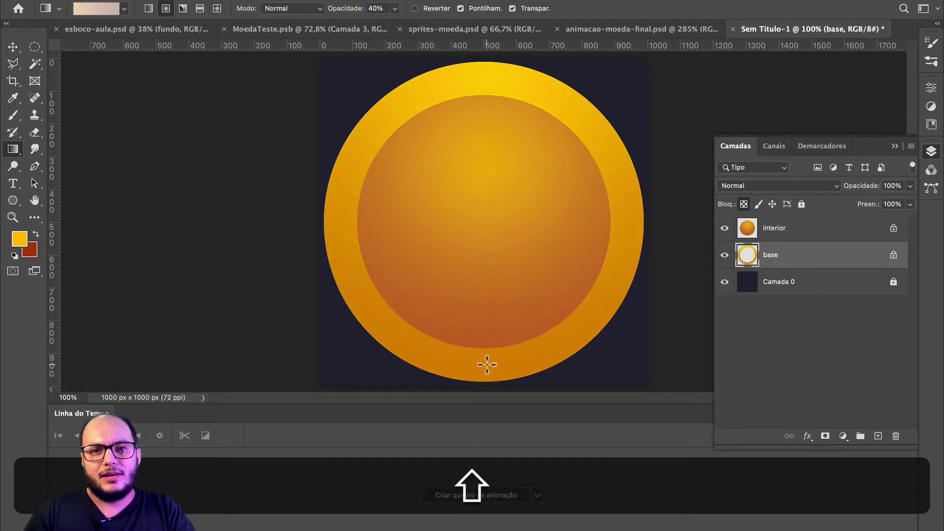
# - Undo the last gradient on the base ring and set the foreground color to light yellow #ffda5b
pyautogui.press('super+z')
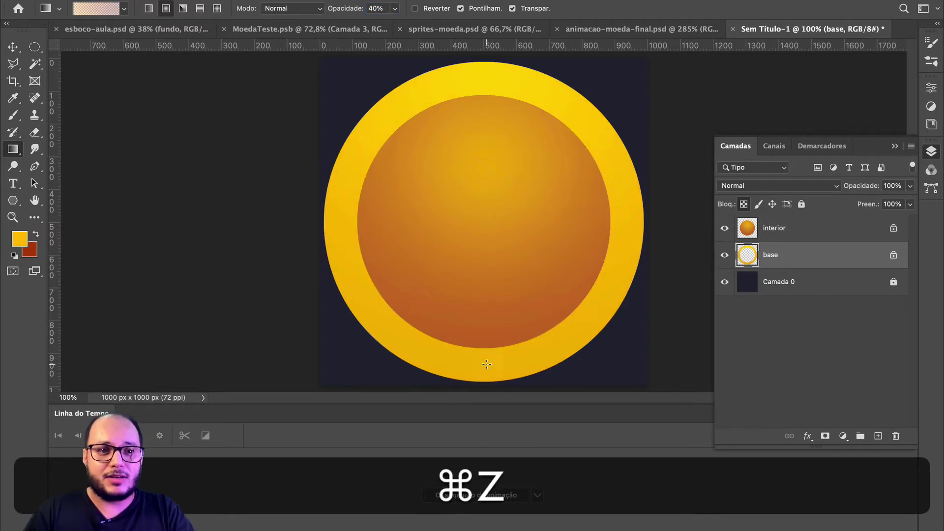
pyautogui.click(20, 238)
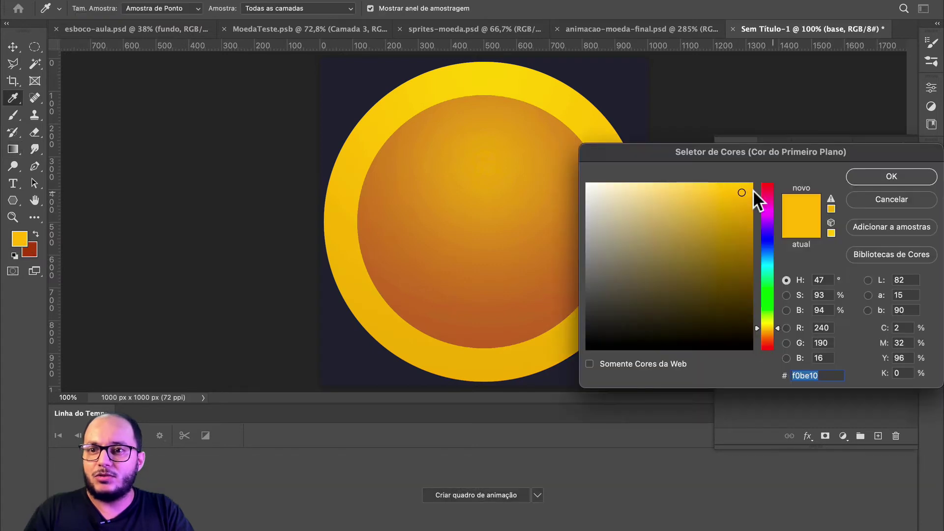
pyautogui.moveTo(741, 193); pyautogui.dragTo(694, 183)
pyautogui.click(906, 178)
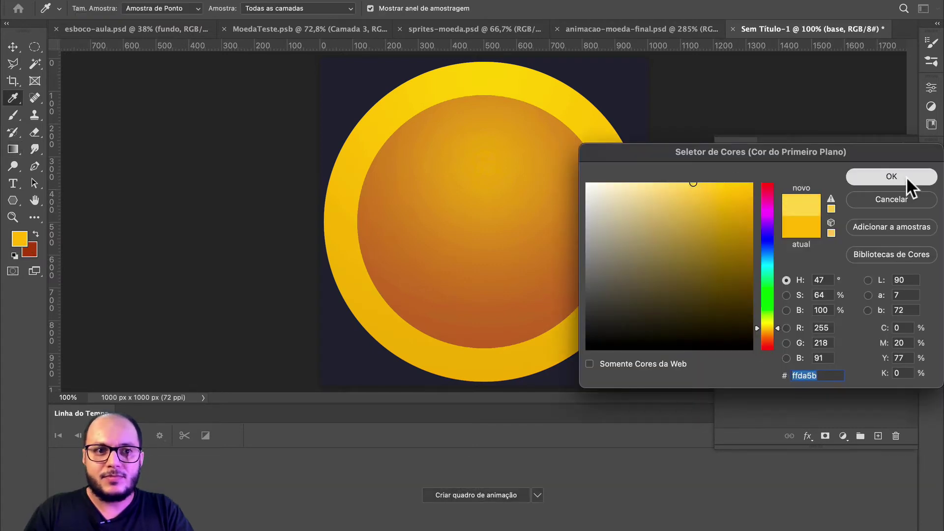
# - Change the background color from reddish brown to the golden orange #d7971b
pyautogui.click(29, 249)
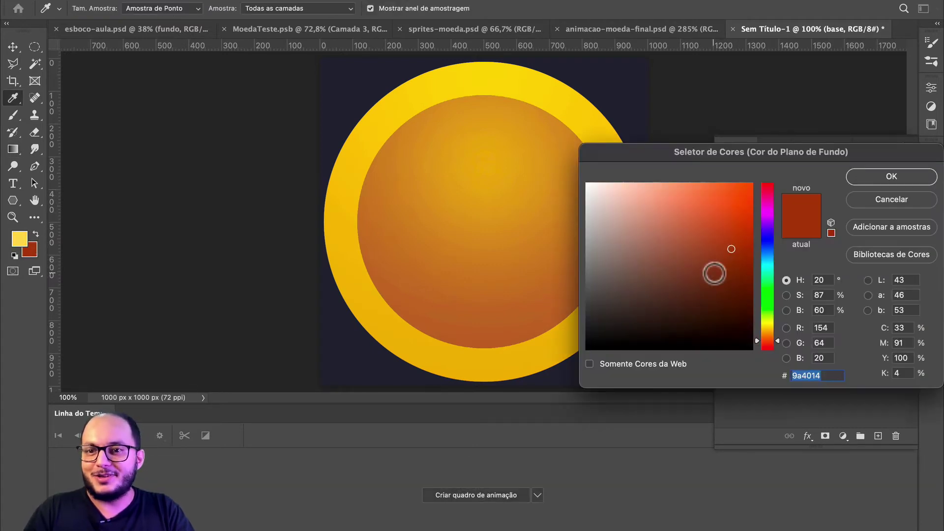
pyautogui.moveTo(761, 340); pyautogui.dragTo(767, 328)
pyautogui.moveTo(731, 248); pyautogui.dragTo(731, 208)
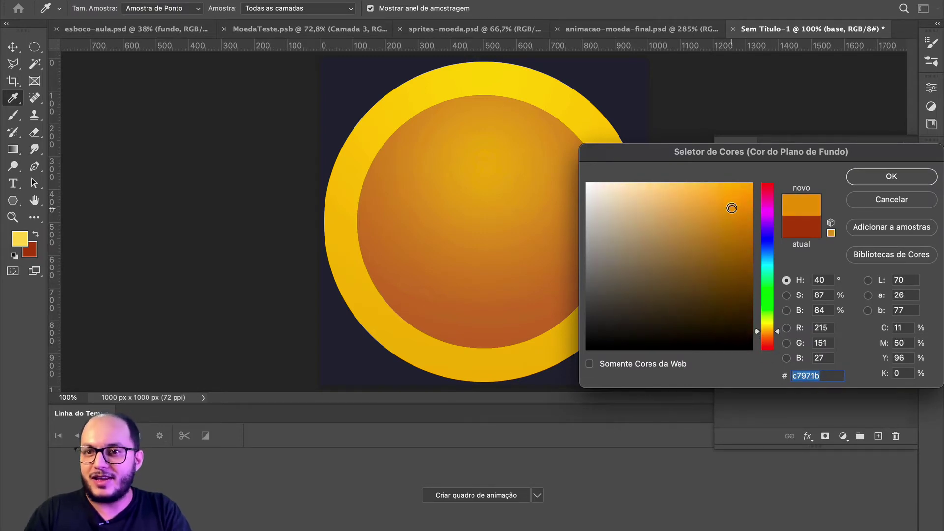
pyautogui.click(890, 177)
# - Shade the base ring with top-to-bottom radial gradients, once at 40% opacity and repeatedly at 80% opacity
pyautogui.moveTo(485, 80); pyautogui.dragTo(491, 307)
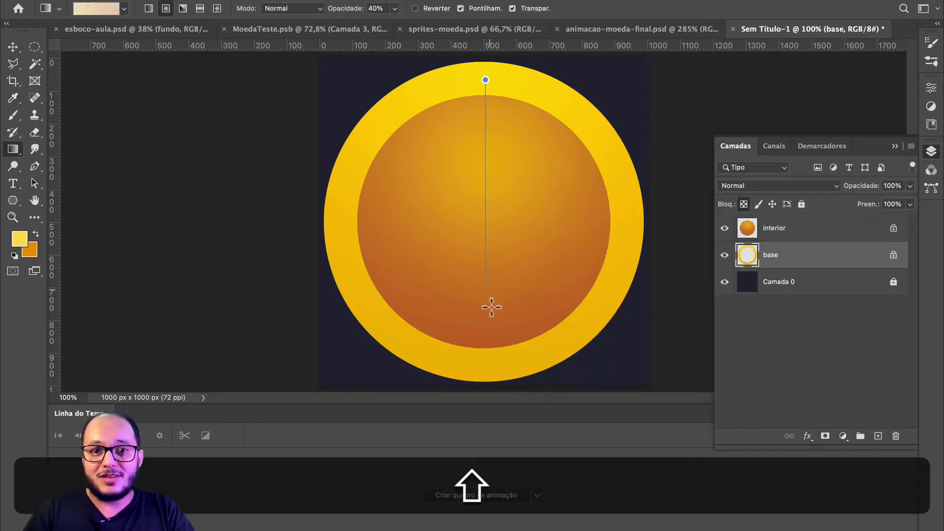
pyautogui.moveTo(487, 367); pyautogui.dragTo(487, 368)
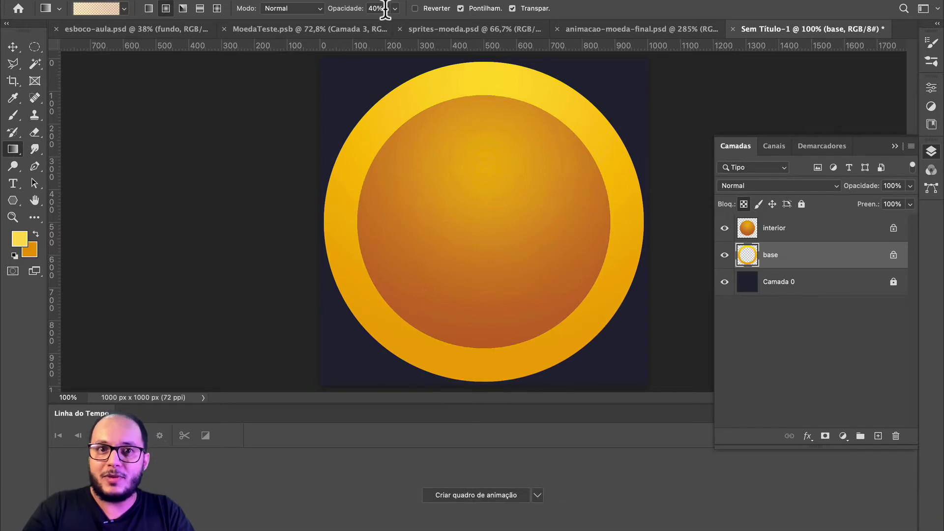
pyautogui.click(376, 9)
pyautogui.write('80')
pyautogui.press('Return')
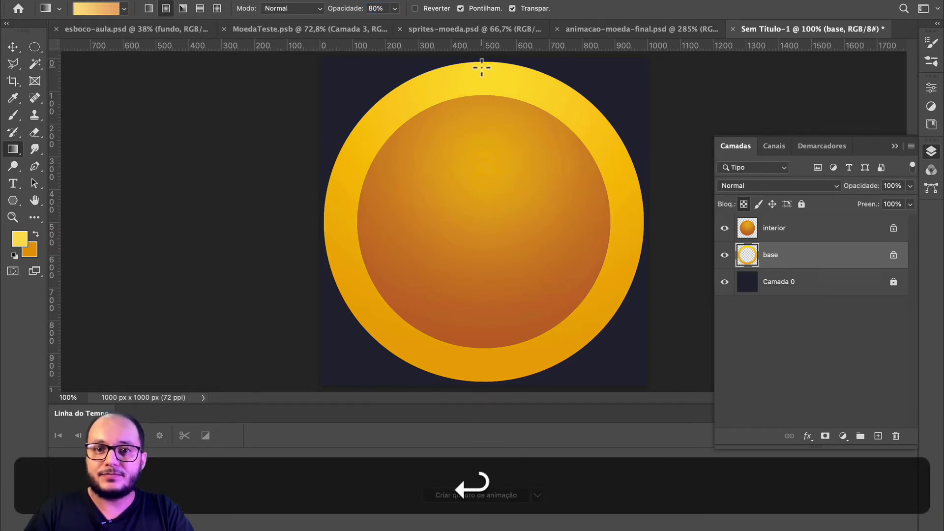
pyautogui.moveTo(485, 79); pyautogui.dragTo(494, 285)
pyautogui.moveTo(493, 359); pyautogui.dragTo(493, 359)
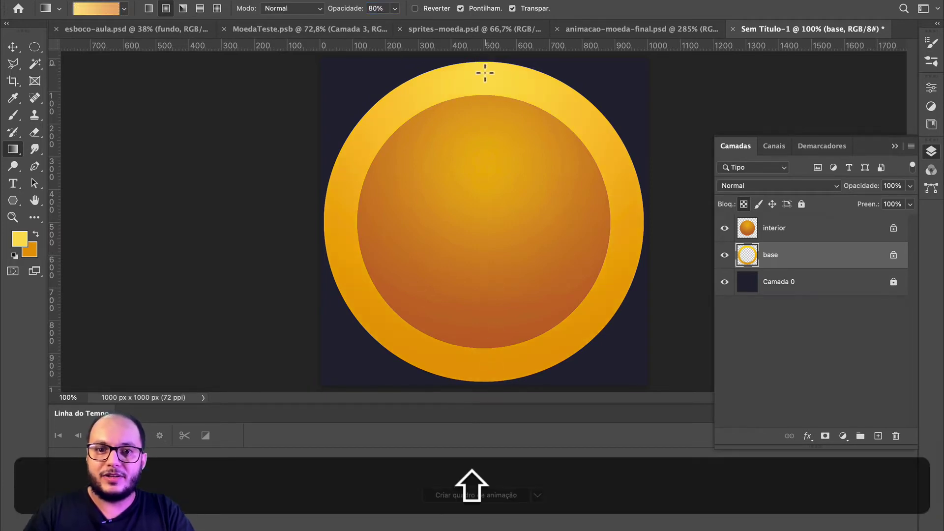
pyautogui.moveTo(485, 72); pyautogui.dragTo(486, 366)
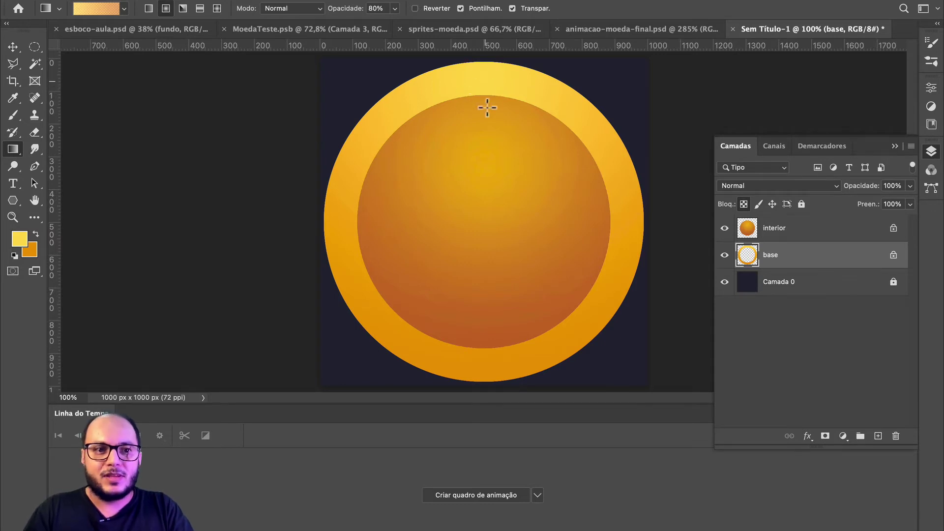
# - Lighten the foreground color to a pale yellow and apply a radial gradient at 20% opacity down the base ring
pyautogui.click(16, 240)
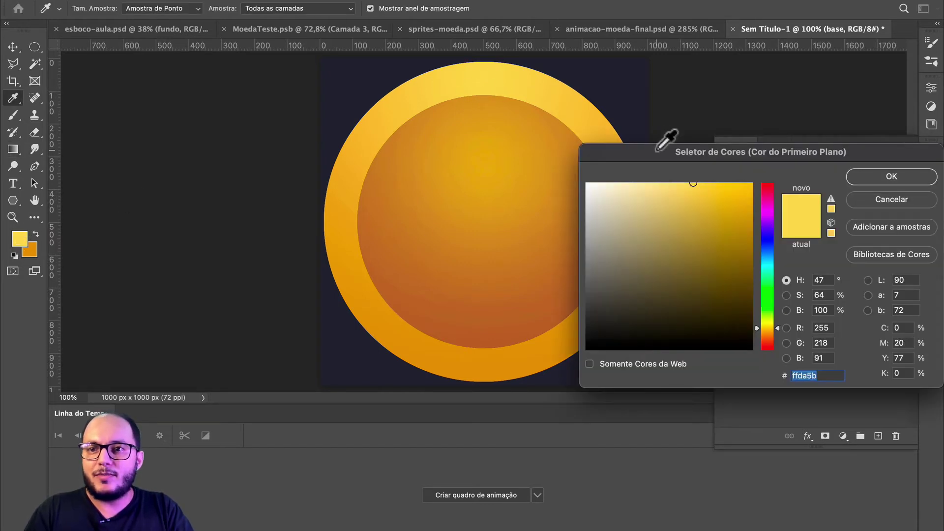
pyautogui.click(650, 188)
pyautogui.click(875, 176)
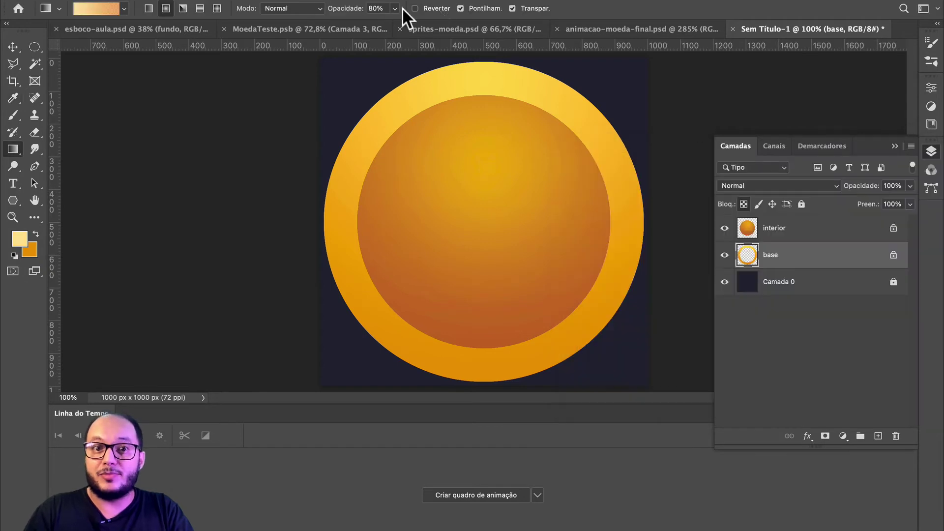
pyautogui.click(381, 7)
pyautogui.write('20')
pyautogui.press('Return')
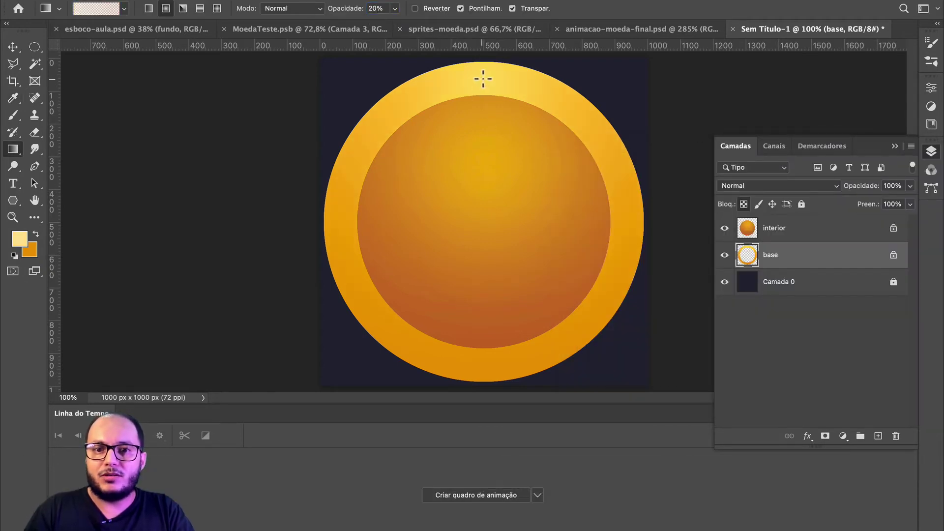
pyautogui.moveTo(483, 79); pyautogui.dragTo(488, 349)
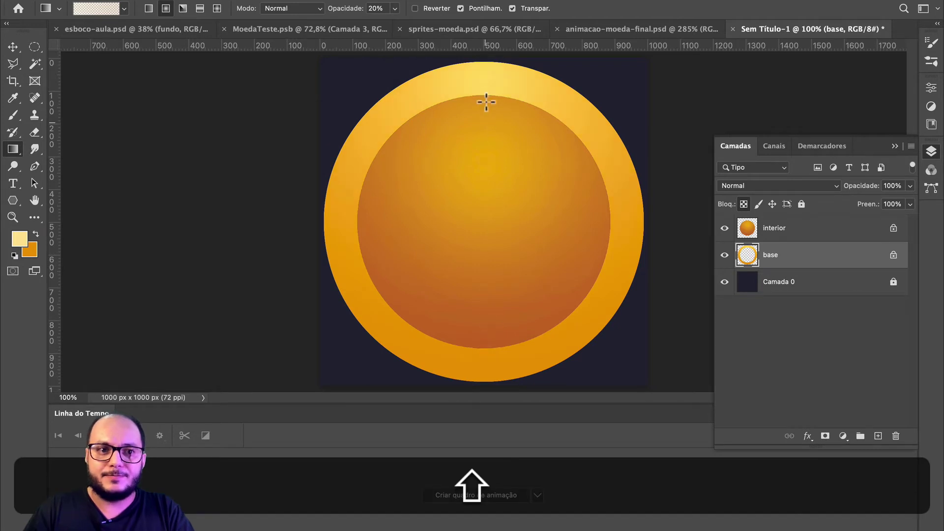
# - Shift the background color to deeper orange #d78a1b and shade the base ring with repeated top-to-bottom radial gradients at 20% opacity
pyautogui.click(30, 249)
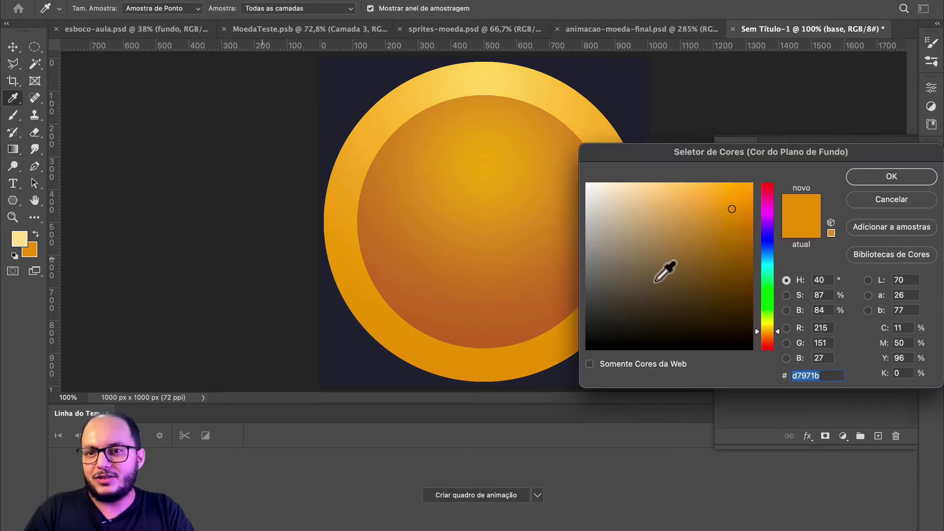
pyautogui.moveTo(763, 334); pyautogui.dragTo(763, 330)
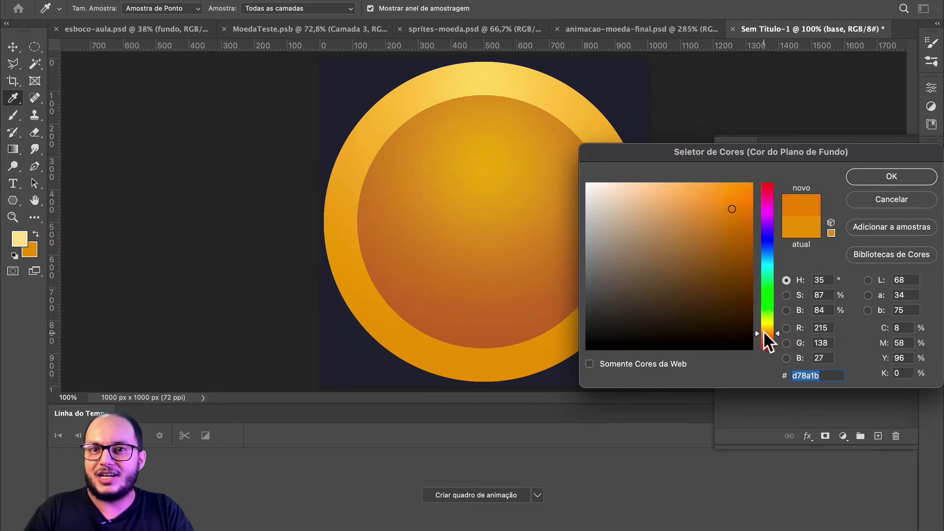
pyautogui.click(879, 176)
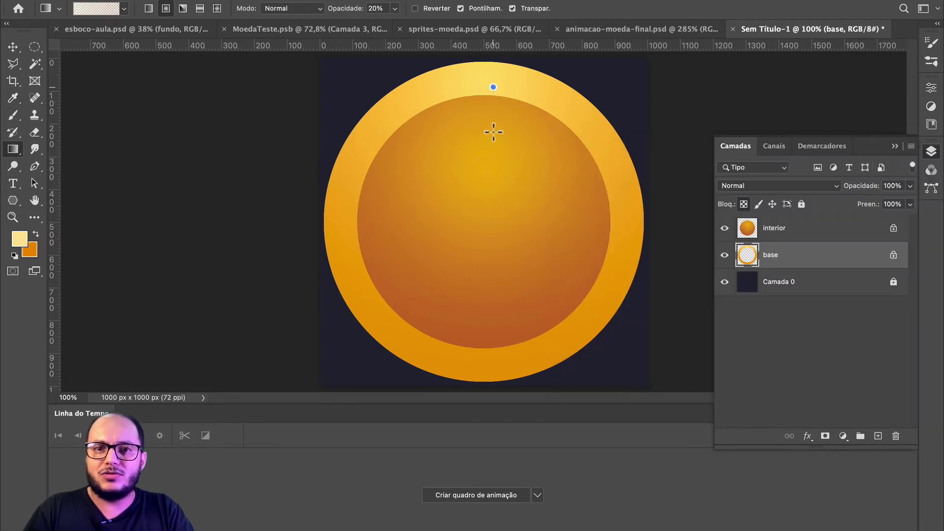
pyautogui.moveTo(493, 131); pyautogui.dragTo(492, 363)
pyautogui.moveTo(487, 86); pyautogui.dragTo(477, 354)
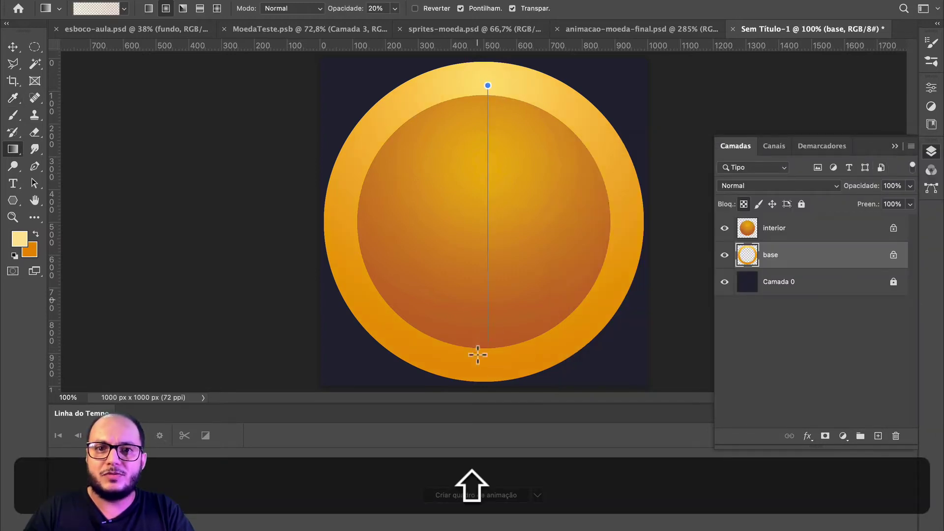
pyautogui.moveTo(482, 87); pyautogui.dragTo(482, 368)
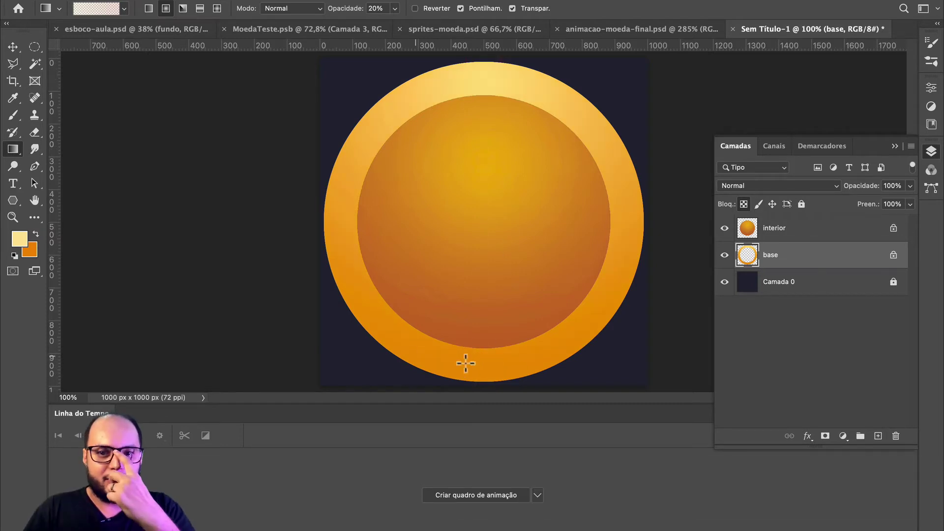
pyautogui.press('v')
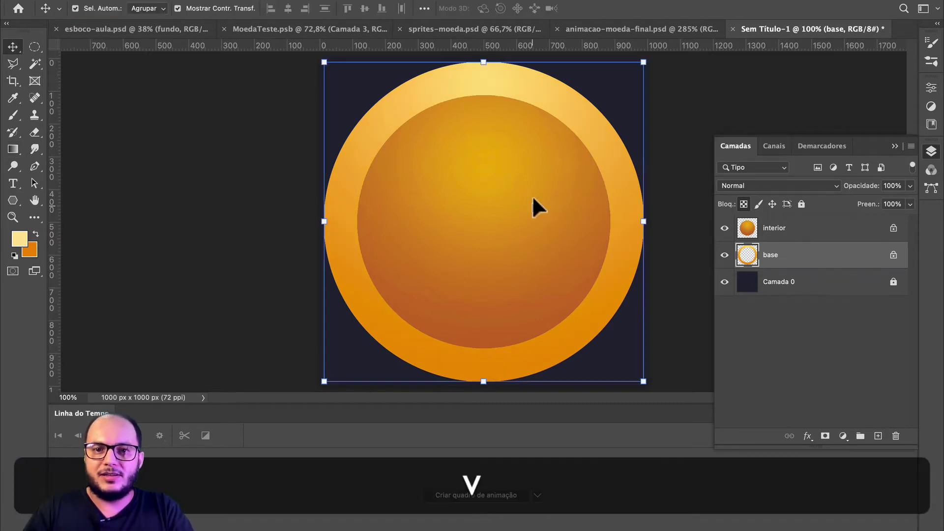
pyautogui.click(244, 206)
pyautogui.scroll(-1, 426, 208)
pyautogui.scroll(-1, 426, 211)
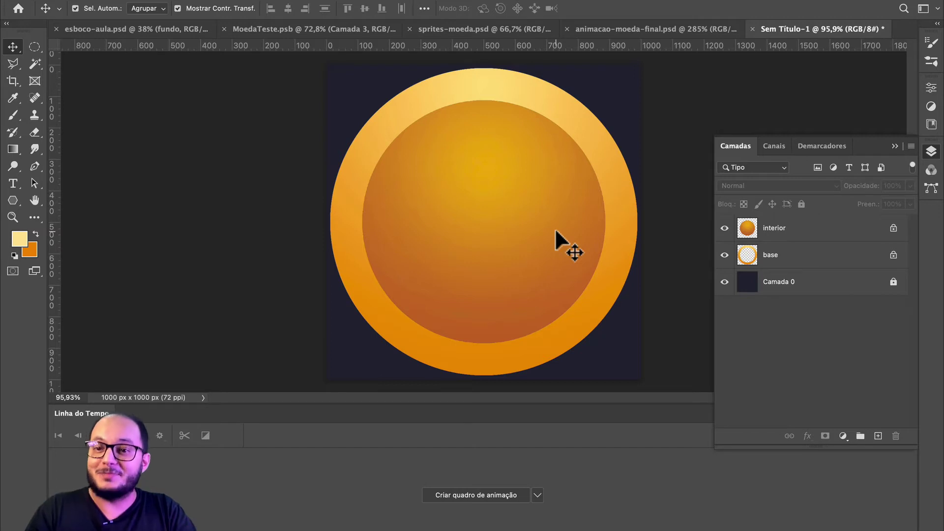
# - Examine the finished star coins in esboco-aula.psd as a reference and return to the untitled coin document
pyautogui.click(811, 228)
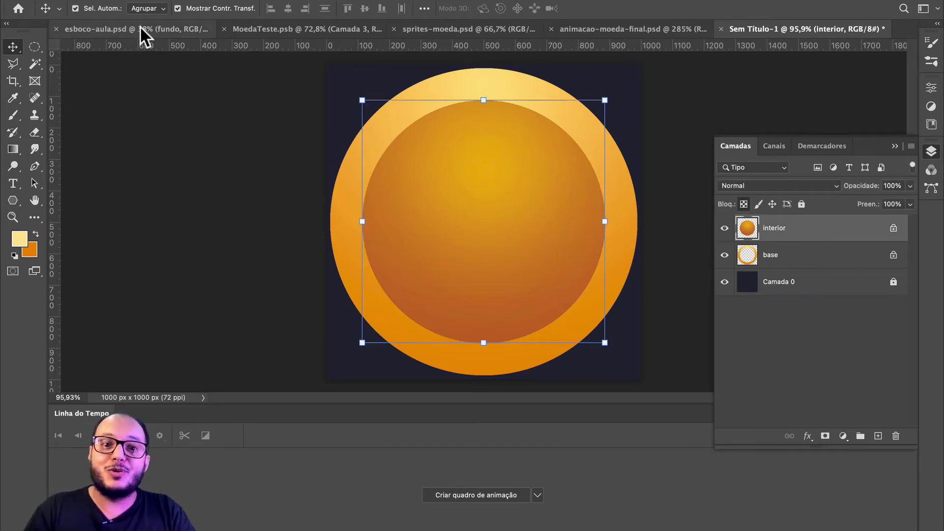
pyautogui.click(167, 30)
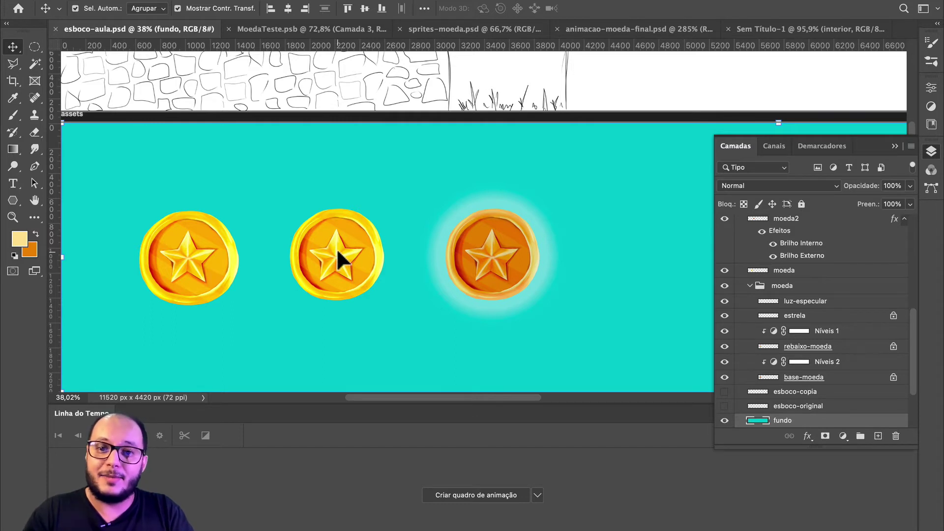
pyautogui.click(809, 25)
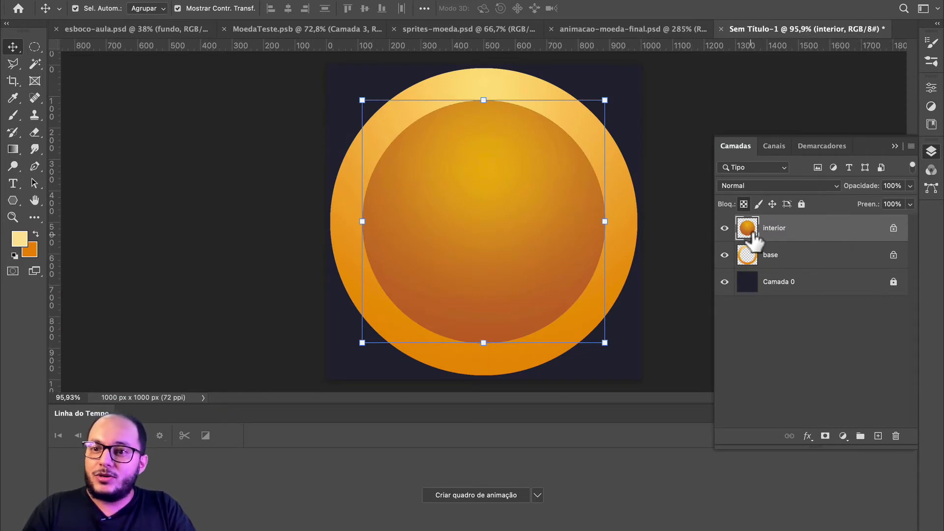
pyautogui.doubleClick(853, 239)
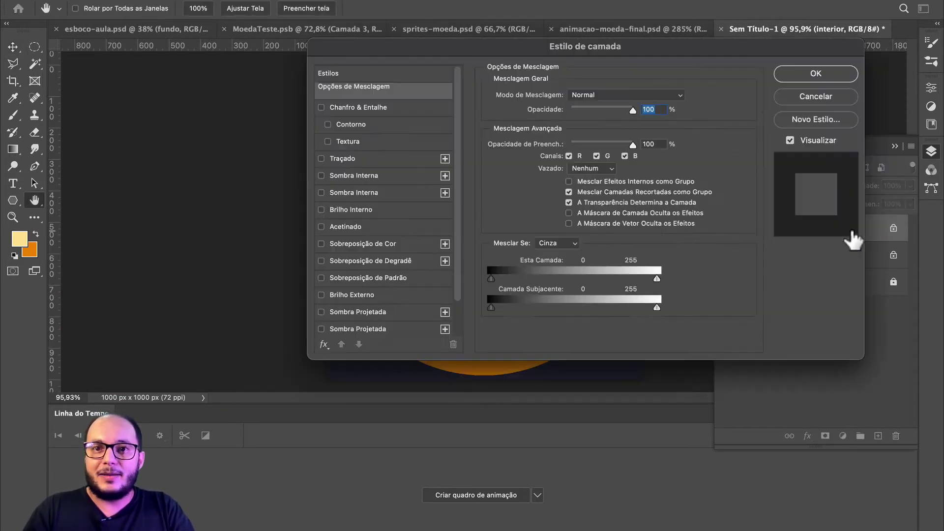
pyautogui.moveTo(444, 46); pyautogui.dragTo(677, 54)
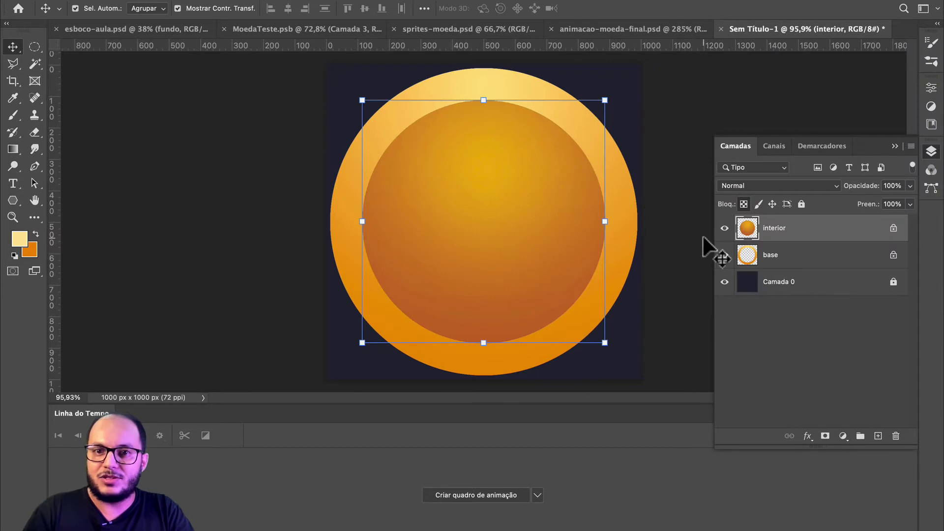
pyautogui.click(703, 238)
# - Open the interior layer's layer style settings and enable an Inner Shadow (Sombra Interna) effect
pyautogui.press('space')
pyautogui.press('super+equal')
pyautogui.press('super+equal')
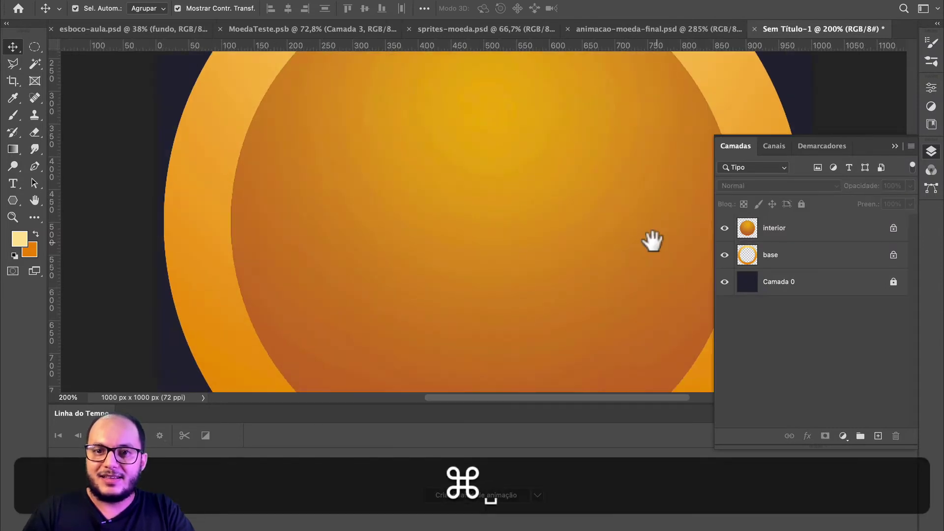
pyautogui.moveTo(651, 239); pyautogui.dragTo(301, 252)
pyautogui.scroll(-5, 452, 243)
pyautogui.press('space')
pyautogui.scroll(-3, 350, 249)
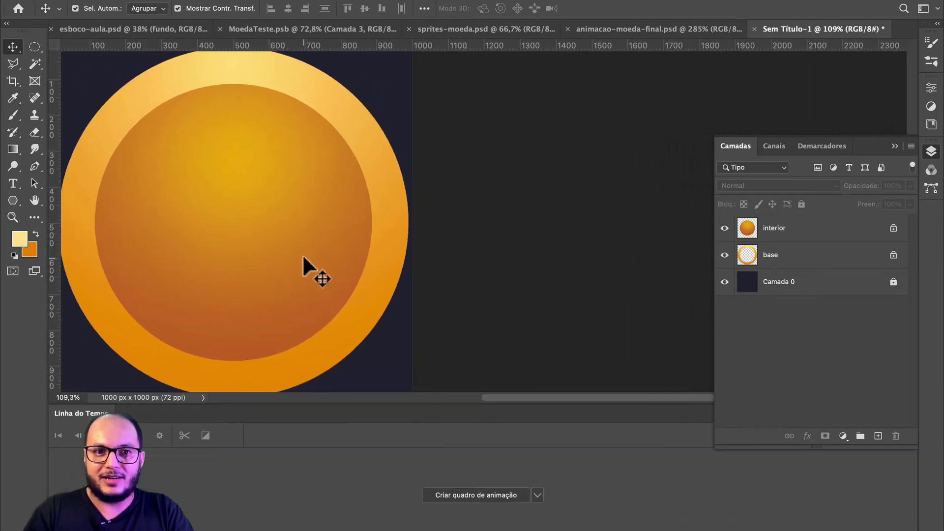
pyautogui.scroll(2, 302, 254)
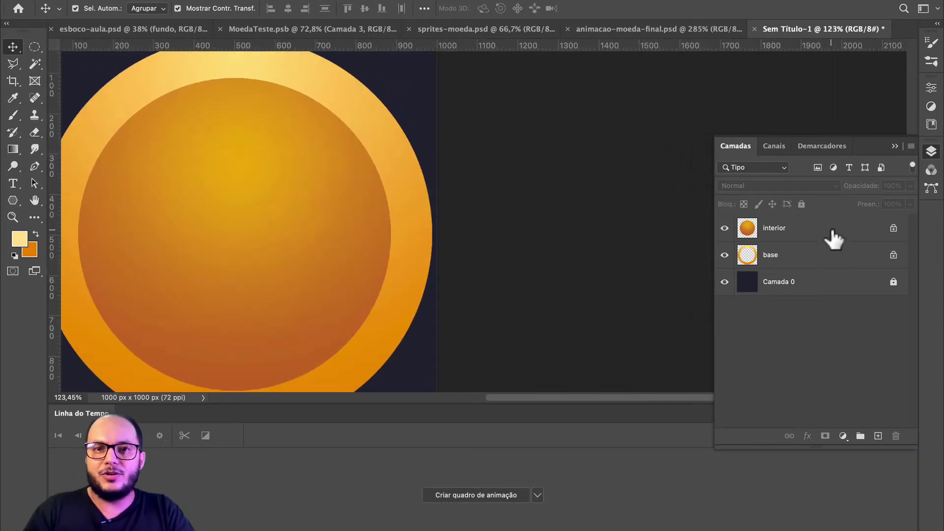
pyautogui.doubleClick(834, 236)
pyautogui.moveTo(489, 46); pyautogui.dragTo(518, 49)
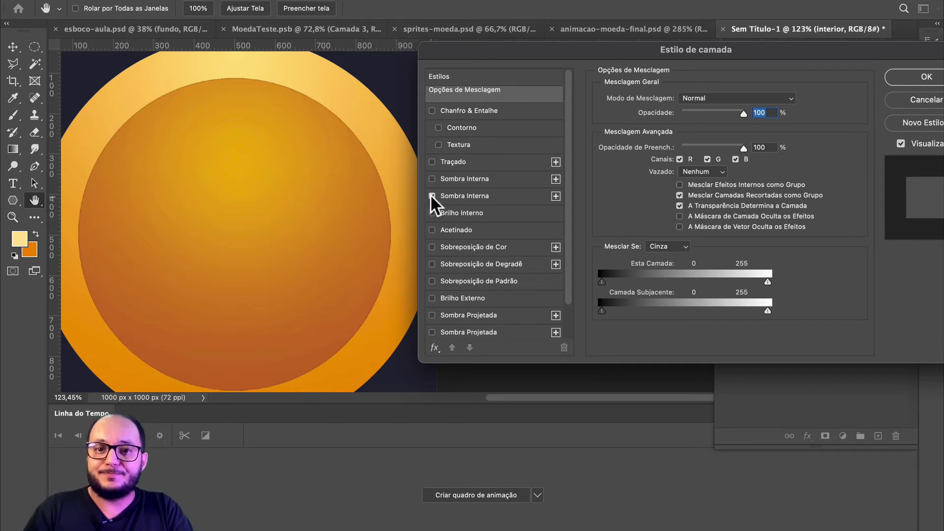
pyautogui.click(466, 196)
# - Set the interior layer's inner shadow to dark red #5e0808 with a distance of 36 px and an angle of -90°
pyautogui.click(798, 101)
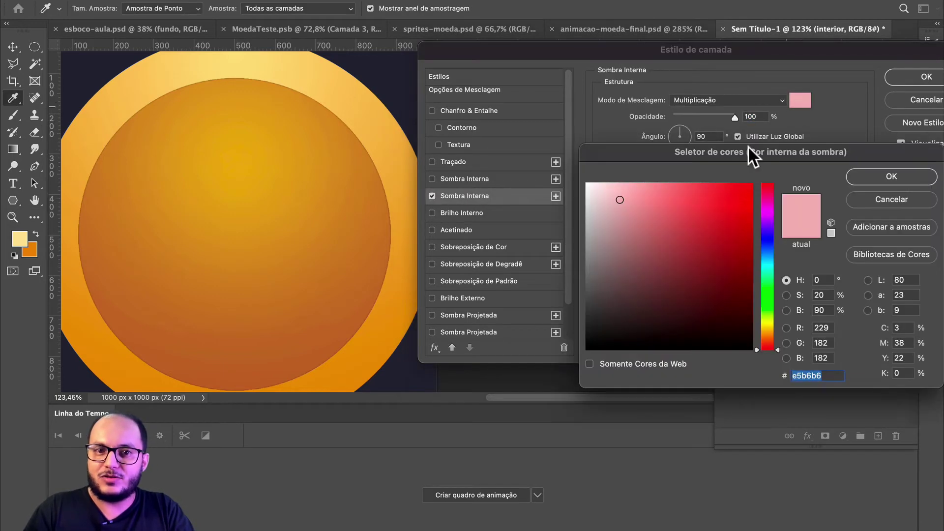
pyautogui.click(733, 346)
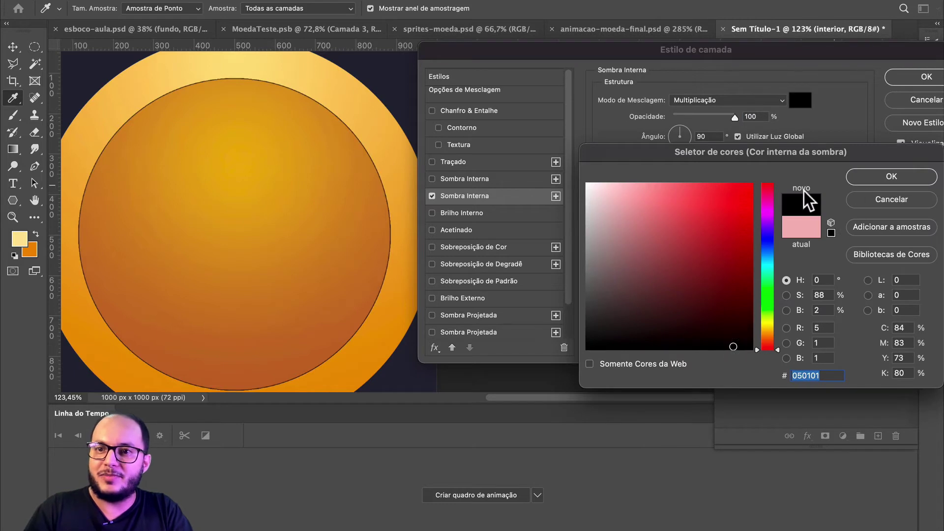
pyautogui.moveTo(742, 194); pyautogui.dragTo(740, 288)
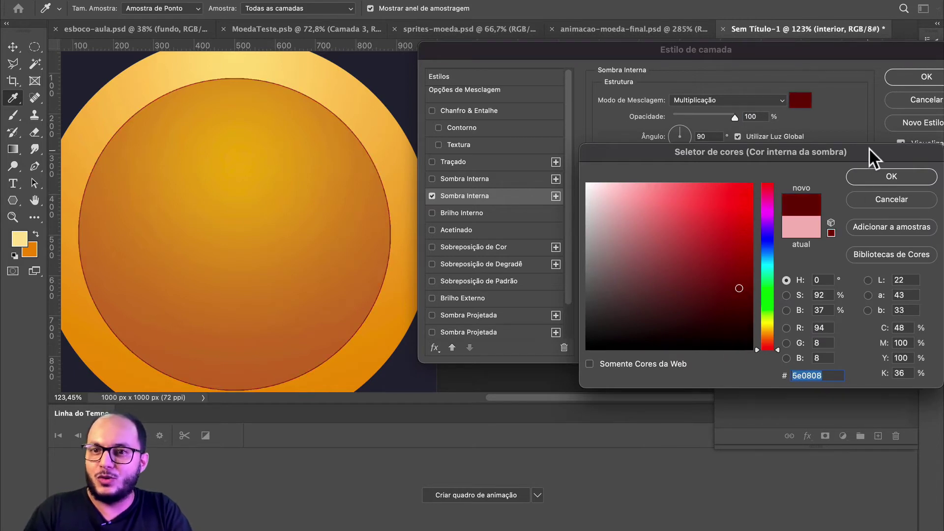
pyautogui.click(887, 178)
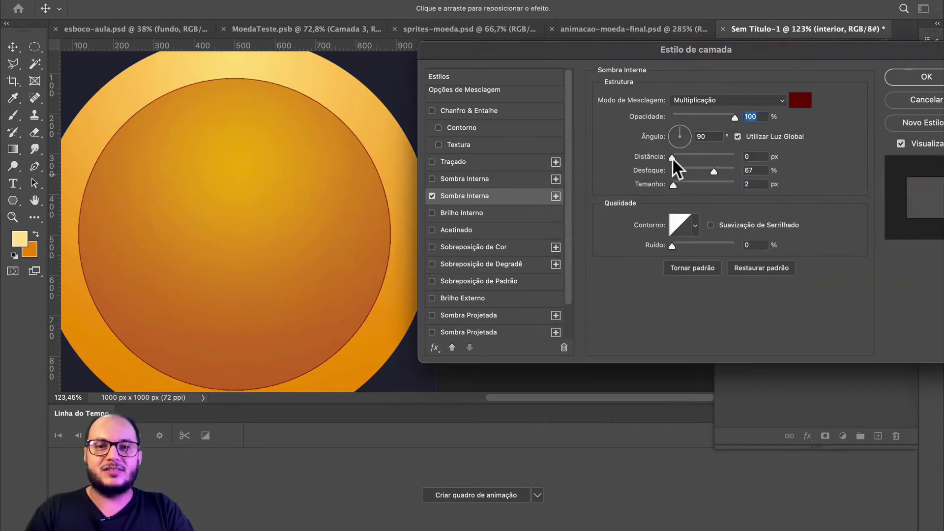
pyautogui.moveTo(672, 157); pyautogui.dragTo(695, 158)
pyautogui.click(680, 146)
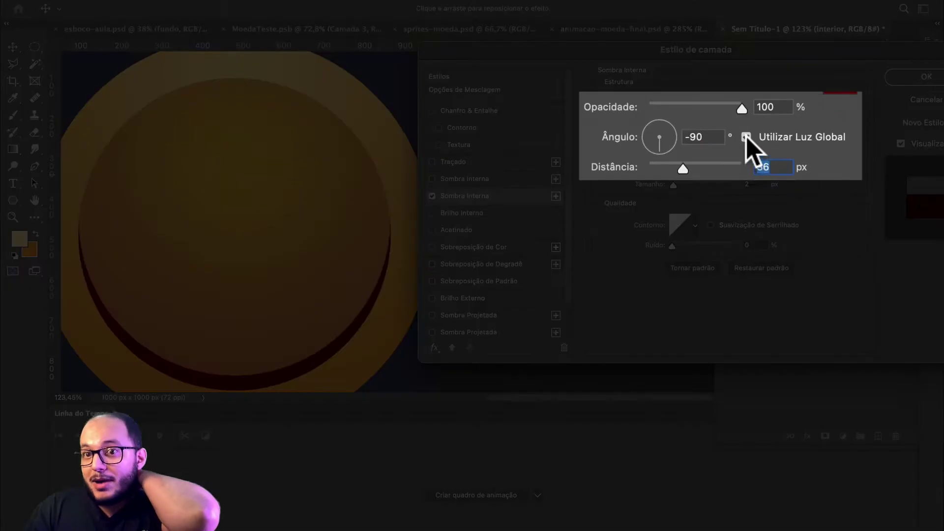
# - Turn off Utilizar Luz Global for the interior layer's inner shadow and restore its angle to -90°
pyautogui.click(746, 138)
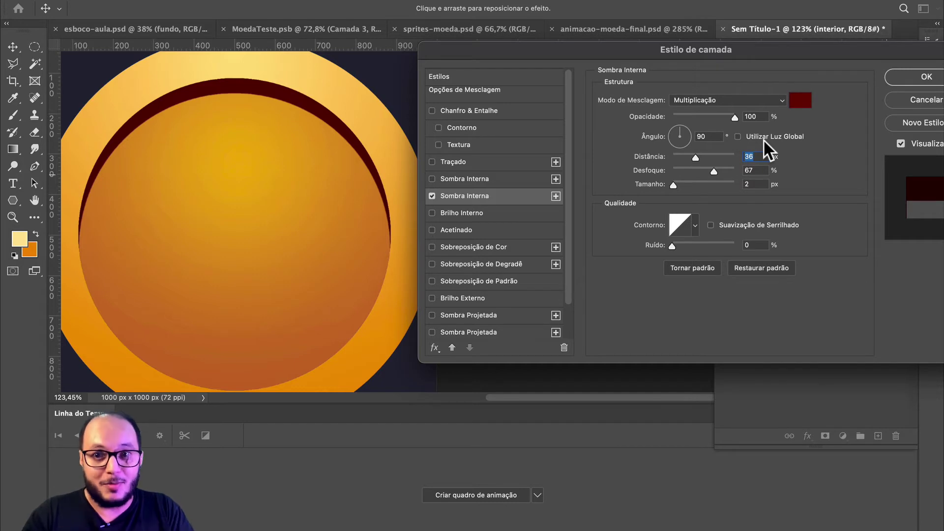
pyautogui.moveTo(689, 139); pyautogui.dragTo(684, 167)
pyautogui.hotkey('shift', 'Tab')
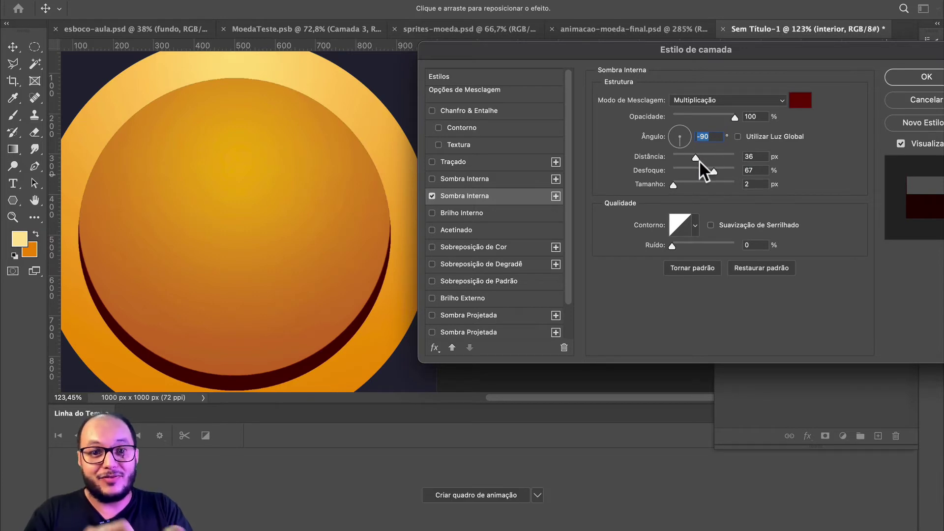
# - Try the Brilho Interno, Acetinado and Sobreposição effects on the interior layer and switch them off again
pyautogui.click(431, 212)
pyautogui.click(432, 228)
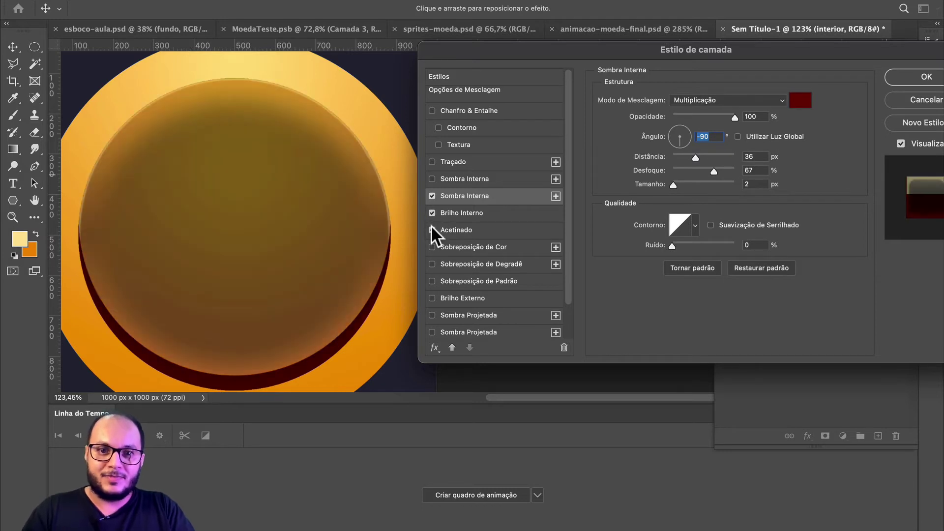
pyautogui.click(431, 247)
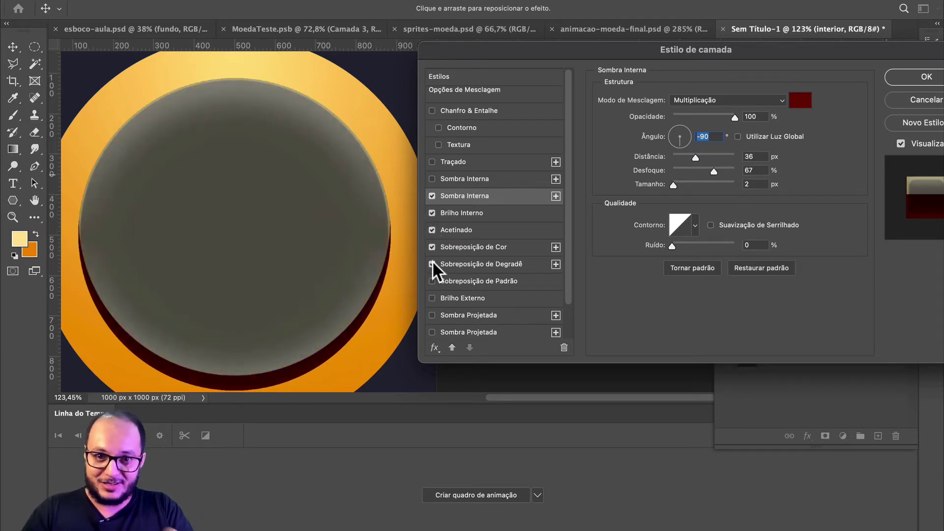
pyautogui.click(431, 247)
pyautogui.click(431, 229)
pyautogui.click(431, 212)
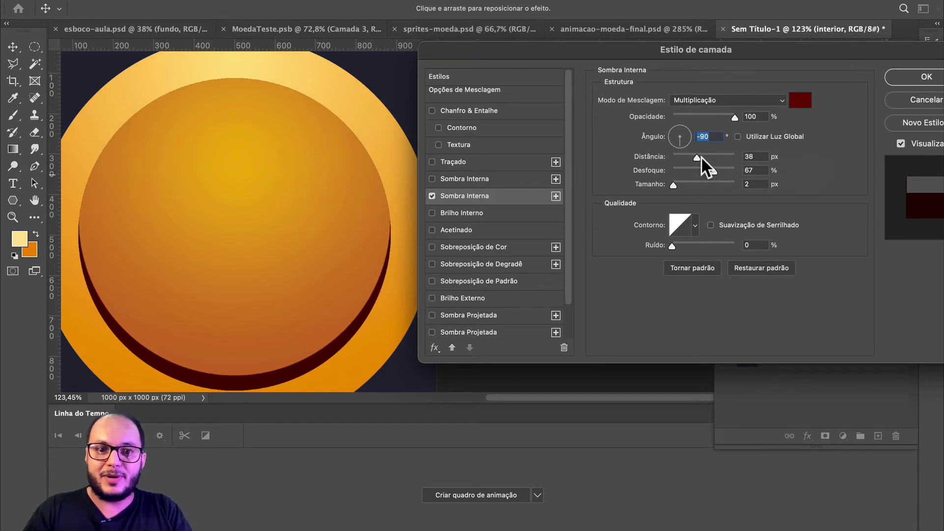
# - Set the interior layer's inner shadow to 24 px distance, 100% Desfoque, 0 px size and 8% opacity
pyautogui.moveTo(695, 158)
pyautogui.mouseDown()
pyautogui.moveTo(676, 159)
pyautogui.moveTo(686, 159)
pyautogui.mouseUp()
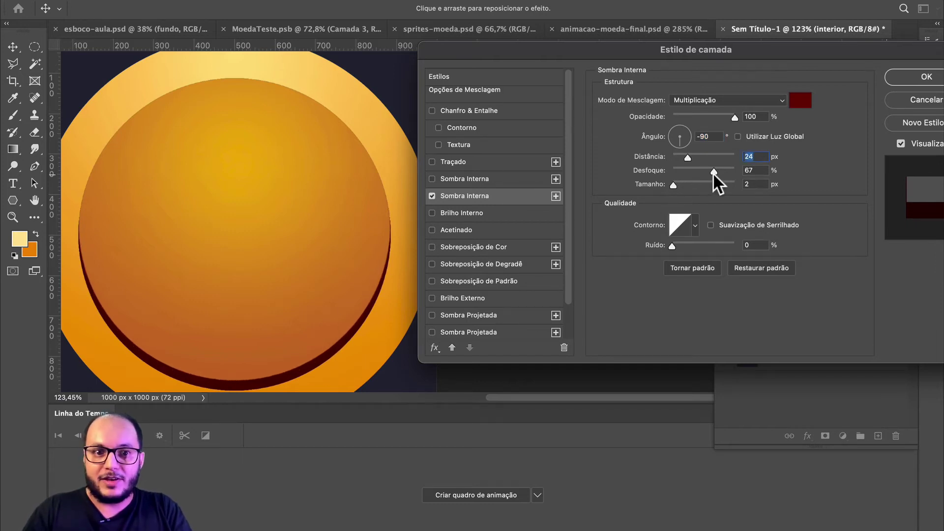
pyautogui.moveTo(708, 172); pyautogui.dragTo(670, 184)
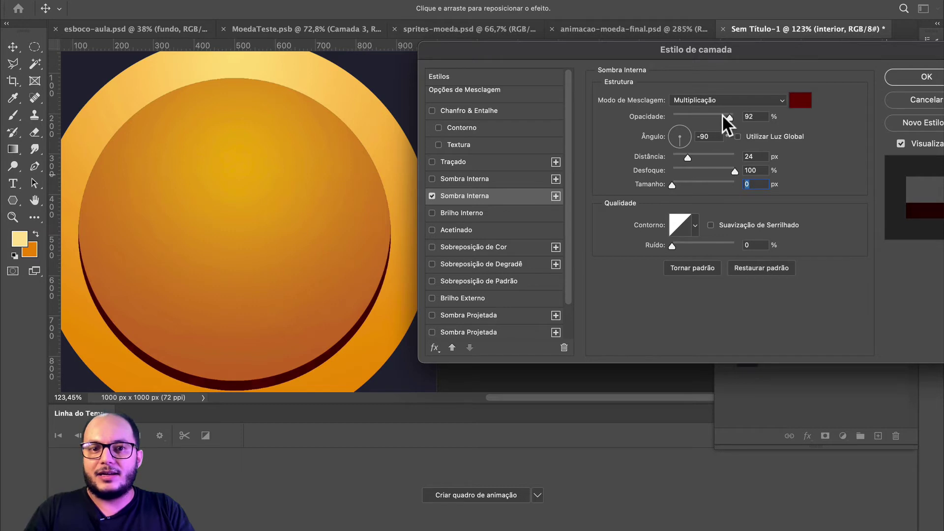
pyautogui.moveTo(722, 114); pyautogui.dragTo(677, 120)
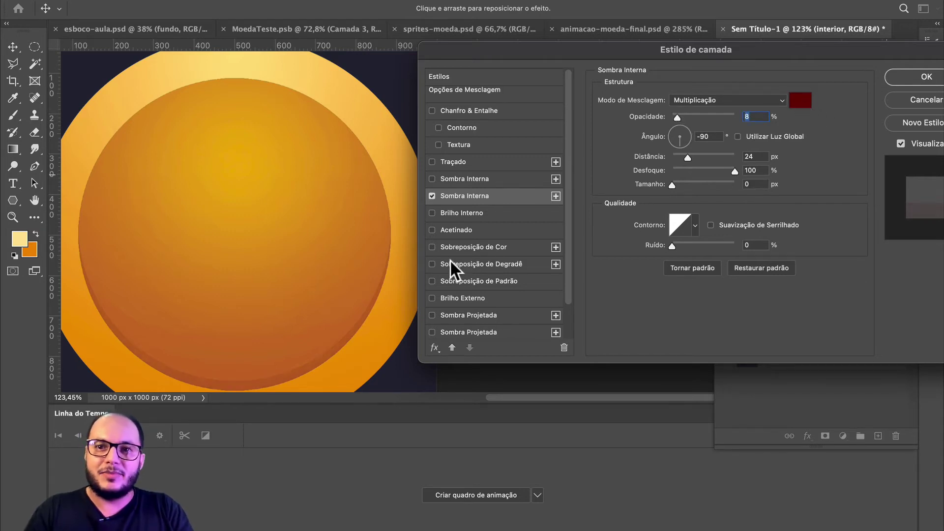
# - Try the Normal blend mode on the inner shadow at 100% opacity and switch the mode back to Multiplicação
pyautogui.click(698, 99)
pyautogui.click(709, 57)
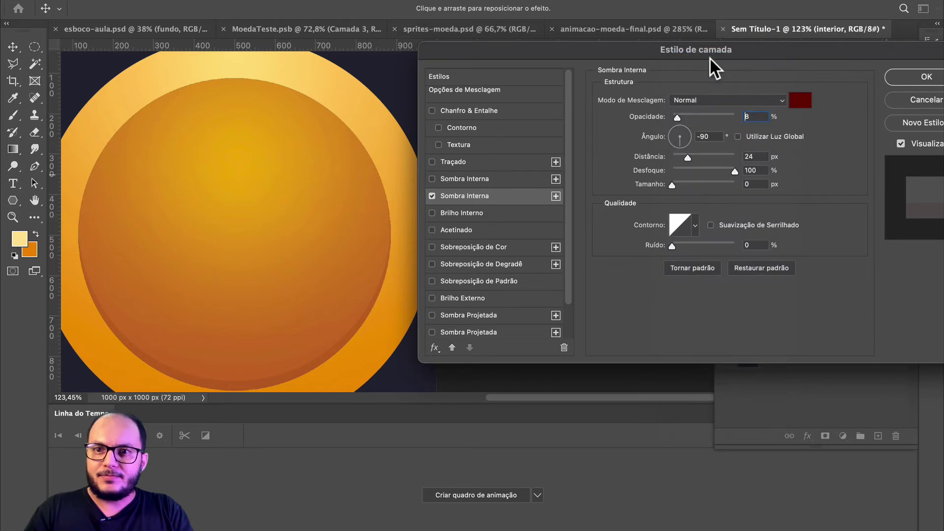
pyautogui.moveTo(678, 117); pyautogui.dragTo(738, 117)
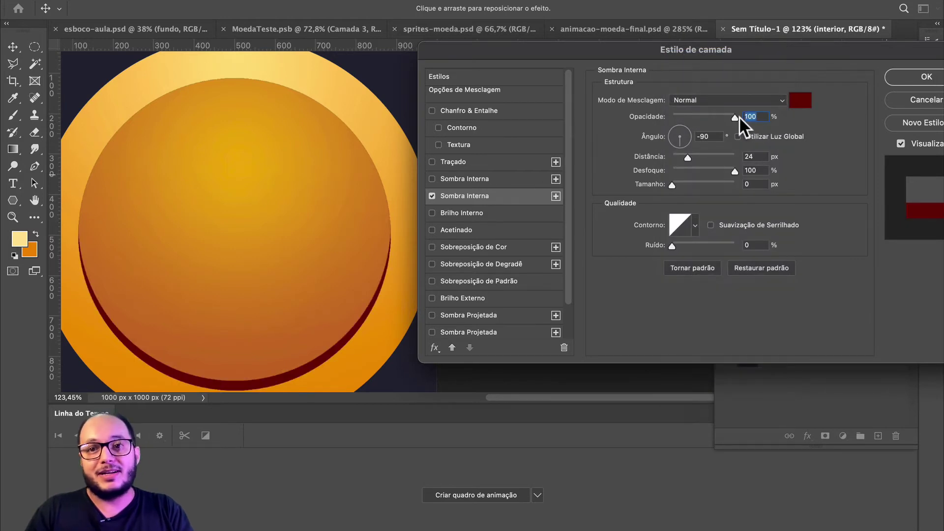
pyautogui.click(737, 100)
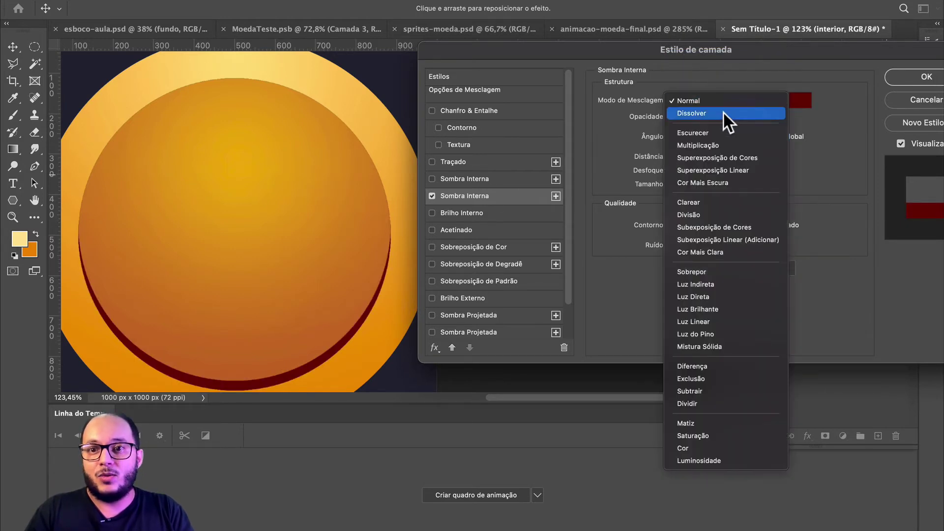
pyautogui.click(715, 146)
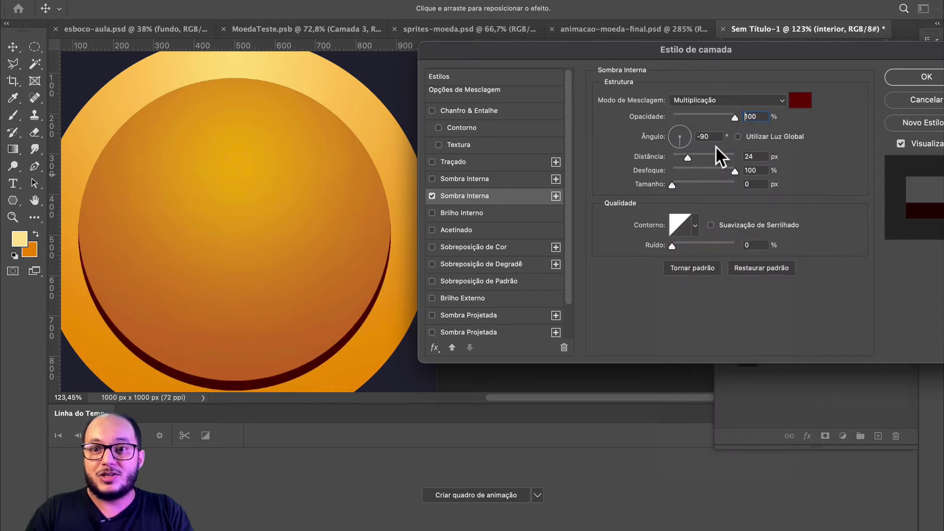
# - Lower the inner shadow's opacity to 10% and apply the interior layer's style
pyautogui.moveTo(733, 116); pyautogui.dragTo(682, 116)
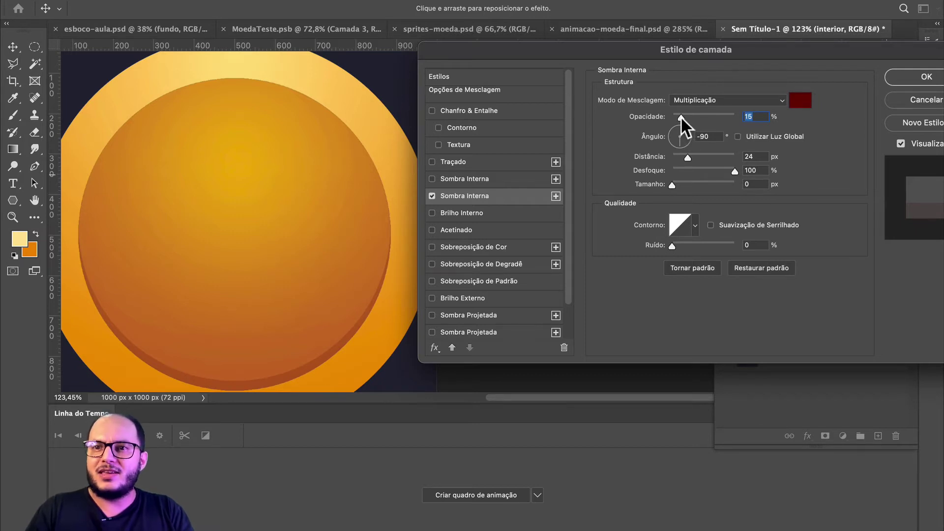
pyautogui.moveTo(680, 116); pyautogui.dragTo(678, 116)
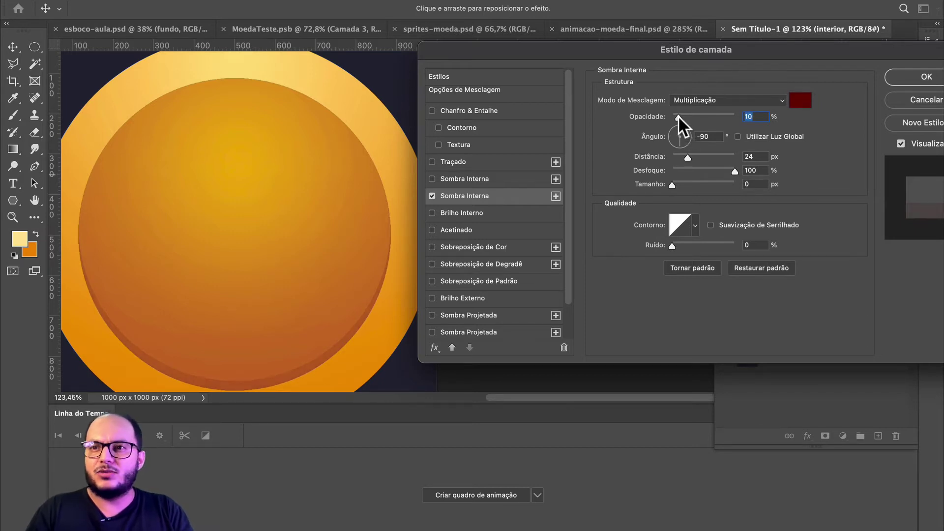
pyautogui.click(901, 77)
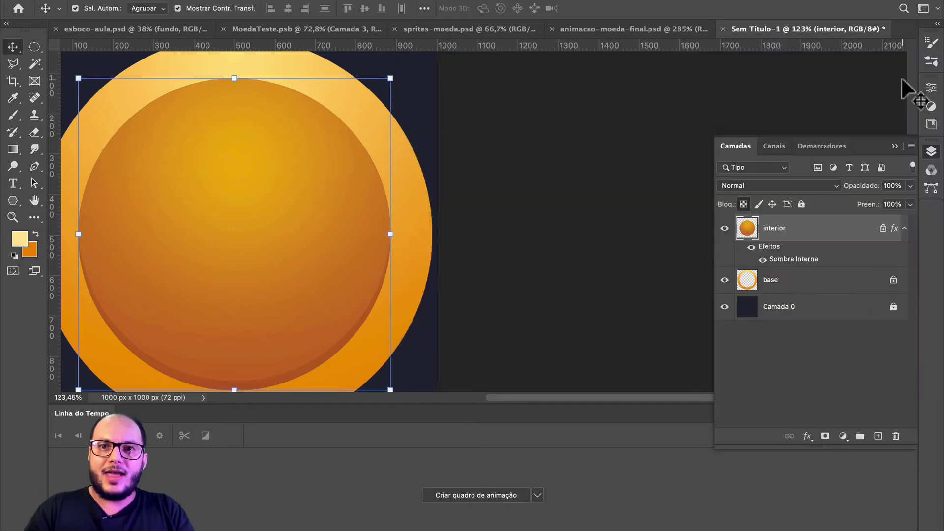
# - Examine the finished star coin in animacao-moeda-final.psd as a reference and return to the untitled coin document
pyautogui.moveTo(471, 28); pyautogui.dragTo(605, 23)
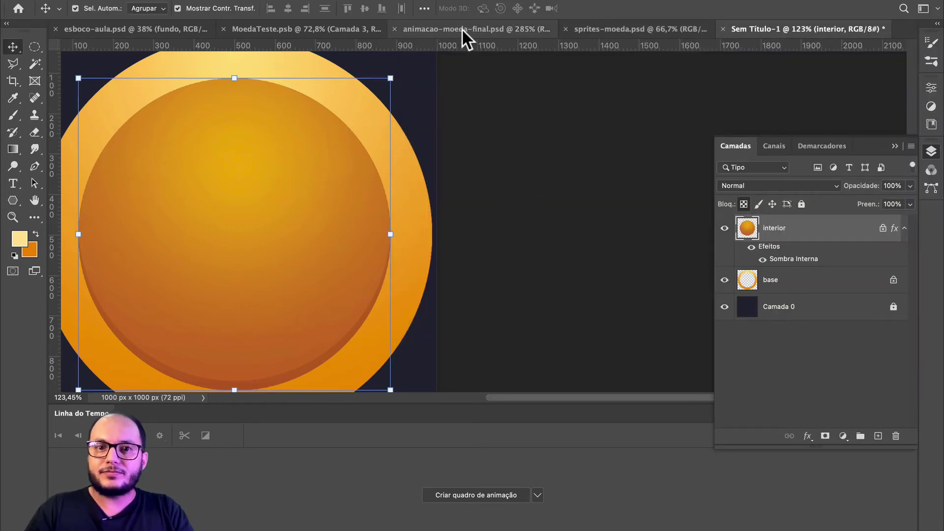
pyautogui.click(611, 27)
pyautogui.click(445, 27)
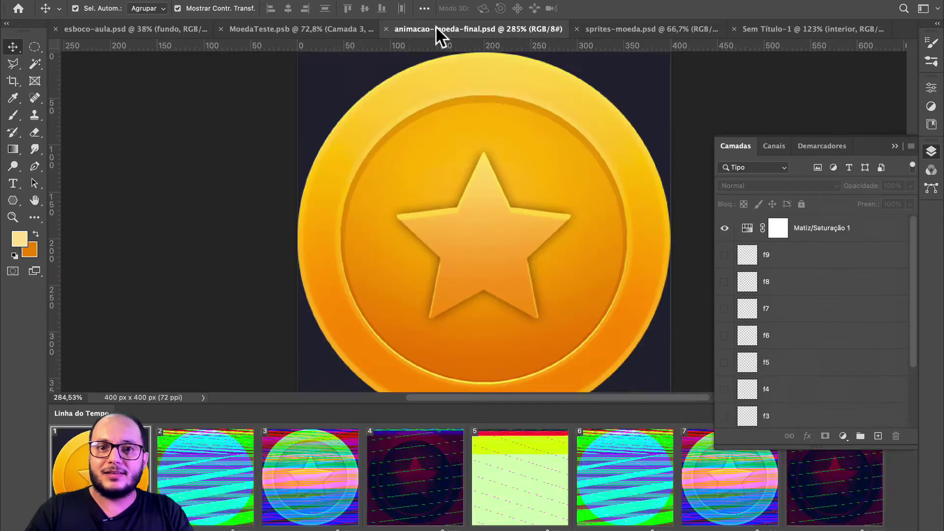
pyautogui.moveTo(393, 29); pyautogui.dragTo(714, 25)
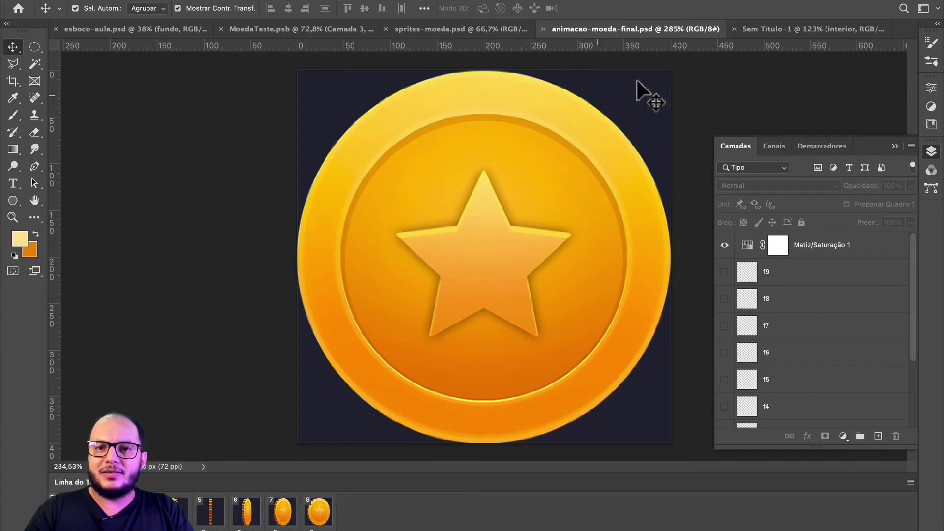
pyautogui.click(774, 28)
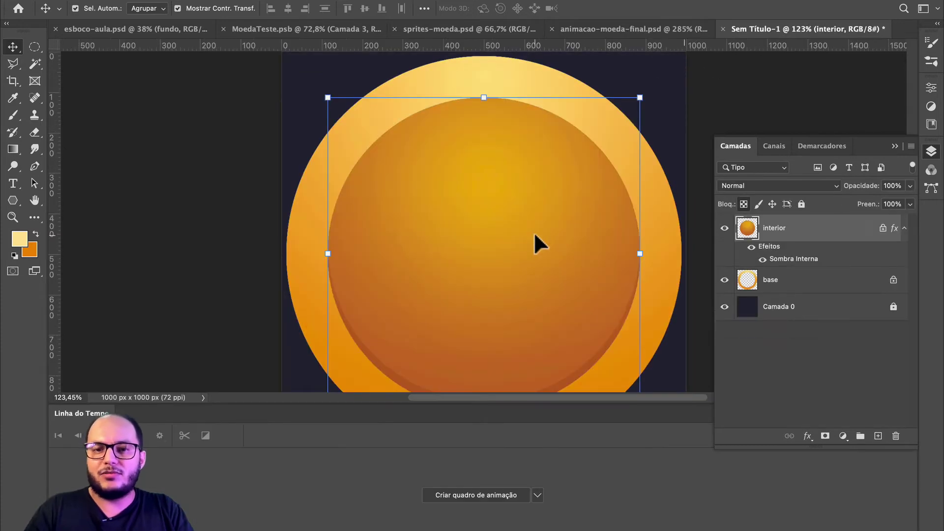
# - Reduce the interior layer's inner shadow distance to 18 px and apply the style
pyautogui.scroll(-1, 559, 276)
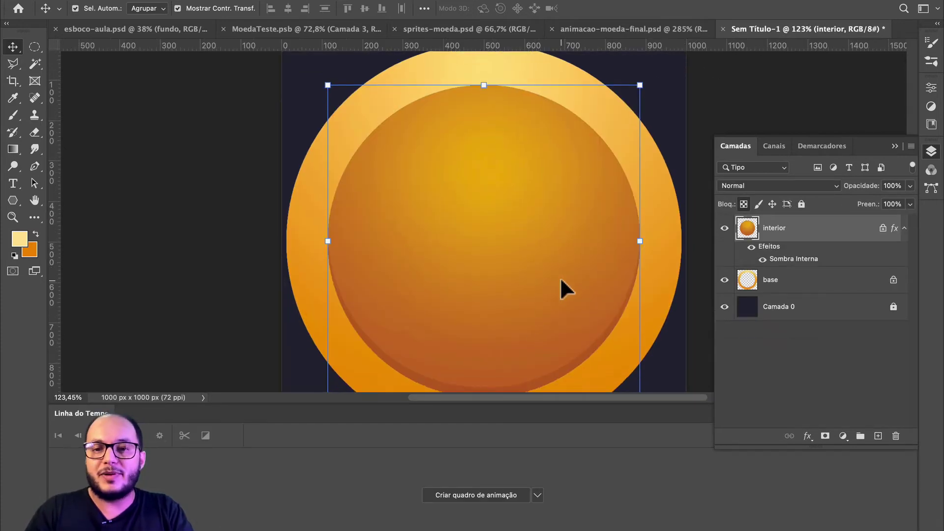
pyautogui.scroll(-5, 560, 277)
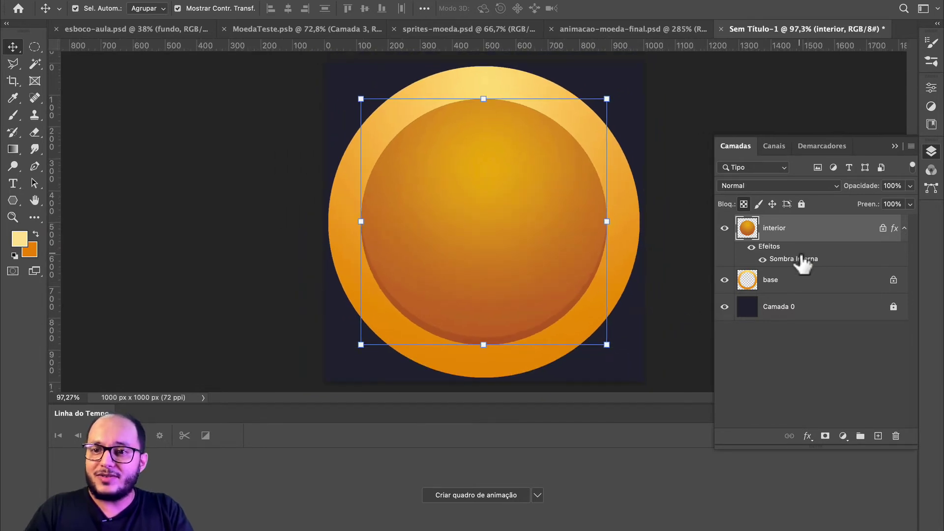
pyautogui.doubleClick(825, 261)
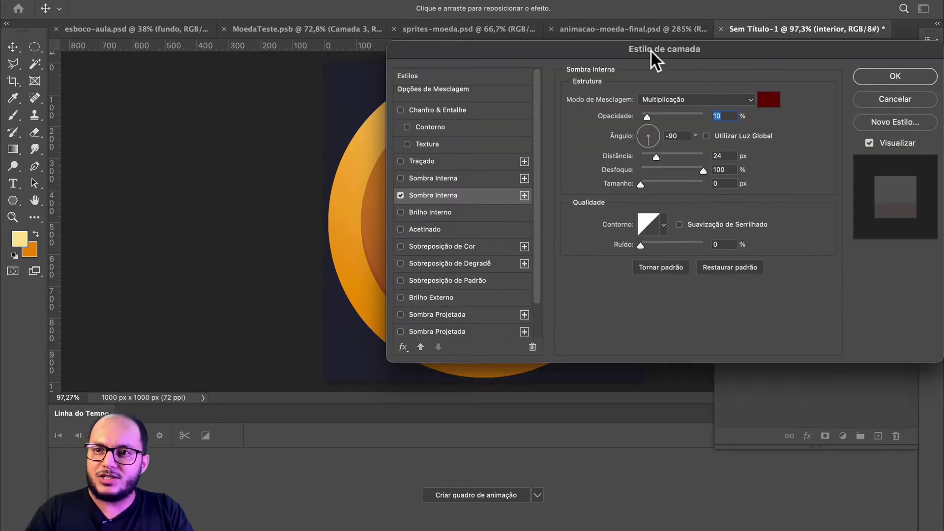
pyautogui.moveTo(664, 57); pyautogui.dragTo(854, 58)
pyautogui.click(842, 157)
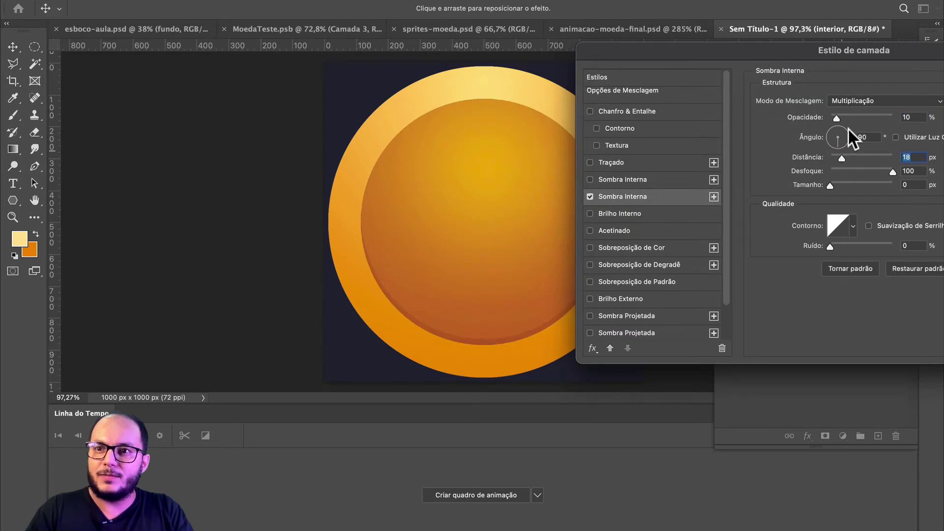
pyautogui.moveTo(919, 51); pyautogui.dragTo(714, 62)
pyautogui.click(899, 87)
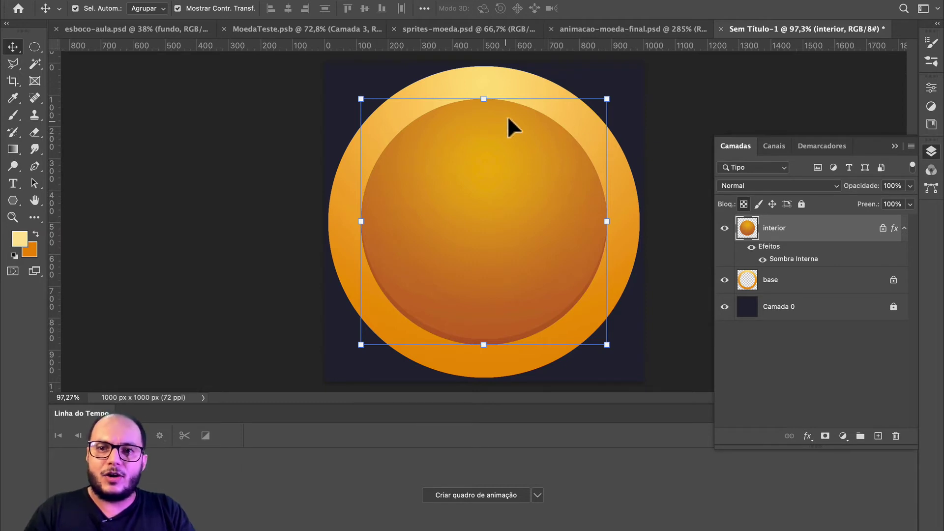
# - Rename the base rim layer as arco
pyautogui.click(583, 120)
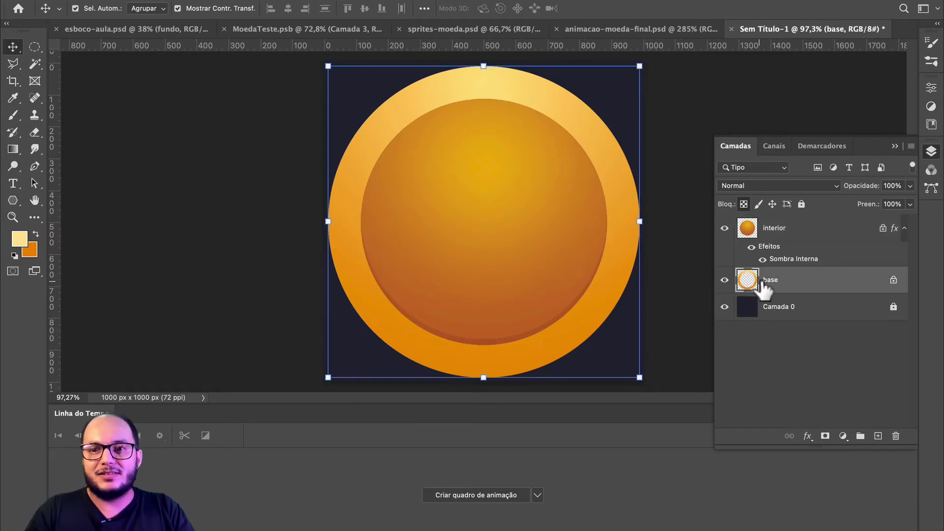
pyautogui.doubleClick(778, 281)
pyautogui.write('arco')
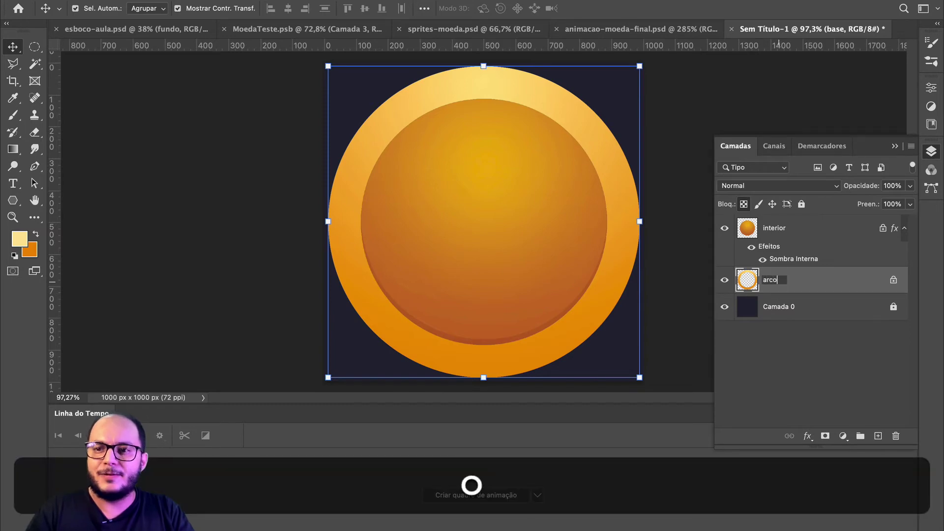
pyautogui.press('Return')
# - Add an Inner Glow (Brilho Interno) effect to the arco layer and apply the style
pyautogui.doubleClick(845, 281)
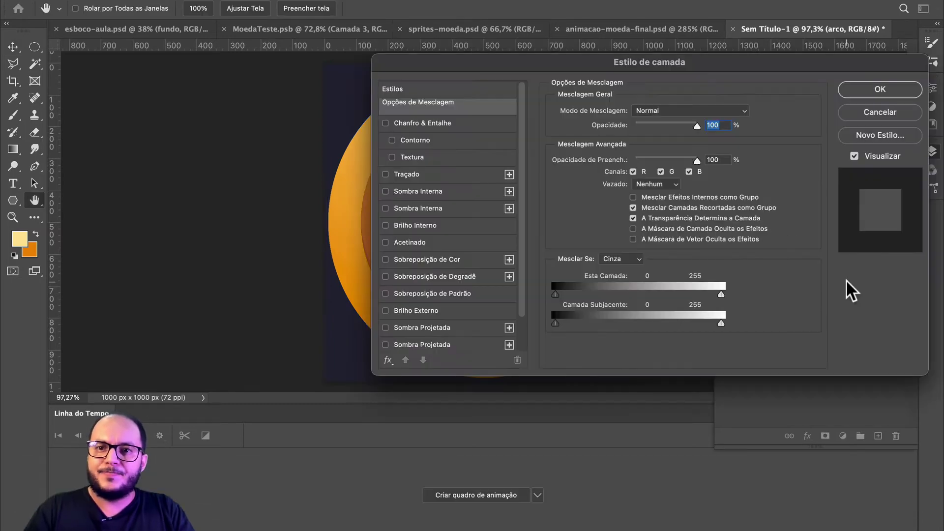
pyautogui.moveTo(619, 52); pyautogui.dragTo(847, 62)
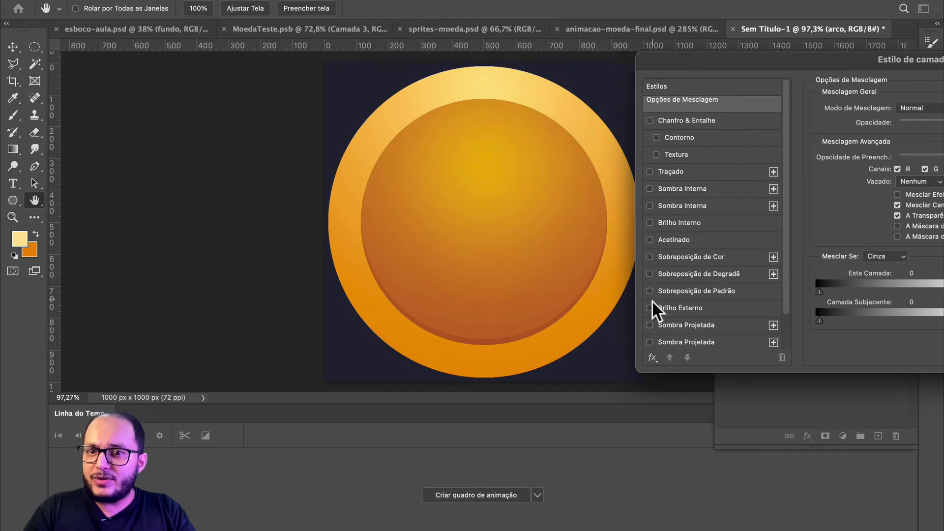
pyautogui.click(649, 222)
pyautogui.click(687, 222)
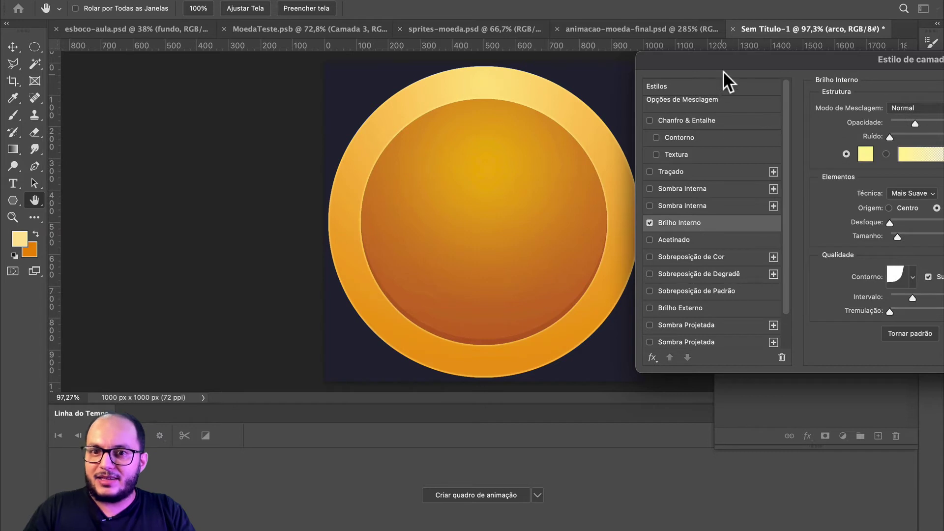
pyautogui.moveTo(723, 70); pyautogui.dragTo(742, 101)
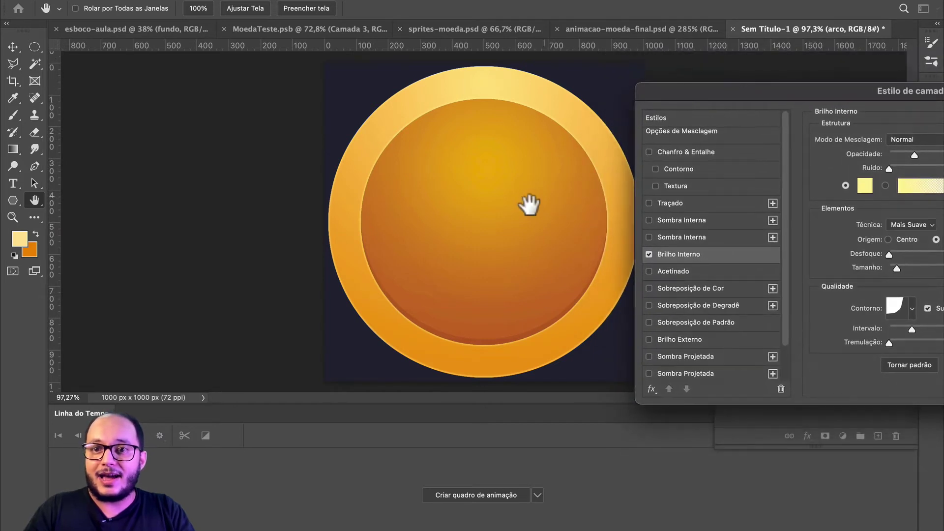
pyautogui.moveTo(673, 94); pyautogui.dragTo(339, 78)
pyautogui.click(721, 101)
# - Raise the arco layer's Inner Glow (Brilho Interno) opacity to 50% and keep its glow colour at fff29a
pyautogui.scroll(3, 501, 282)
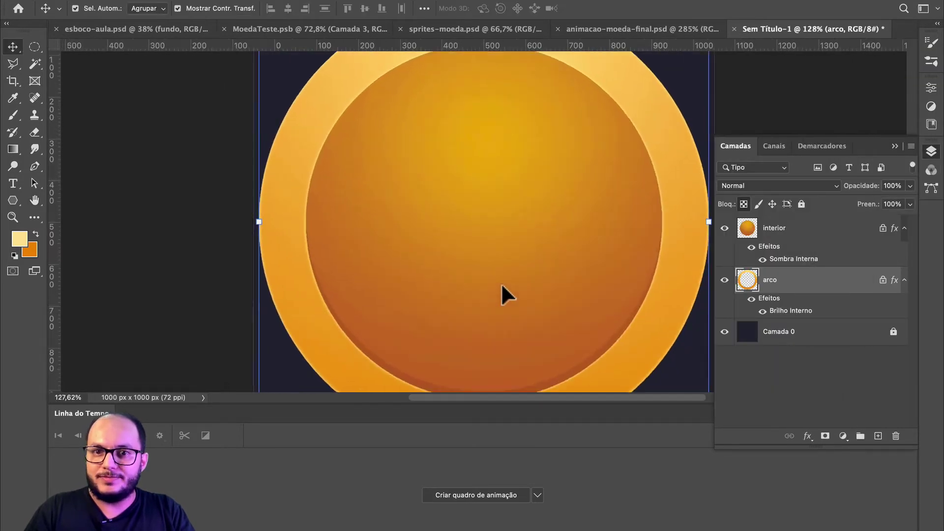
pyautogui.hscroll(5, 537, 305)
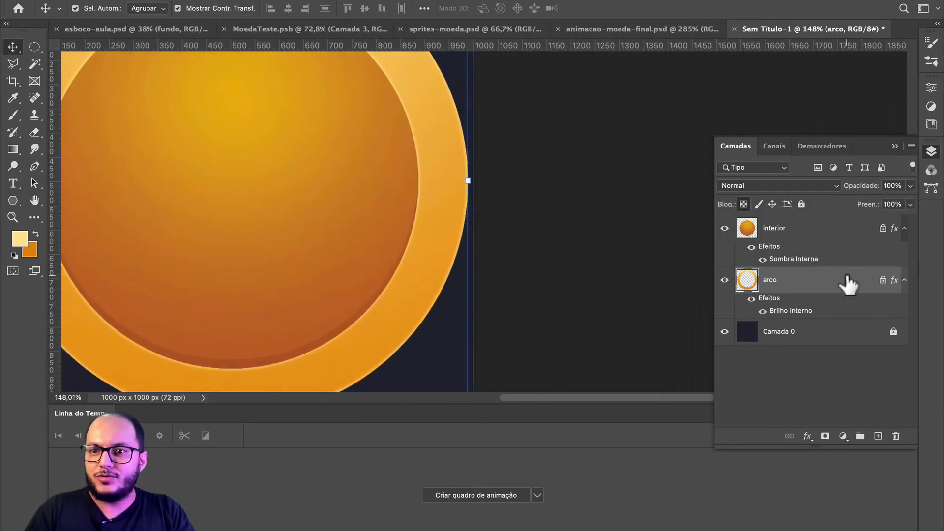
pyautogui.doubleClick(820, 299)
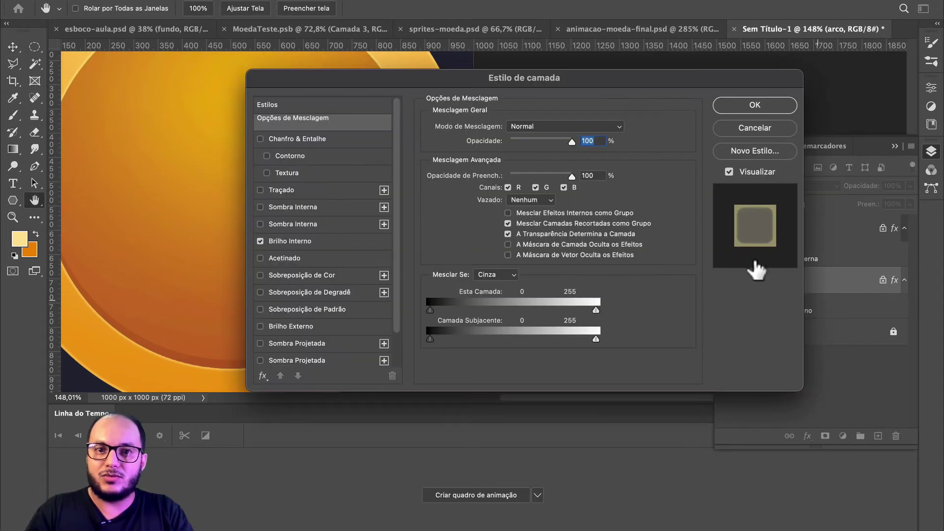
pyautogui.moveTo(460, 82); pyautogui.dragTo(607, 72)
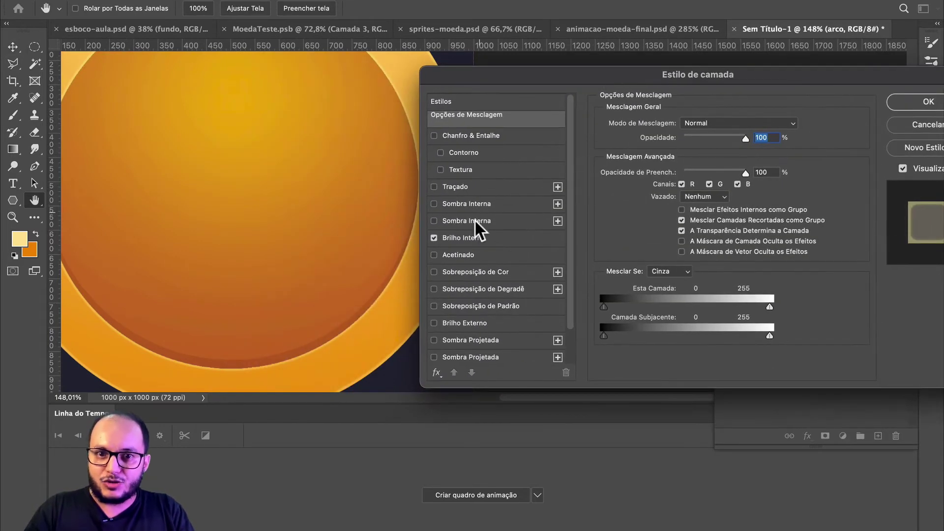
pyautogui.click(469, 235)
pyautogui.moveTo(501, 82); pyautogui.dragTo(557, 74)
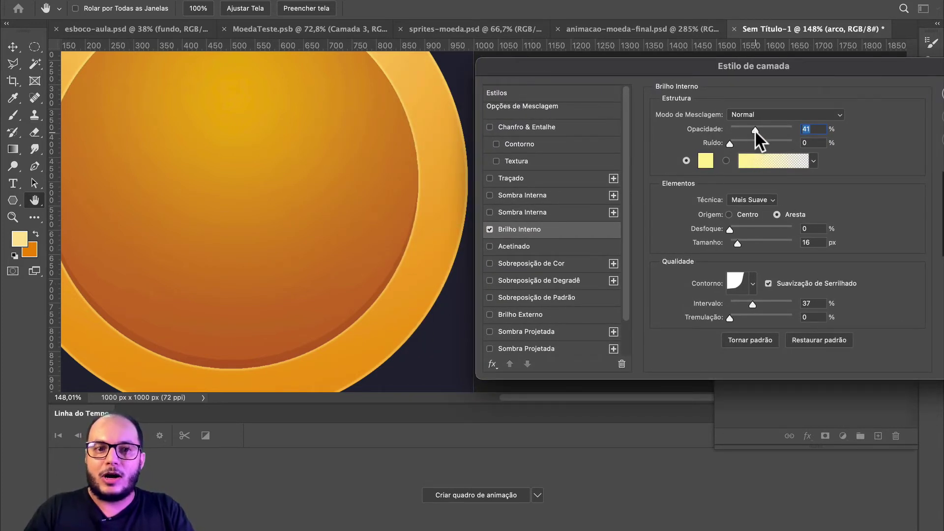
pyautogui.moveTo(754, 130)
pyautogui.mouseDown()
pyautogui.moveTo(794, 130)
pyautogui.moveTo(763, 129)
pyautogui.mouseUp()
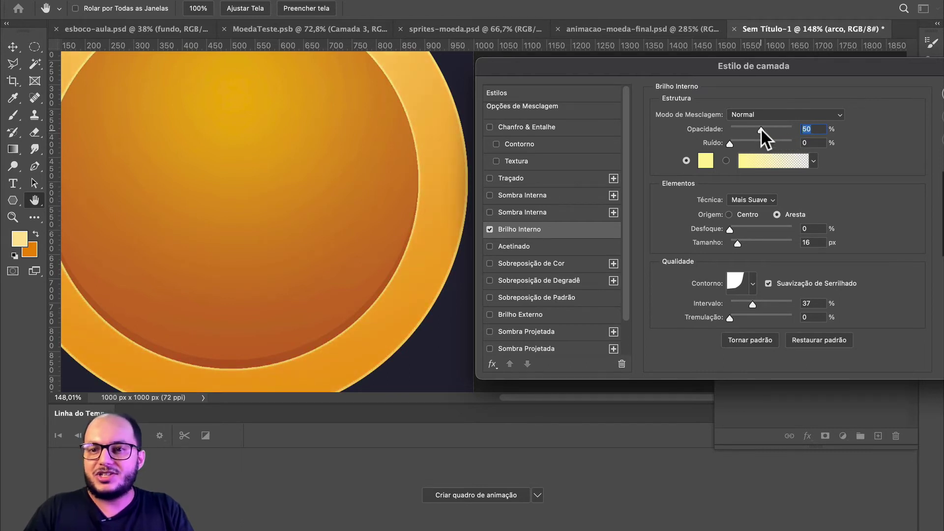
pyautogui.click(705, 160)
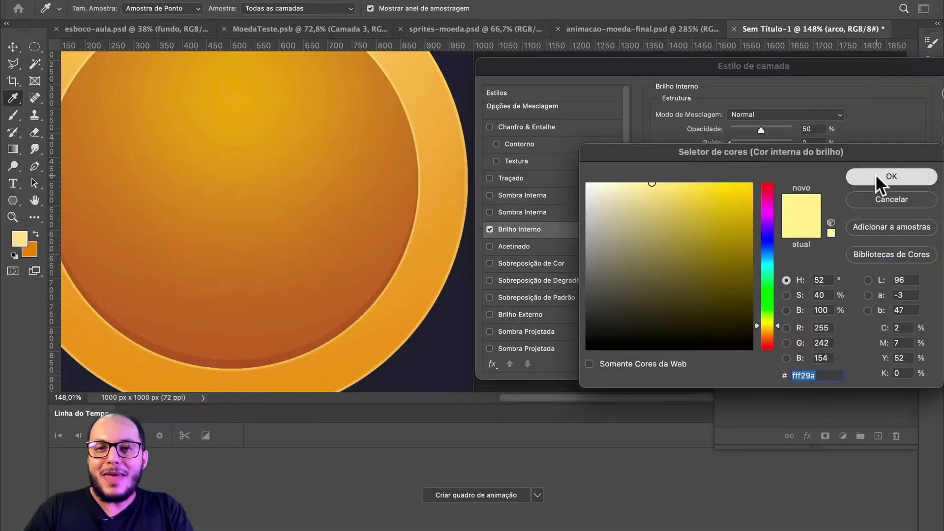
pyautogui.click(875, 173)
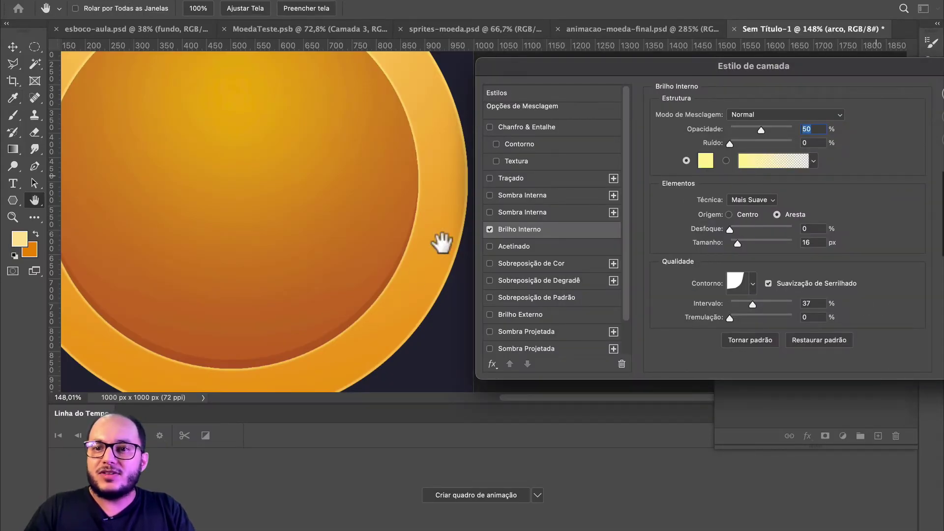
# - Set the arco layer's inner glow choke (Desfoque) to 77% and its size to 13 px
pyautogui.moveTo(730, 228); pyautogui.dragTo(789, 228)
pyautogui.moveTo(792, 230)
pyautogui.mouseDown()
pyautogui.moveTo(752, 234)
pyautogui.moveTo(777, 234)
pyautogui.mouseUp()
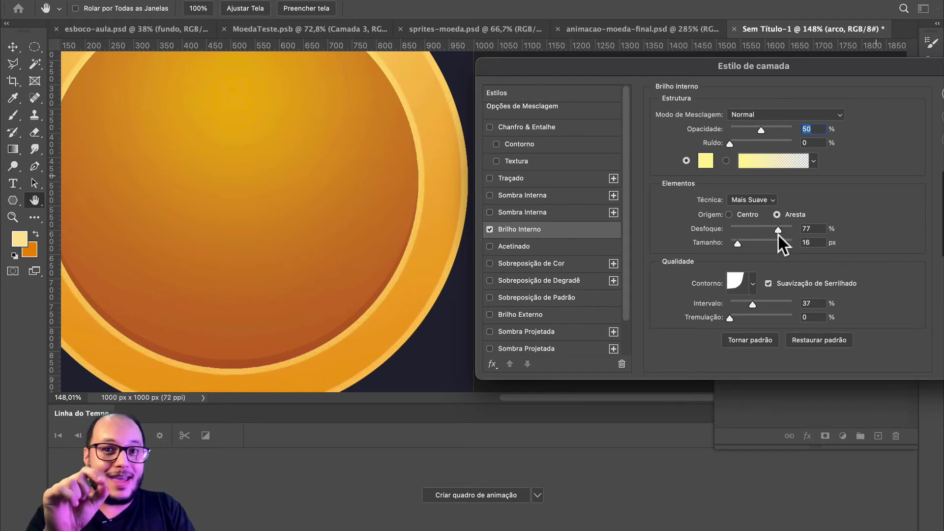
pyautogui.click(777, 234)
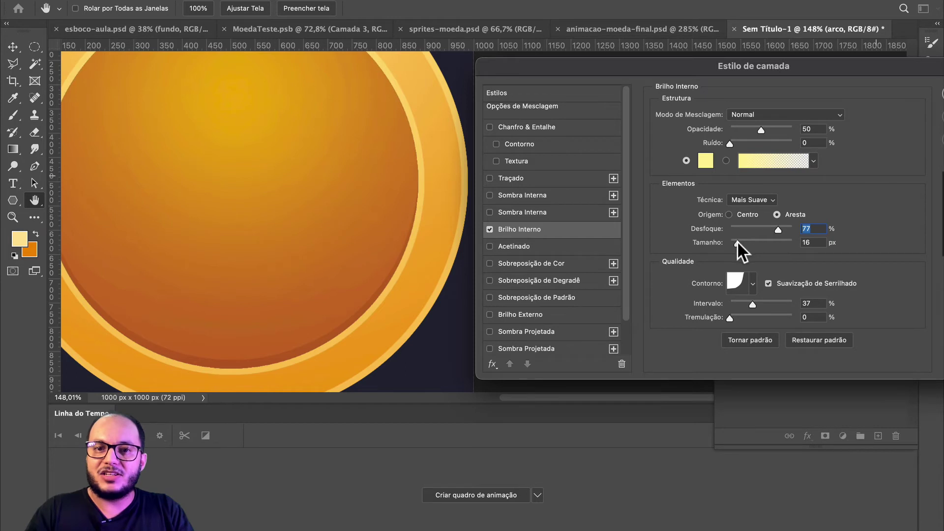
pyautogui.moveTo(736, 241)
pyautogui.mouseDown()
pyautogui.moveTo(754, 241)
pyautogui.moveTo(736, 243)
pyautogui.mouseUp()
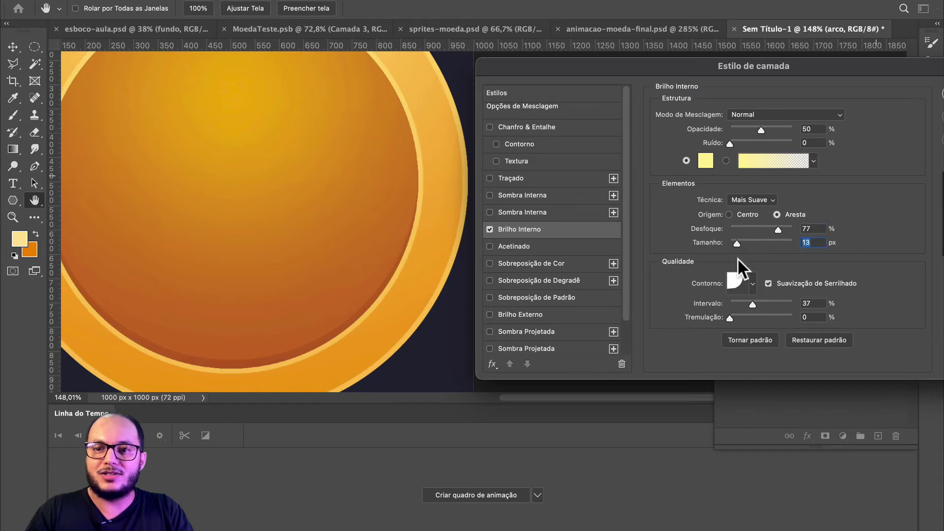
# - Lower the upper point of the inner glow's contour curve and set the range to 1% with 0% jitter
pyautogui.moveTo(750, 303); pyautogui.dragTo(677, 307)
pyautogui.click(737, 281)
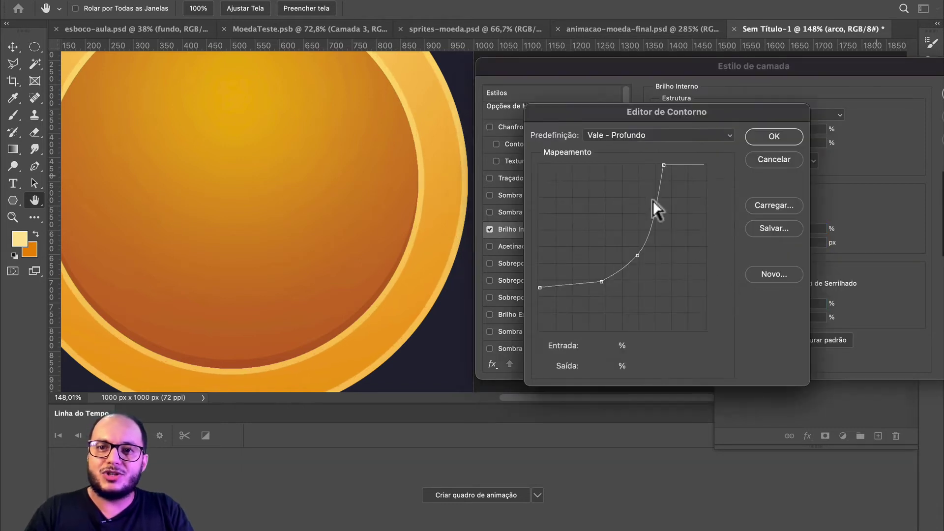
pyautogui.moveTo(664, 165); pyautogui.dragTo(666, 191)
pyautogui.click(792, 140)
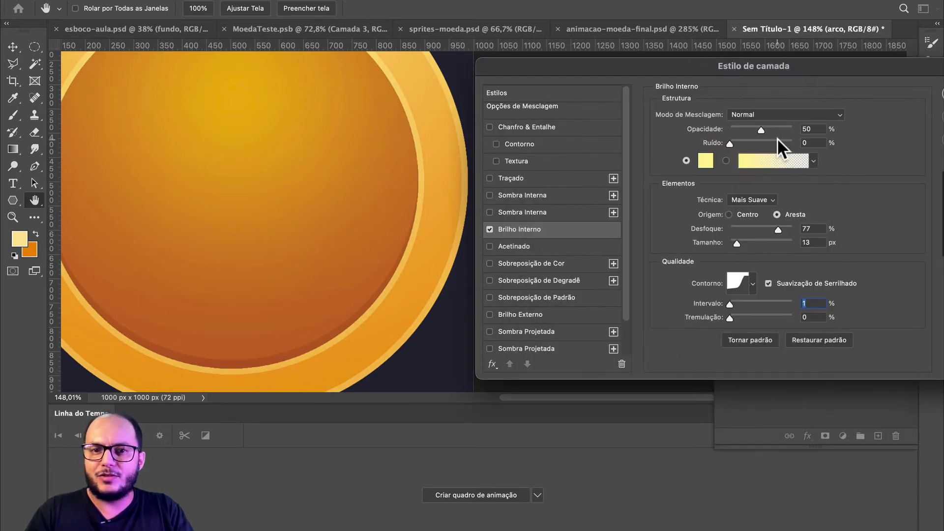
pyautogui.moveTo(736, 303); pyautogui.dragTo(684, 307)
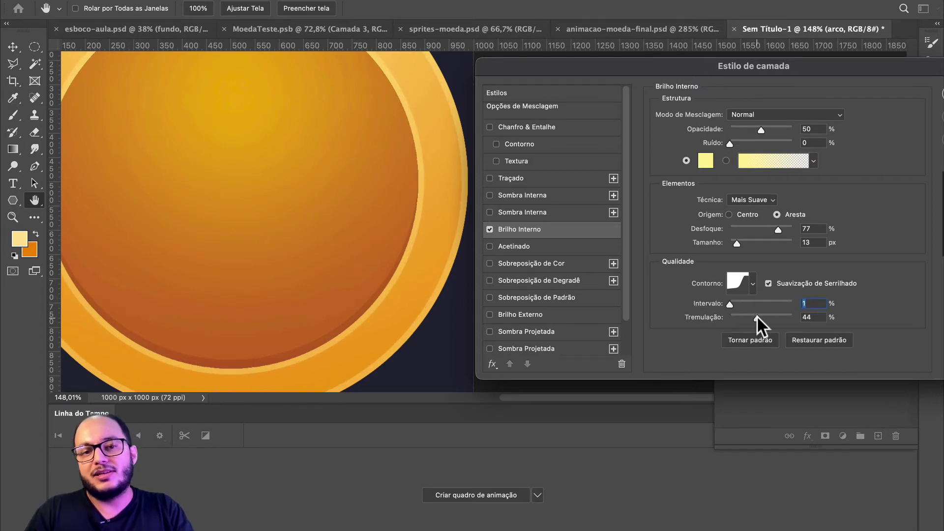
pyautogui.press('Tab')
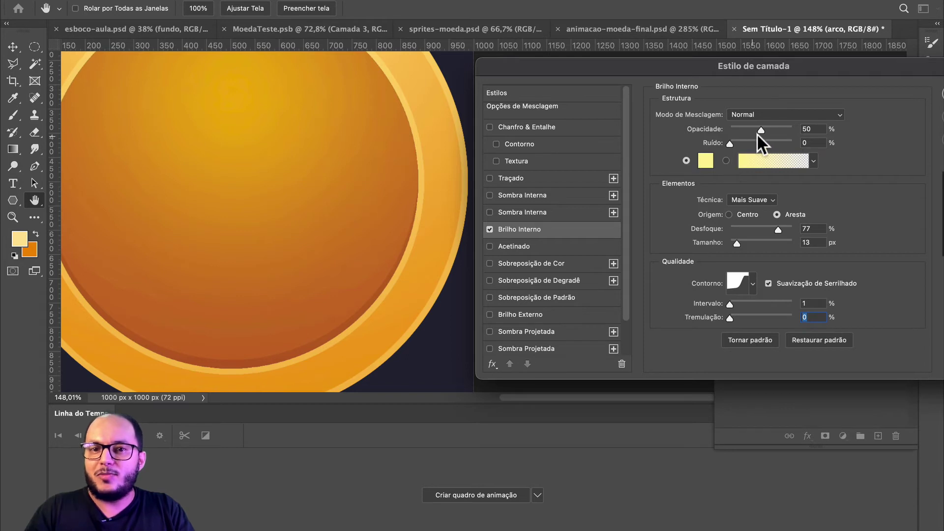
# - Reduce the arco layer's inner glow opacity to 29%, apply the style and deselect the layer
pyautogui.moveTo(756, 133); pyautogui.dragTo(747, 128)
pyautogui.moveTo(857, 65); pyautogui.dragTo(695, 70)
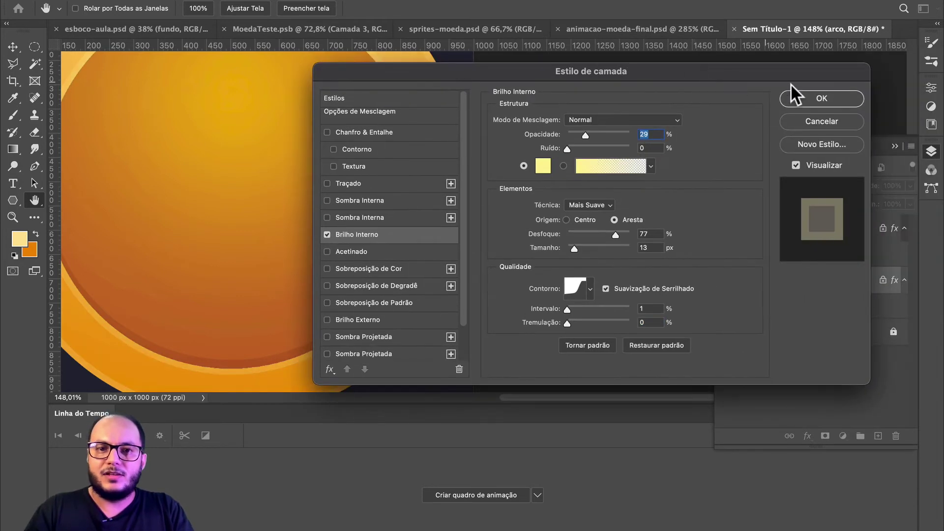
pyautogui.click(817, 98)
pyautogui.scroll(-3, 397, 205)
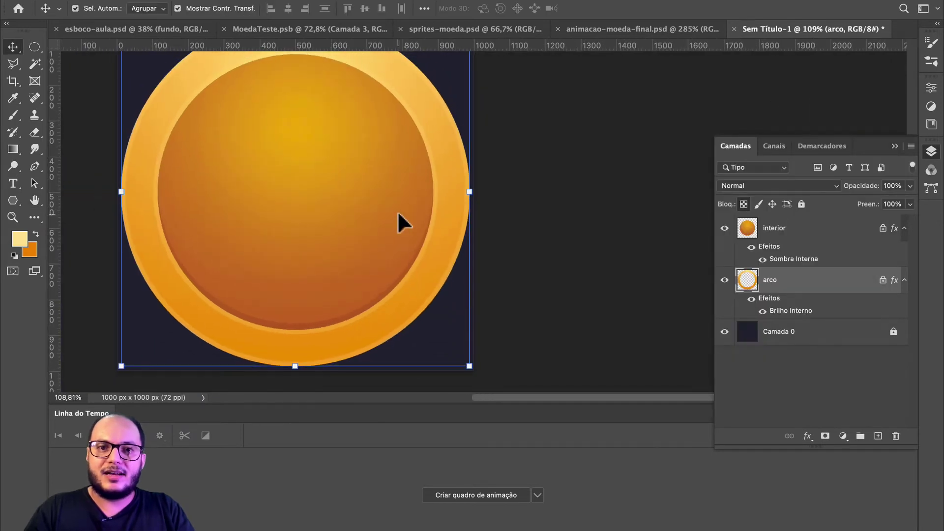
pyautogui.click(531, 217)
pyautogui.press('space')
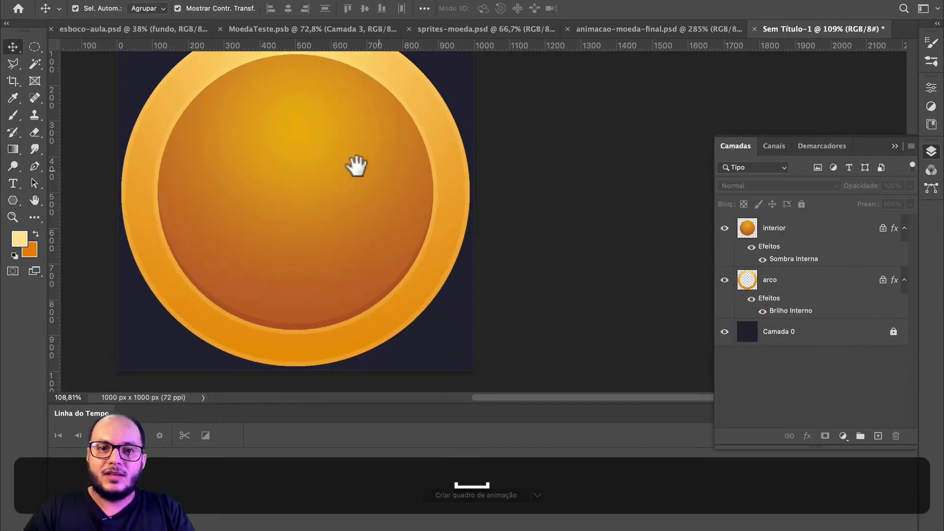
pyautogui.moveTo(354, 165); pyautogui.dragTo(393, 204)
pyautogui.scroll(-1, 389, 203)
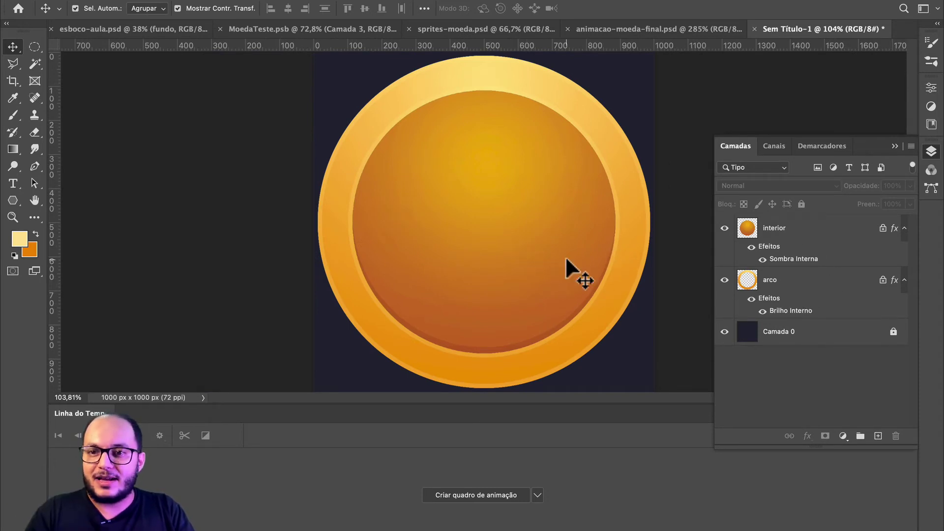
pyautogui.doubleClick(830, 308)
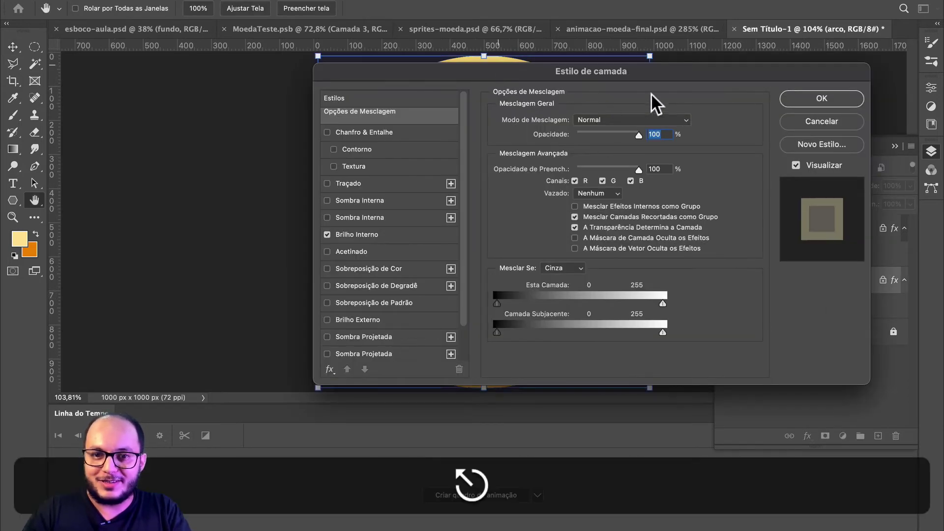
pyautogui.press('Escape')
pyautogui.press('v')
# - Enable an Inner Shadow (Sombra Interna) on the arco layer alongside its inner glow and open the shadow's settings
pyautogui.scroll(5, 531, 221)
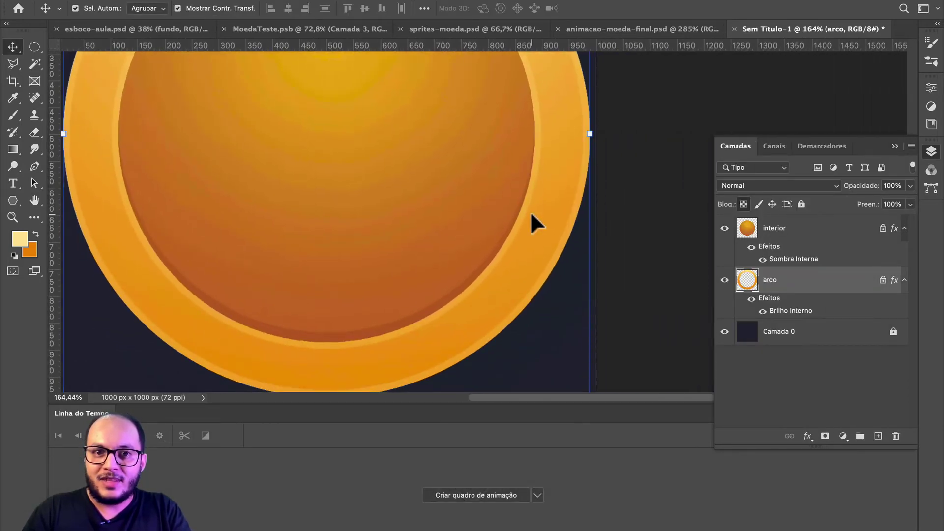
pyautogui.scroll(10, 533, 216)
pyautogui.scroll(-15, 516, 221)
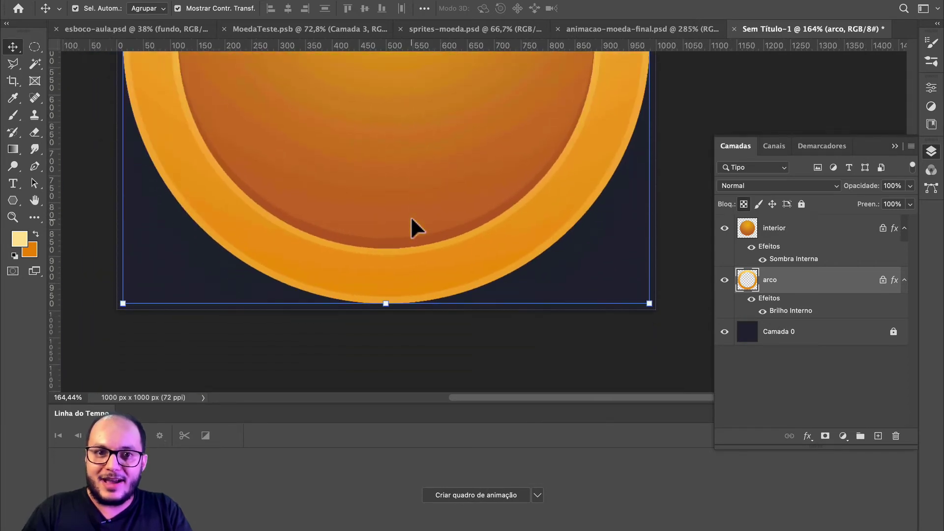
pyautogui.scroll(1, 334, 243)
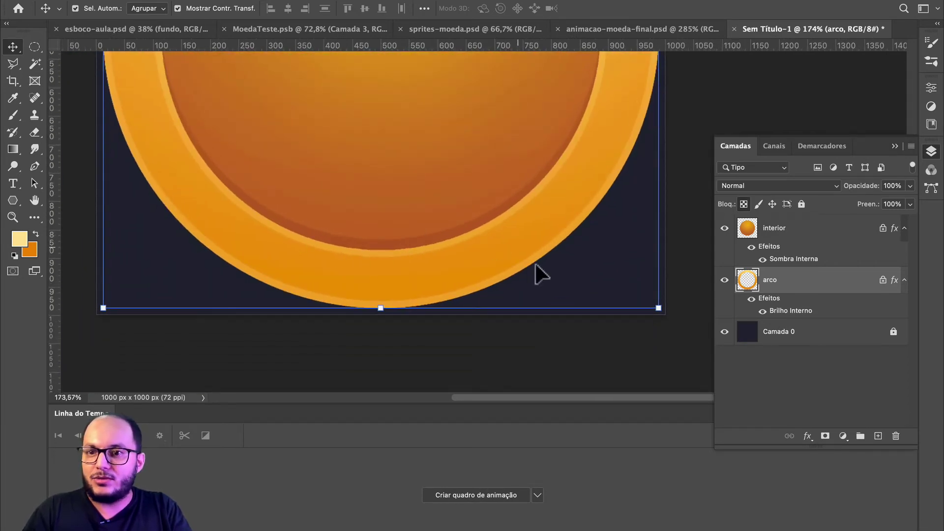
pyautogui.doubleClick(836, 284)
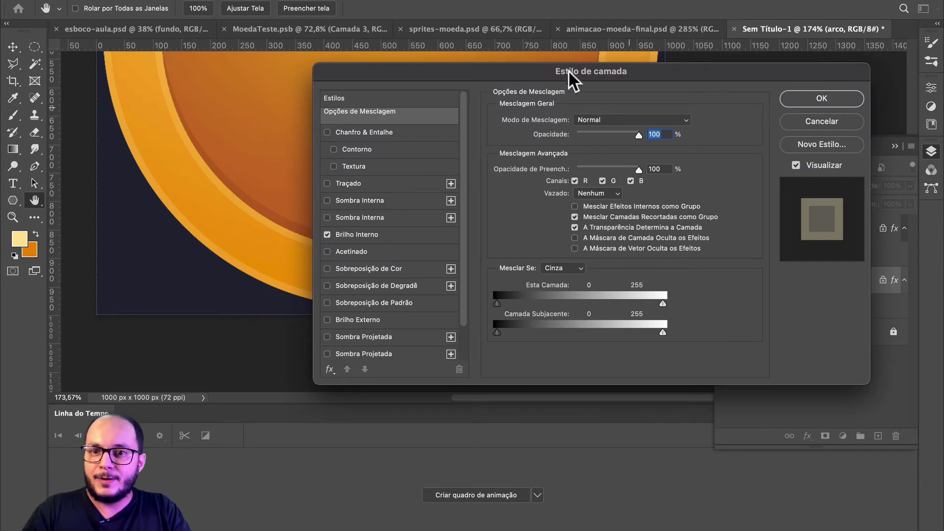
pyautogui.moveTo(488, 74); pyautogui.dragTo(750, 71)
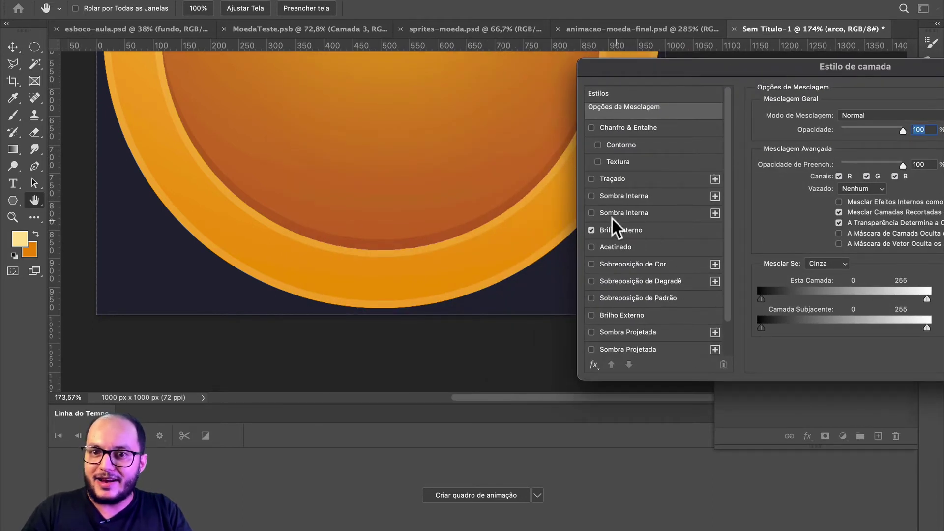
pyautogui.click(591, 212)
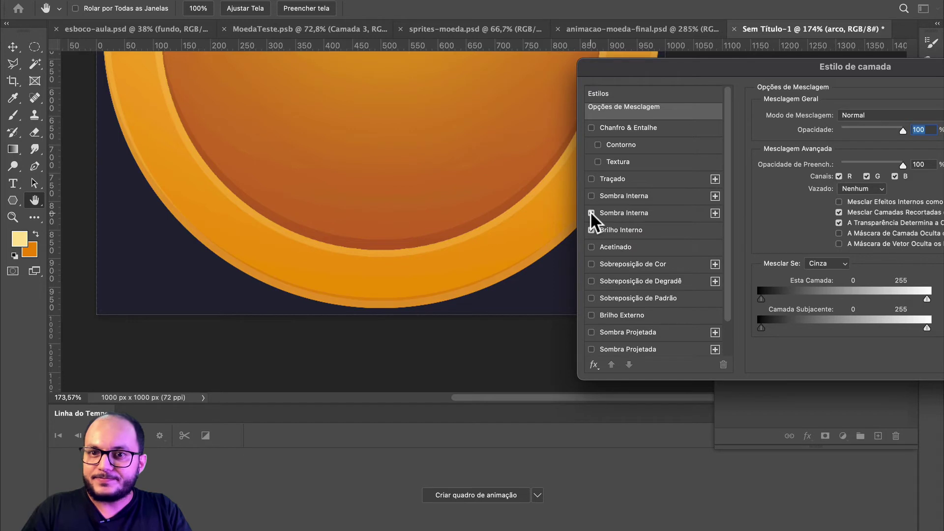
pyautogui.click(656, 212)
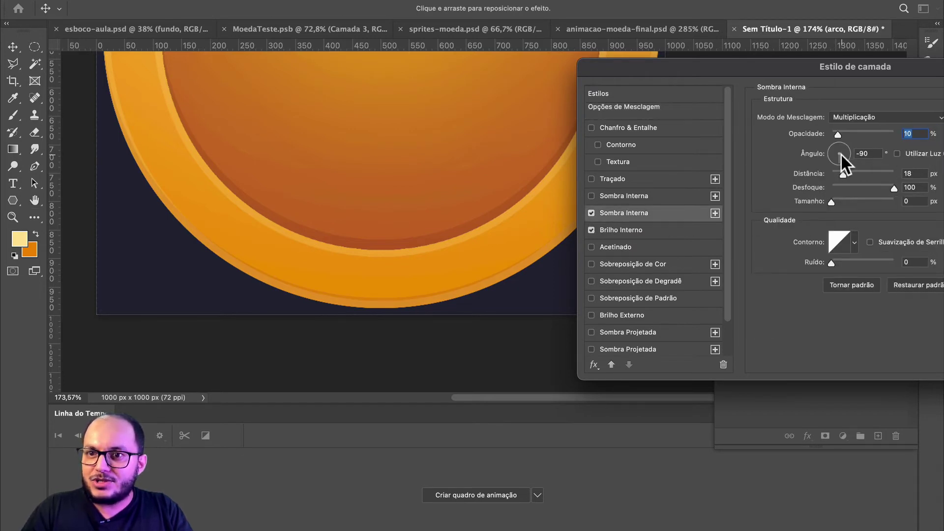
# - Set the angle of the arco layer's inner shadow to 90°
pyautogui.press('Tab')
pyautogui.hotkey('shift', 'Up')
pyautogui.hotkey('shift', 'Up')
pyautogui.hotkey('shift', 'Up')
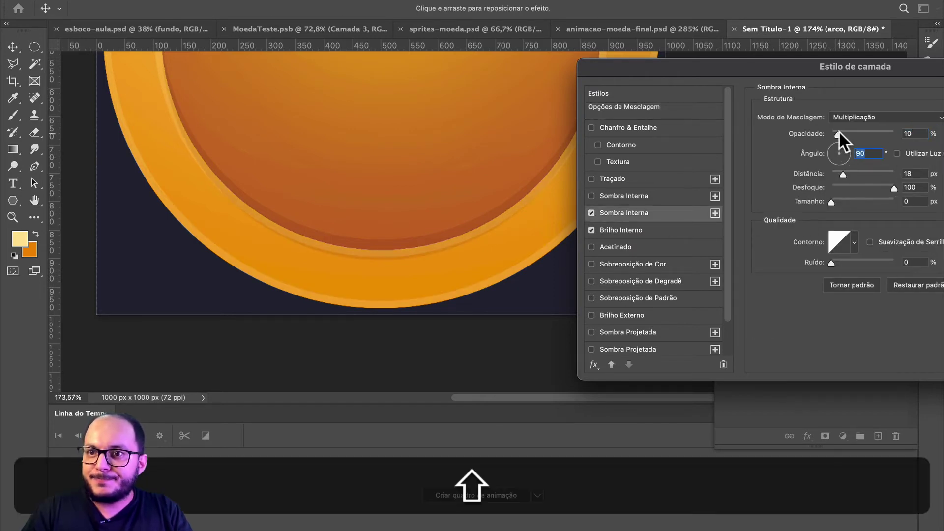
# - Change the inner shadow's colour to light yellow f9f593
pyautogui.moveTo(910, 76); pyautogui.dragTo(798, 86)
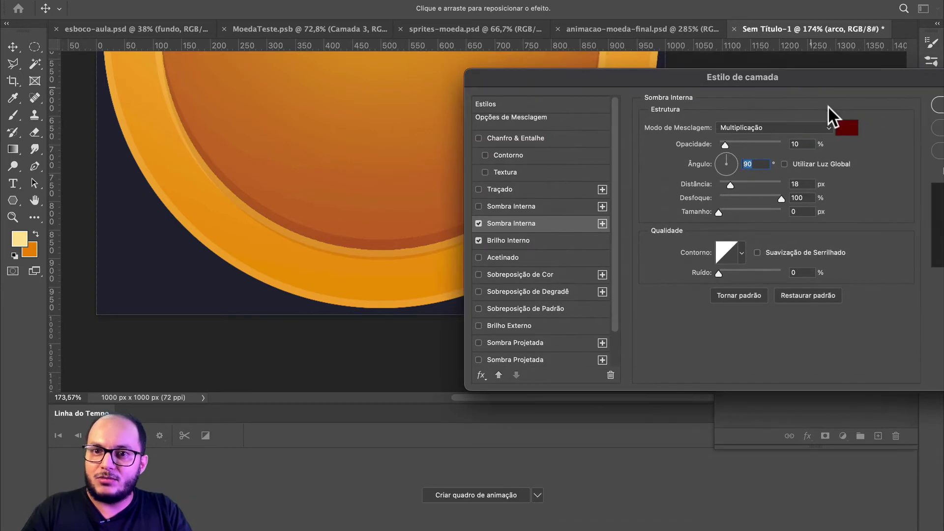
pyautogui.click(846, 127)
pyautogui.click(671, 218)
pyautogui.moveTo(671, 218); pyautogui.dragTo(566, 173)
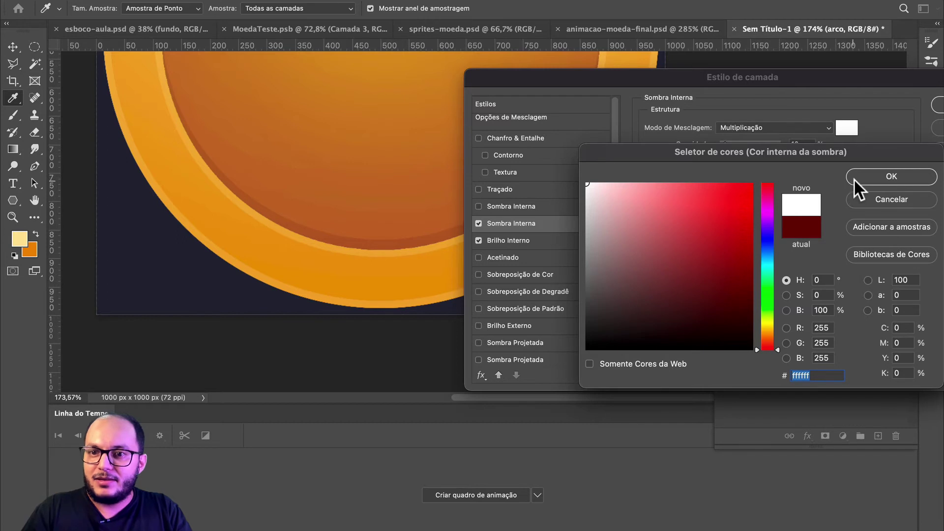
pyautogui.moveTo(766, 327)
pyautogui.mouseDown()
pyautogui.moveTo(765, 313)
pyautogui.moveTo(765, 322)
pyautogui.mouseUp()
pyautogui.click(654, 186)
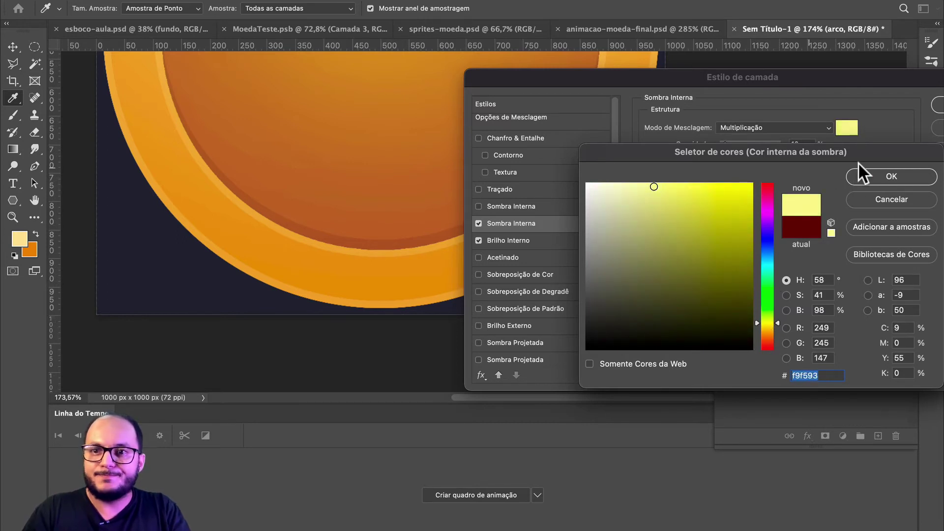
pyautogui.click(884, 176)
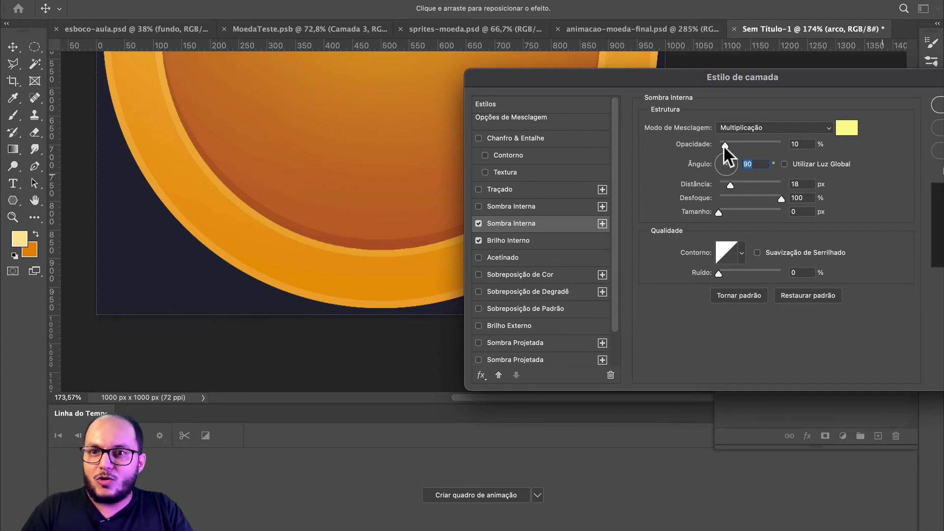
# - Try a stronger highlight using Luz Brilhante blending and a 38 px distance, then lower its opacity
pyautogui.moveTo(723, 146); pyautogui.dragTo(801, 143)
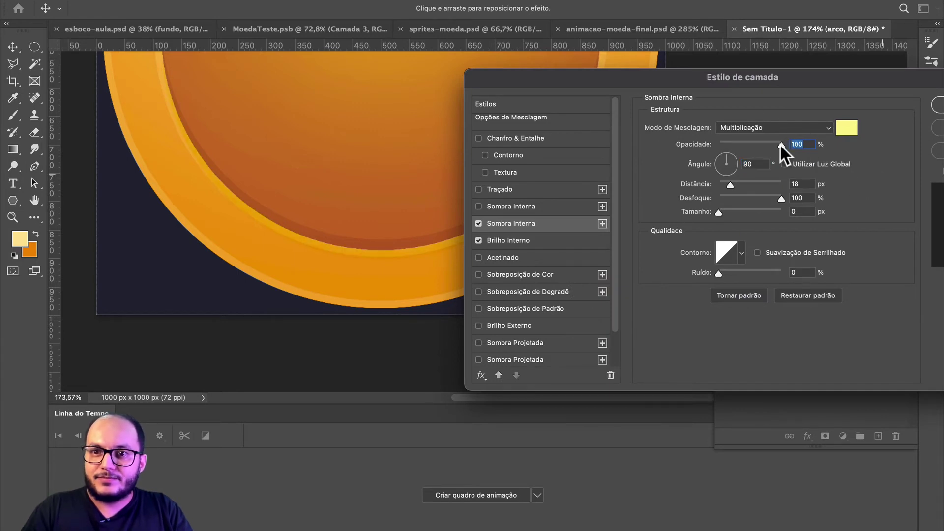
pyautogui.moveTo(730, 184)
pyautogui.mouseDown()
pyautogui.moveTo(764, 185)
pyautogui.moveTo(742, 188)
pyautogui.mouseUp()
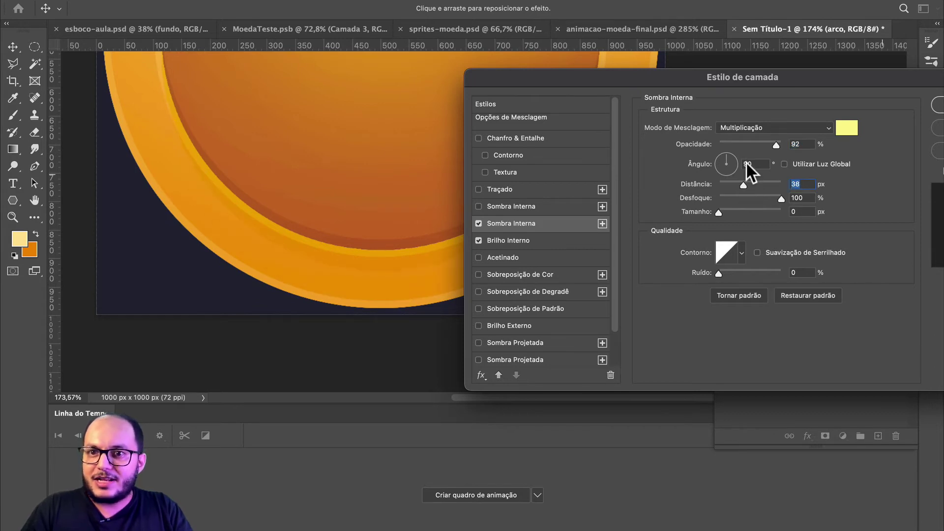
pyautogui.click(759, 128)
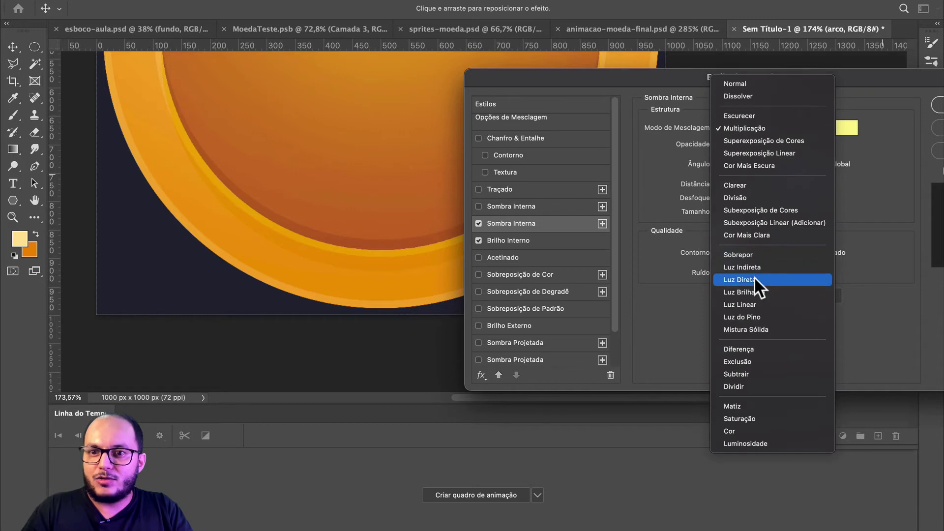
pyautogui.click(756, 292)
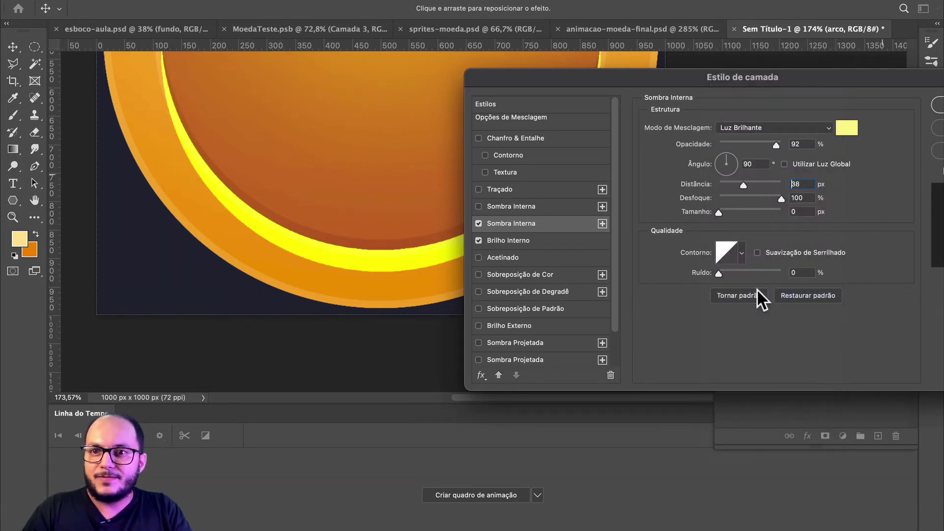
pyautogui.moveTo(777, 145); pyautogui.dragTo(721, 144)
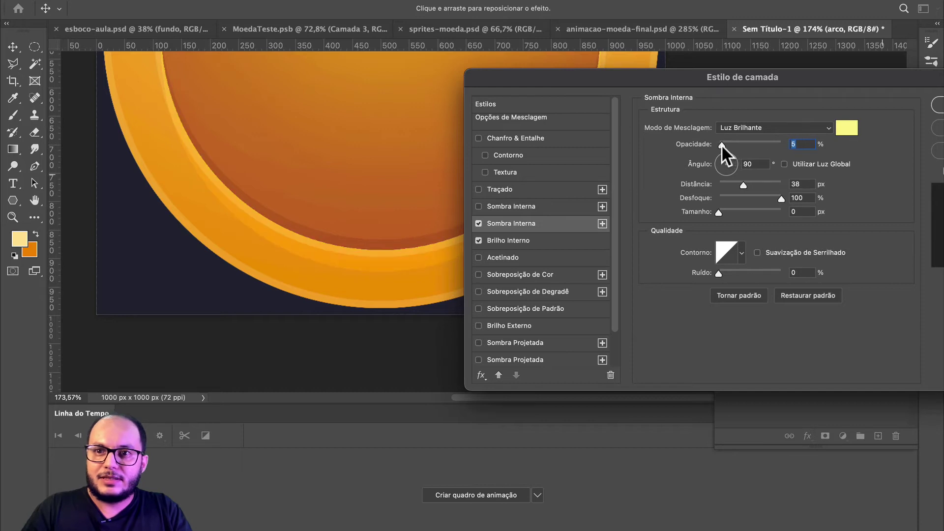
# - Set the inner shadow's blend mode to Luz Direta, its distance to 6 px and its opacity to 98%
pyautogui.click(736, 129)
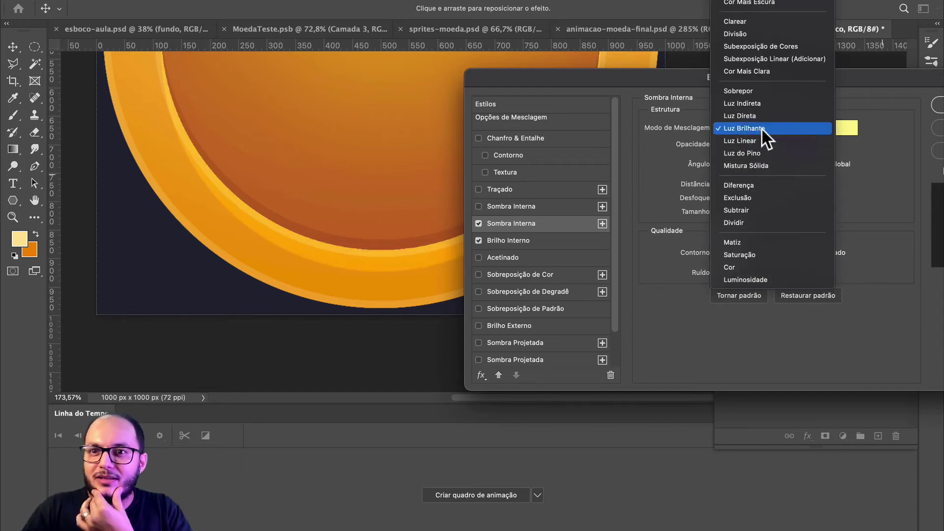
pyautogui.click(756, 114)
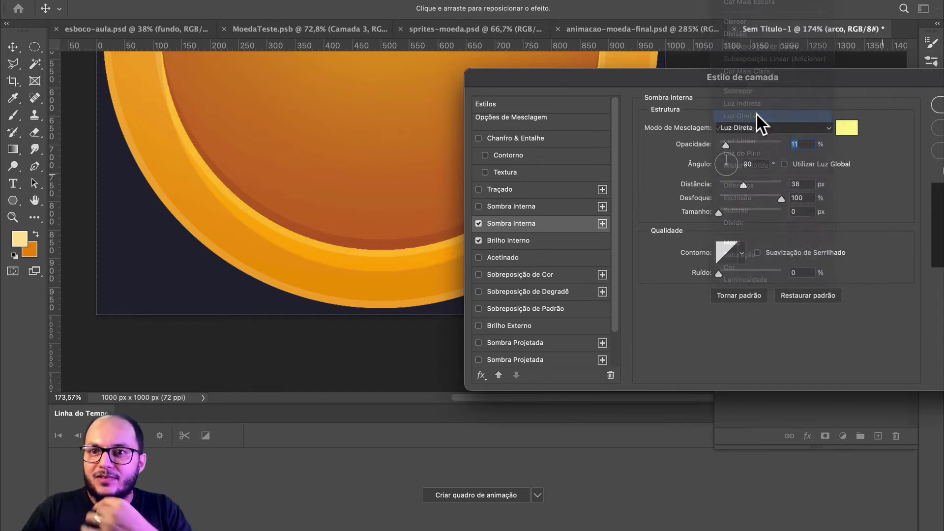
pyautogui.moveTo(725, 143)
pyautogui.mouseDown()
pyautogui.moveTo(746, 142)
pyautogui.moveTo(737, 143)
pyautogui.mouseUp()
pyautogui.moveTo(742, 181); pyautogui.dragTo(723, 184)
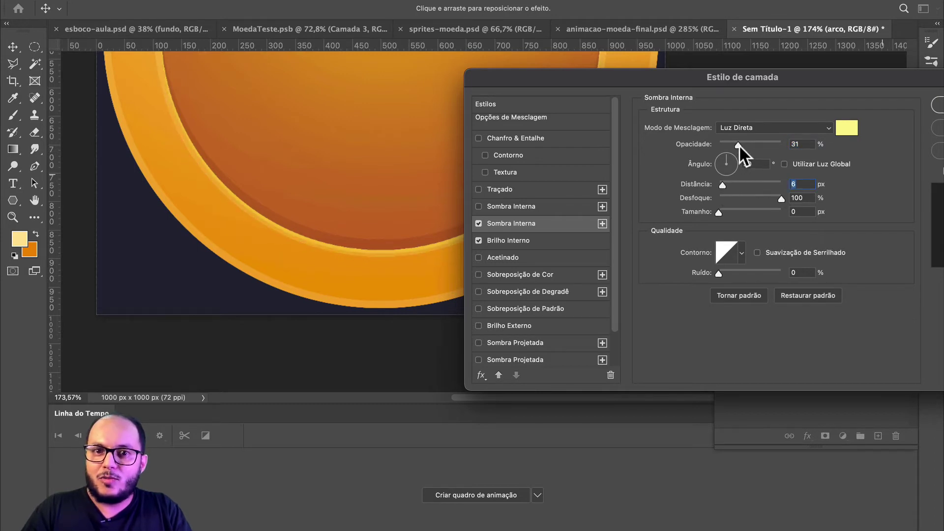
pyautogui.moveTo(738, 144); pyautogui.dragTo(767, 144)
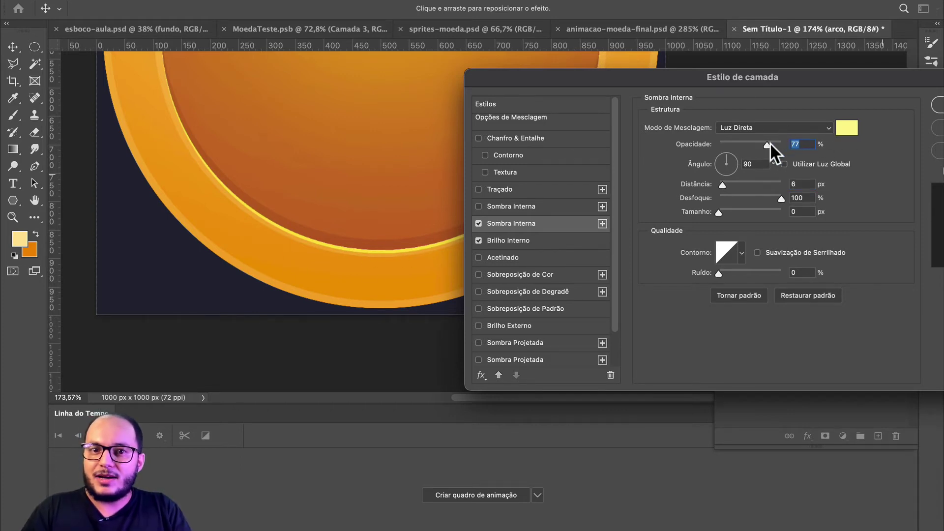
pyautogui.moveTo(768, 144)
pyautogui.mouseDown()
pyautogui.moveTo(737, 146)
pyautogui.moveTo(780, 149)
pyautogui.mouseUp()
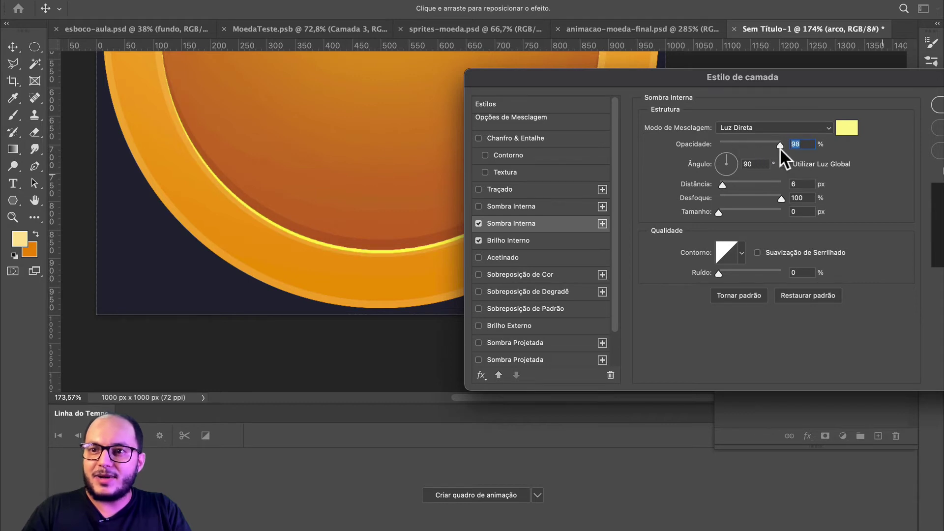
# - Lighten the inner shadow's colour to pale yellow f7f5c0
pyautogui.click(847, 127)
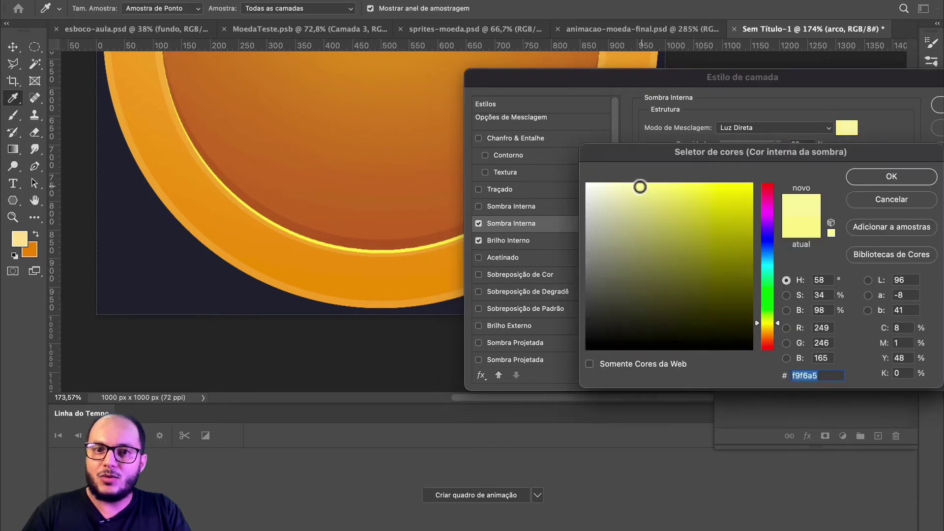
pyautogui.moveTo(639, 187); pyautogui.dragTo(623, 188)
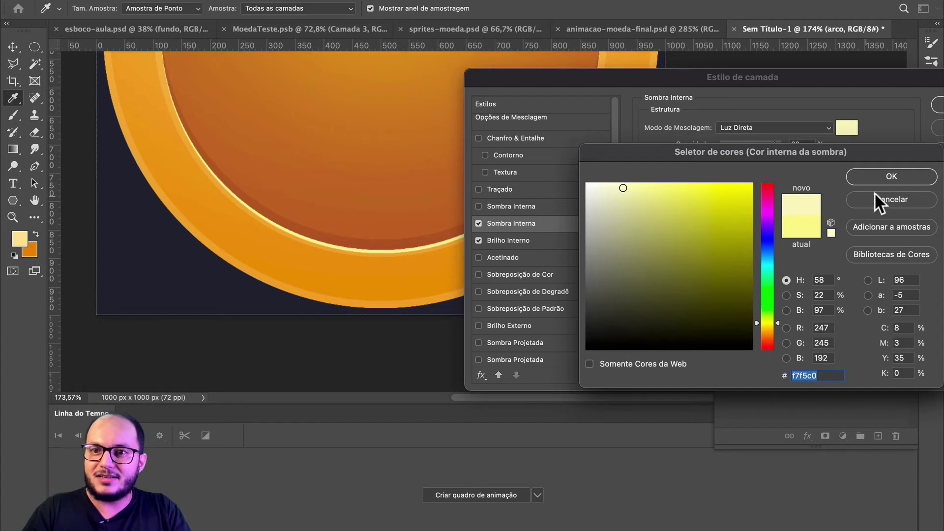
pyautogui.click(887, 178)
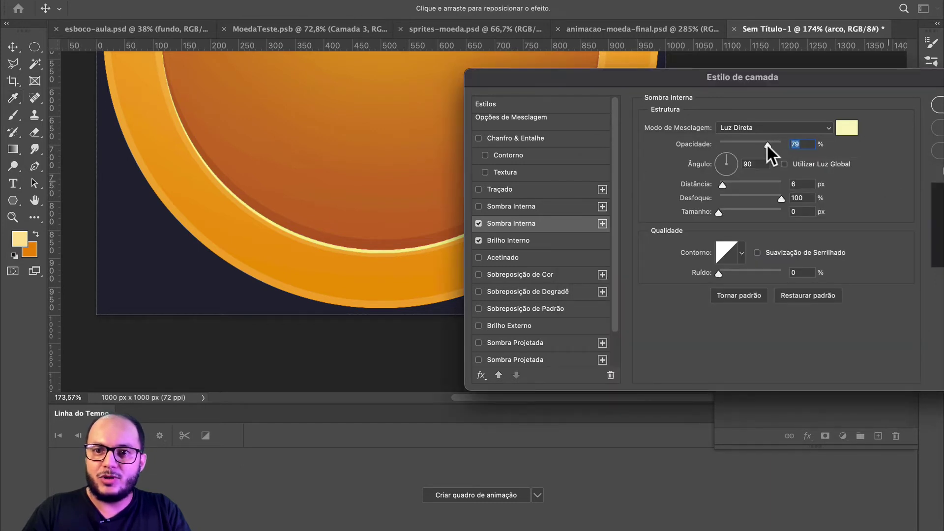
# - Set the inner shadow's opacity to 74% and distance to 5 px, and apply the layer style to the ring
pyautogui.moveTo(766, 143); pyautogui.dragTo(764, 144)
pyautogui.moveTo(722, 185)
pyautogui.mouseDown()
pyautogui.moveTo(730, 185)
pyautogui.moveTo(721, 184)
pyautogui.mouseUp()
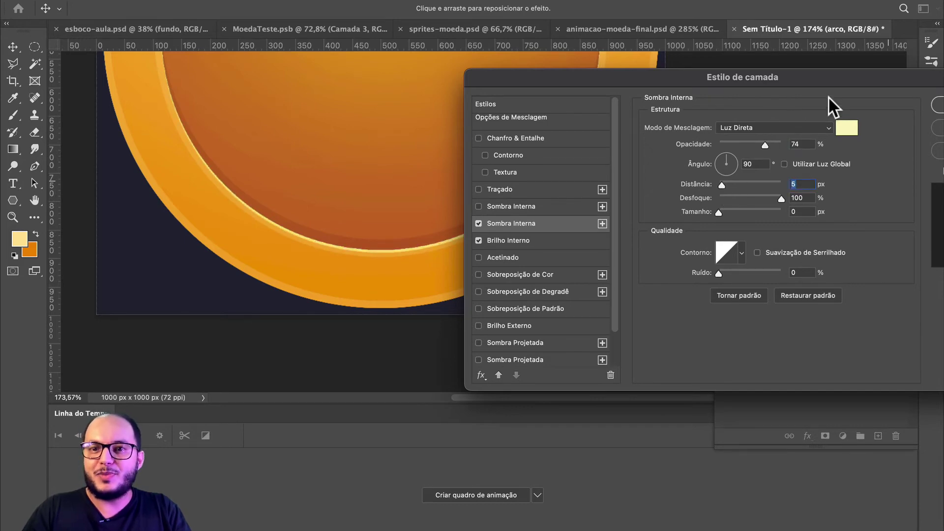
pyautogui.moveTo(827, 96); pyautogui.dragTo(521, 229)
pyautogui.click(634, 246)
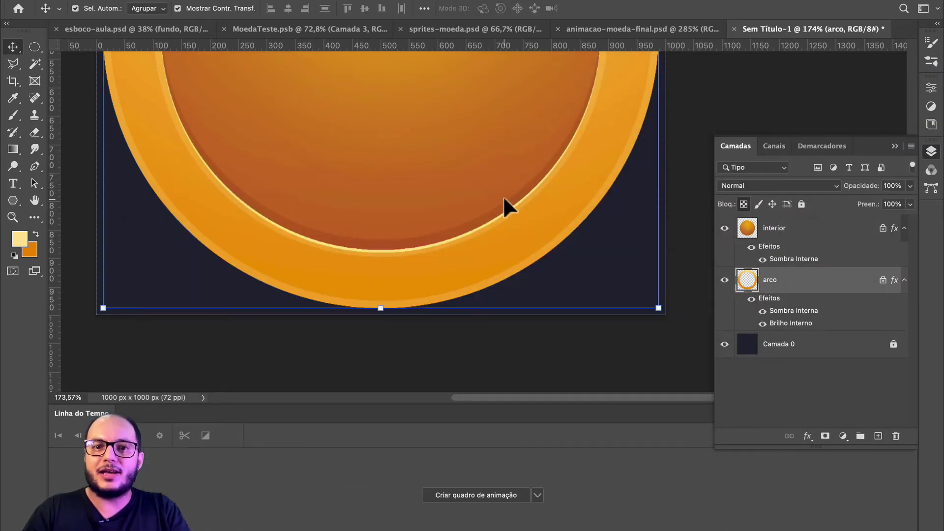
# - Examine the whole coin and compare its rim with the finished coin in animacao-moeda-final.psd
pyautogui.scroll(-2, 503, 196)
pyautogui.scroll(3, 487, 226)
pyautogui.scroll(-1, 492, 199)
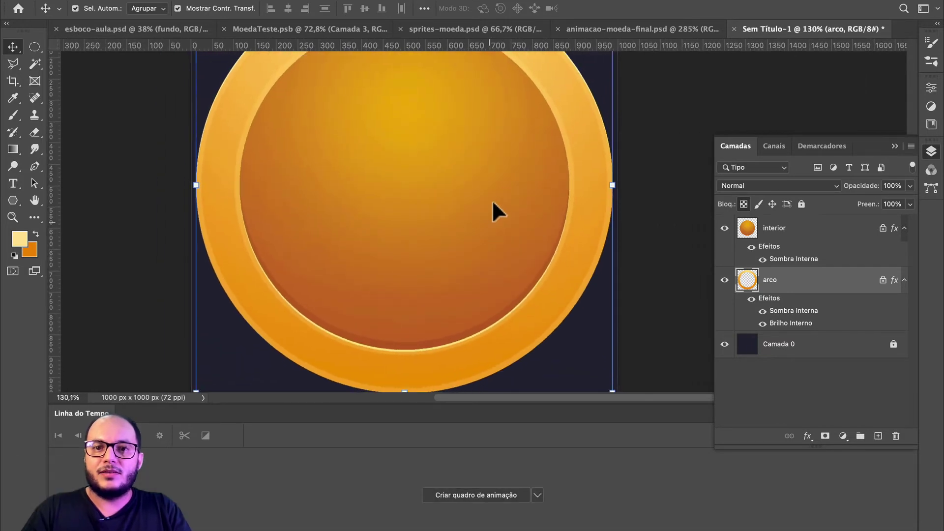
pyautogui.scroll(-2, 492, 200)
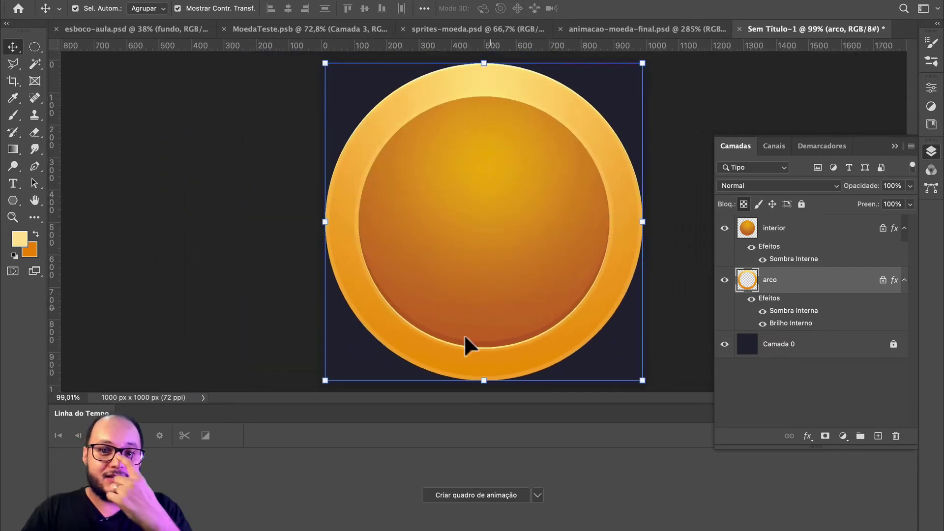
pyautogui.click(605, 28)
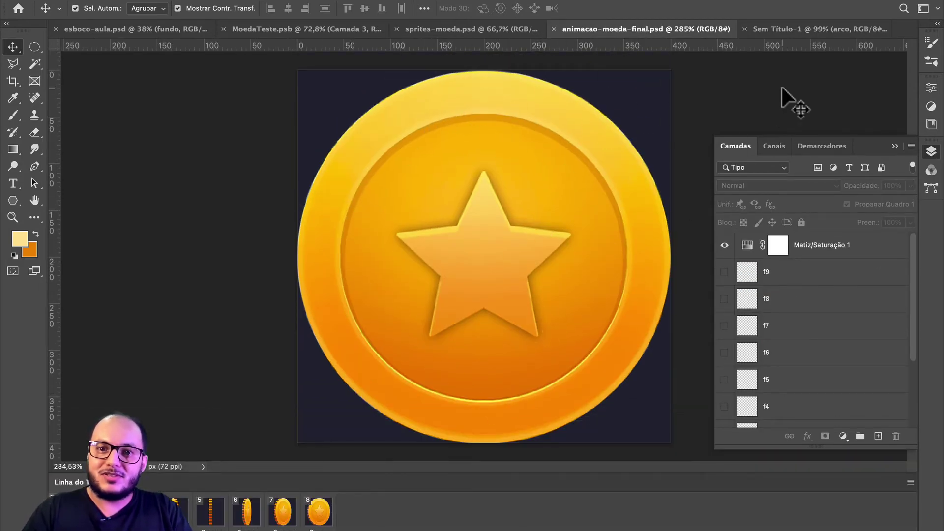
pyautogui.click(837, 28)
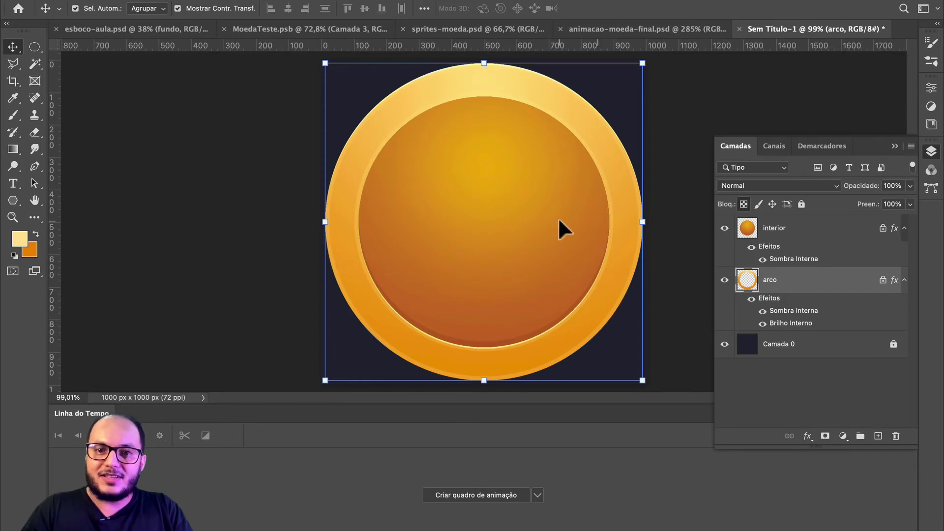
pyautogui.scroll(1, 558, 217)
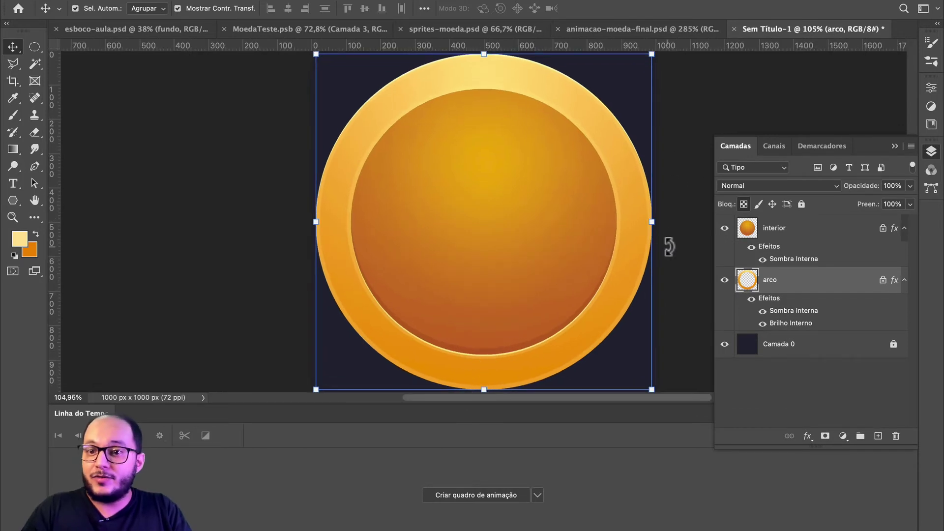
# - Try a second, dark red inner shadow on the arco layer at 68% opacity with a greatly increased distance, discarding the changes
pyautogui.doubleClick(854, 309)
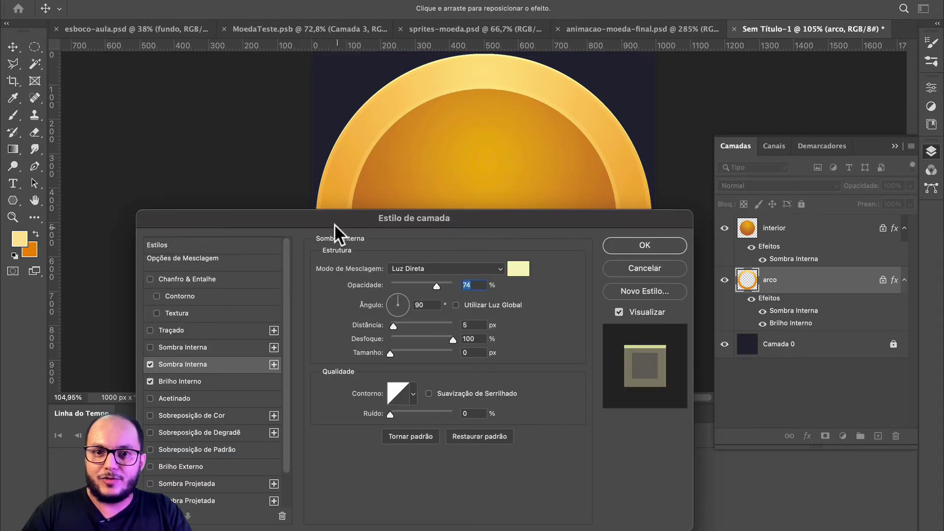
pyautogui.moveTo(335, 223); pyautogui.dragTo(614, 104)
pyautogui.click(430, 226)
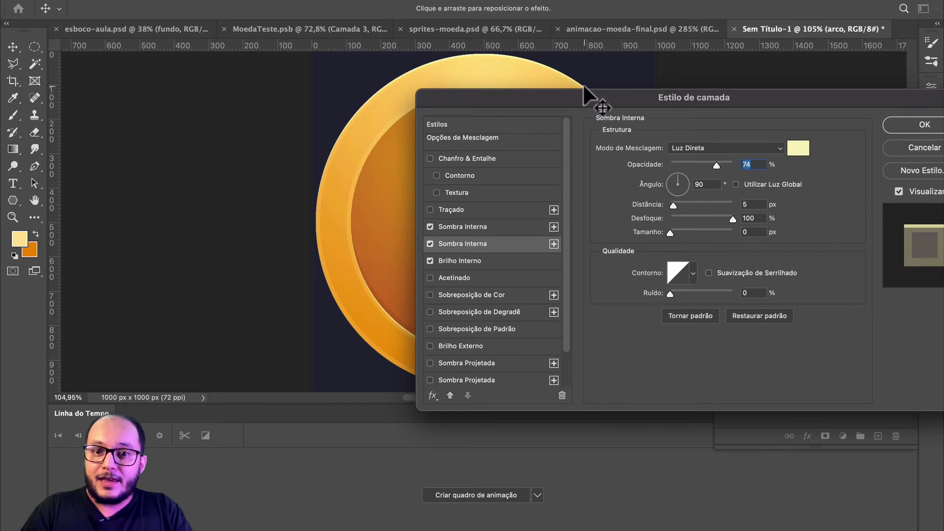
pyautogui.click(477, 227)
pyautogui.click(798, 147)
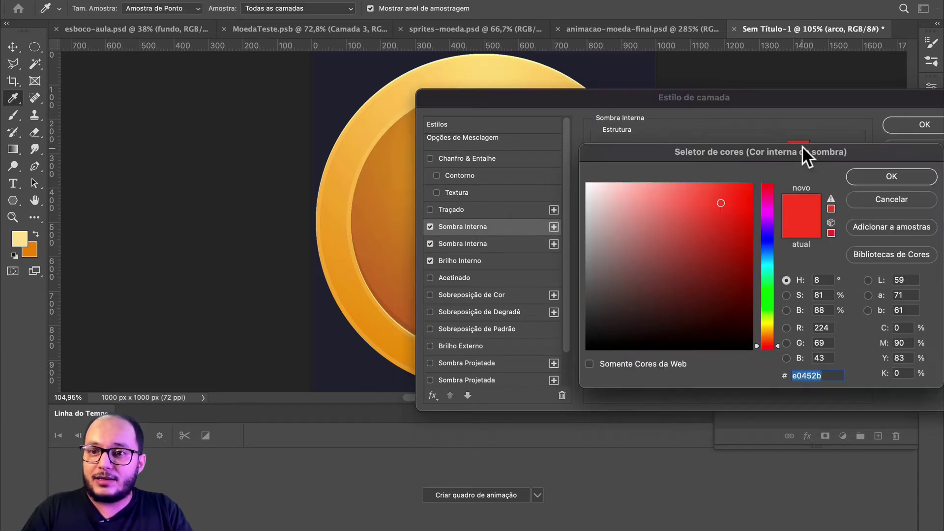
pyautogui.click(734, 229)
pyautogui.moveTo(735, 229); pyautogui.dragTo(735, 276)
pyautogui.click(889, 176)
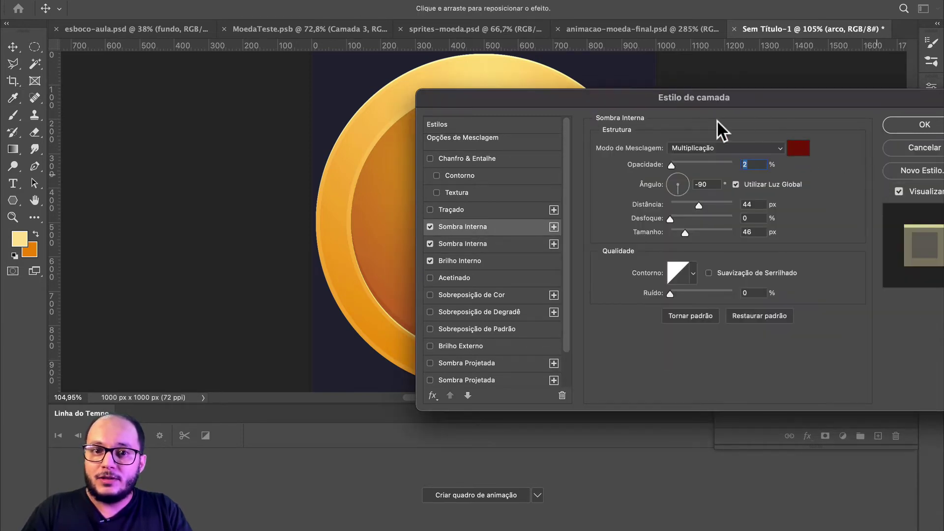
pyautogui.moveTo(699, 205); pyautogui.dragTo(732, 205)
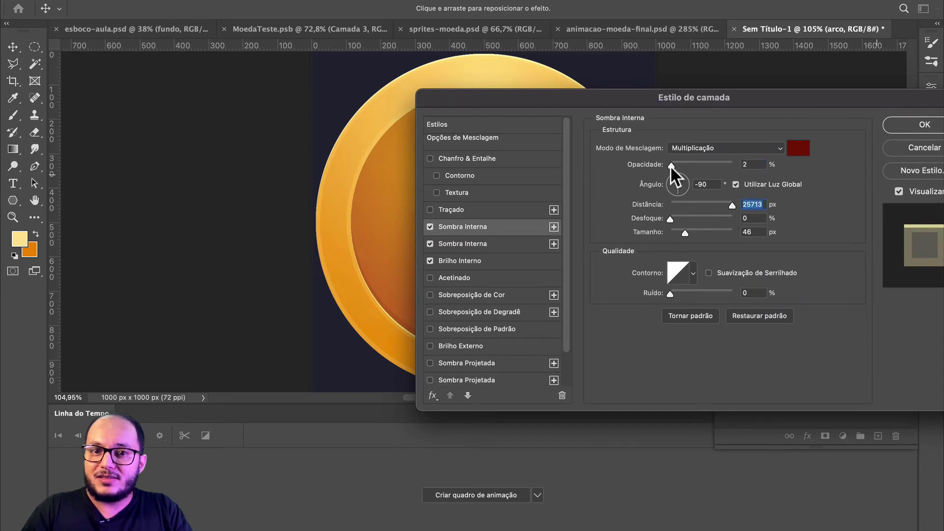
pyautogui.moveTo(670, 165); pyautogui.dragTo(712, 165)
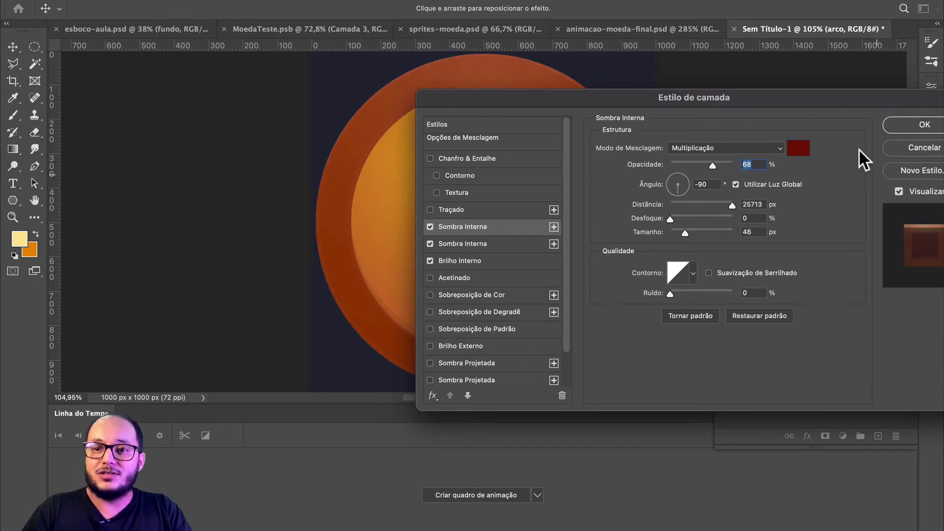
pyautogui.click(911, 150)
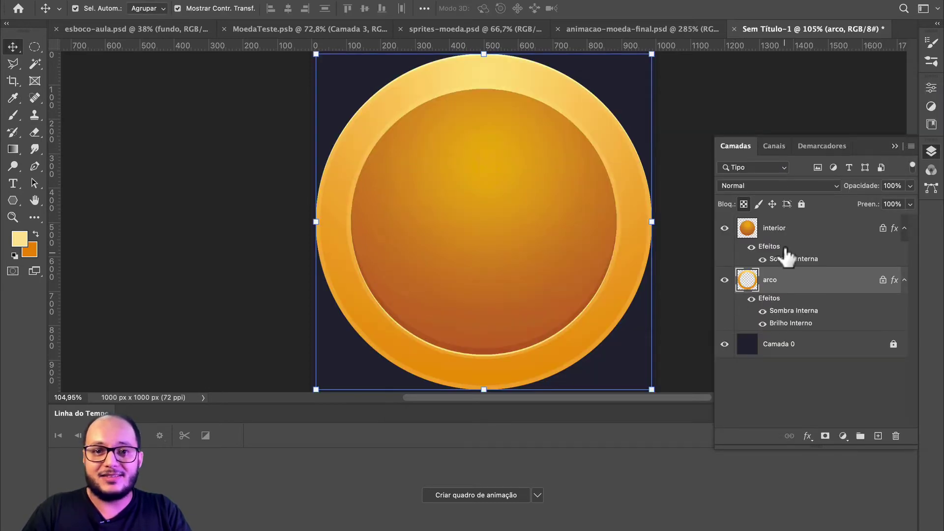
# - Add a second inner shadow to the interior layer and colour it dark red
pyautogui.click(798, 230)
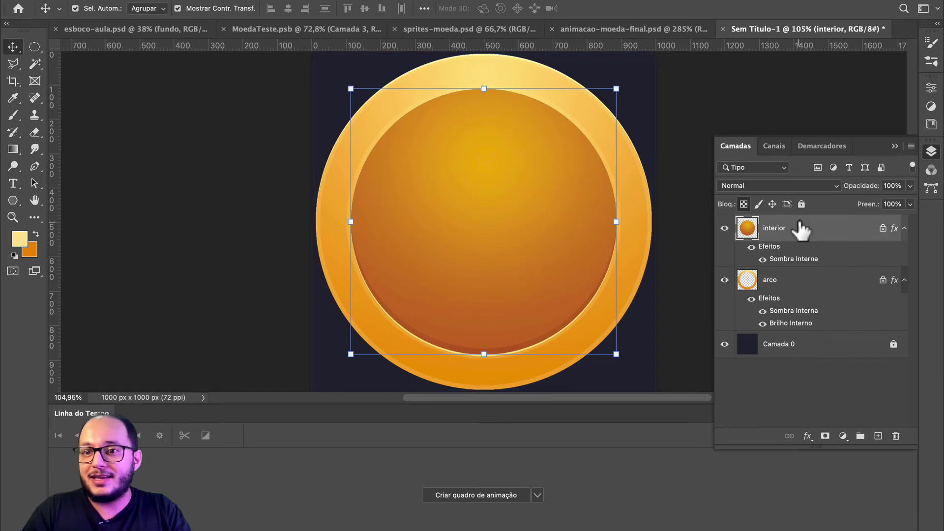
pyautogui.doubleClick(836, 235)
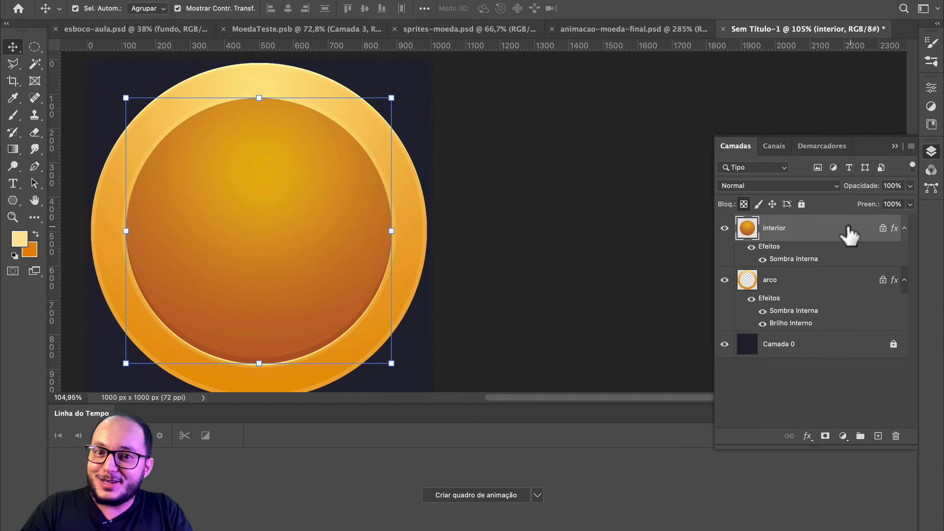
pyautogui.doubleClick(847, 230)
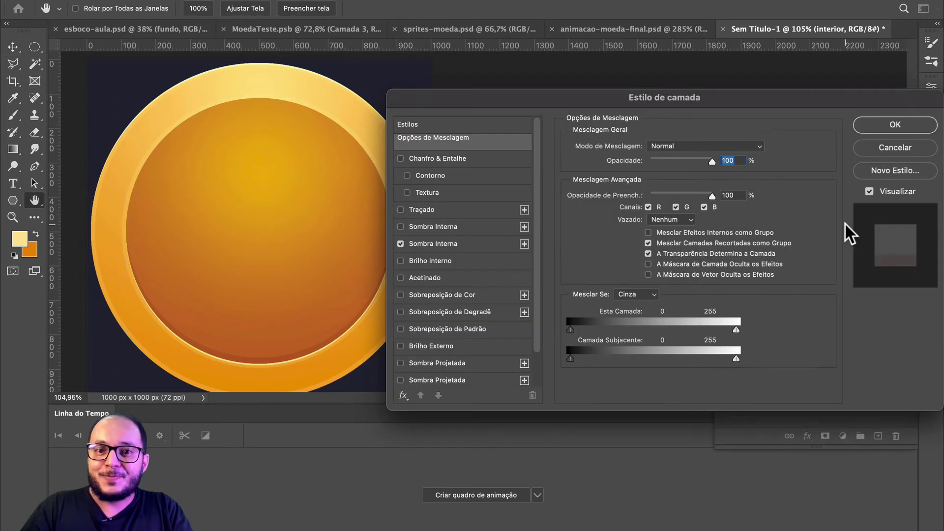
pyautogui.moveTo(536, 95); pyautogui.dragTo(608, 98)
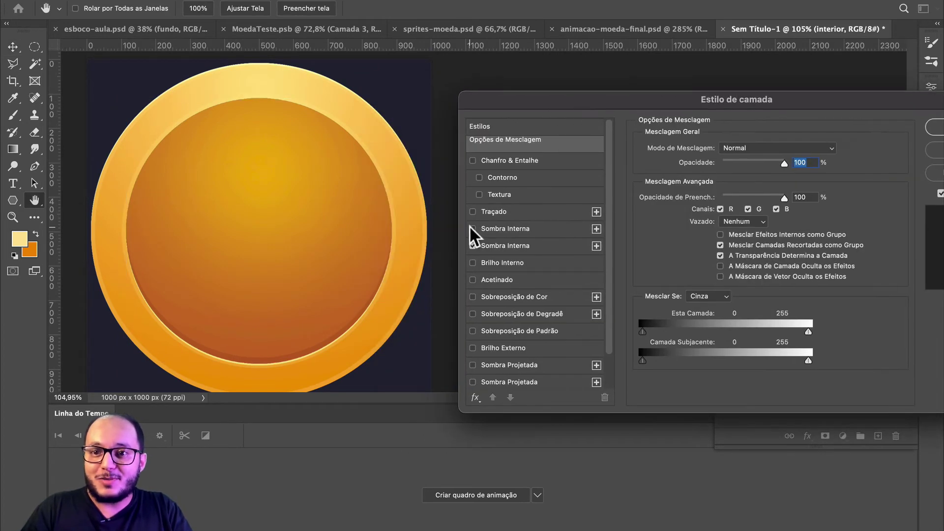
pyautogui.click(508, 228)
pyautogui.click(838, 146)
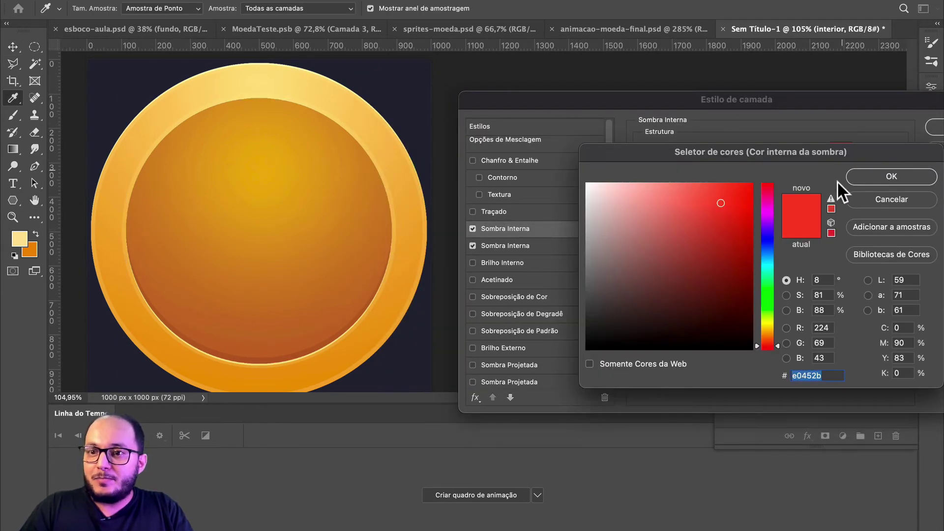
pyautogui.click(732, 303)
pyautogui.click(885, 175)
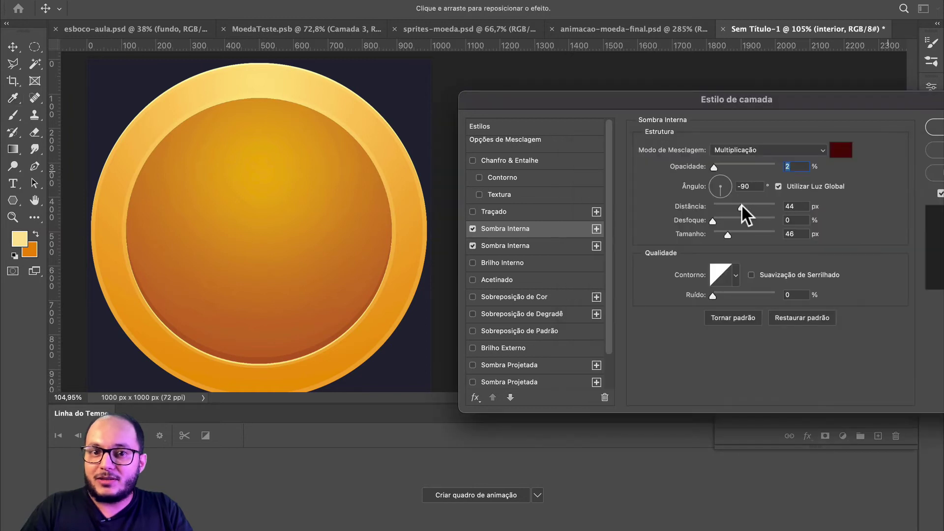
# - Try the dark red inner shadow at 100% opacity with 0 px distance, 18% choke and 103 px size
pyautogui.moveTo(712, 166); pyautogui.dragTo(772, 165)
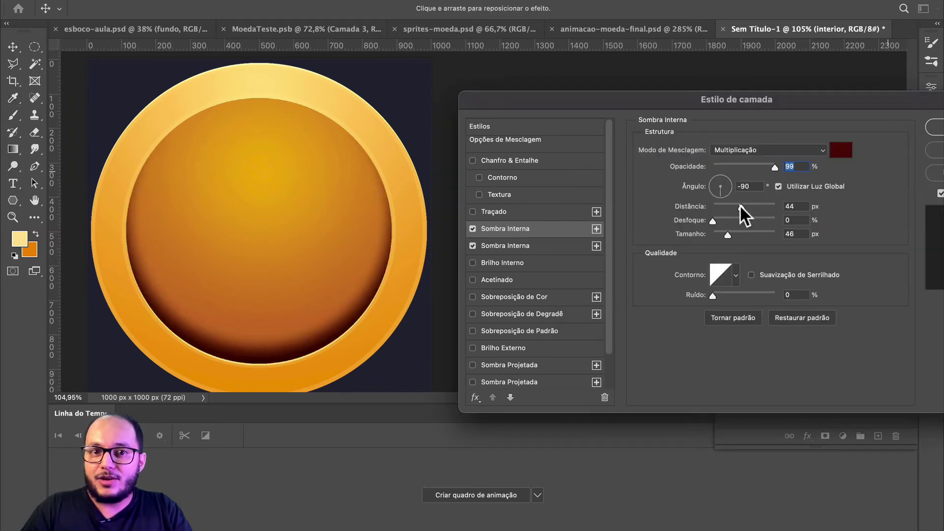
pyautogui.moveTo(739, 205); pyautogui.dragTo(741, 234)
pyautogui.moveTo(772, 161); pyautogui.dragTo(792, 163)
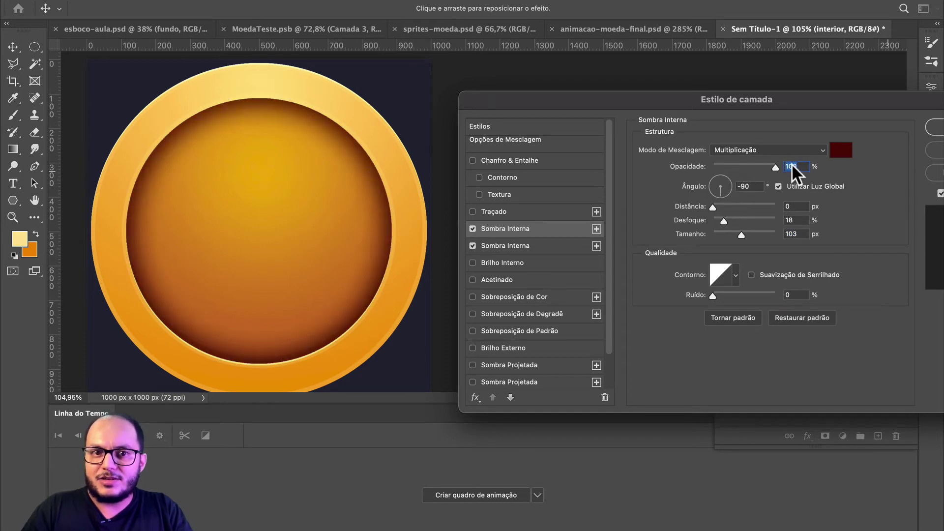
pyautogui.moveTo(719, 207); pyautogui.dragTo(662, 213)
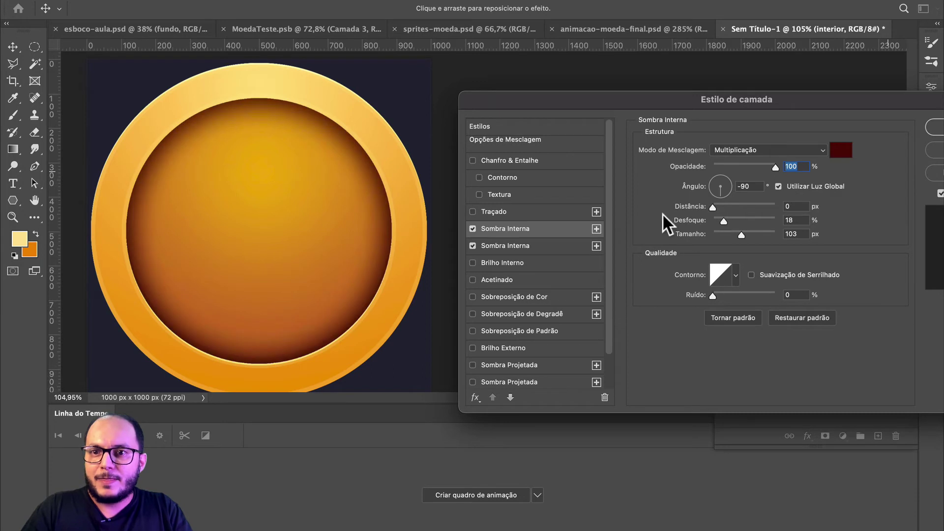
# - Set the dark red shadow's angle to 90°, distance to 29 px, choke to 0% and size to 38 px
pyautogui.moveTo(720, 192); pyautogui.dragTo(710, 166)
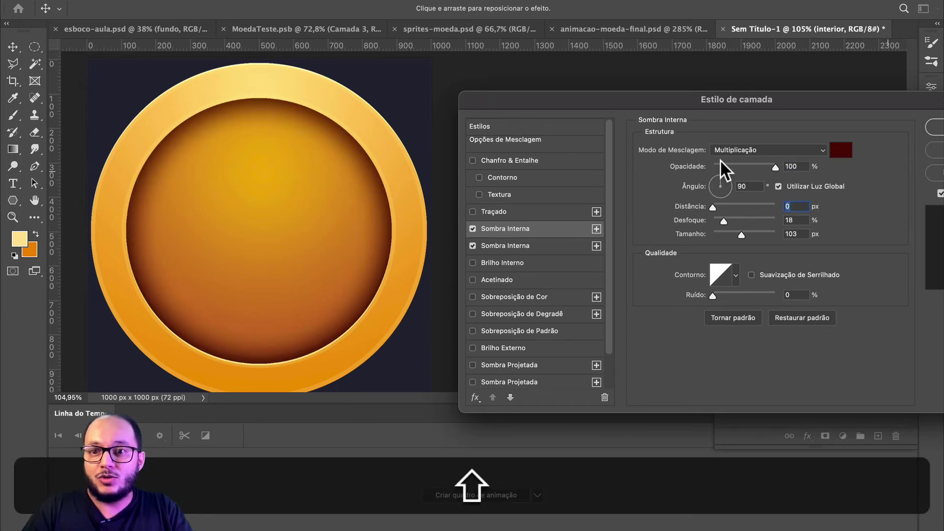
pyautogui.hotkey('shift', 'Tab')
pyautogui.moveTo(712, 206); pyautogui.dragTo(700, 227)
pyautogui.click(731, 205)
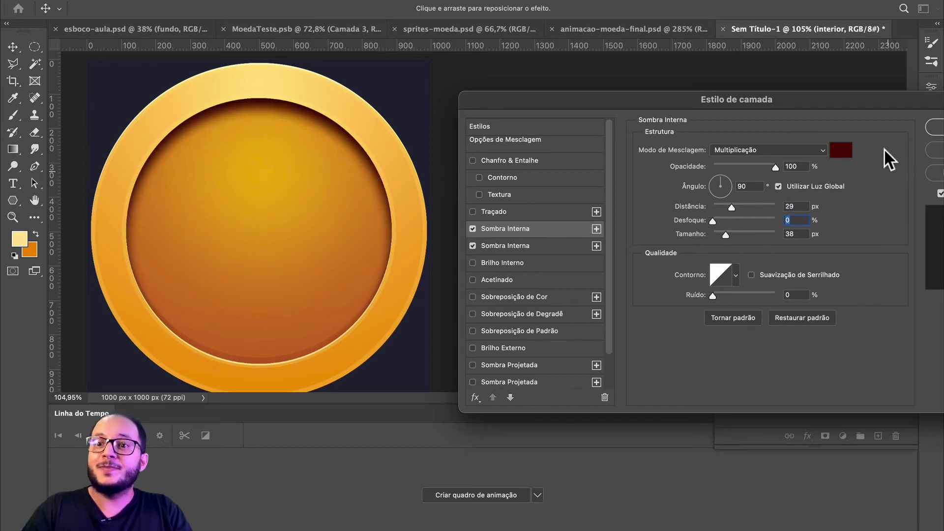
# - Reduce the dark red shadow's opacity to 21% and apply the layer style to the interior
pyautogui.moveTo(775, 165); pyautogui.dragTo(734, 166)
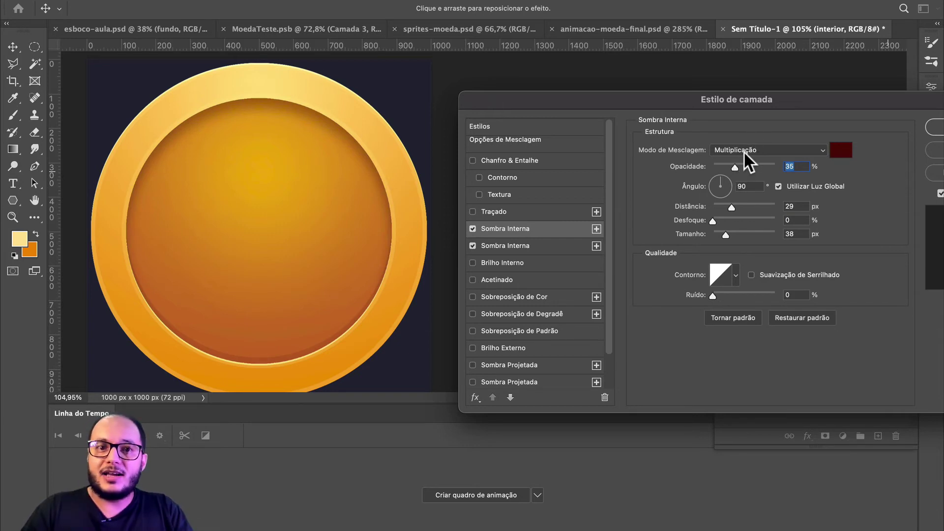
pyautogui.moveTo(733, 166); pyautogui.dragTo(725, 167)
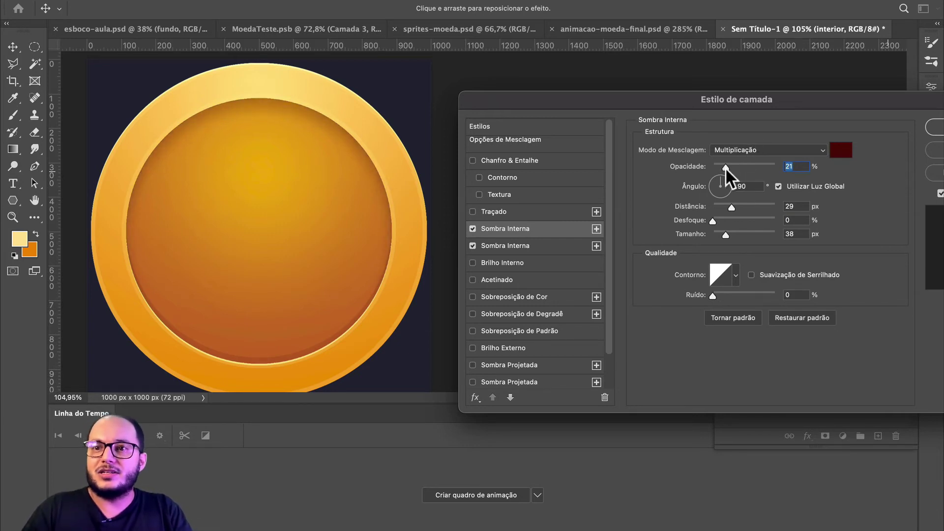
pyautogui.moveTo(792, 95); pyautogui.dragTo(674, 94)
pyautogui.click(813, 135)
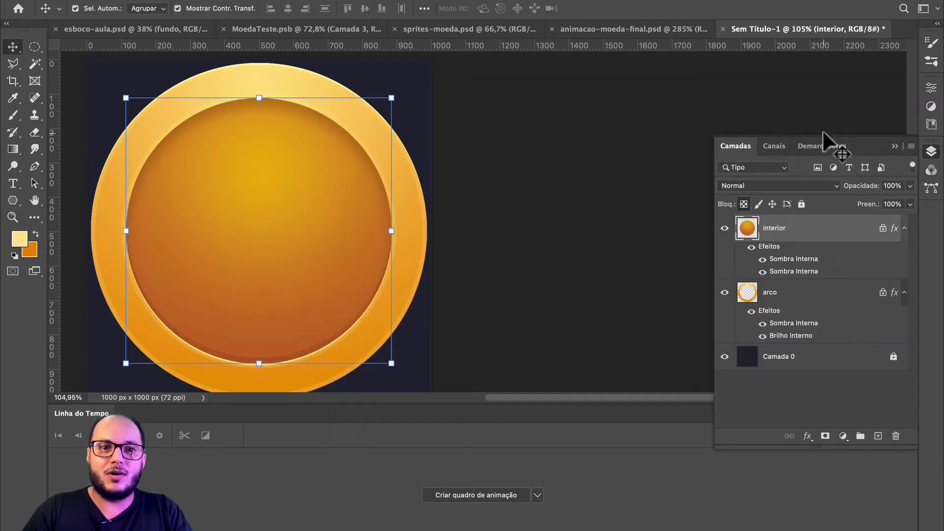
pyautogui.click(511, 243)
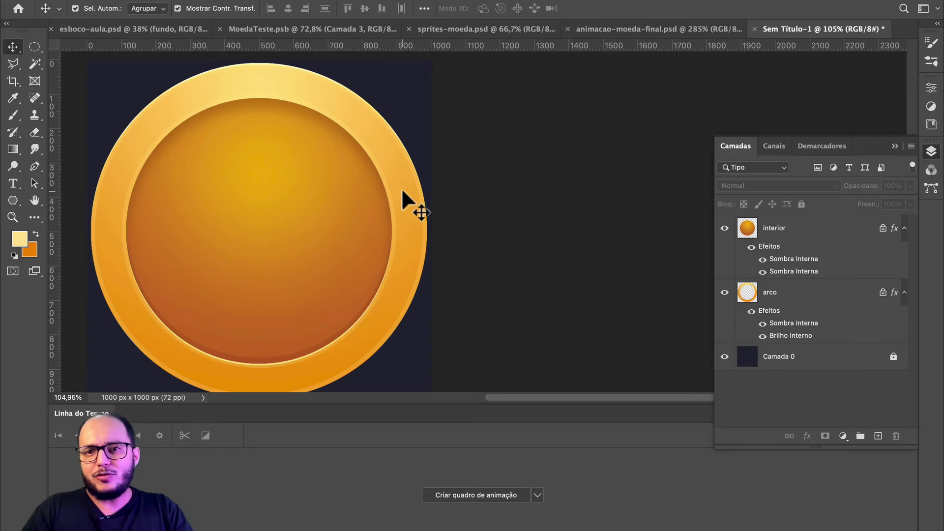
pyautogui.press('super+0')
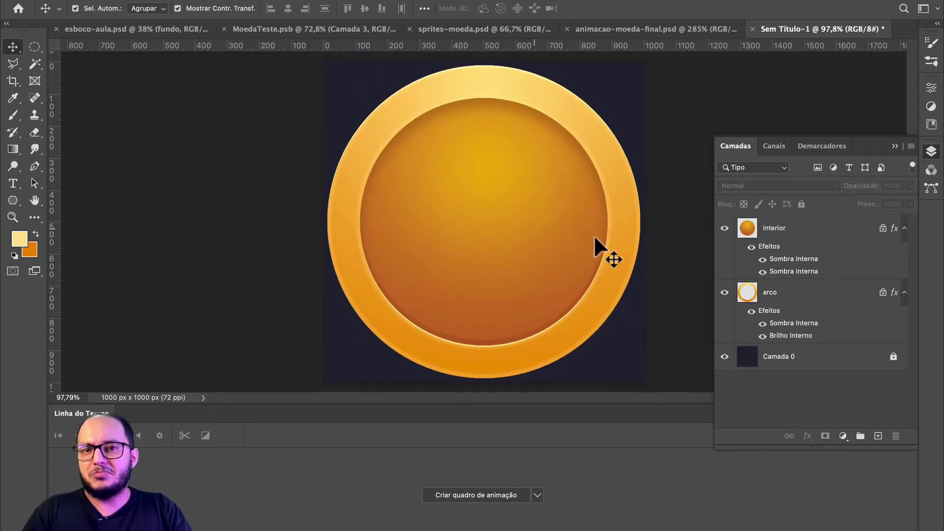
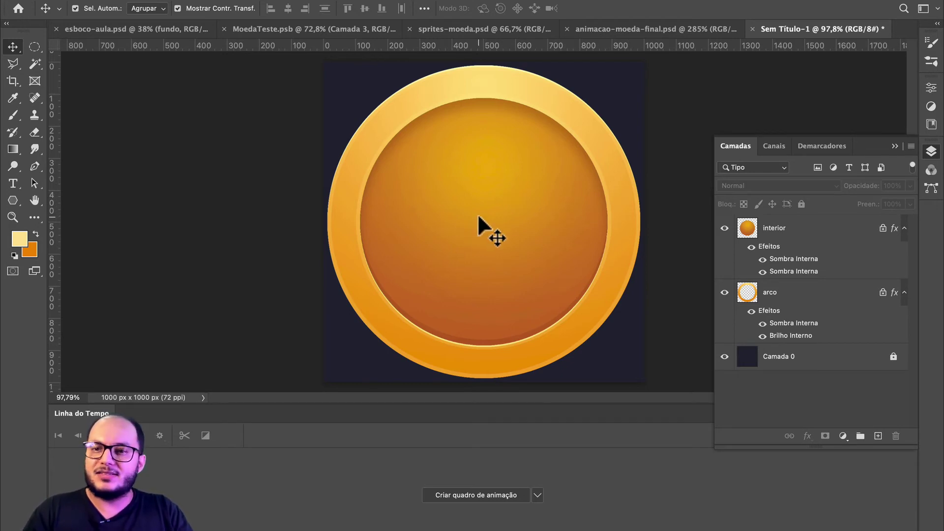
# - Try a Hue/Saturation adjustment layer over the coin with hue +10 and saturation -29, and delete it
pyautogui.click(775, 240)
pyautogui.click(841, 435)
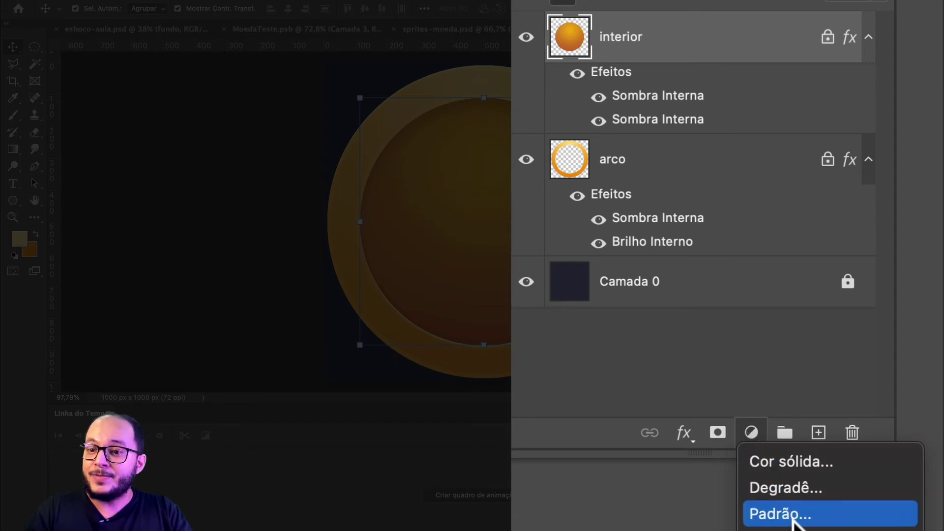
pyautogui.click(826, 359)
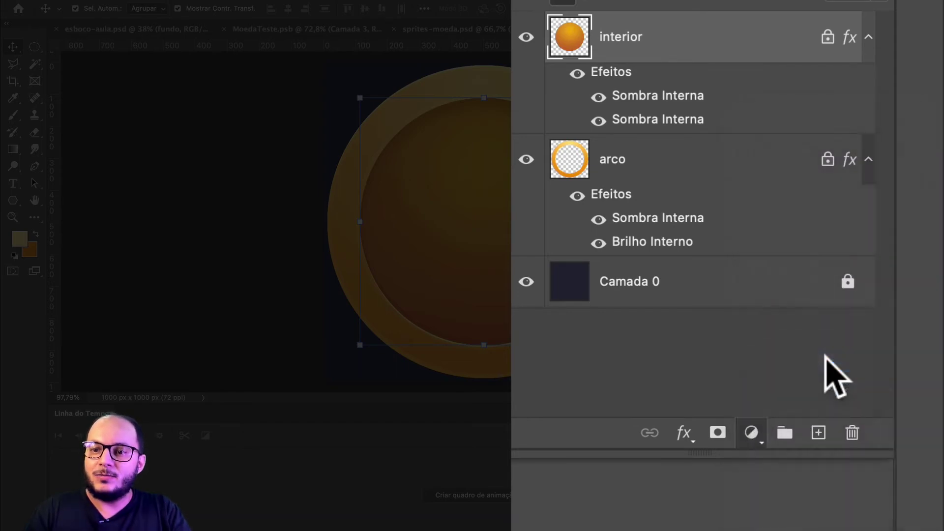
pyautogui.moveTo(825, 173)
pyautogui.mouseDown()
pyautogui.moveTo(798, 173)
pyautogui.moveTo(841, 170)
pyautogui.moveTo(798, 175)
pyautogui.moveTo(809, 175)
pyautogui.moveTo(789, 199)
pyautogui.moveTo(790, 175)
pyautogui.moveTo(750, 176)
pyautogui.moveTo(826, 182)
pyautogui.mouseUp()
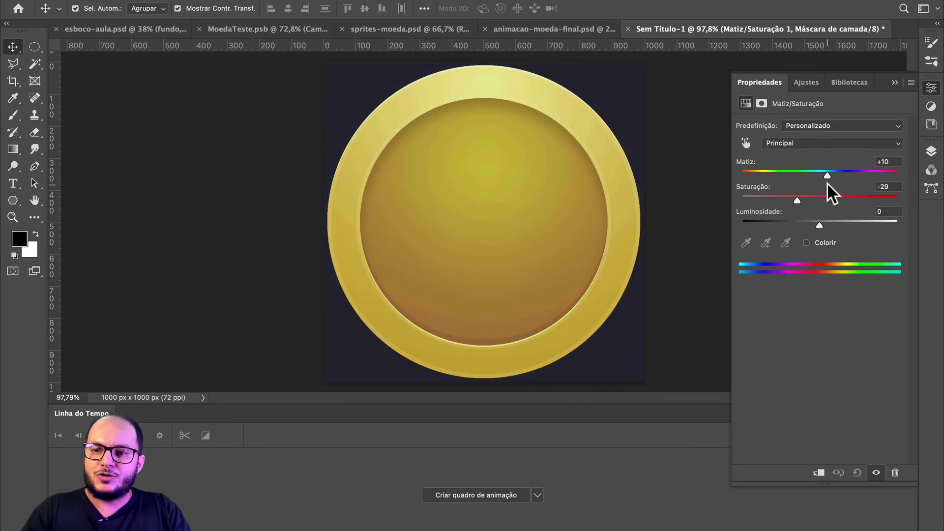
pyautogui.click(894, 473)
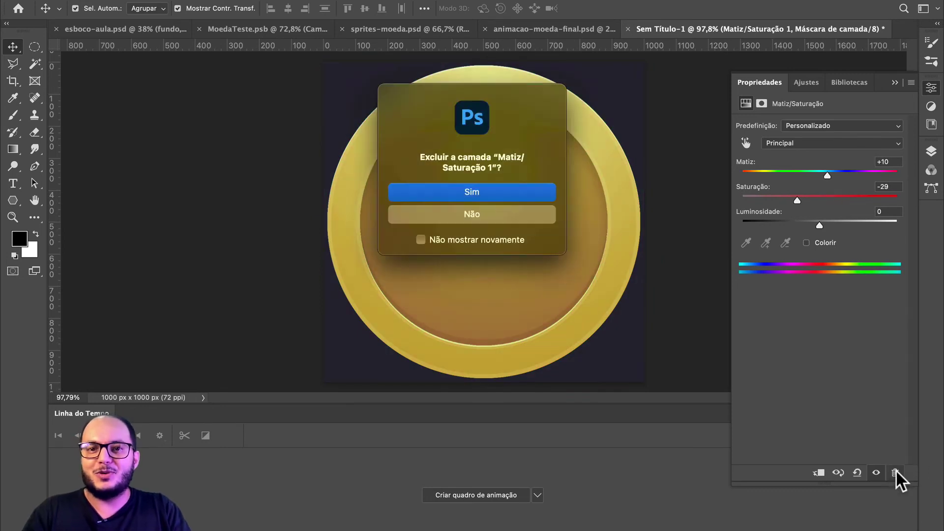
pyautogui.click(494, 193)
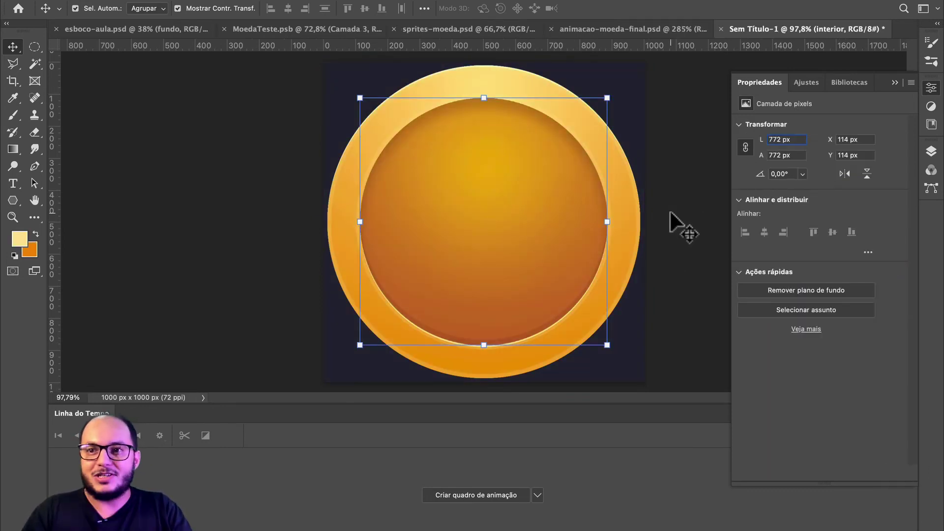
pyautogui.click(894, 83)
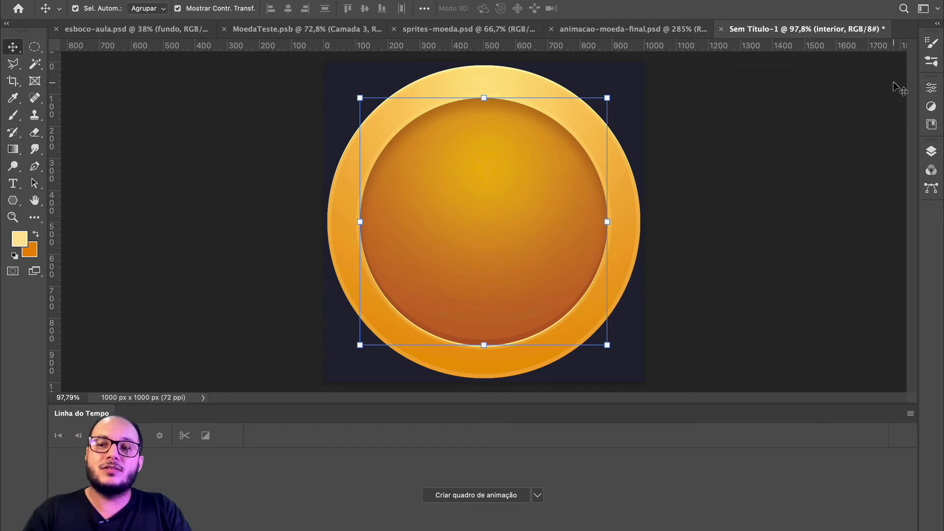
pyautogui.click(761, 177)
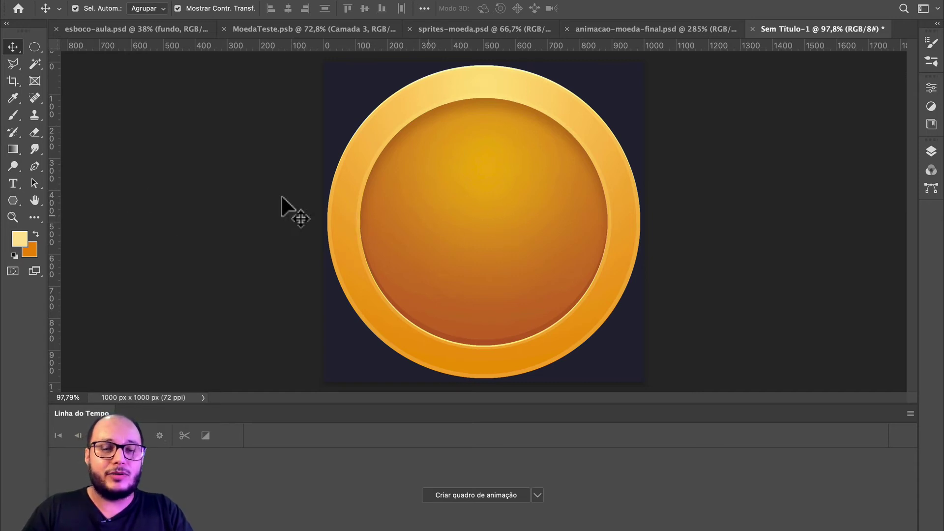
# - Draw a five-sided polygon about 502 × 478 px over the coin's upper area with the Polygon tool in path mode
pyautogui.rightClick(14, 201)
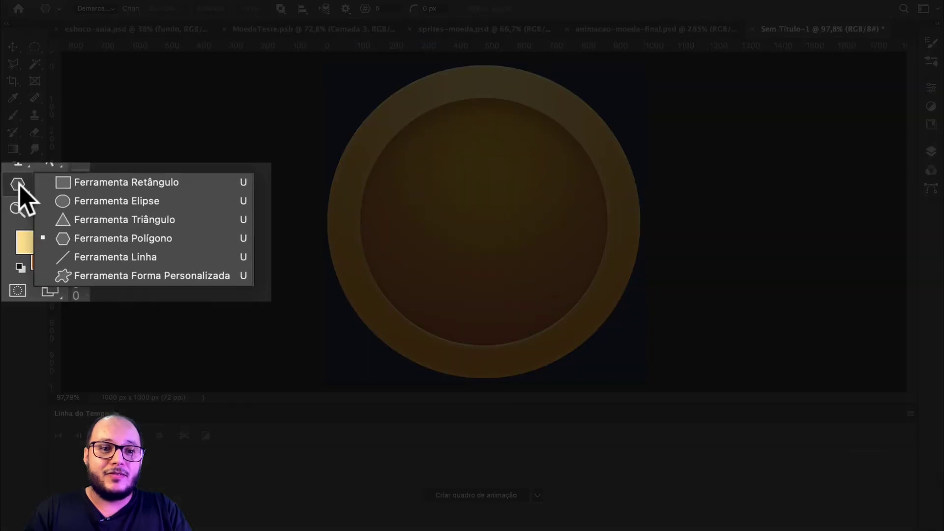
pyautogui.click(96, 239)
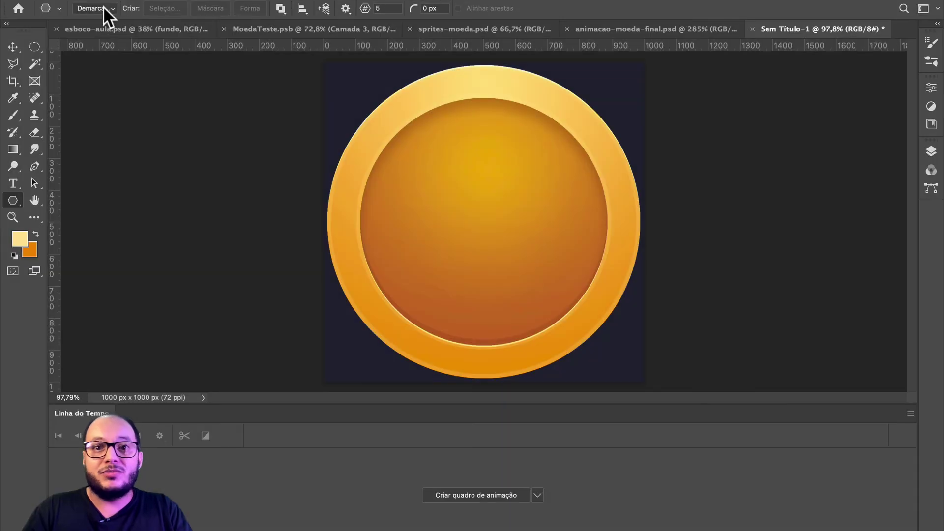
pyautogui.click(103, 8)
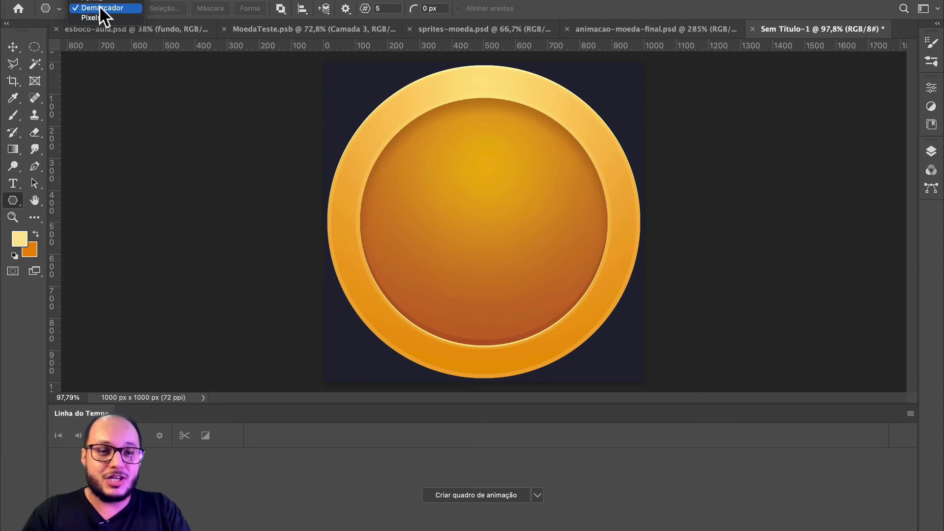
pyautogui.click(101, 7)
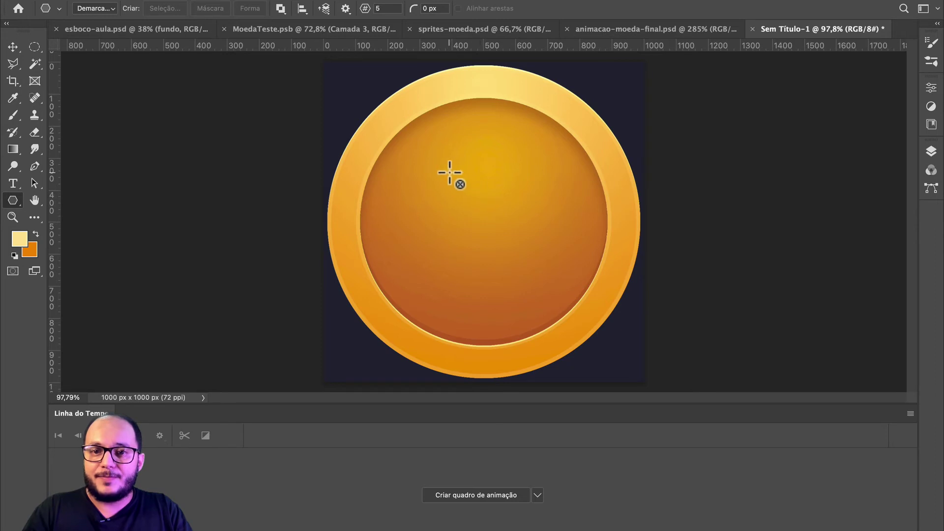
pyautogui.moveTo(449, 172); pyautogui.dragTo(547, 280)
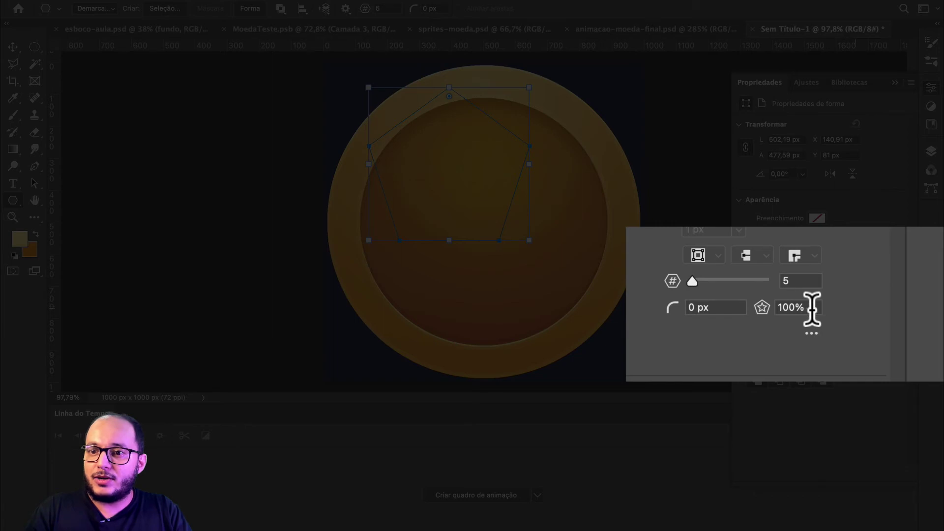
# - Turn the pentagon path into a star with an 8 px corner radius and a 70% star ratio
pyautogui.moveTo(794, 307); pyautogui.dragTo(762, 308)
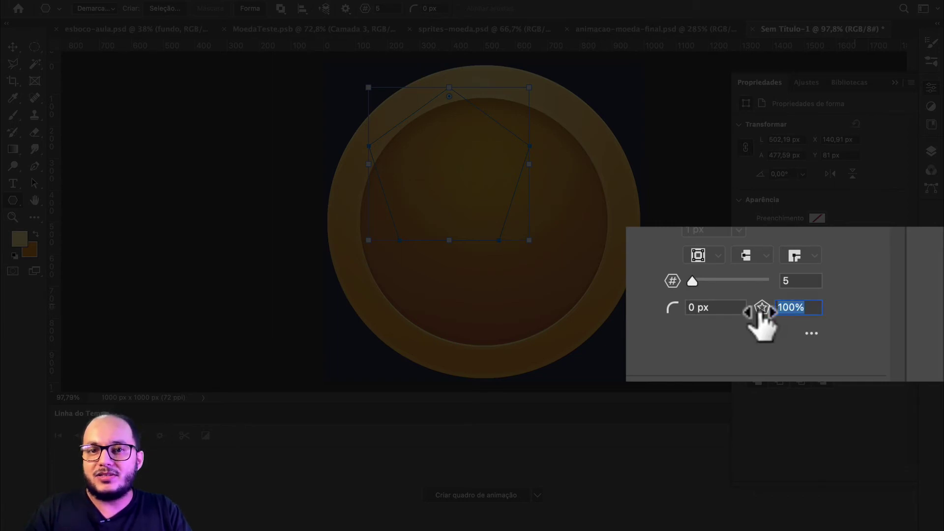
pyautogui.moveTo(761, 314); pyautogui.dragTo(805, 326)
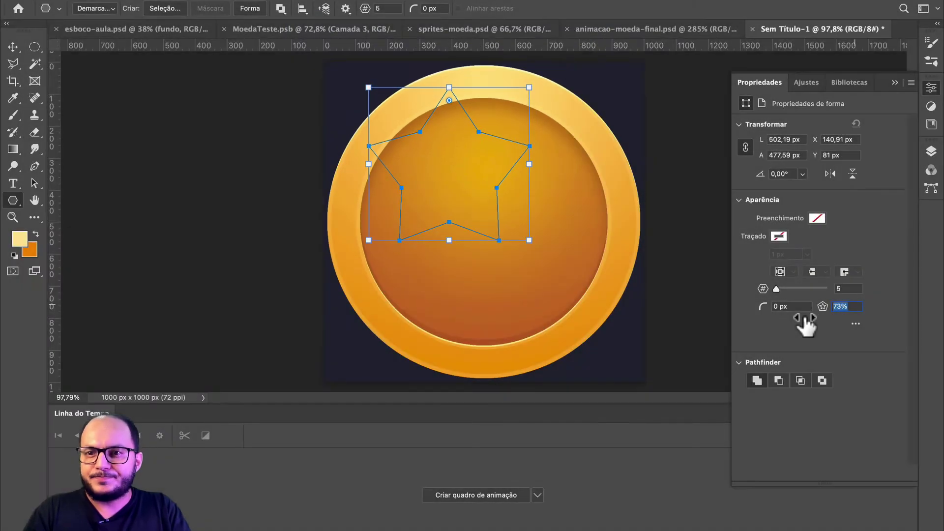
pyautogui.moveTo(805, 326); pyautogui.dragTo(804, 327)
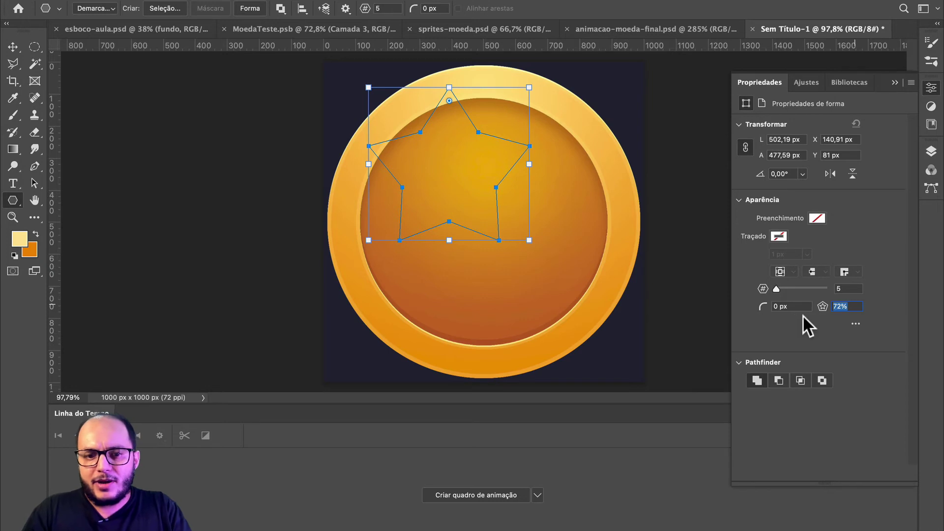
pyautogui.click(738, 308)
pyautogui.write('8')
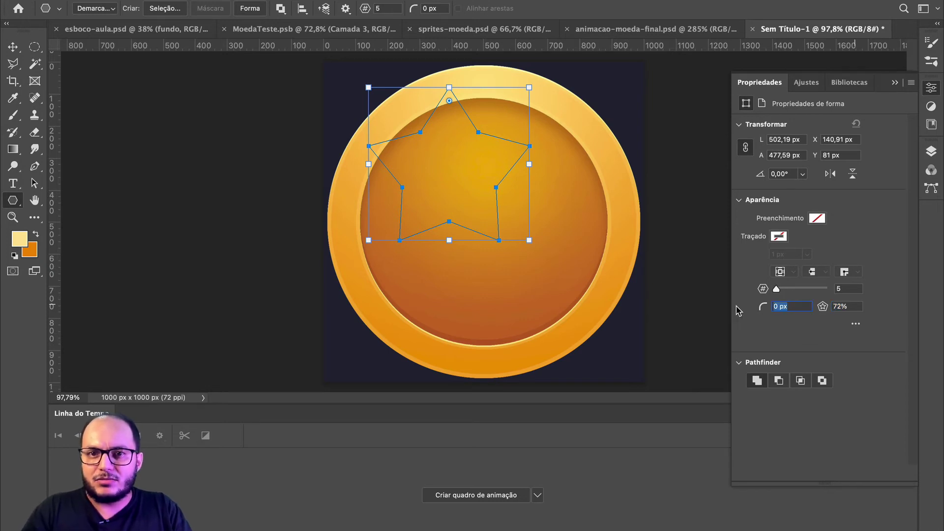
pyautogui.press('Tab')
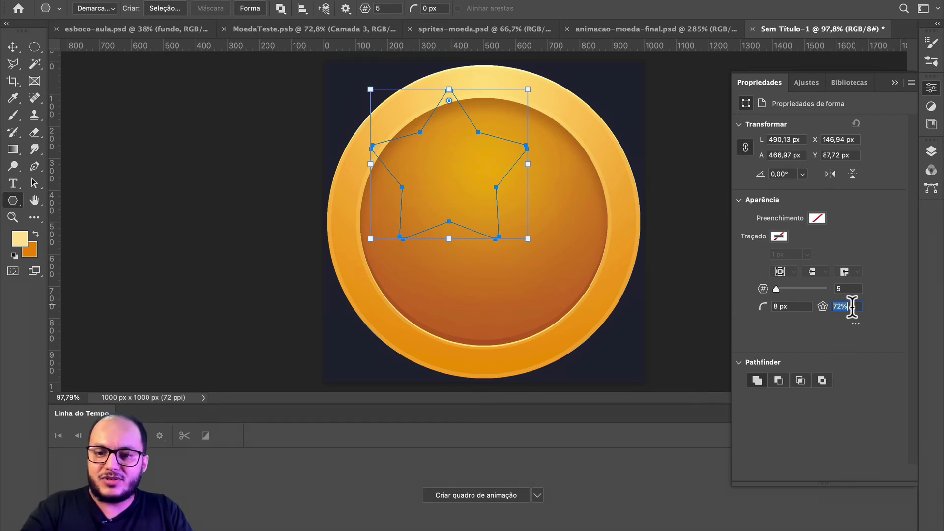
pyautogui.write('70')
pyautogui.press('Tab')
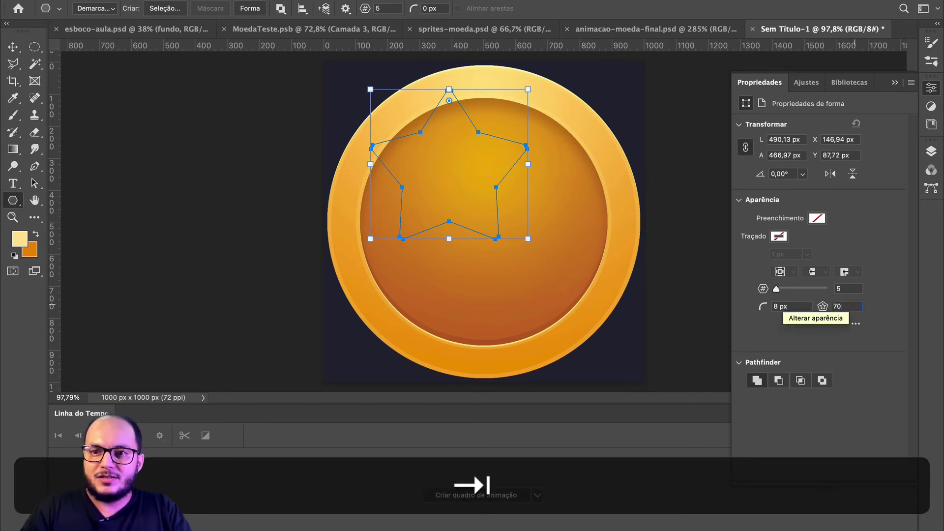
# - Try the star with three sides and set its number of sides back to 5
pyautogui.moveTo(777, 288)
pyautogui.mouseDown()
pyautogui.moveTo(794, 287)
pyautogui.moveTo(765, 295)
pyautogui.mouseUp()
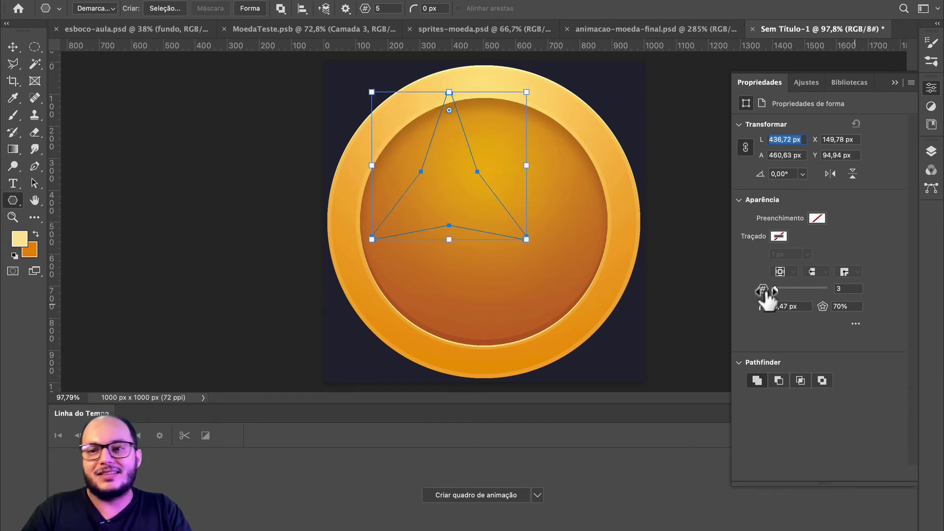
pyautogui.click(851, 289)
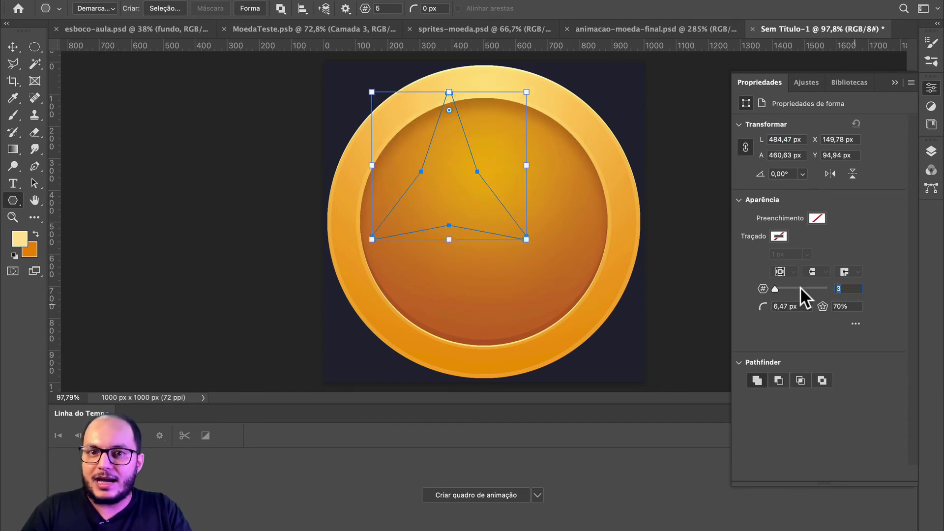
pyautogui.write('5')
pyautogui.press('Tab')
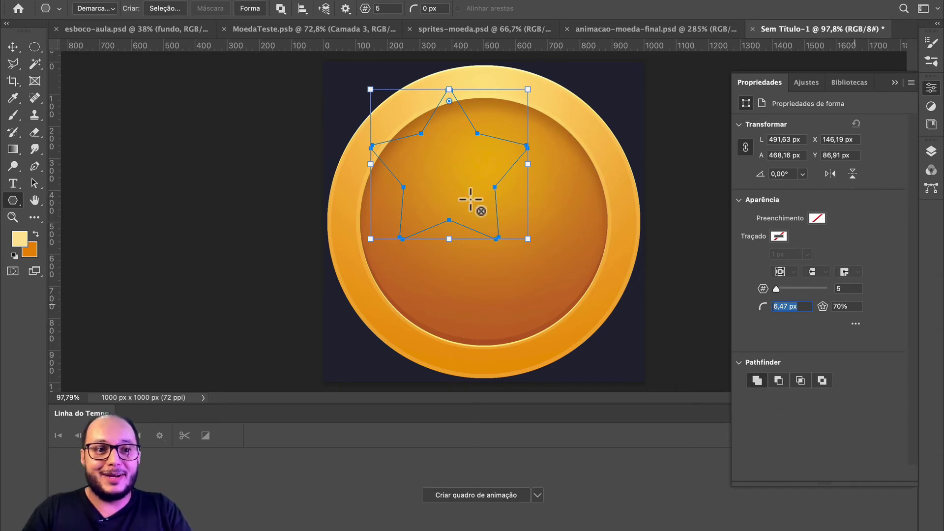
# - Move the star path to the middle of the coin's interior, at about X 254 px and Y 251 px
pyautogui.click(35, 186)
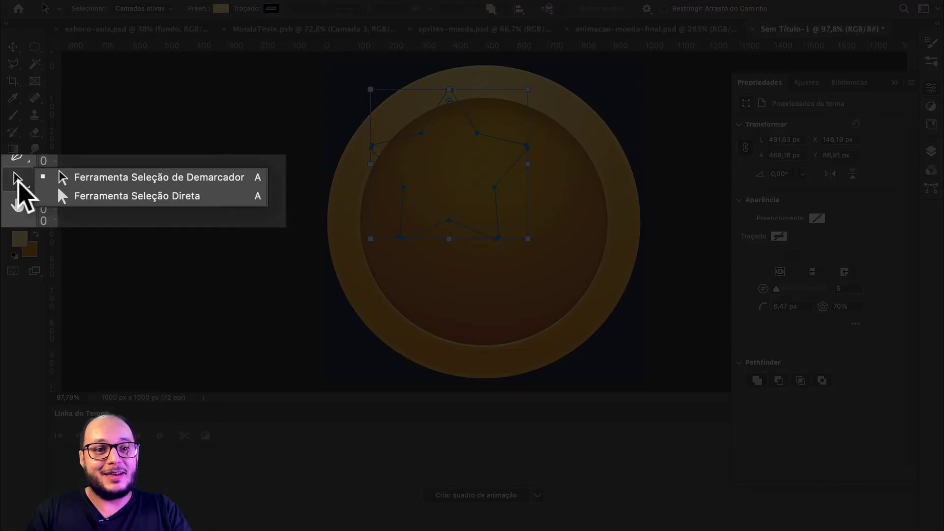
pyautogui.click(125, 197)
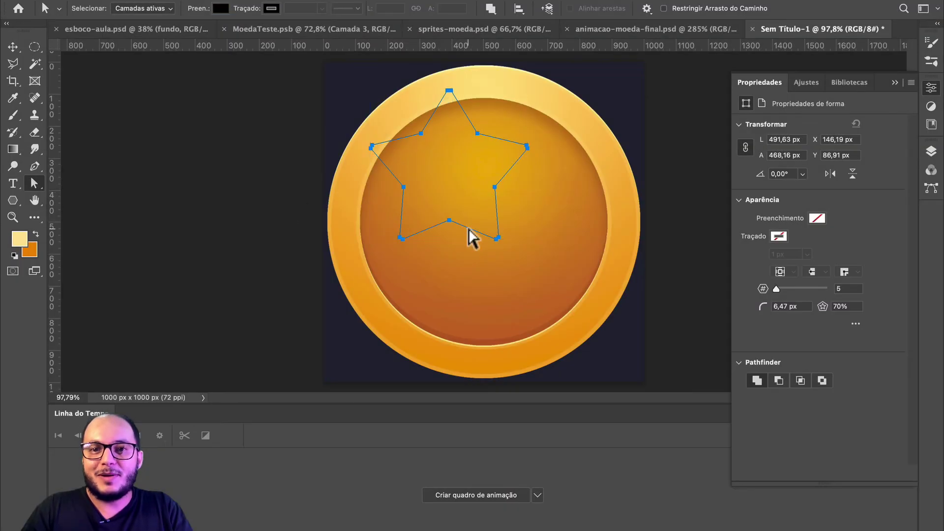
pyautogui.moveTo(468, 229); pyautogui.dragTo(502, 281)
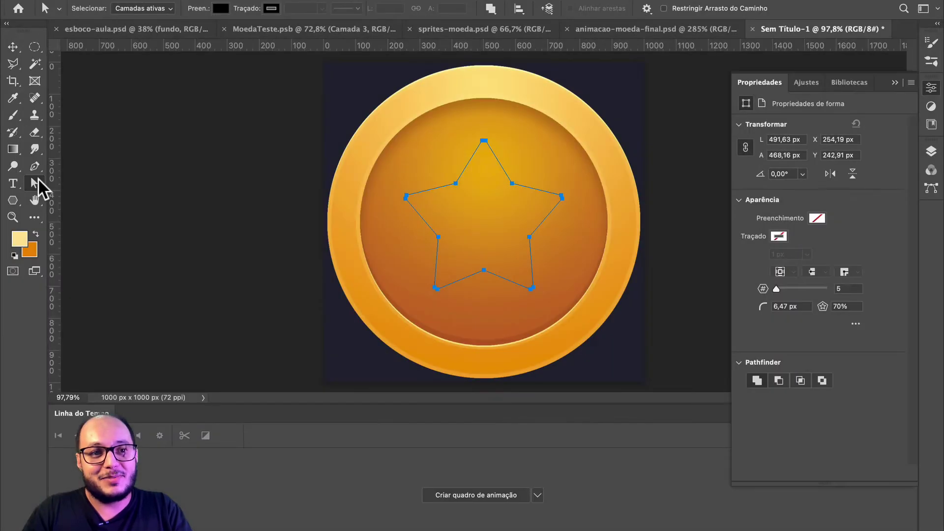
pyautogui.press('a')
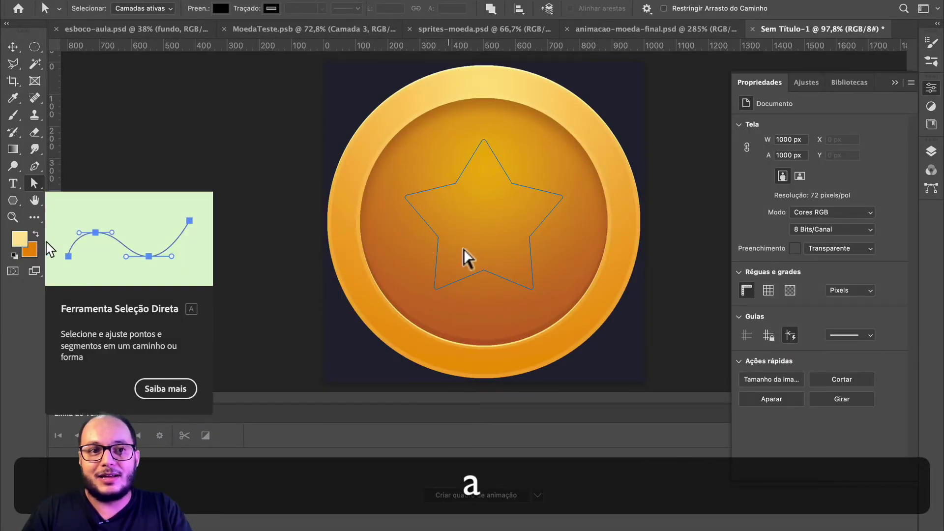
pyautogui.press('Escape')
pyautogui.press('super+z')
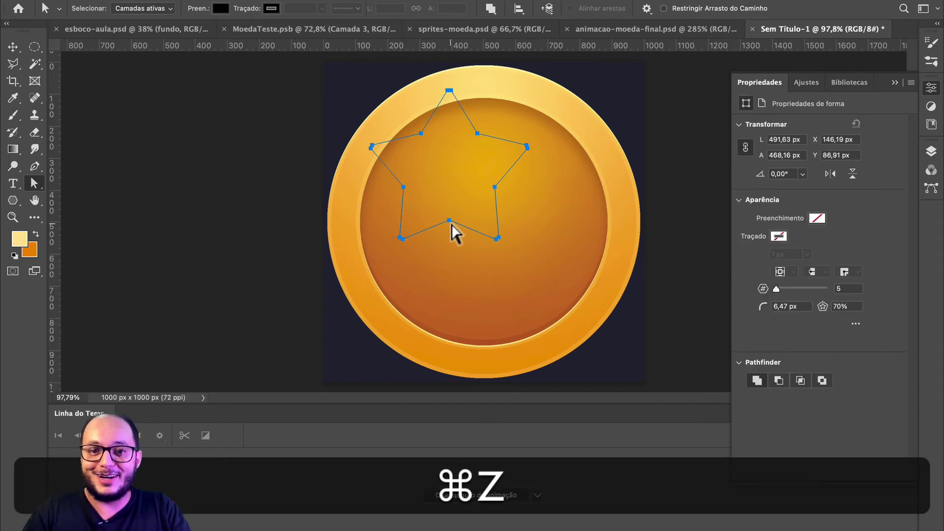
pyautogui.moveTo(463, 224); pyautogui.dragTo(495, 276)
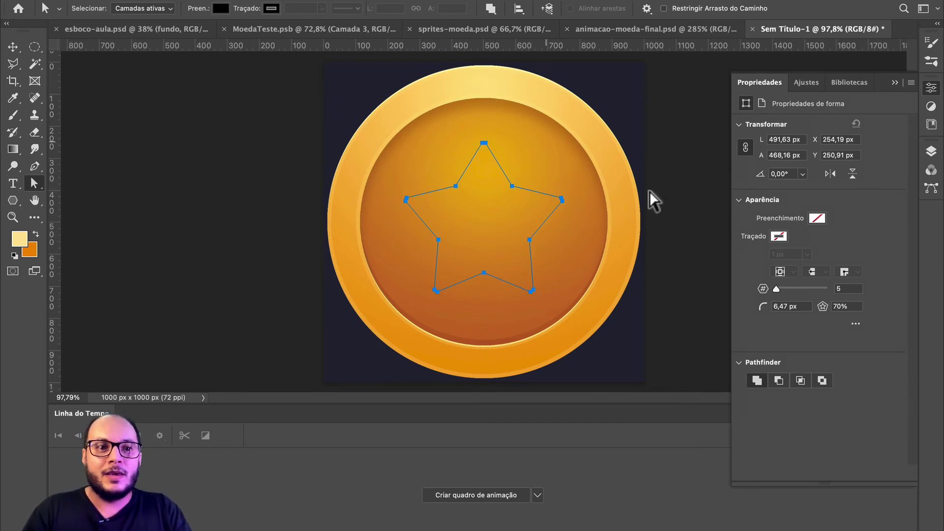
# - Convert the star path into a new anti-aliased selection with a feather radius of 0 pixels
pyautogui.click(13, 201)
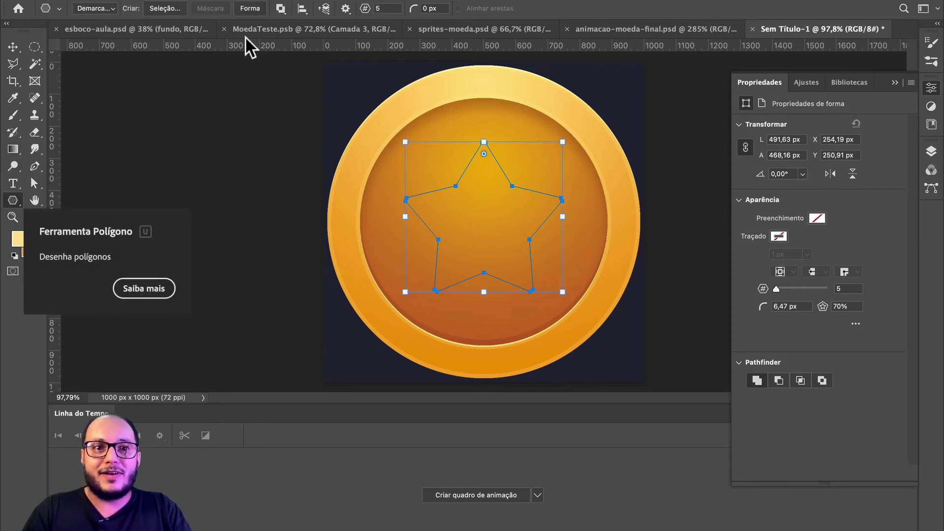
pyautogui.click(165, 8)
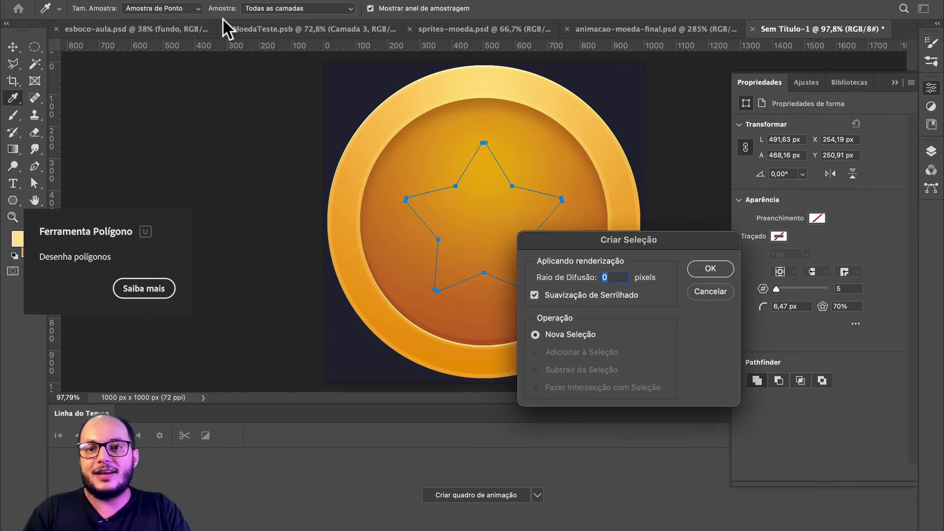
pyautogui.click(710, 268)
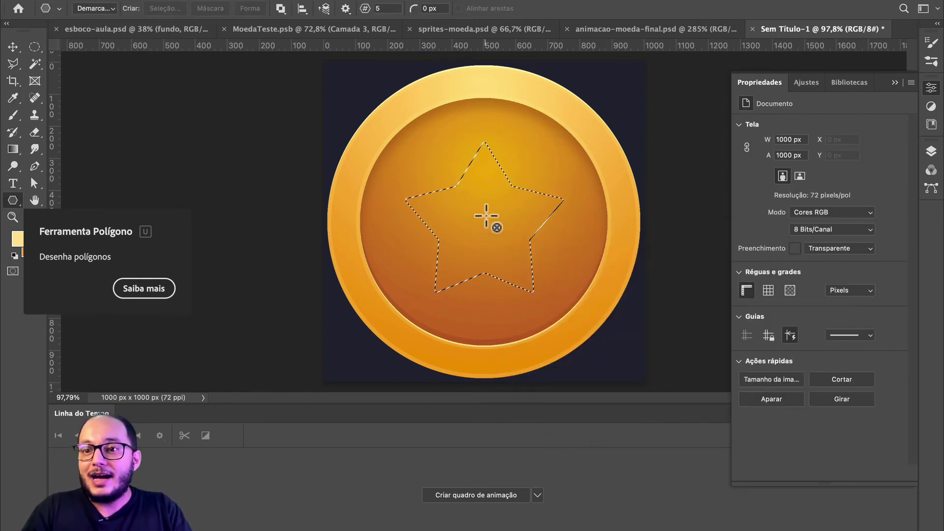
# - Add a layer named "estrela" above the interior and fill the star selection with the light yellow foreground colour
pyautogui.click(933, 153)
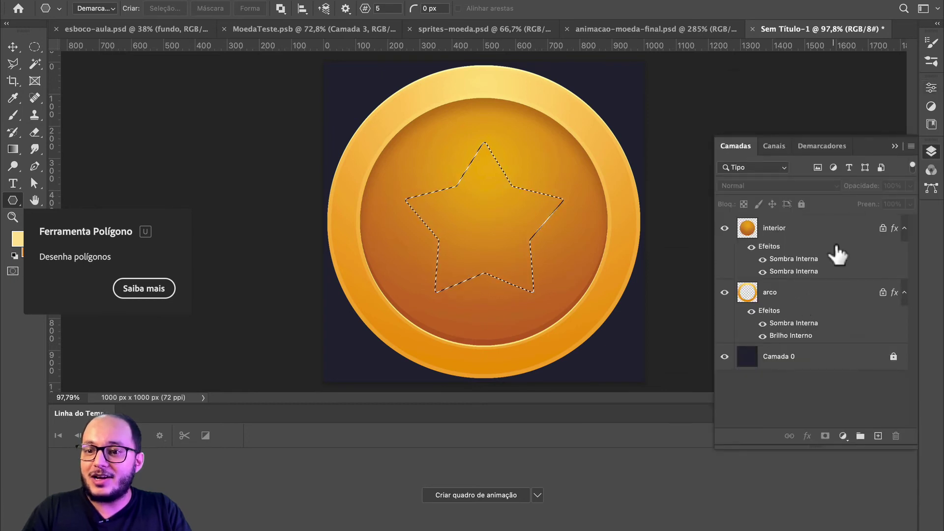
pyautogui.click(878, 436)
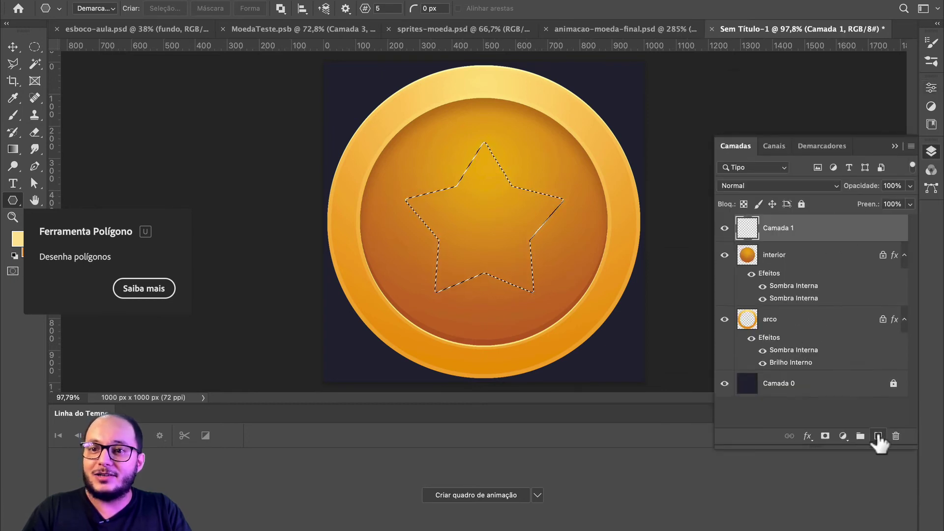
pyautogui.doubleClick(784, 228)
pyautogui.write('estrela')
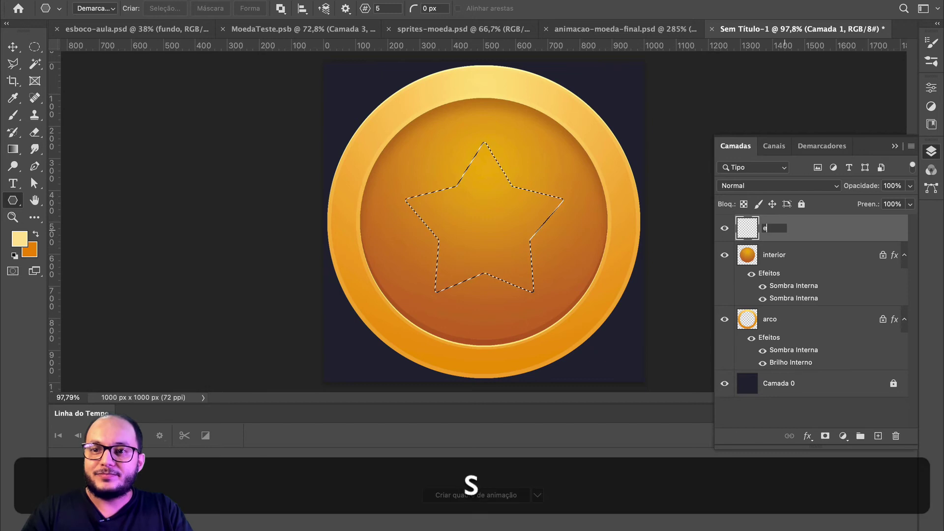
pyautogui.press('Return')
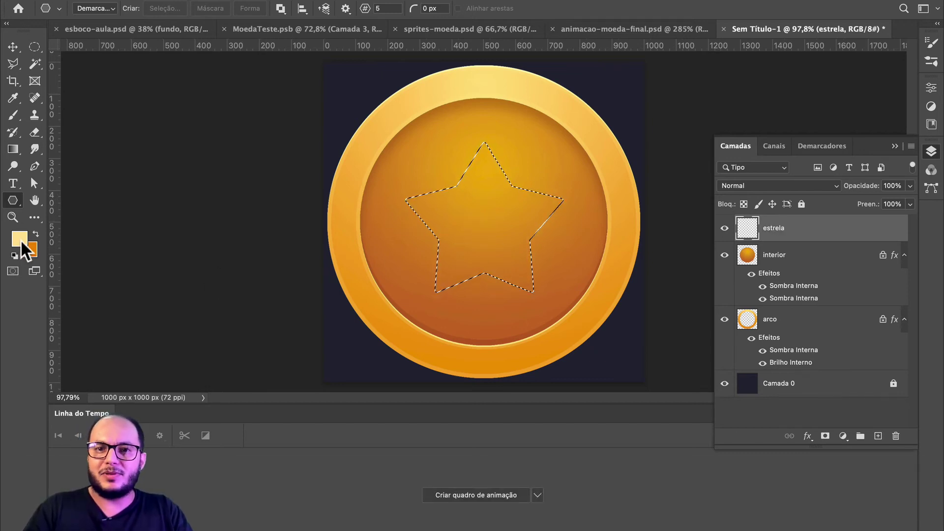
pyautogui.hotkey('shift', 'BackSpace')
pyautogui.hotkey('shift', 'Return')
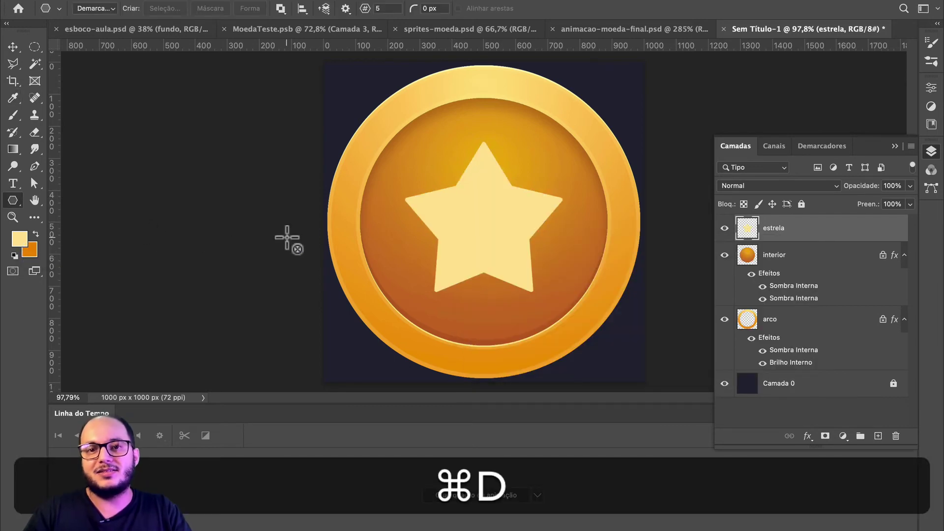
# - Try moving the filled star slightly upward on the coin and undo the move
pyautogui.press('v')
pyautogui.moveTo(490, 224); pyautogui.dragTo(492, 213)
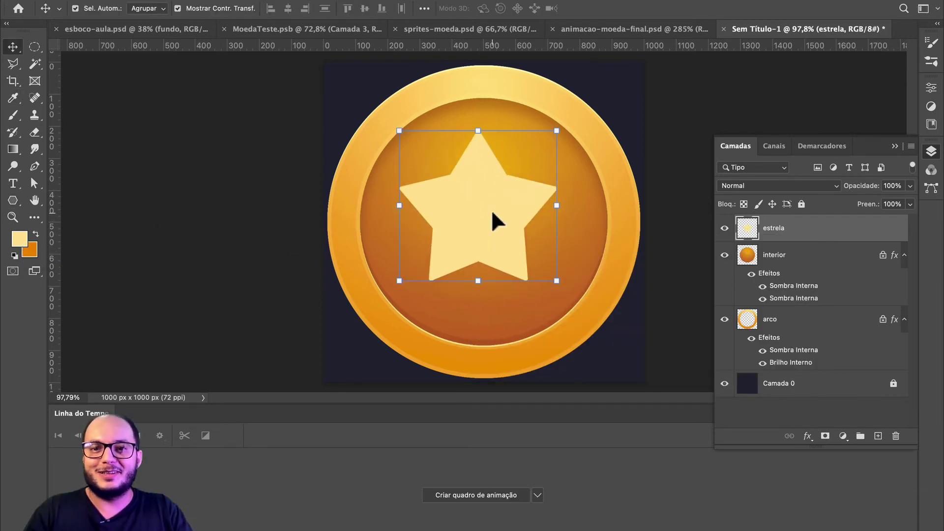
pyautogui.press('super+z')
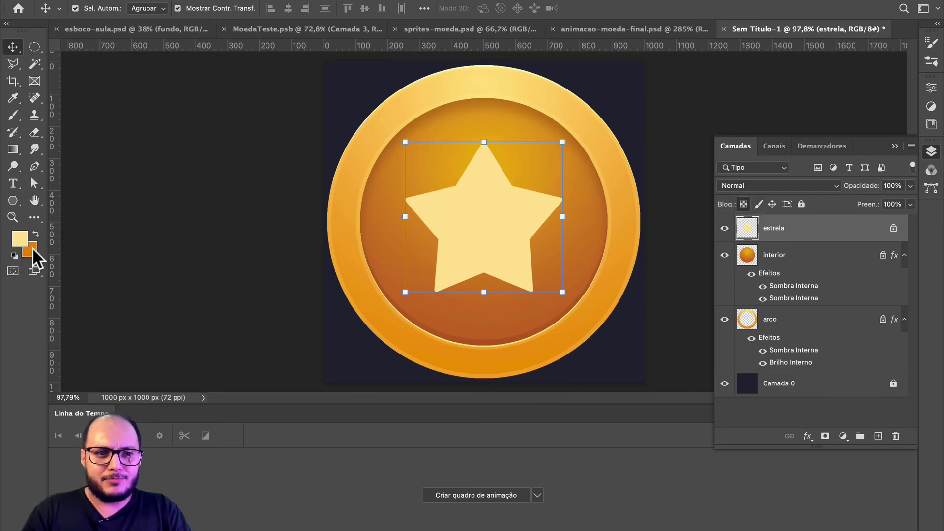
# - Shade the star from its upper tip down to its lower notch with repeated radial gradients at 20% opacity
pyautogui.click(13, 148)
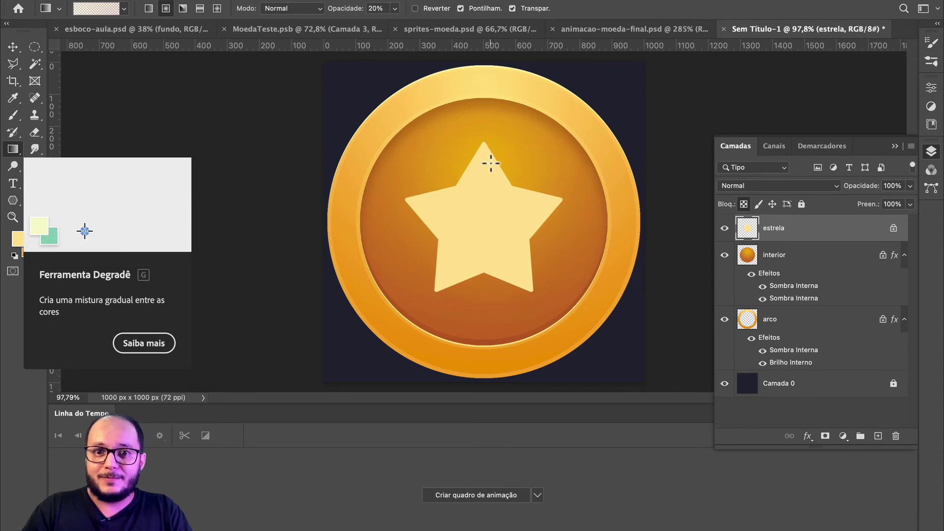
pyautogui.moveTo(485, 158); pyautogui.dragTo(482, 270)
pyautogui.moveTo(480, 154); pyautogui.dragTo(480, 268)
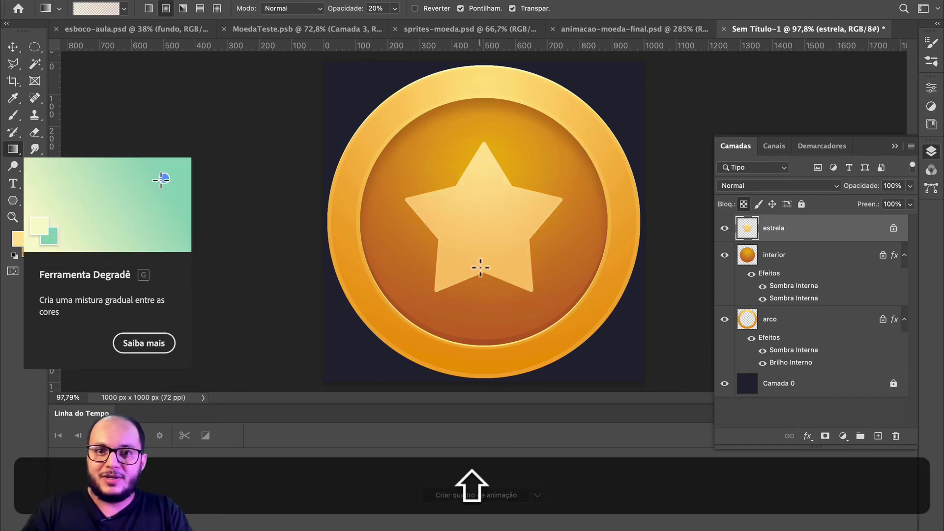
pyautogui.moveTo(482, 158)
pyautogui.mouseDown()
pyautogui.moveTo(482, 354)
pyautogui.moveTo(480, 261)
pyautogui.mouseUp()
pyautogui.moveTo(488, 182); pyautogui.dragTo(484, 273)
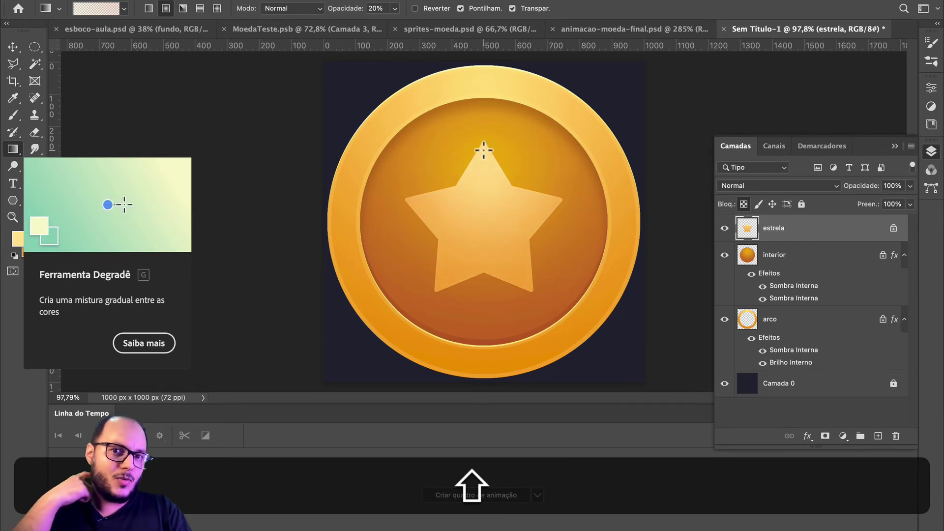
pyautogui.moveTo(482, 149); pyautogui.dragTo(483, 274)
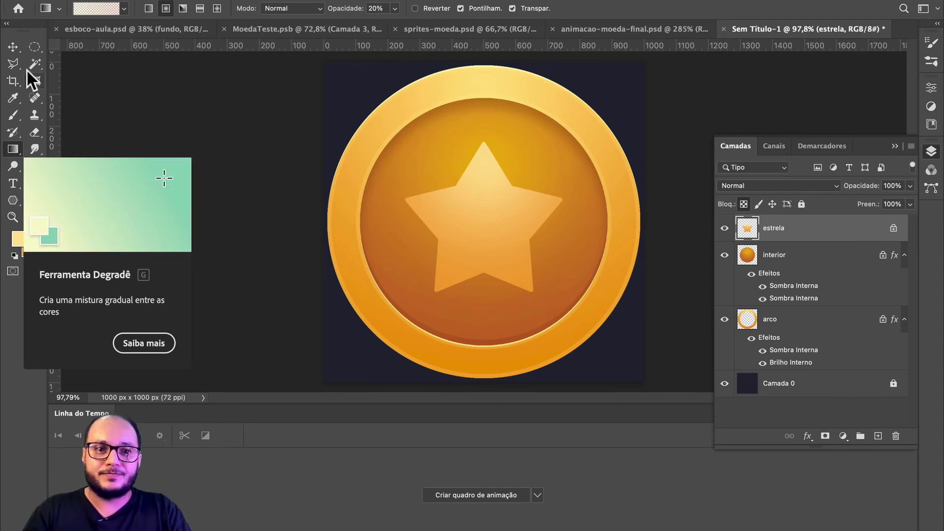
pyautogui.click(31, 48)
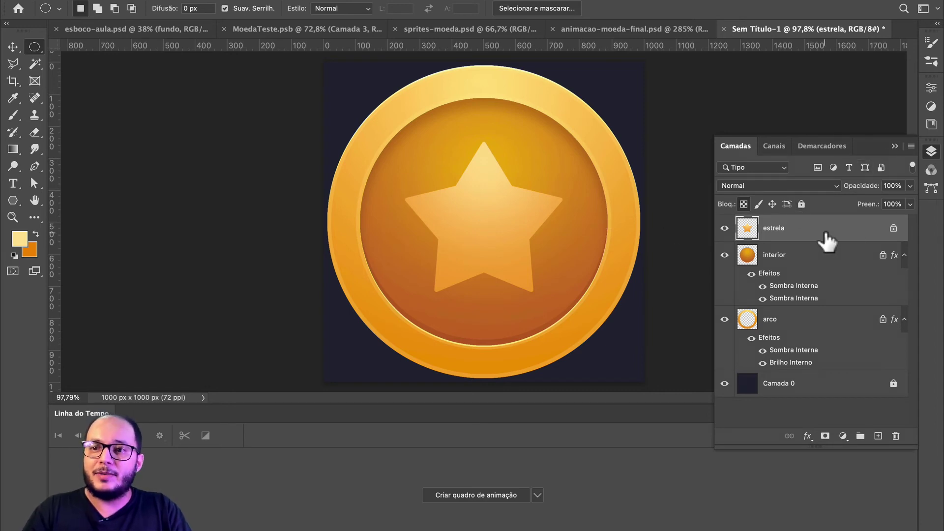
pyautogui.doubleClick(860, 237)
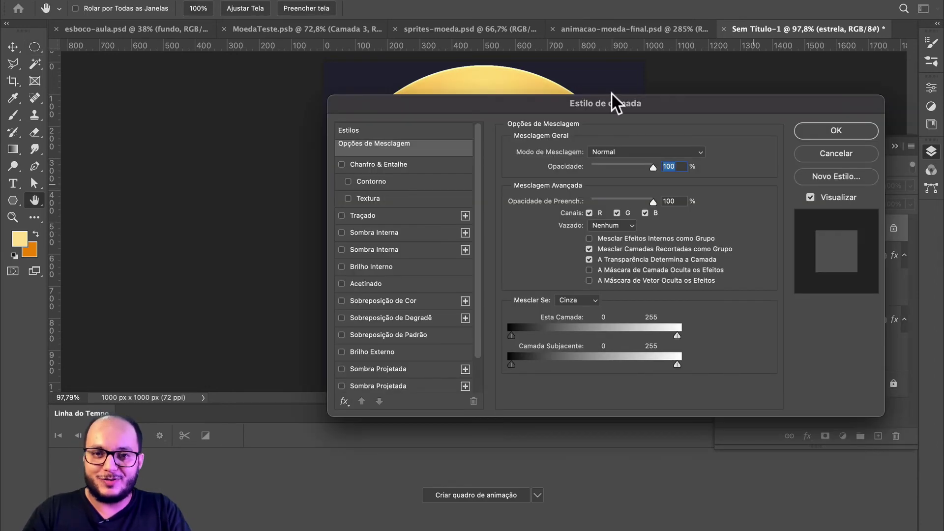
pyautogui.press('Escape')
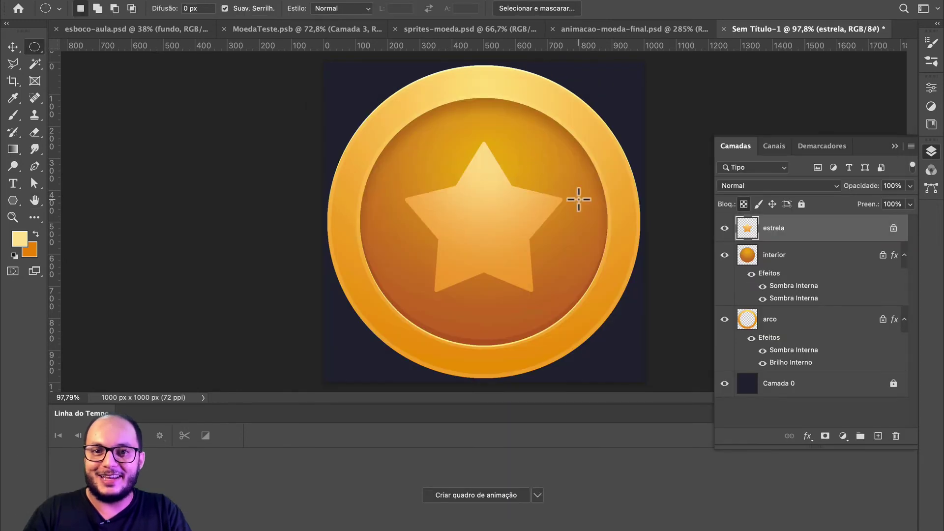
# - Enable a Drop Shadow effect in the estrela layer's style and show its settings
pyautogui.scroll(4, 579, 199)
pyautogui.press('space')
pyautogui.moveTo(578, 199); pyautogui.dragTo(422, 196)
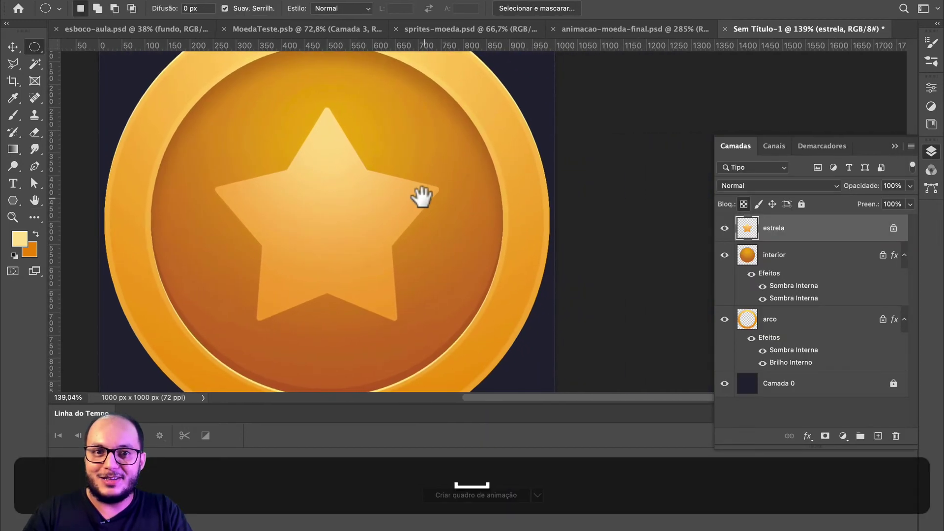
pyautogui.scroll(3, 422, 197)
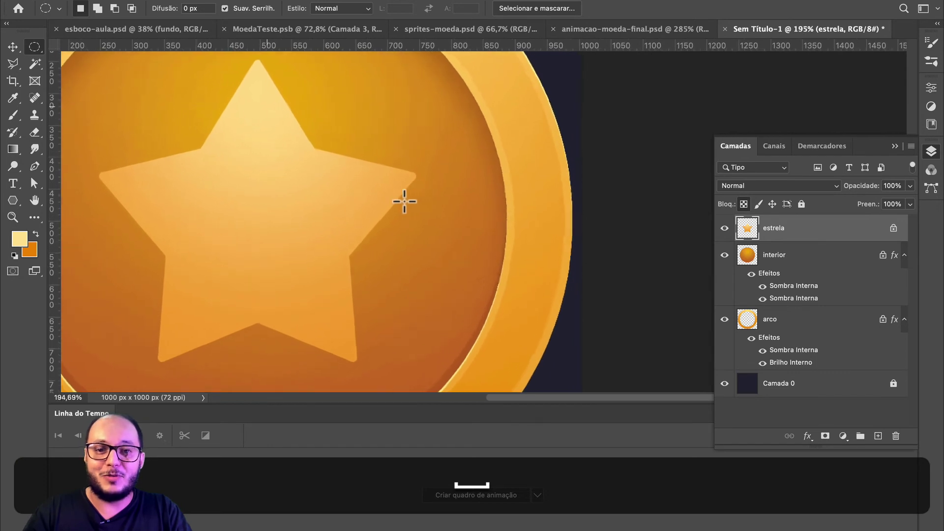
pyautogui.scroll(3, 404, 201)
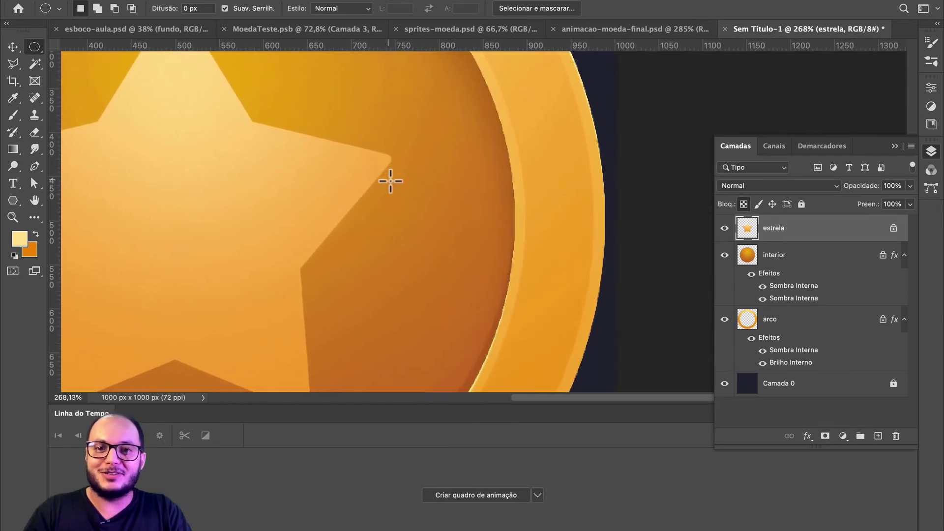
pyautogui.scroll(-3, 390, 181)
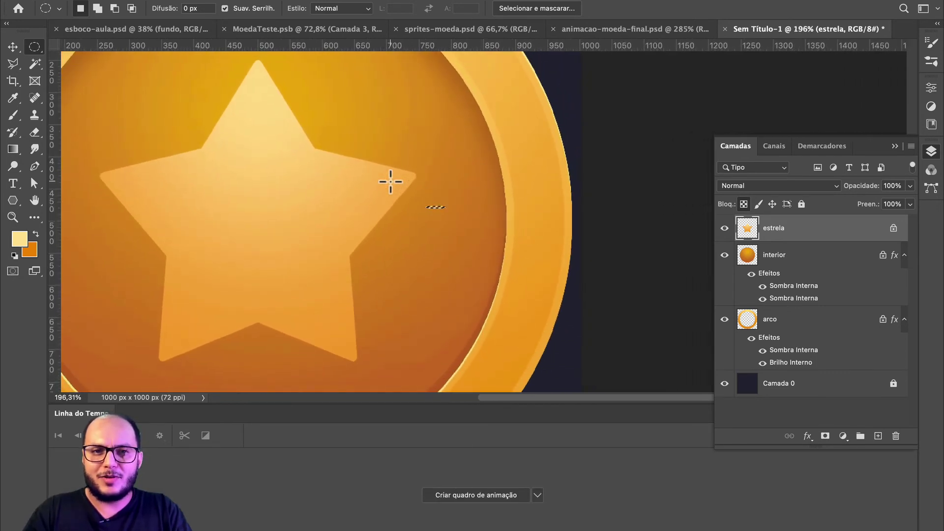
pyautogui.press('super+d')
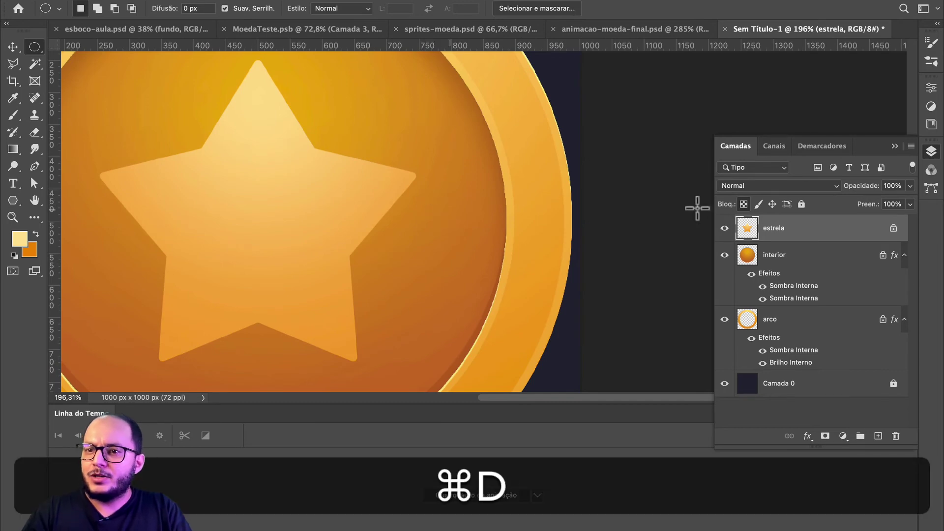
pyautogui.doubleClick(847, 231)
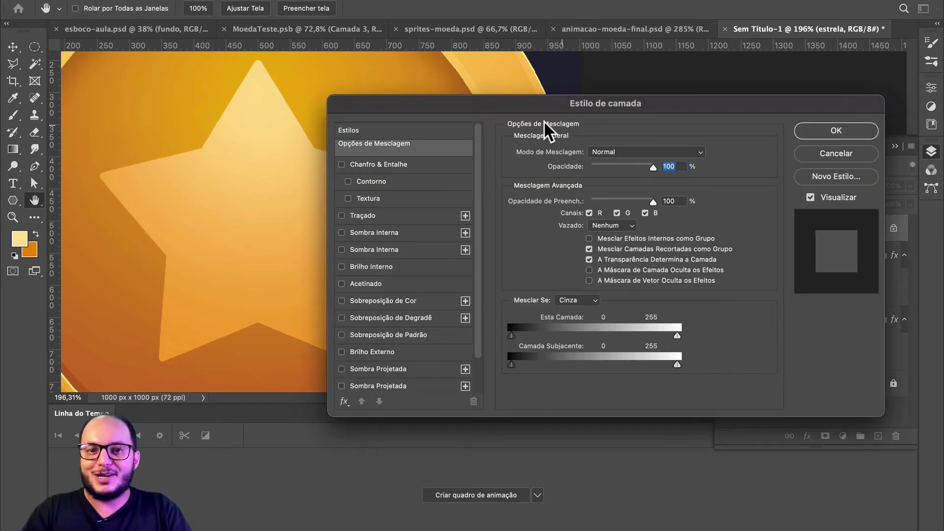
pyautogui.moveTo(511, 104); pyautogui.dragTo(544, 91)
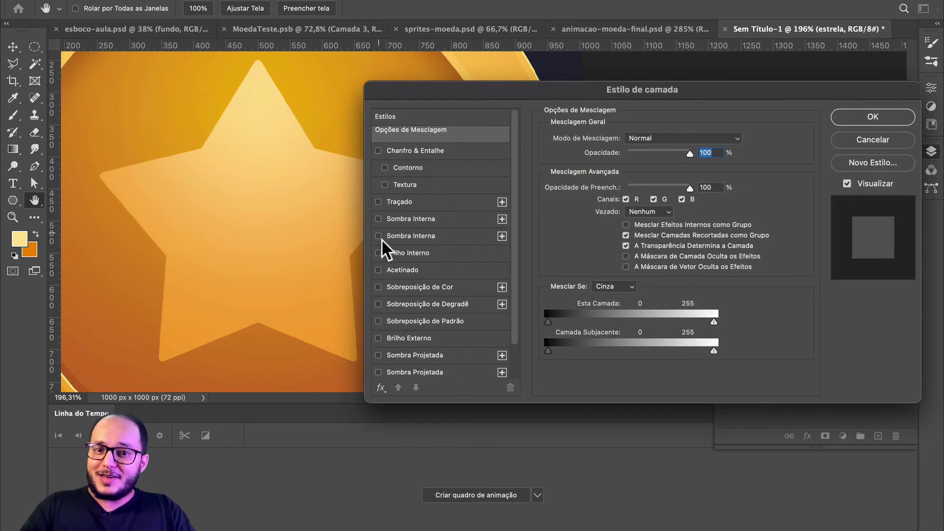
pyautogui.scroll(-1, 376, 341)
pyautogui.click(378, 344)
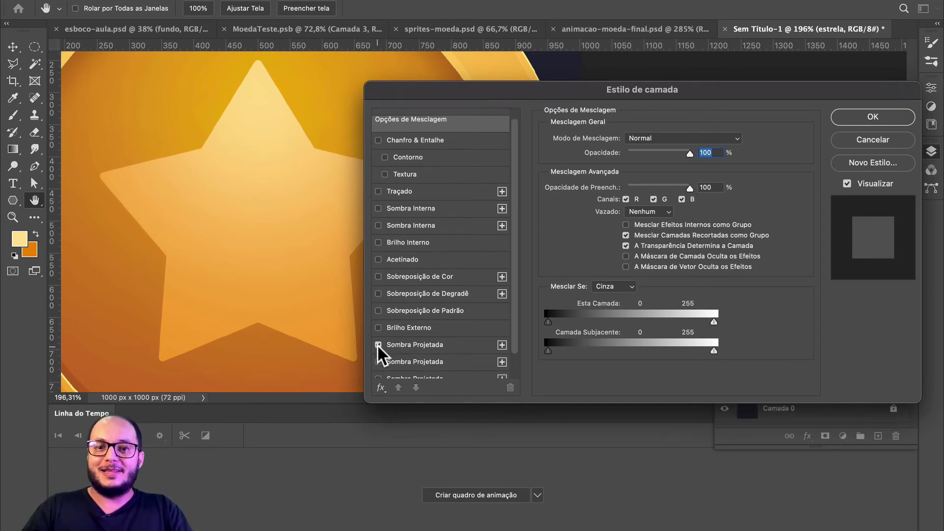
pyautogui.click(433, 344)
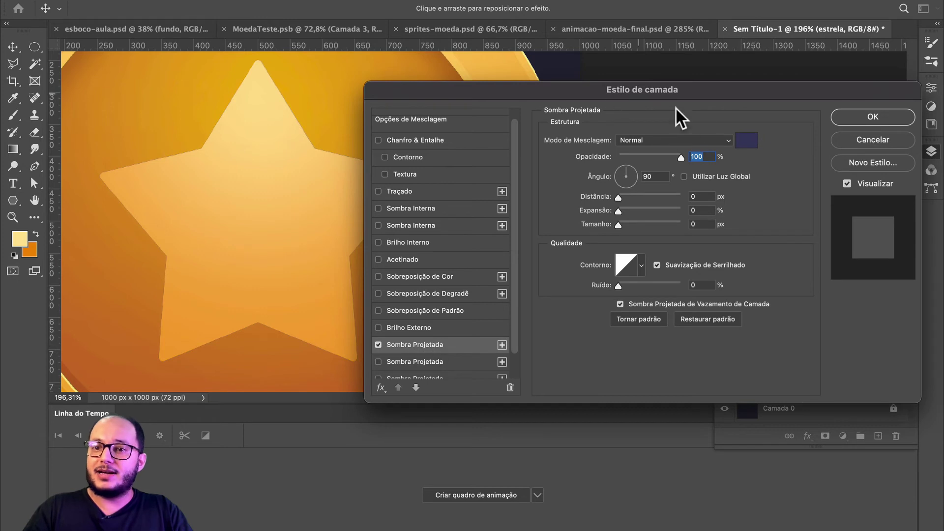
# - Set the star's Drop Shadow colour to dark red #591e12 and its opacity to 85%, toggling the effect to compare
pyautogui.click(746, 140)
pyautogui.click(767, 344)
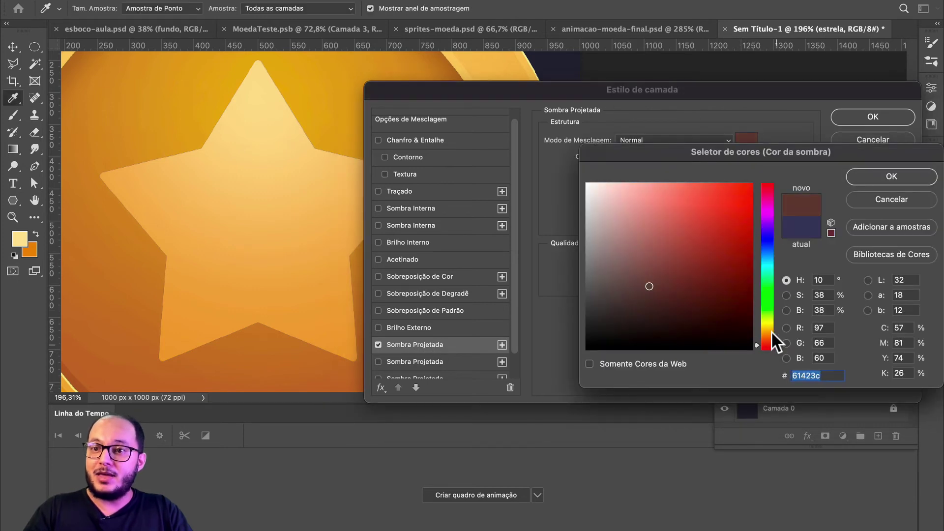
pyautogui.click(722, 289)
pyautogui.click(887, 177)
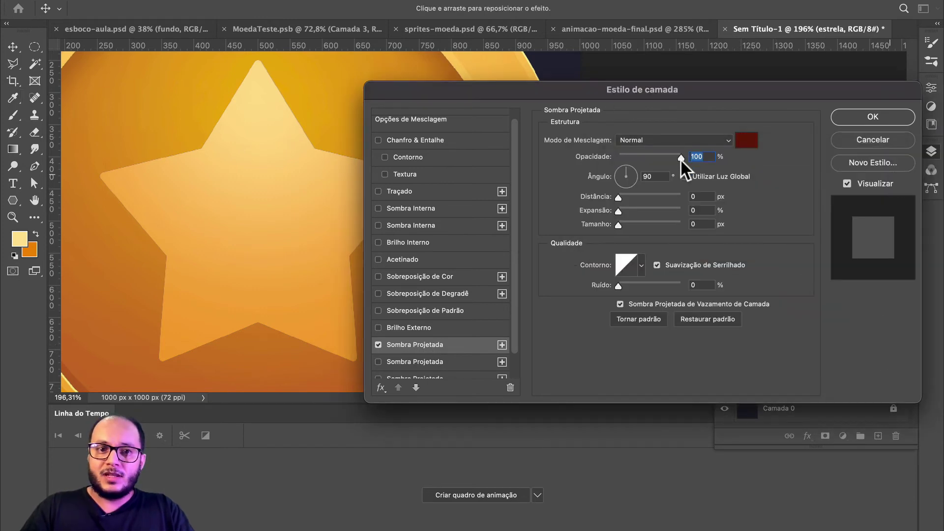
pyautogui.moveTo(681, 158); pyautogui.dragTo(671, 158)
pyautogui.moveTo(628, 93)
pyautogui.mouseDown()
pyautogui.moveTo(447, 133)
pyautogui.moveTo(343, 139)
pyautogui.moveTo(633, 84)
pyautogui.mouseUp()
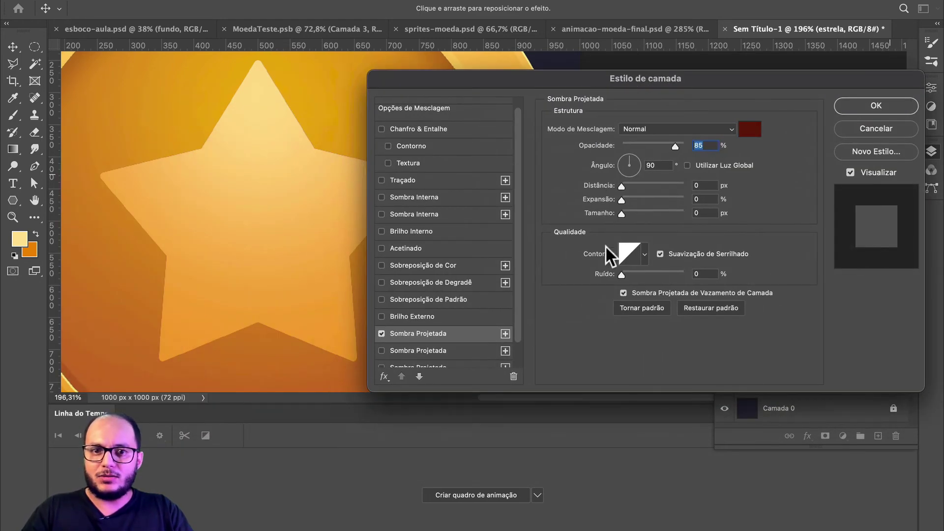
pyautogui.click(382, 334)
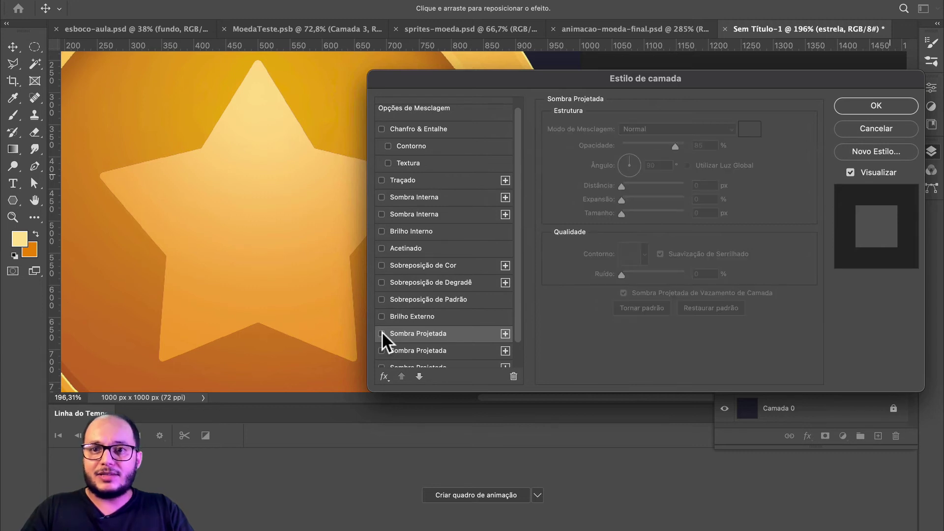
pyautogui.click(382, 334)
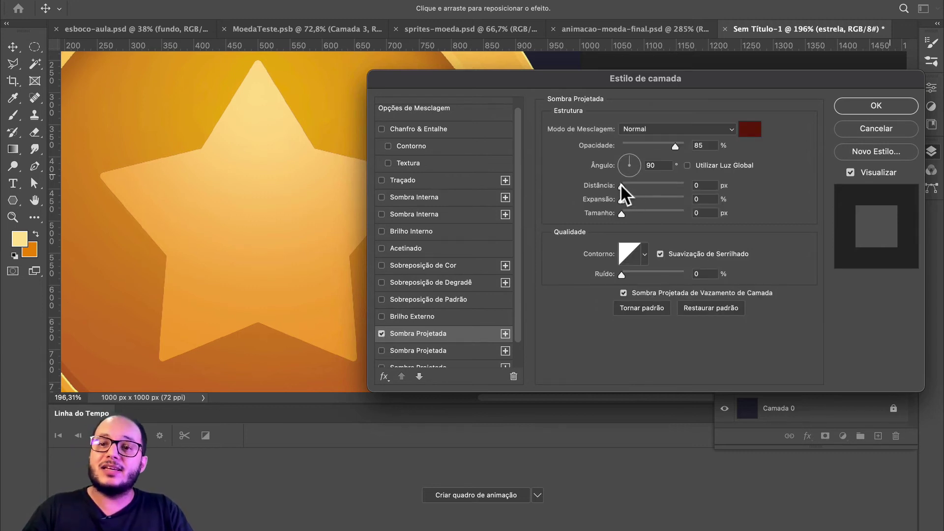
# - Set the Drop Shadow distance to 30 px and opacity to 36%, and apply the layer style to the star
pyautogui.moveTo(617, 181); pyautogui.dragTo(640, 184)
pyautogui.moveTo(676, 144); pyautogui.dragTo(643, 146)
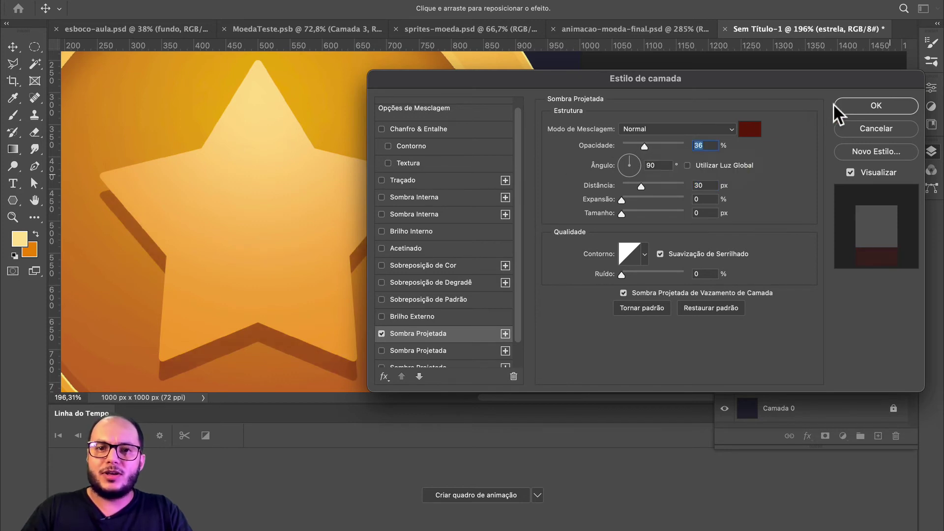
pyautogui.click(866, 109)
pyautogui.press('super+0')
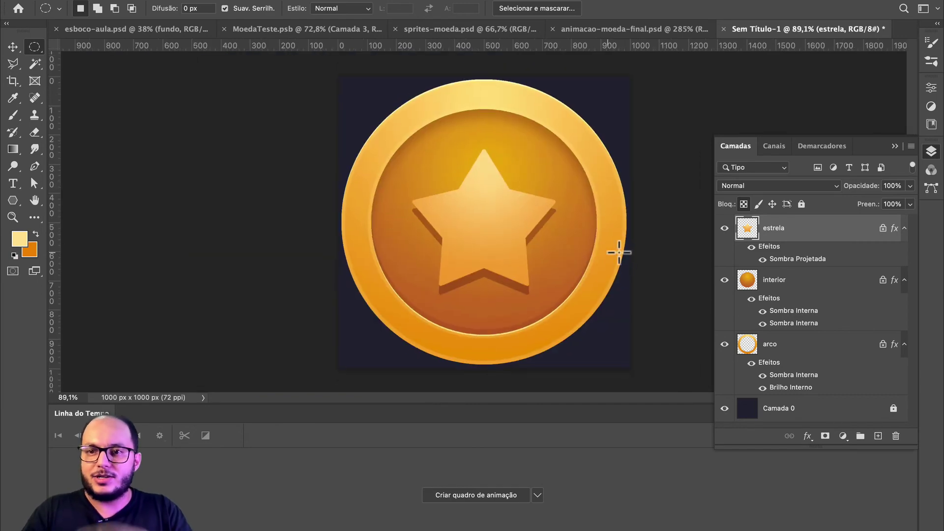
# - Edit the star's Drop Shadow again, reducing its distance to 22 px and keeping its size at 0 px, and apply it
pyautogui.doubleClick(841, 260)
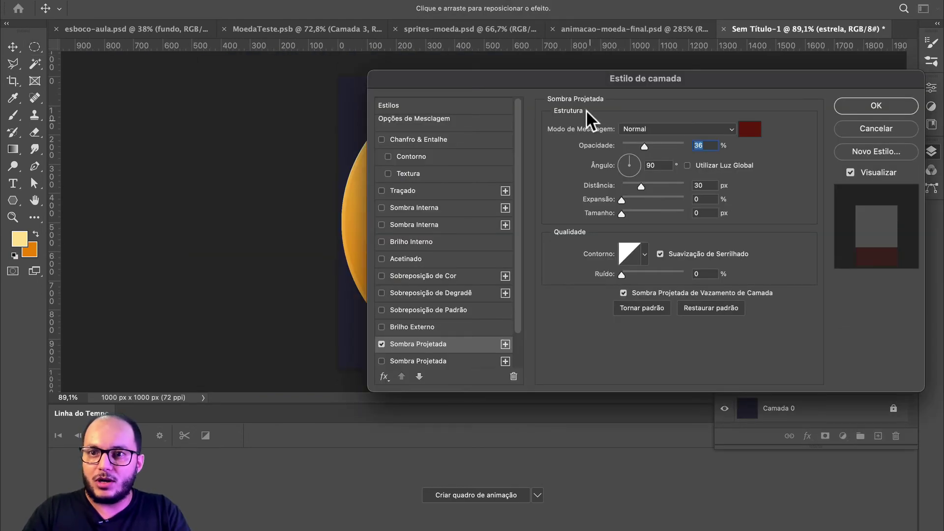
pyautogui.moveTo(580, 83); pyautogui.dragTo(758, 78)
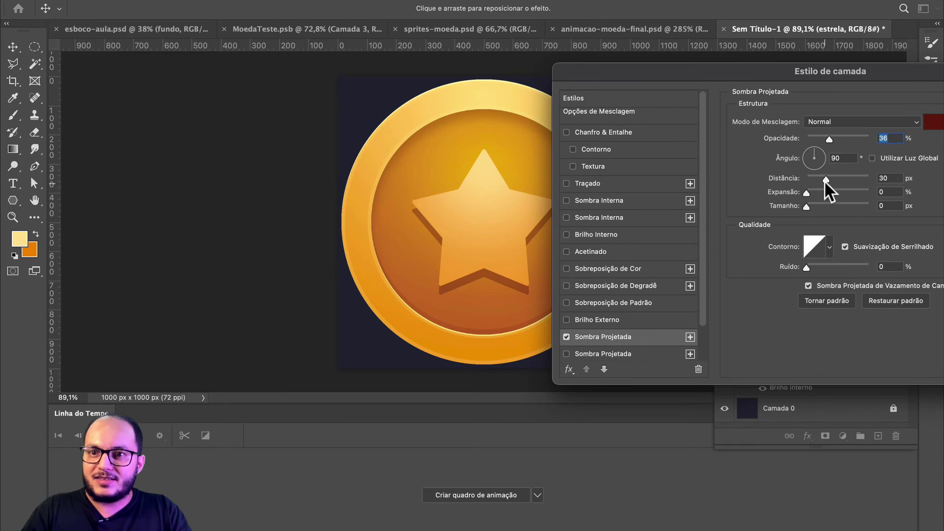
pyautogui.moveTo(825, 180); pyautogui.dragTo(818, 186)
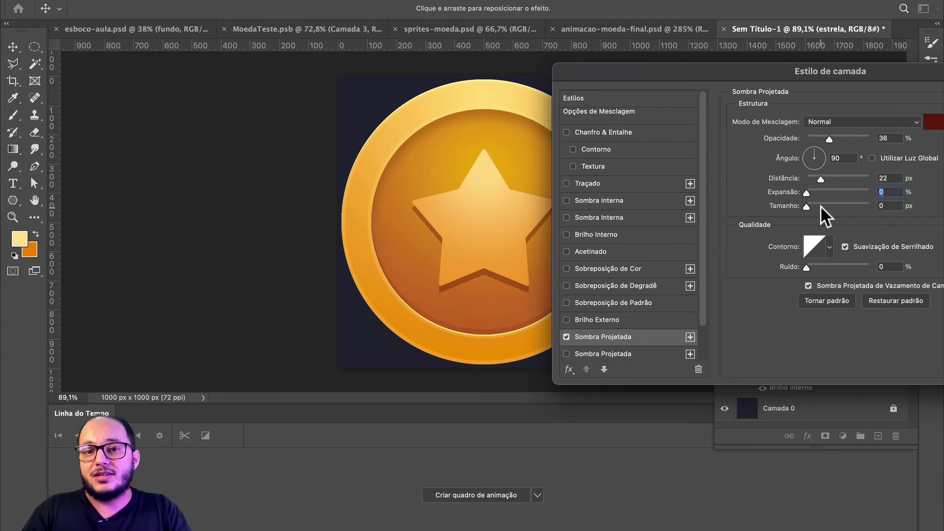
pyautogui.moveTo(807, 205)
pyautogui.mouseDown()
pyautogui.moveTo(836, 205)
pyautogui.moveTo(792, 208)
pyautogui.mouseUp()
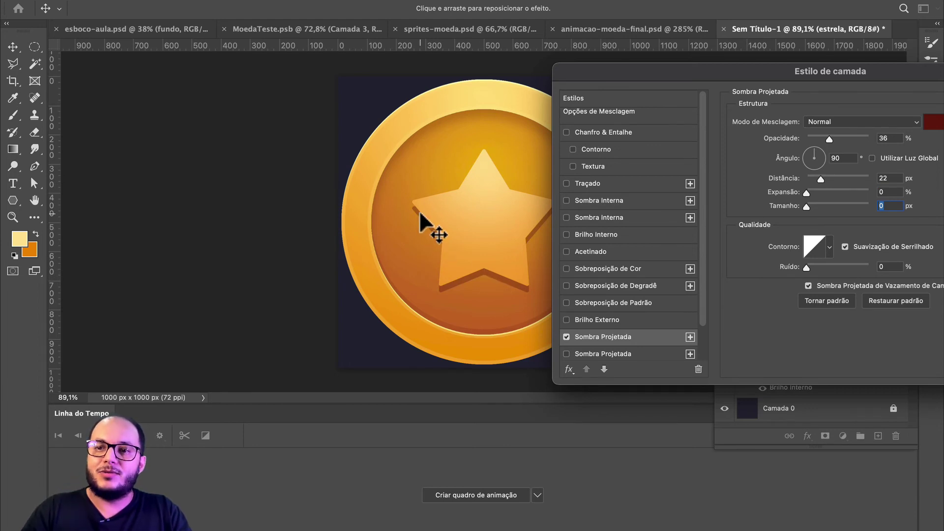
pyautogui.moveTo(806, 207)
pyautogui.mouseDown()
pyautogui.moveTo(833, 205)
pyautogui.moveTo(797, 205)
pyautogui.mouseUp()
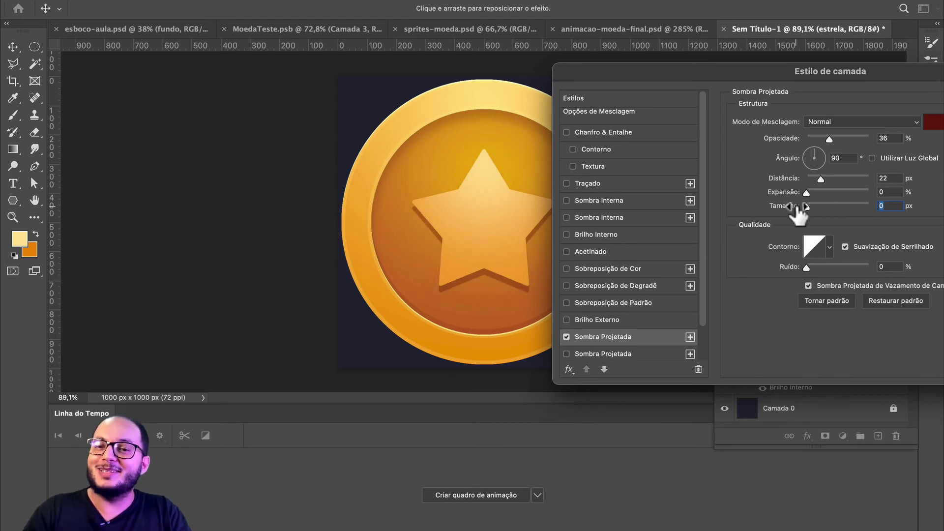
pyautogui.moveTo(839, 71); pyautogui.dragTo(699, 72)
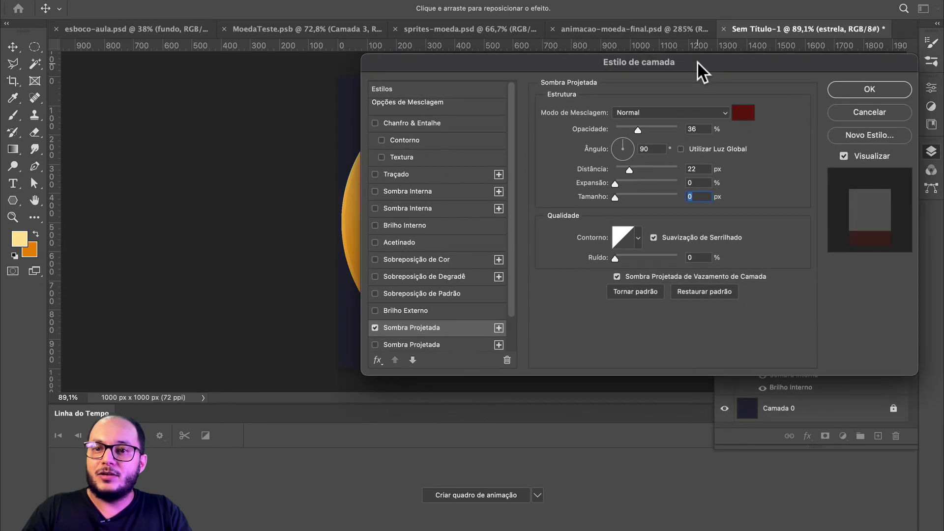
pyautogui.click(879, 91)
# - Add a new layer directly above the interior layer and sample the brown of the star's shadow as the foreground colour
pyautogui.scroll(4, 401, 317)
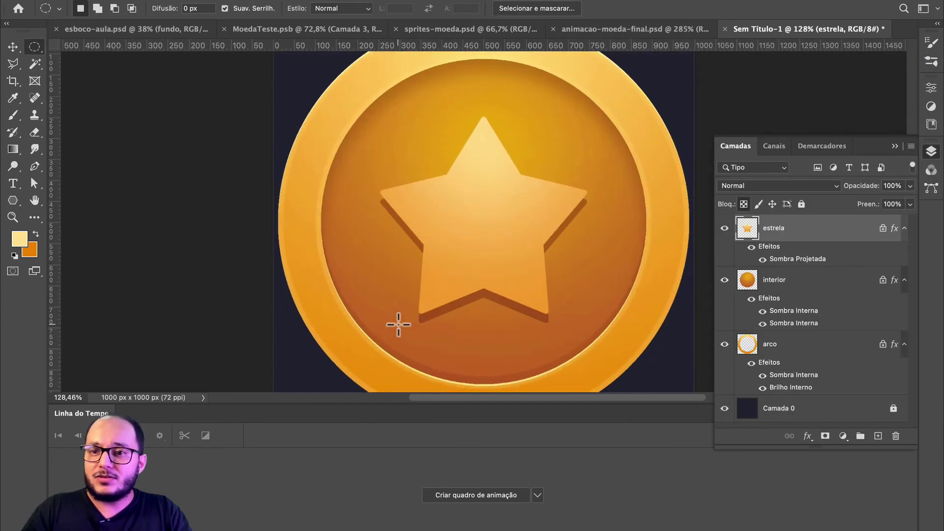
pyautogui.scroll(3, 398, 324)
pyautogui.click(772, 280)
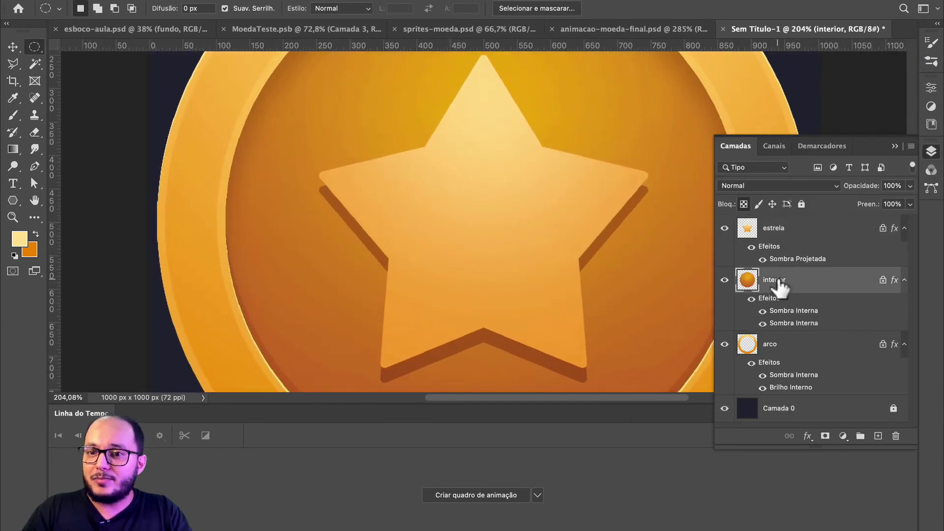
pyautogui.click(878, 436)
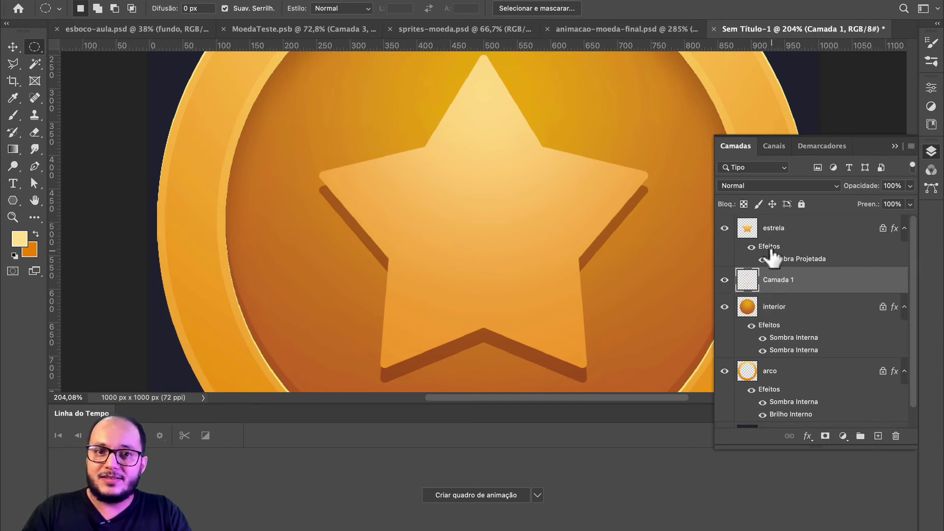
pyautogui.click(748, 230)
pyautogui.press('b')
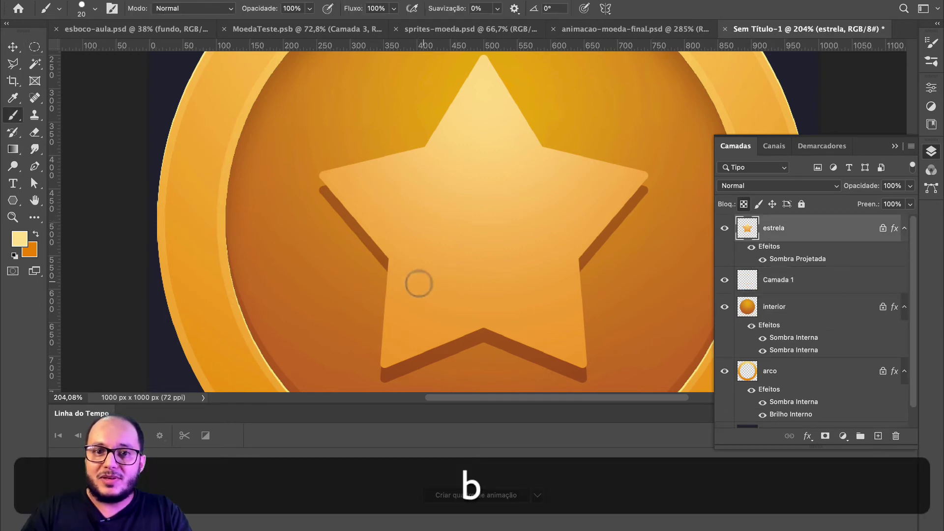
pyautogui.keyDown('alt'); pyautogui.click(356, 231); pyautogui.keyUp('alt')
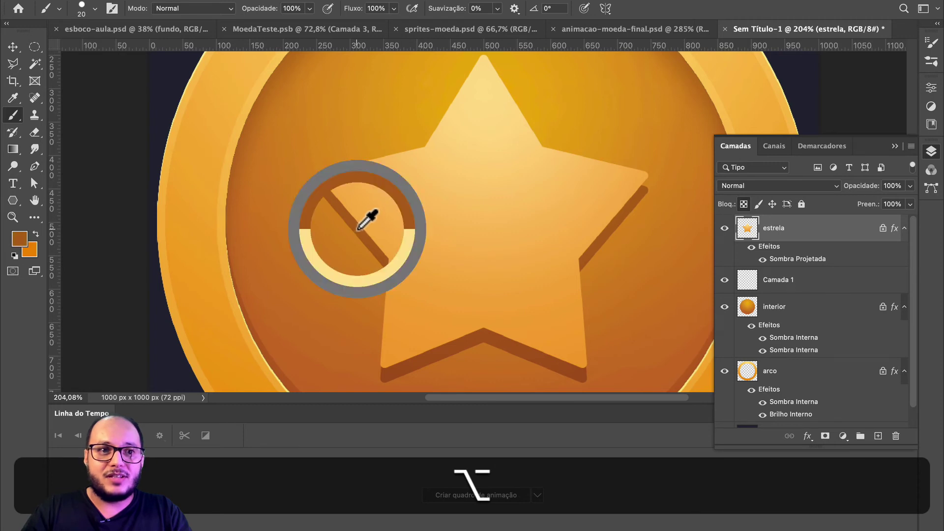
# - Outline the gap between the star's left tip and its shadow with a four-sided Polygonal Lasso selection
pyautogui.click(17, 62)
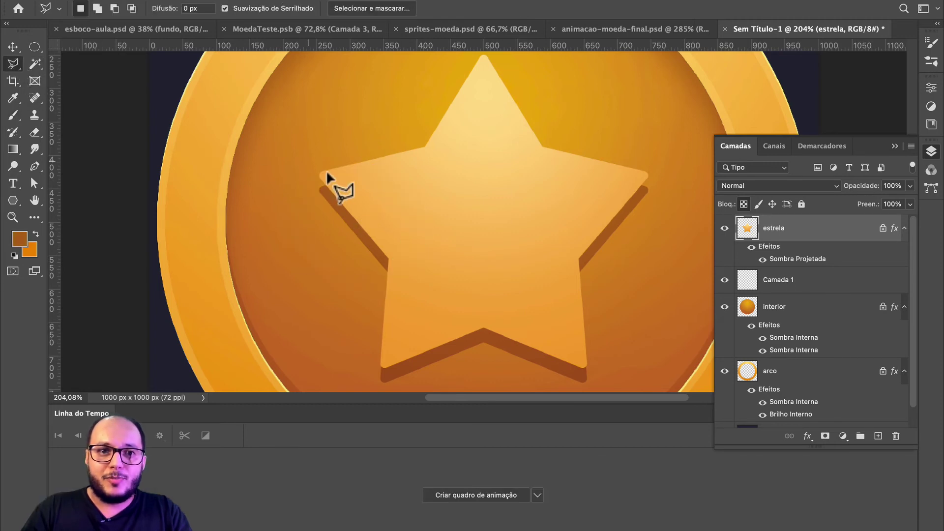
pyautogui.scroll(5, 325, 169)
pyautogui.moveTo(249, 175); pyautogui.dragTo(374, 188)
pyautogui.scroll(2, 350, 169)
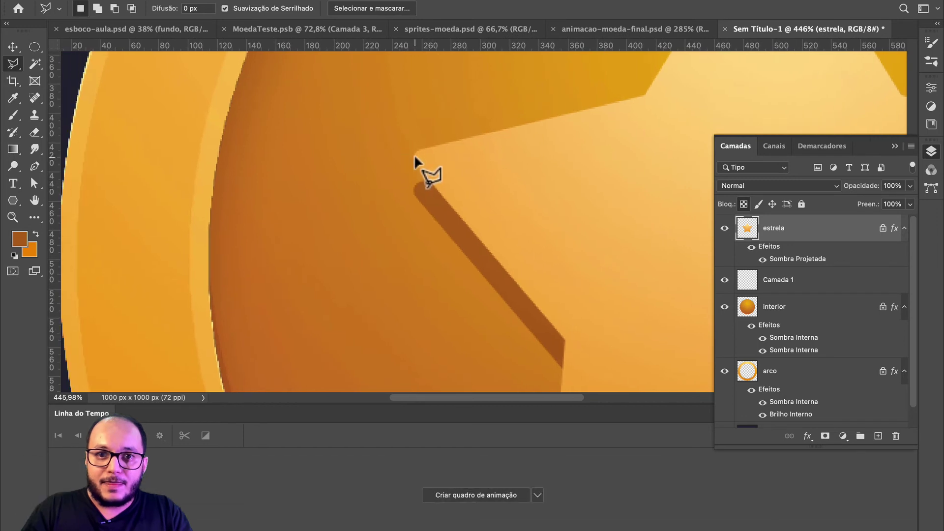
pyautogui.click(413, 156)
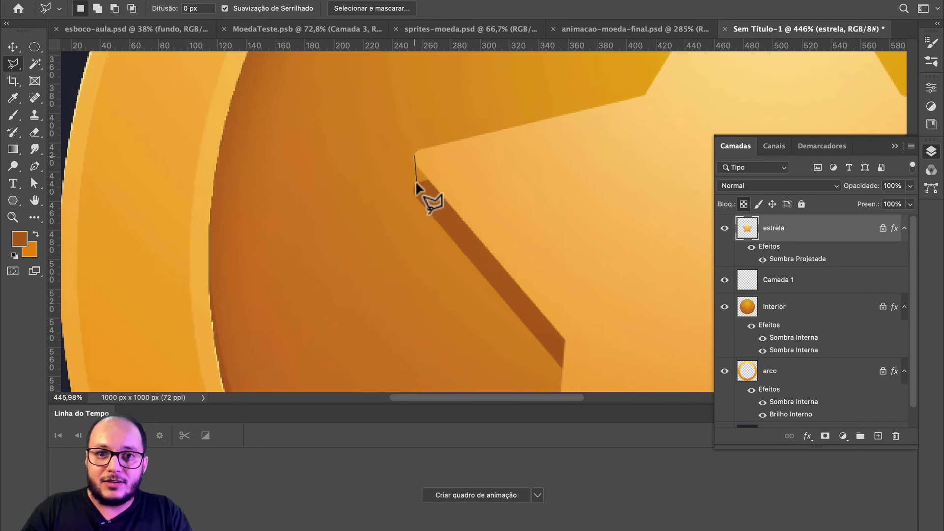
pyautogui.click(414, 194)
pyautogui.click(453, 215)
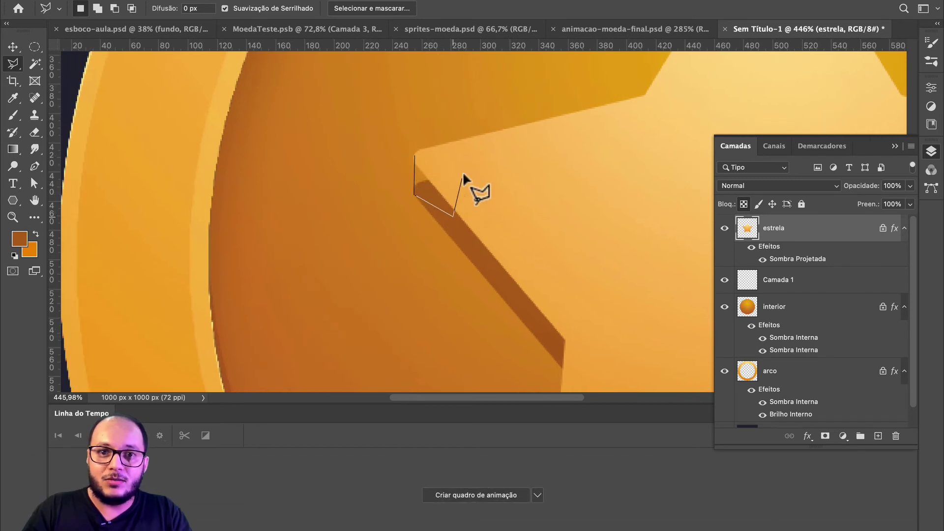
pyautogui.click(414, 157)
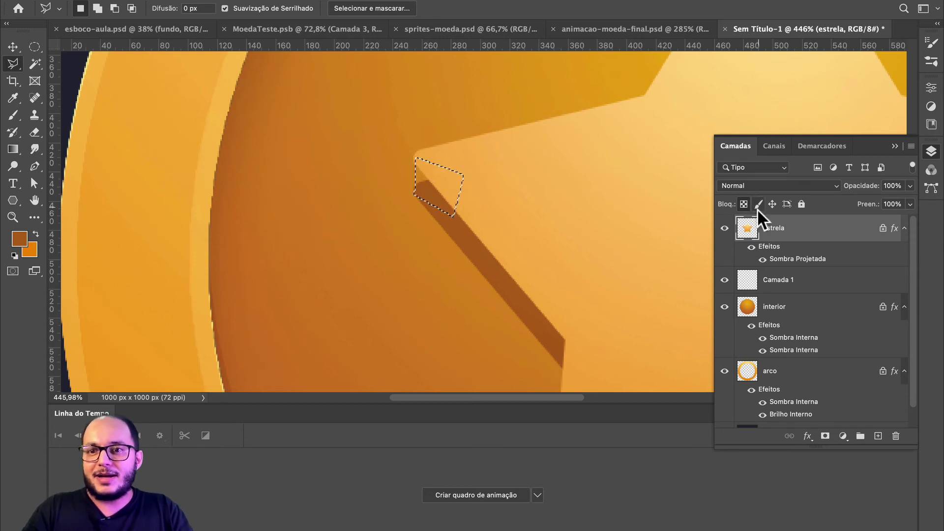
# - Fill the selection on Camada 1 with the foreground colour at 100% opacity and deselect
pyautogui.click(786, 283)
pyautogui.hotkey('shift', 'BackSpace')
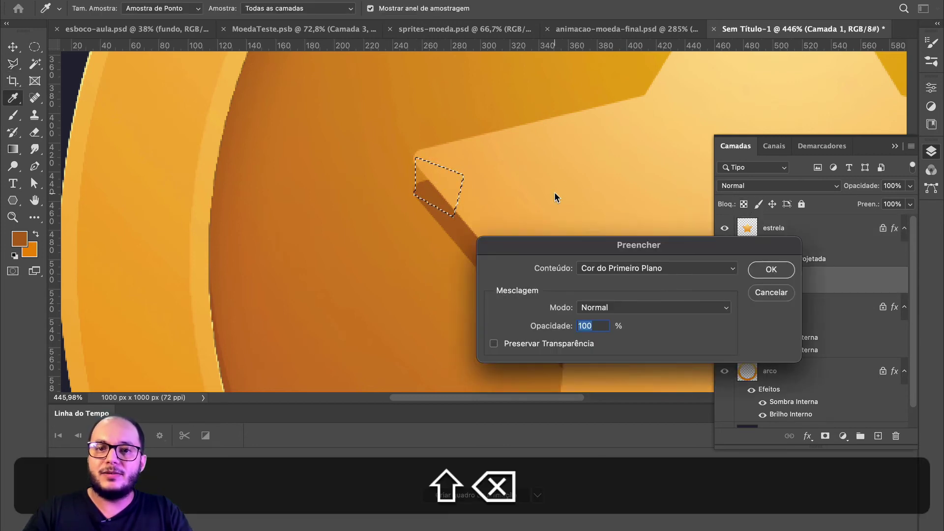
pyautogui.press('Return')
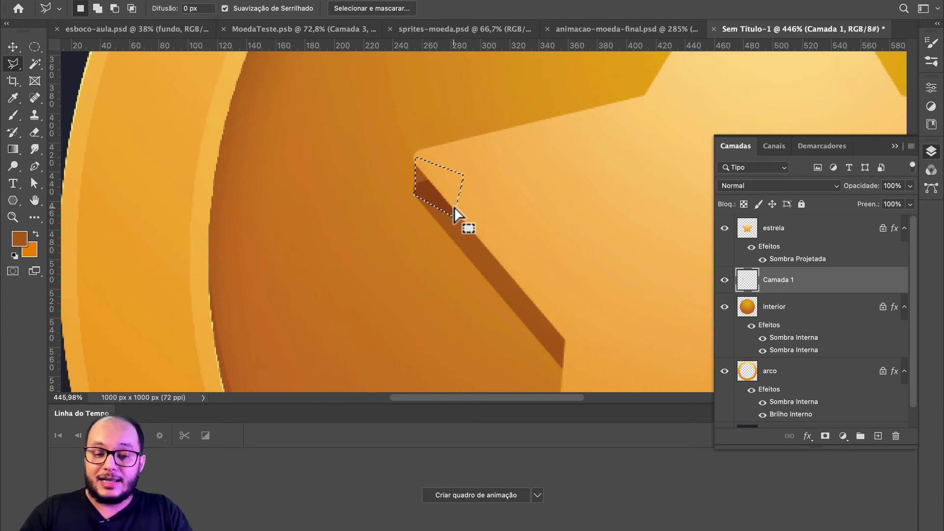
pyautogui.press('super+d')
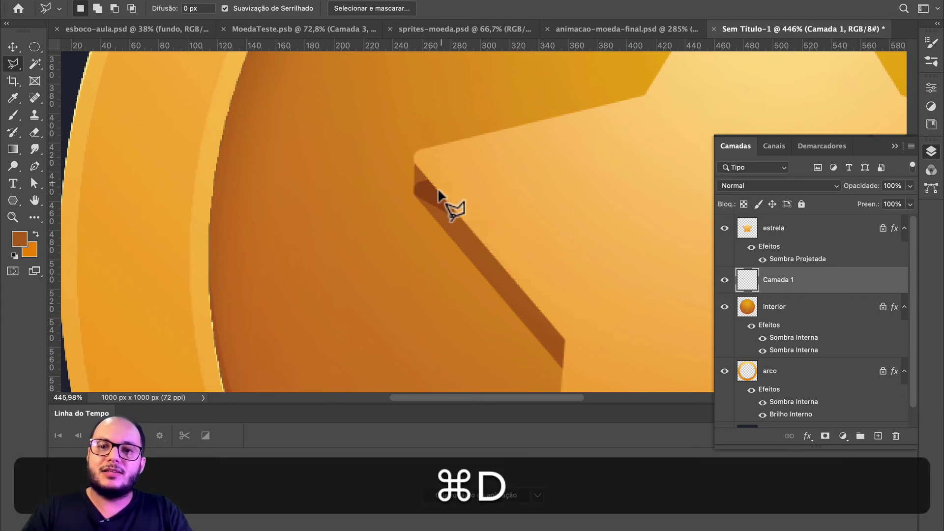
# - Reopen the estrela layer's Drop Shadow settings and set the shadow's opacity to 100%
pyautogui.scroll(-10, 535, 307)
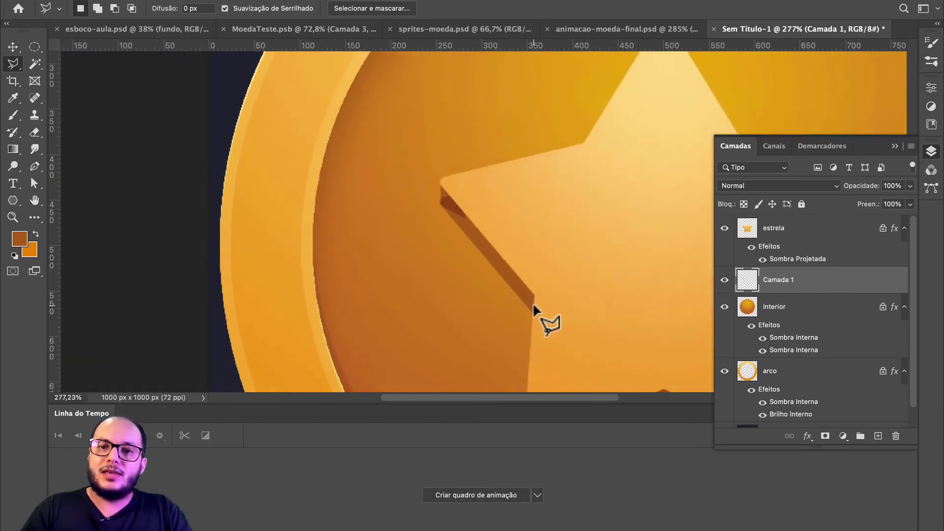
pyautogui.press('space')
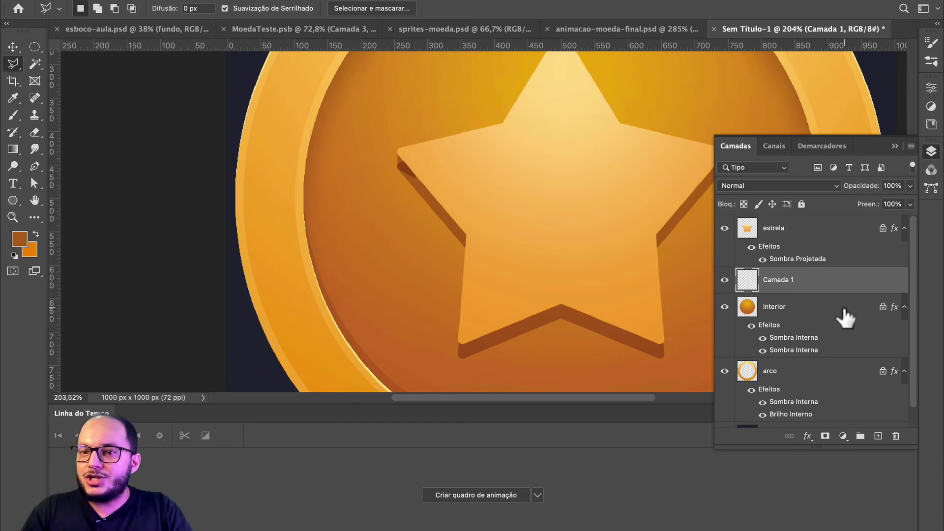
pyautogui.doubleClick(851, 259)
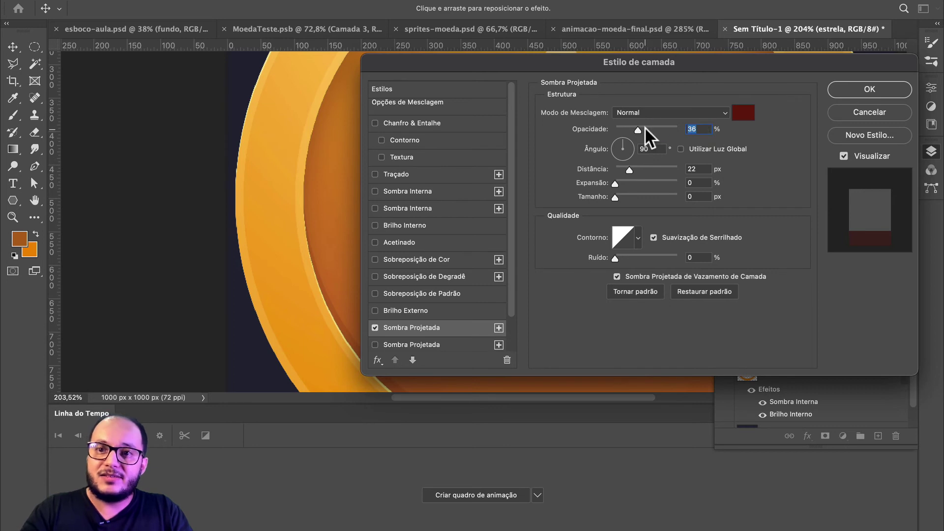
pyautogui.write('100')
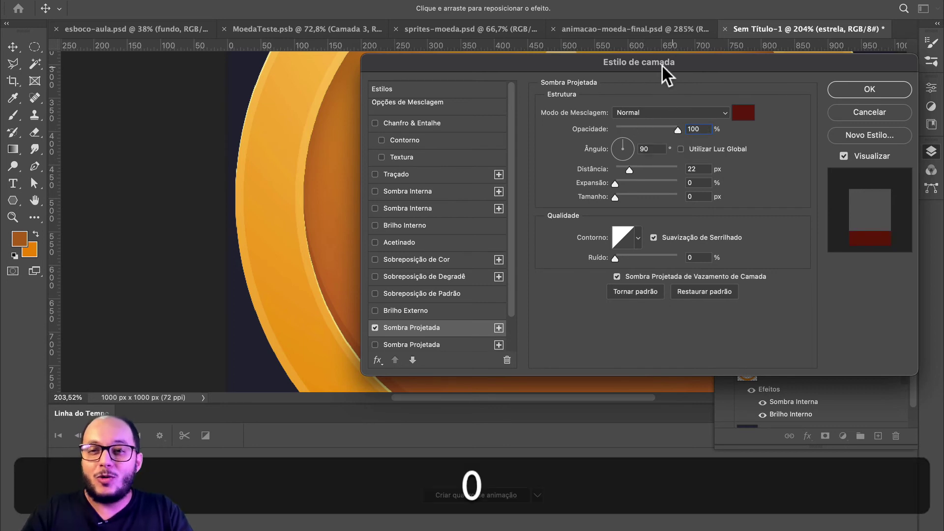
pyautogui.moveTo(662, 66); pyautogui.dragTo(737, 73)
# - Change the star's Drop Shadow colour to the orange-brown #905d20, trying several shades against the filled side of the tip
pyautogui.click(820, 120)
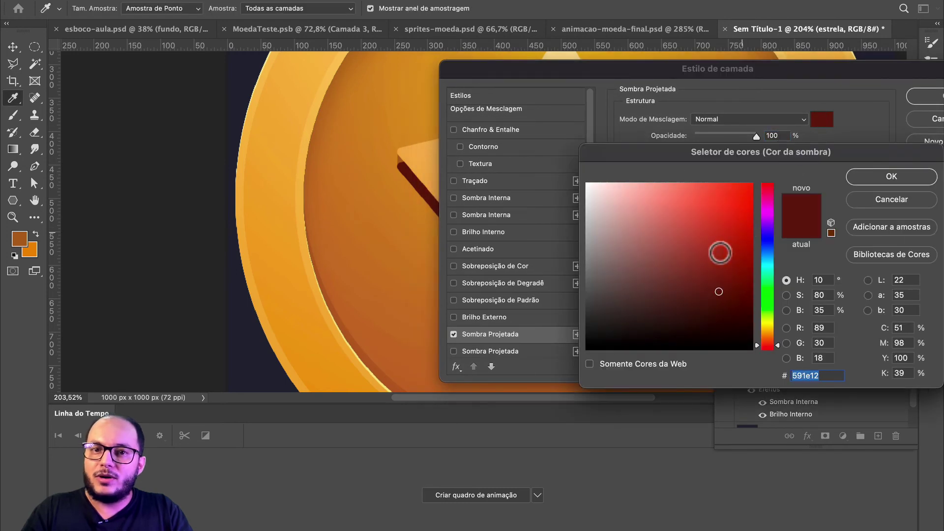
pyautogui.click(607, 276)
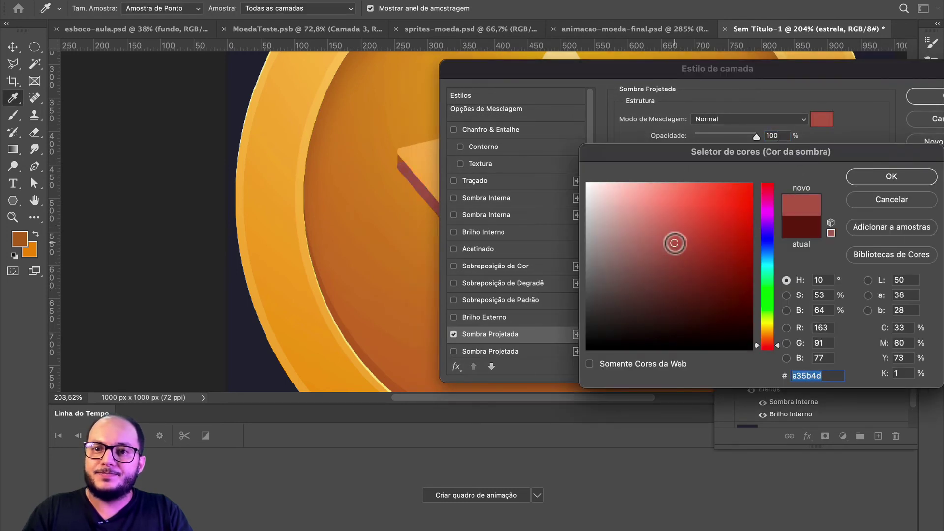
pyautogui.moveTo(683, 273)
pyautogui.mouseDown()
pyautogui.moveTo(683, 244)
pyautogui.moveTo(665, 244)
pyautogui.moveTo(653, 274)
pyautogui.moveTo(659, 286)
pyautogui.moveTo(695, 259)
pyautogui.moveTo(681, 272)
pyautogui.mouseUp()
pyautogui.click(766, 339)
pyautogui.moveTo(765, 338)
pyautogui.mouseDown()
pyautogui.moveTo(766, 323)
pyautogui.moveTo(767, 333)
pyautogui.mouseUp()
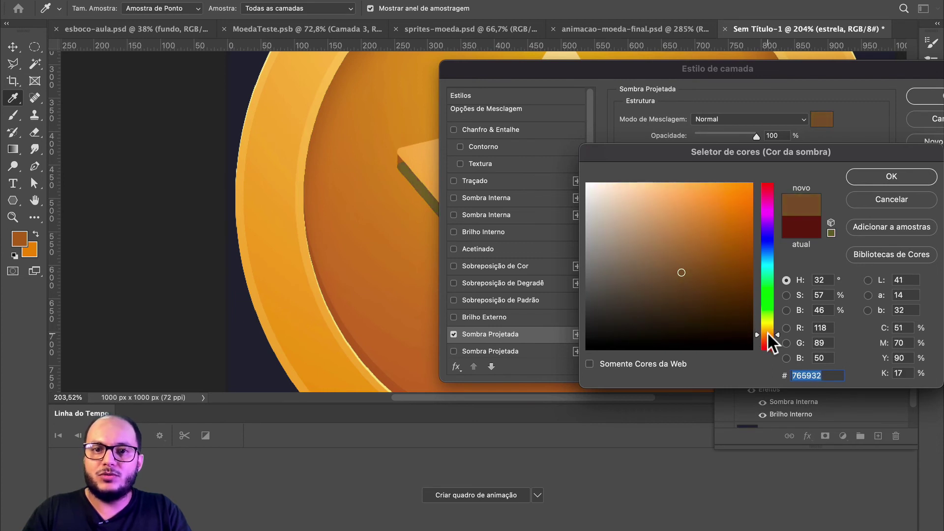
pyautogui.moveTo(681, 273); pyautogui.dragTo(686, 247)
pyautogui.moveTo(643, 74)
pyautogui.mouseDown()
pyautogui.moveTo(787, 124)
pyautogui.moveTo(707, 91)
pyautogui.mouseUp()
pyautogui.moveTo(806, 297); pyautogui.dragTo(801, 291)
pyautogui.moveTo(796, 292); pyautogui.dragTo(834, 281)
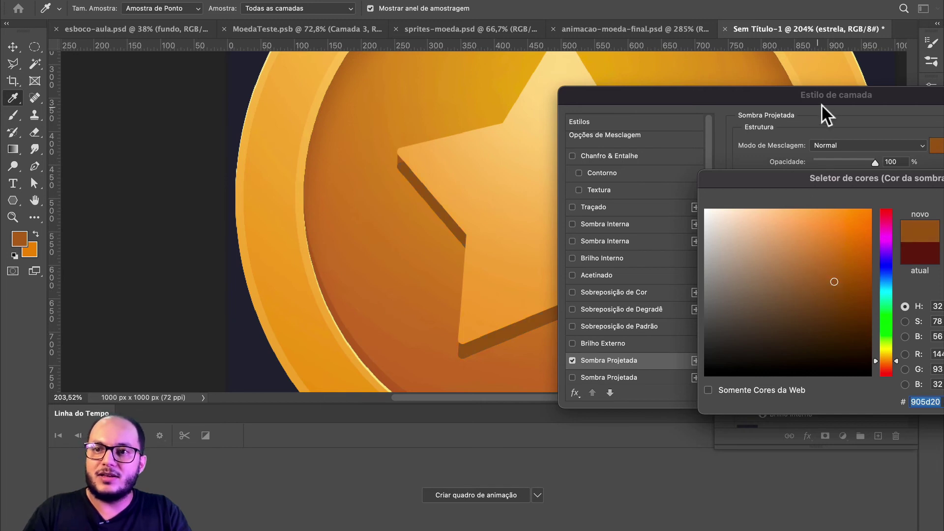
pyautogui.moveTo(843, 93); pyautogui.dragTo(716, 93)
pyautogui.click(881, 206)
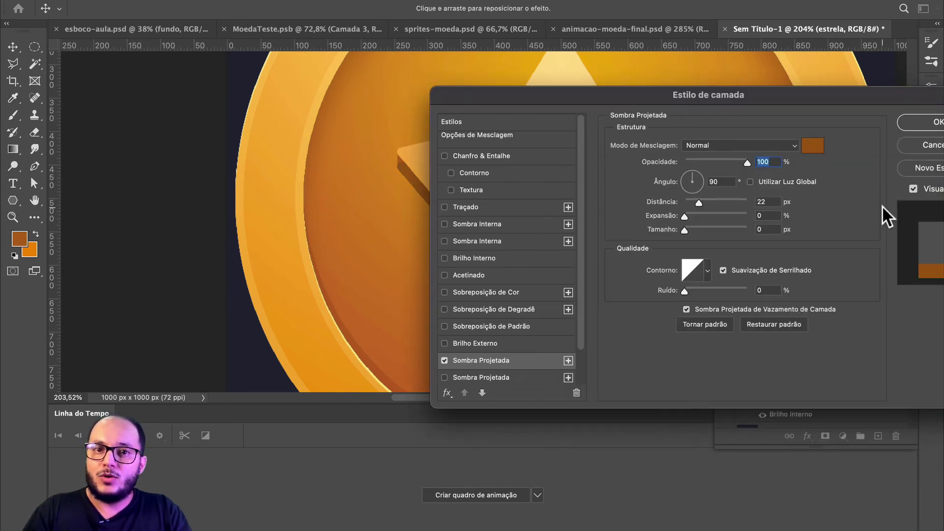
# - Accept the star's layer style and sample the shadow's brown as the foreground colour for painting on Camada 1
pyautogui.click(915, 123)
pyautogui.press('l')
pyautogui.scroll(5, 406, 164)
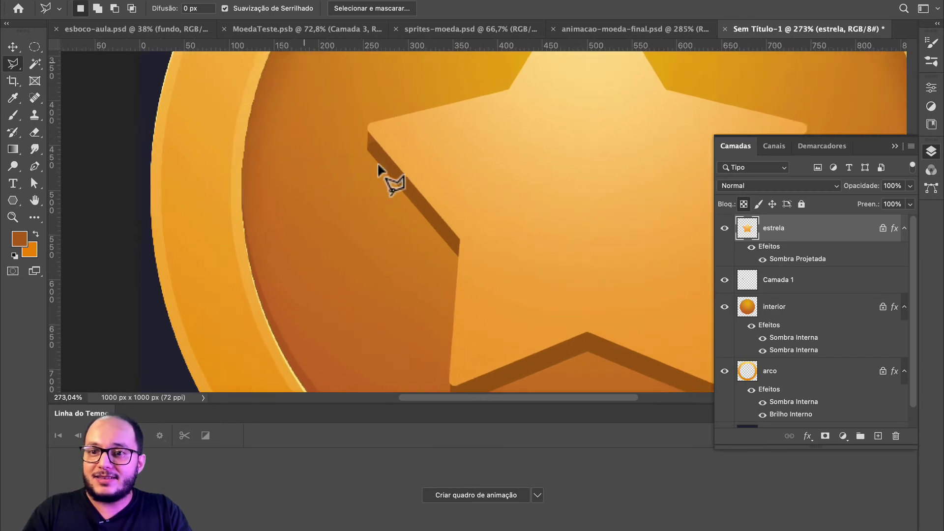
pyautogui.click(775, 280)
pyautogui.moveTo(385, 141); pyautogui.dragTo(512, 200)
pyautogui.press('i')
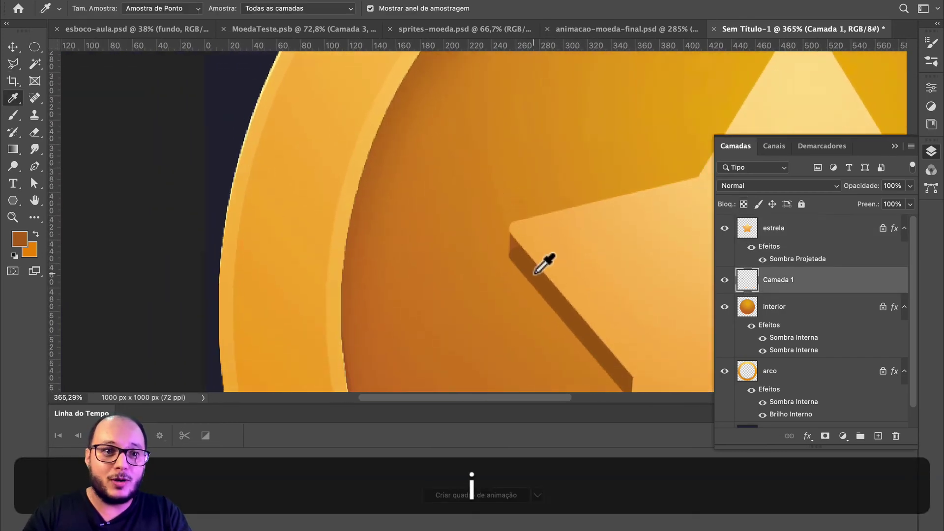
pyautogui.click(12, 65)
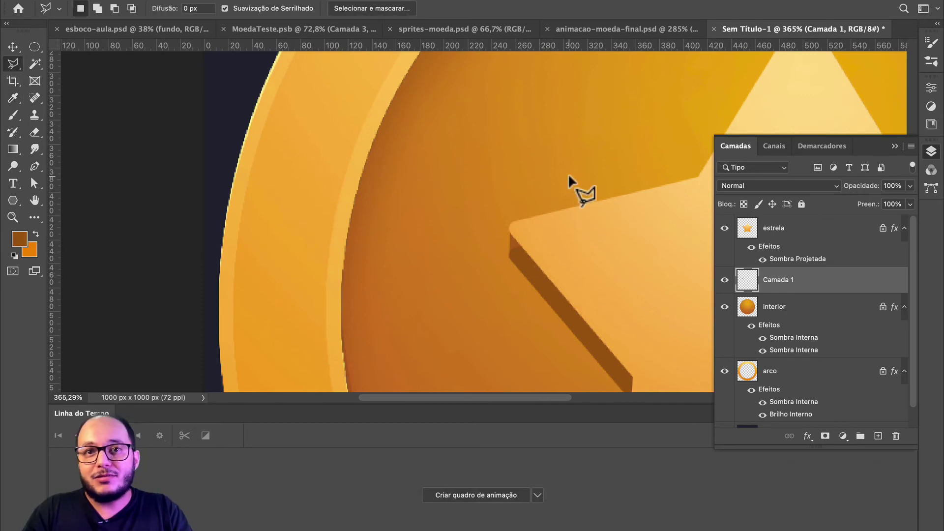
# - Outline the gap below the star's left tip with the Polygonal Lasso, fill it with the brown foreground colour on Camada 1, and deselect
pyautogui.scroll(2, 569, 187)
pyautogui.scroll(2, 570, 206)
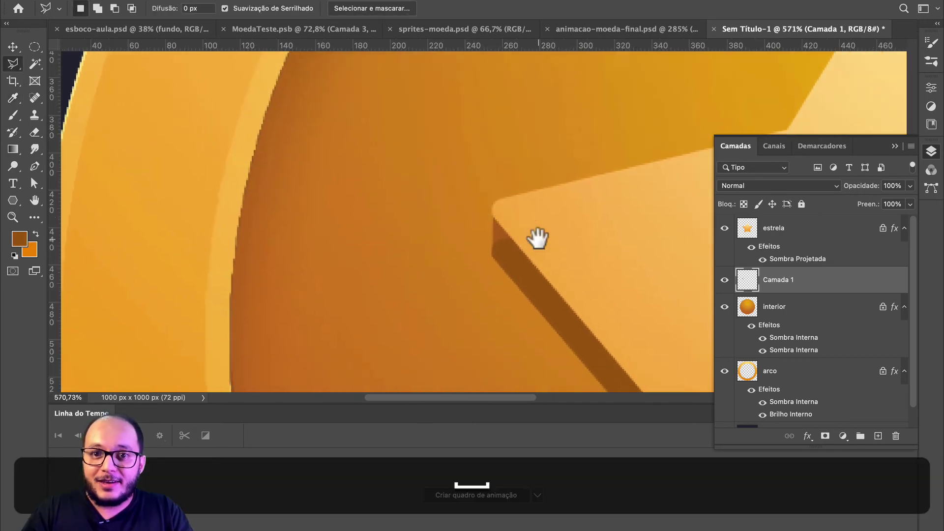
pyautogui.click(492, 210)
pyautogui.click(492, 256)
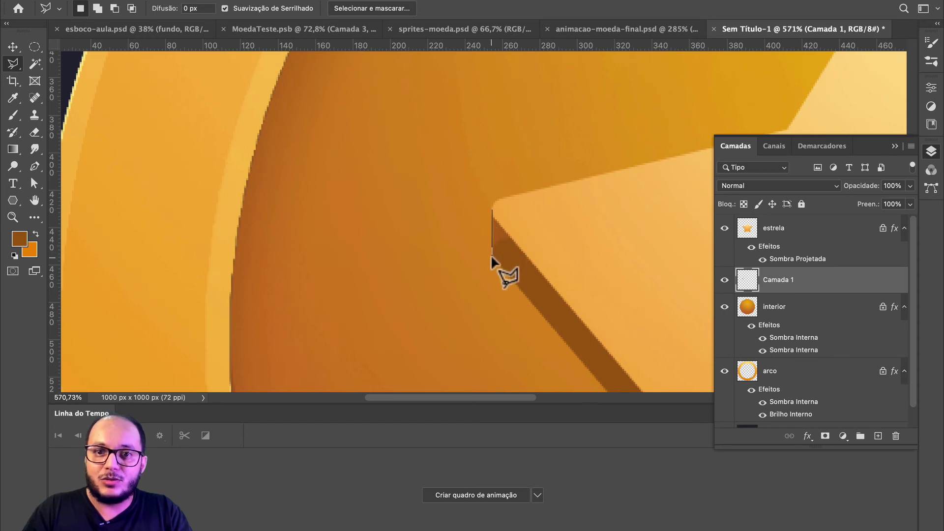
pyautogui.click(548, 281)
pyautogui.click(565, 230)
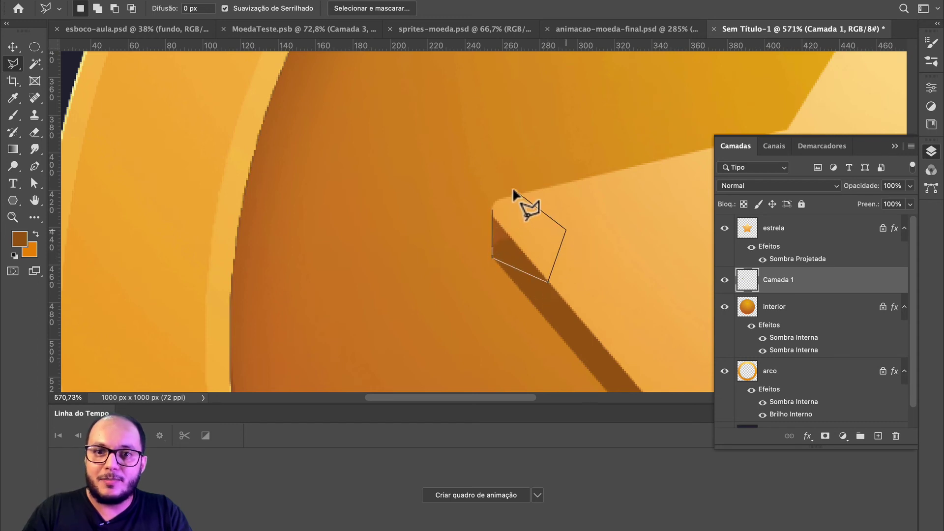
pyautogui.click(492, 209)
pyautogui.hotkey('shift', 'BackSpace')
pyautogui.press('Return')
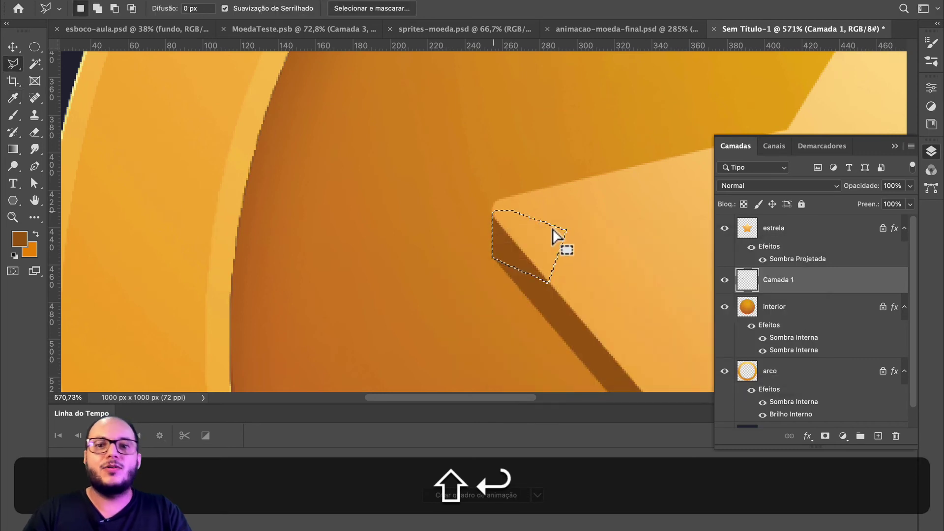
pyautogui.press('super+d')
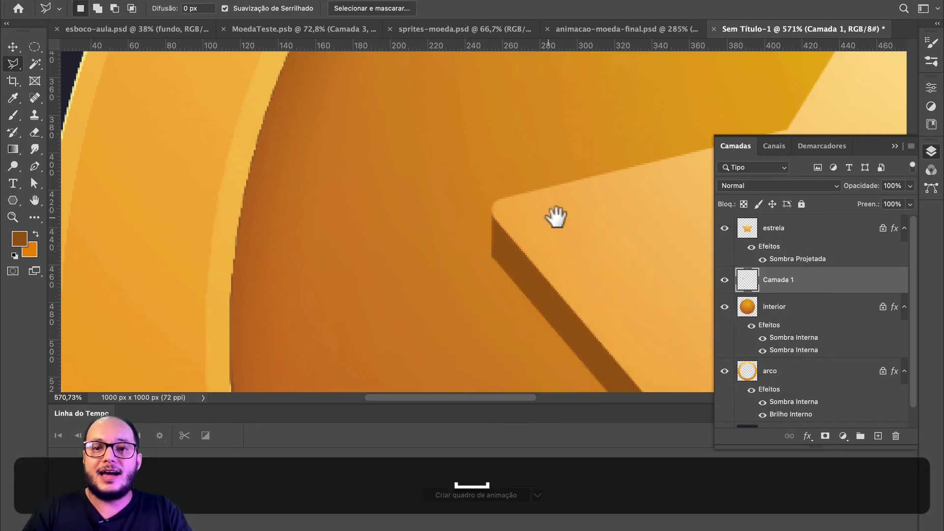
# - Fill the gap between the star's right tip and its shadow with the brown foreground colour through a four-sided Polygonal Lasso selection, and deselect
pyautogui.moveTo(553, 217); pyautogui.dragTo(330, 205)
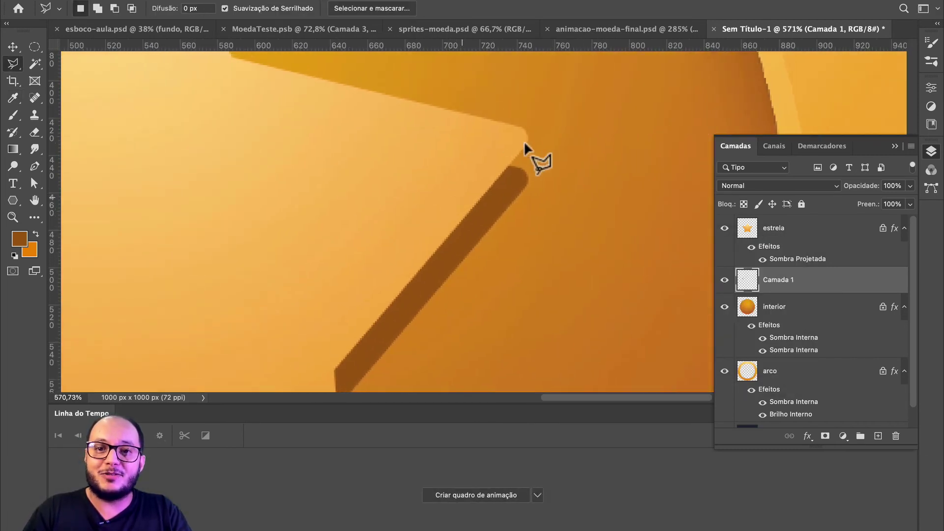
pyautogui.scroll(3, 529, 140)
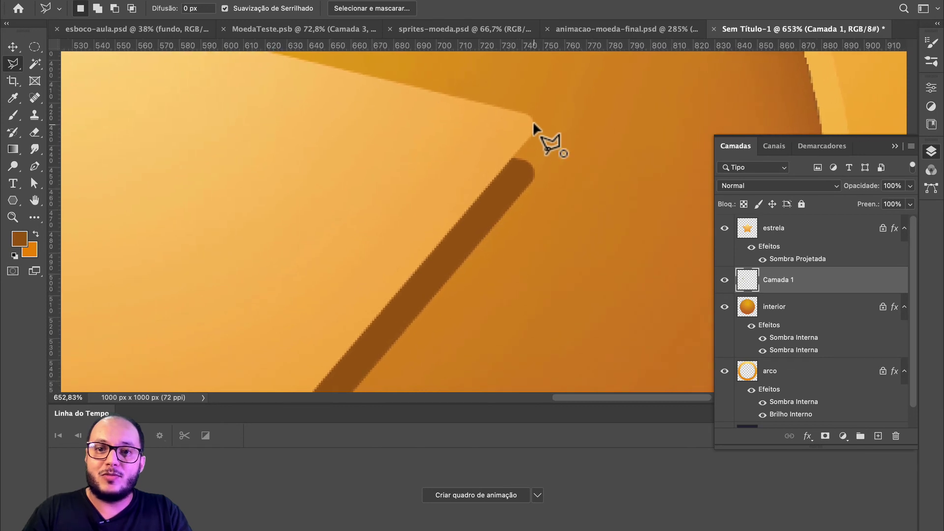
pyautogui.click(534, 124)
pyautogui.click(535, 173)
pyautogui.click(477, 202)
pyautogui.click(475, 152)
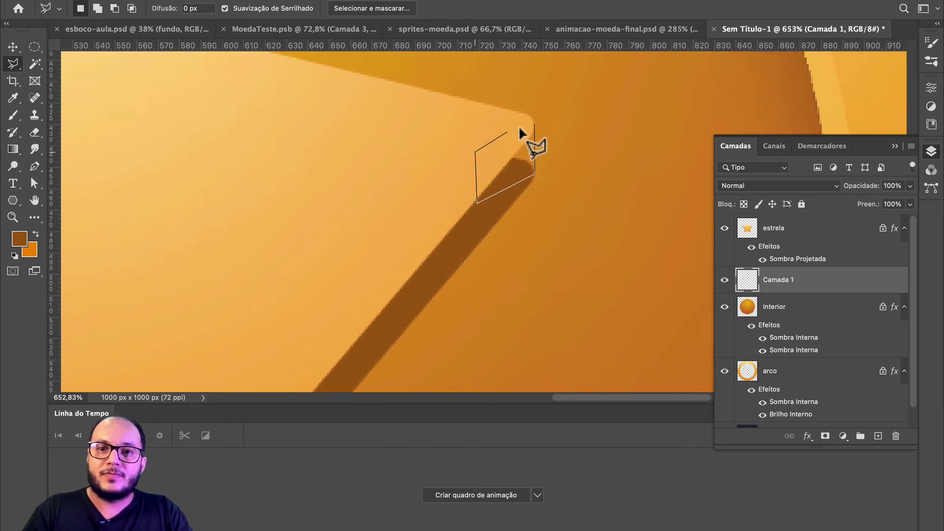
pyautogui.click(534, 125)
pyautogui.hotkey('shift', 'BackSpace')
pyautogui.press('Return')
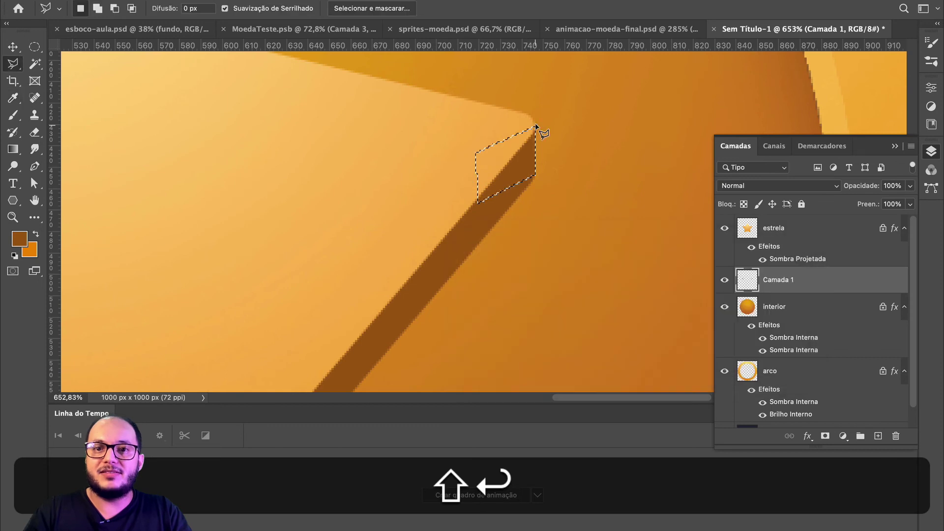
pyautogui.press('super+d')
# - Try to fill the gap at the star's lower-right tip on Camada 1 through a narrow four-sided Polygonal Lasso selection
pyautogui.moveTo(410, 215); pyautogui.dragTo(453, 157)
pyautogui.moveTo(614, 379); pyautogui.dragTo(773, 194)
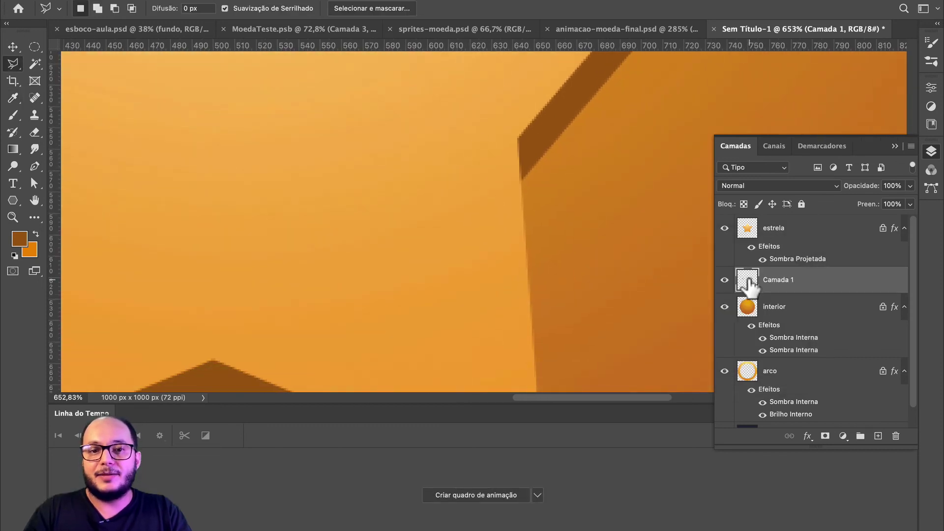
pyautogui.scroll(-10, 436, 152)
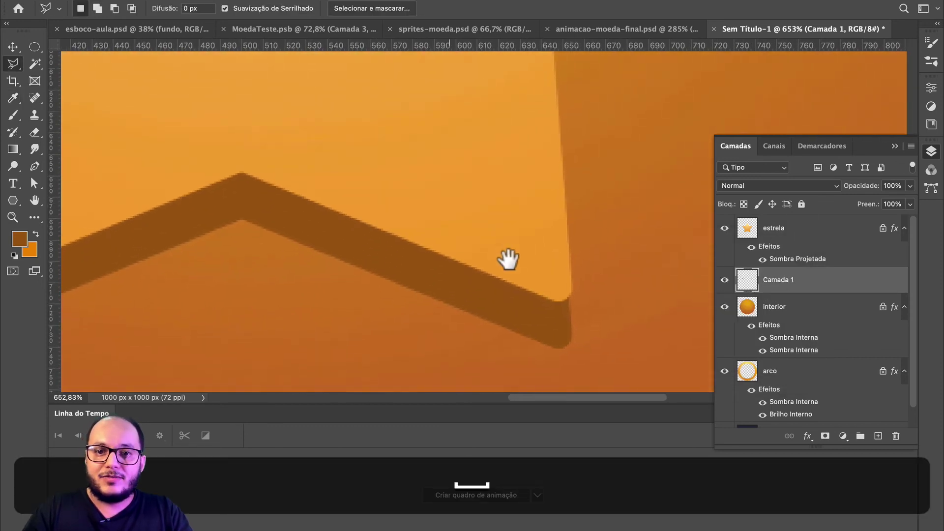
pyautogui.click(512, 253)
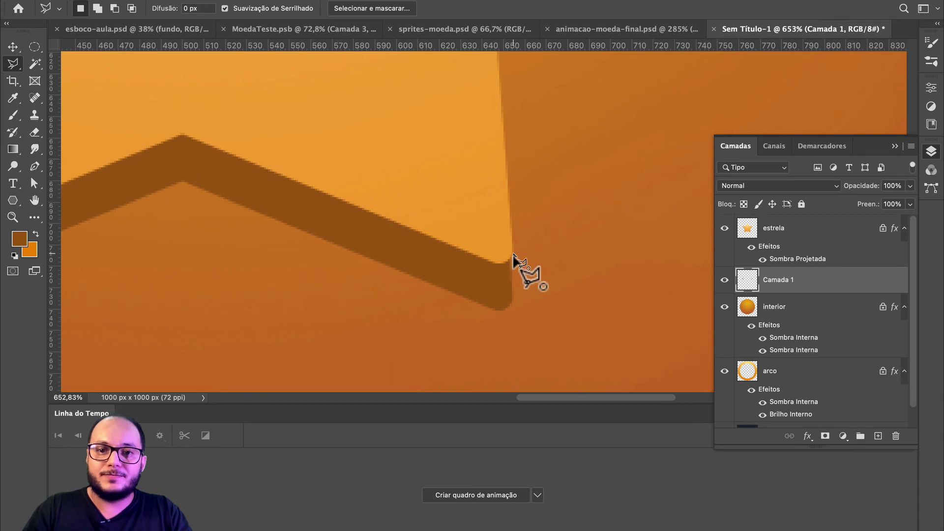
pyautogui.click(512, 302)
pyautogui.click(491, 298)
pyautogui.click(491, 254)
pyautogui.click(512, 254)
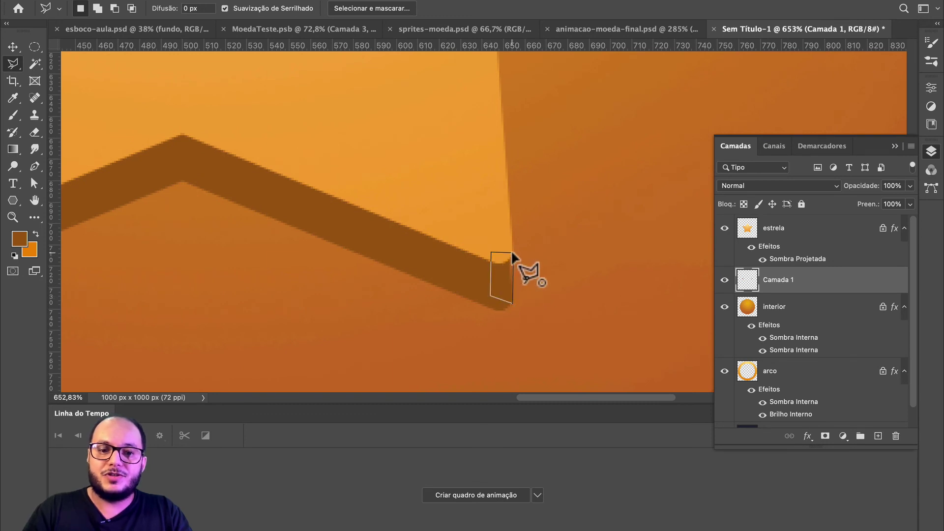
pyautogui.hotkey('shift', '=')
pyautogui.hotkey('shift', 'BackSpace')
pyautogui.press('Return')
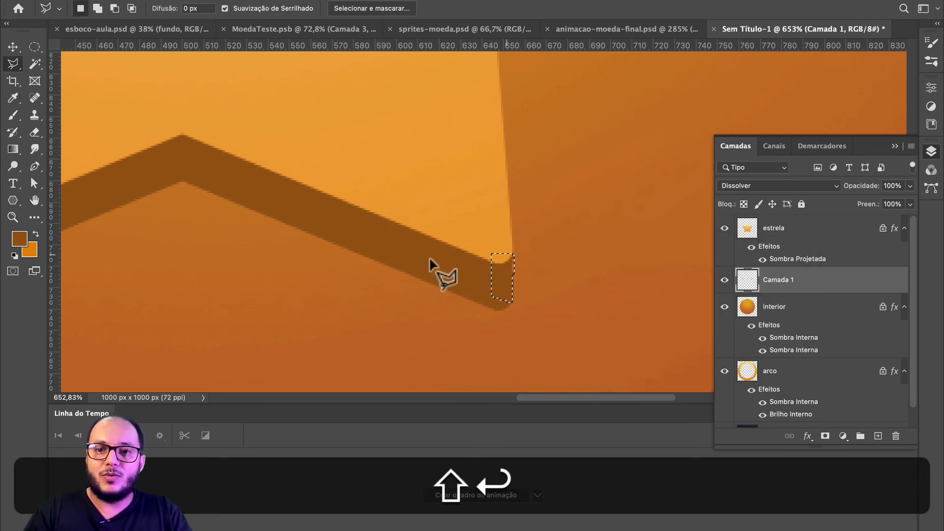
pyautogui.hscroll(-3, 411, 211)
pyautogui.hscroll(2, 332, 215)
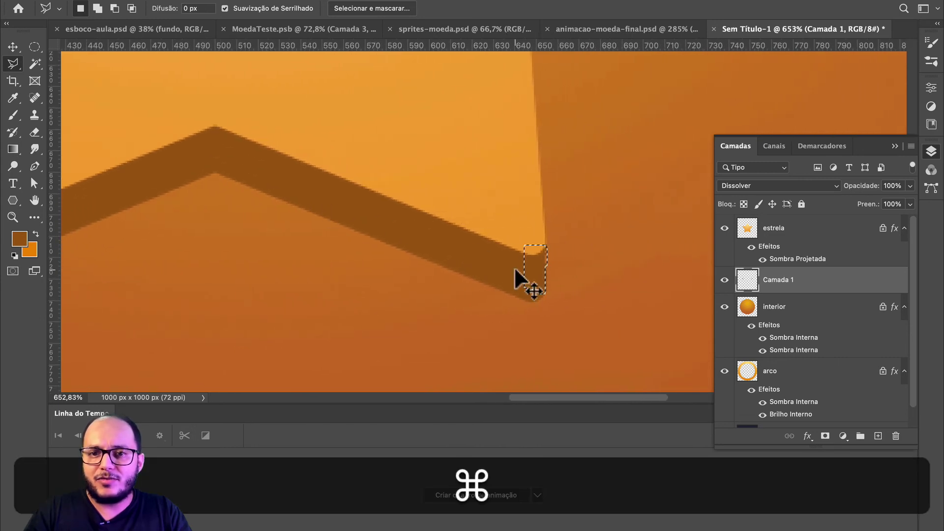
pyautogui.press('super+z')
# - Fill a triangular Polygonal Lasso selection at the edge of the star's lower-right tip with the brown foreground colour and deselect
pyautogui.click(544, 240)
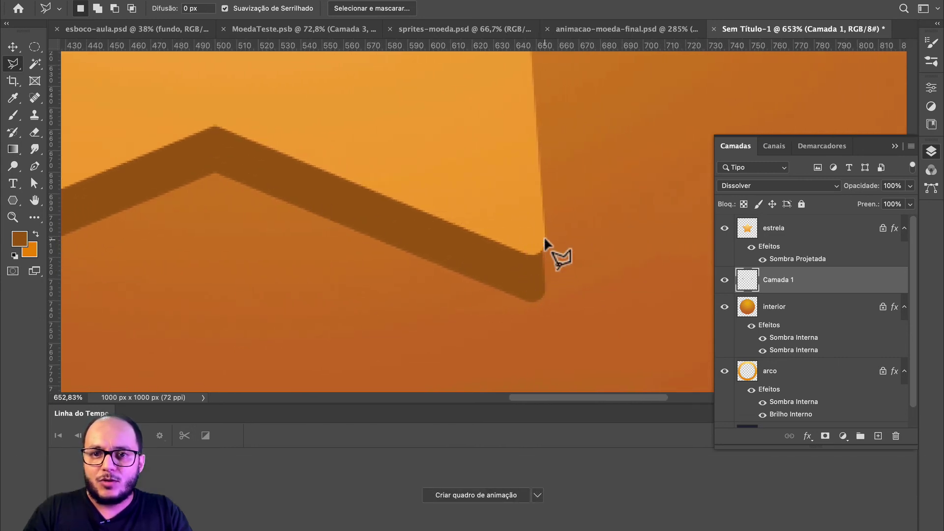
pyautogui.click(542, 291)
pyautogui.click(518, 238)
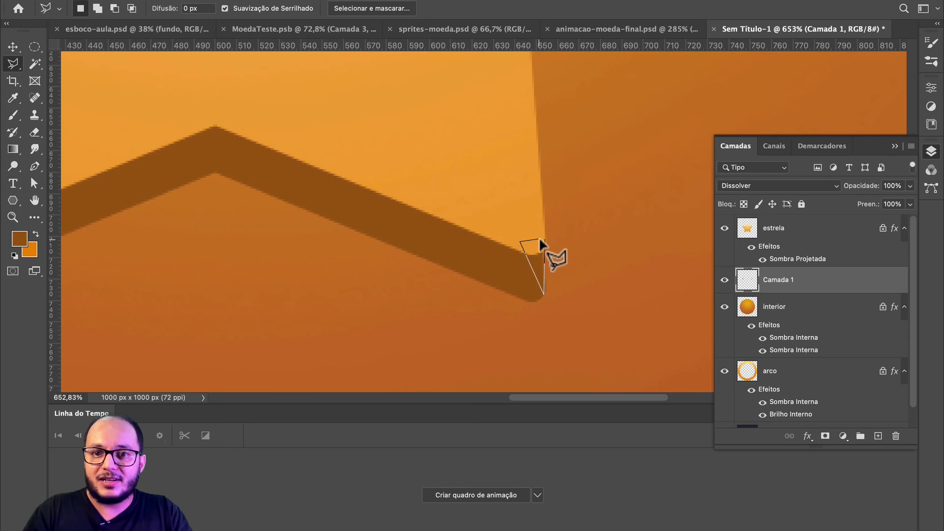
pyautogui.click(542, 237)
pyautogui.hotkey('shift', 'BackSpace')
pyautogui.hotkey('shift', 'Return')
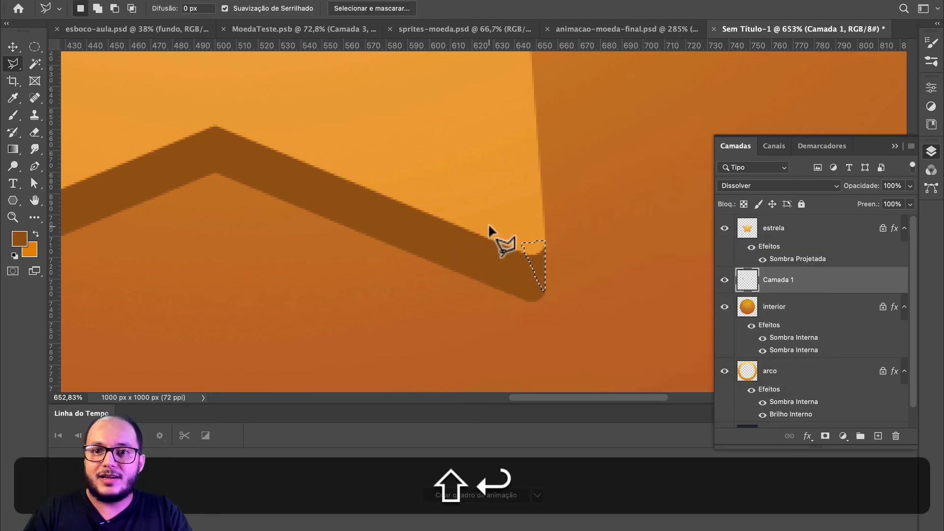
pyautogui.press('super+d')
# - Outline the gap at the star's lower-left tip with the Polygonal Lasso, fill it with the brown foreground colour, and deselect
pyautogui.moveTo(374, 186); pyautogui.dragTo(561, 159)
pyautogui.moveTo(129, 221); pyautogui.dragTo(445, 175)
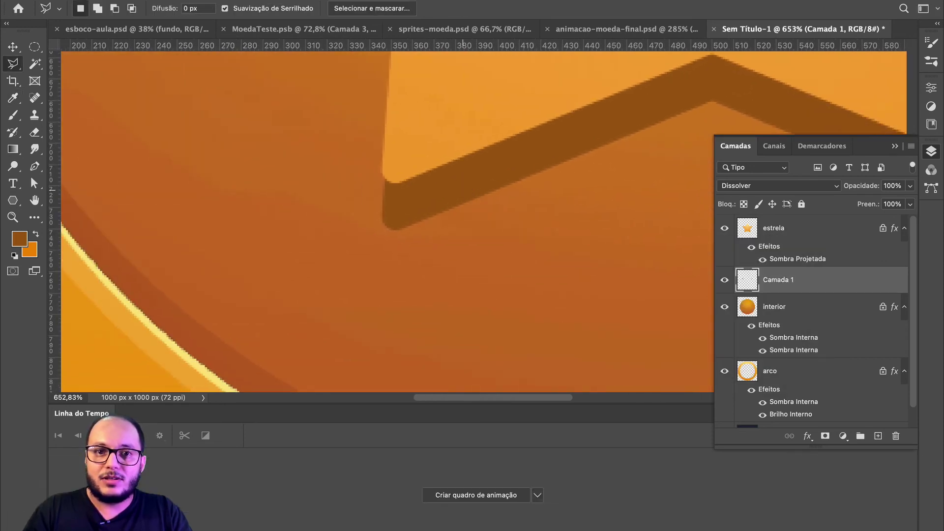
pyautogui.click(382, 173)
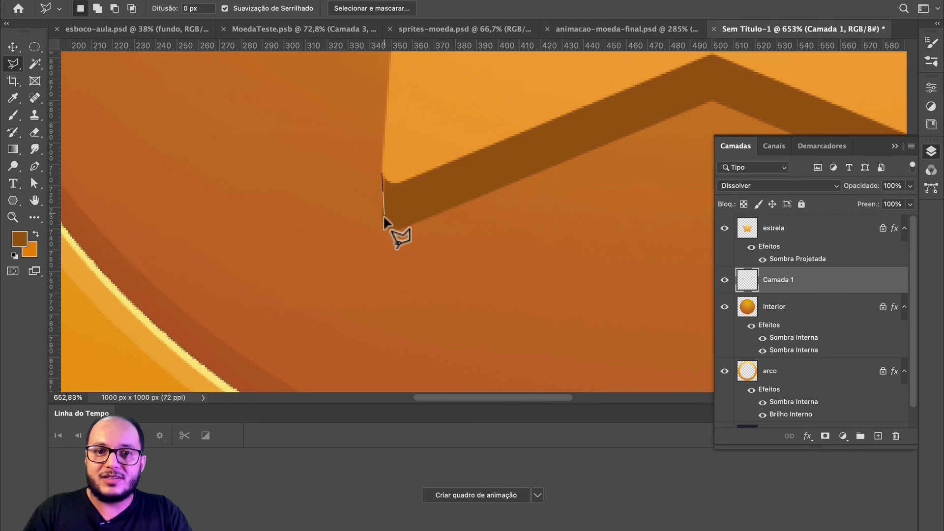
pyautogui.click(382, 221)
pyautogui.click(423, 197)
pyautogui.click(403, 169)
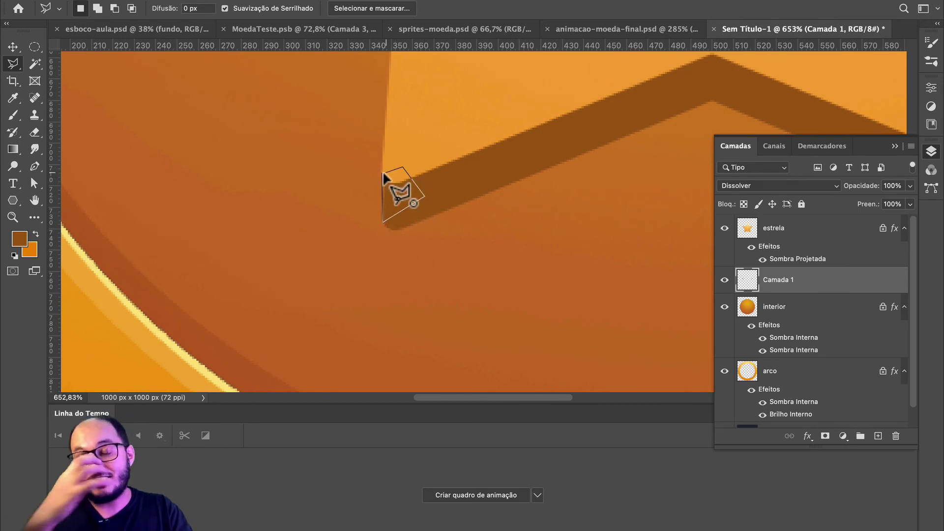
pyautogui.click(382, 173)
pyautogui.hotkey('shift', 'BackSpace')
pyautogui.hotkey('shift', 'Return')
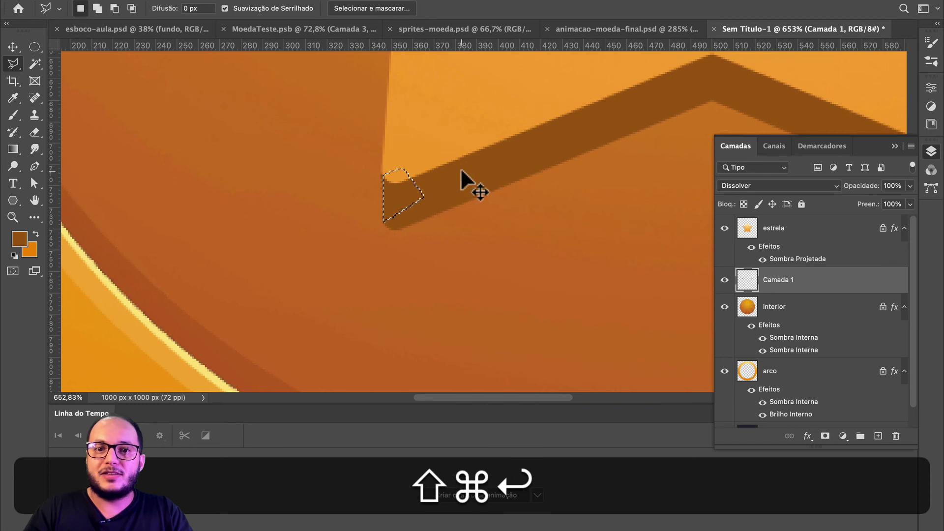
pyautogui.press('super+d')
# - Open the layer style of the estrela layer and enable its first Inner Shadow, keeping the star in view
pyautogui.scroll(-6, 461, 168)
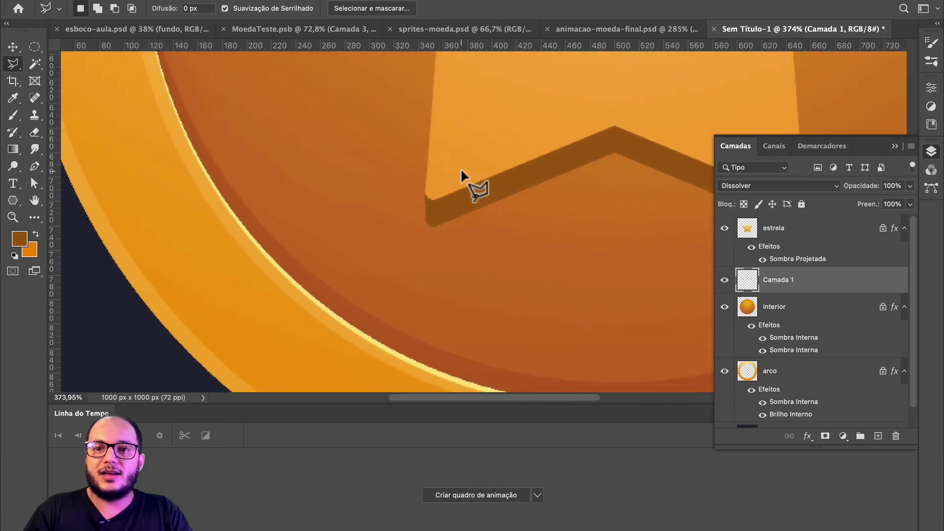
pyautogui.scroll(-4, 461, 168)
pyautogui.moveTo(462, 164); pyautogui.dragTo(468, 198)
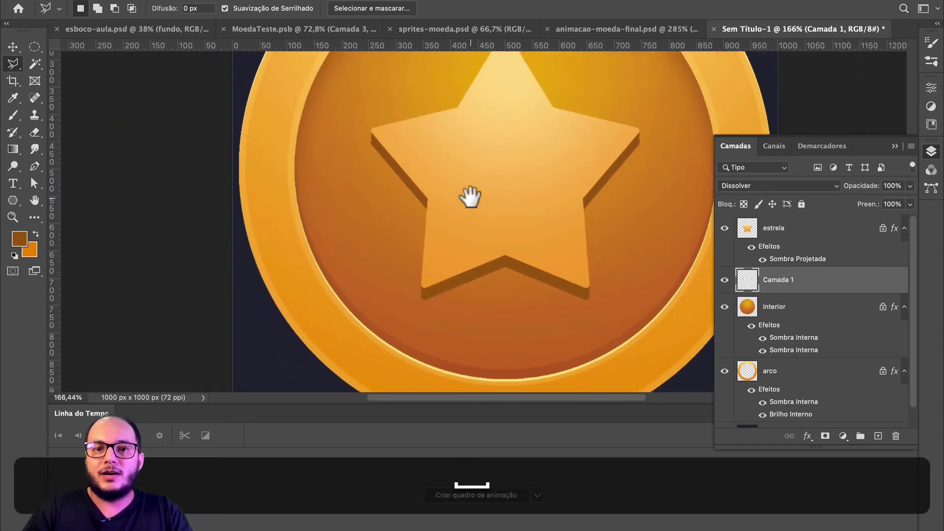
pyautogui.moveTo(518, 141); pyautogui.dragTo(417, 206)
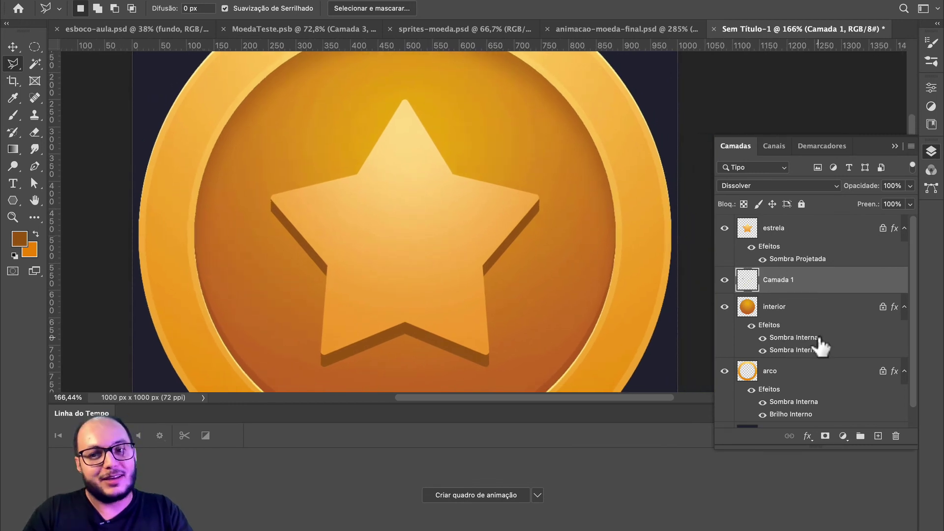
pyautogui.click(820, 235)
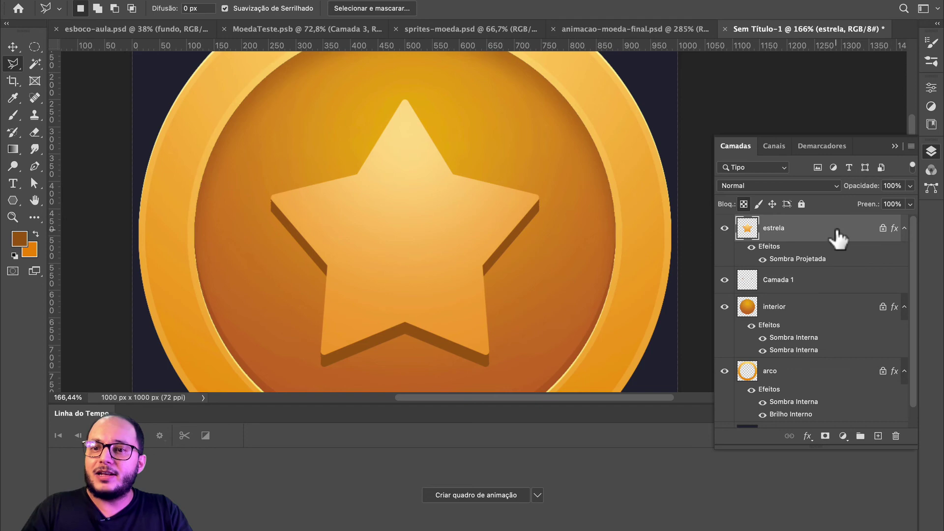
pyautogui.doubleClick(854, 255)
pyautogui.moveTo(549, 94); pyautogui.dragTo(635, 89)
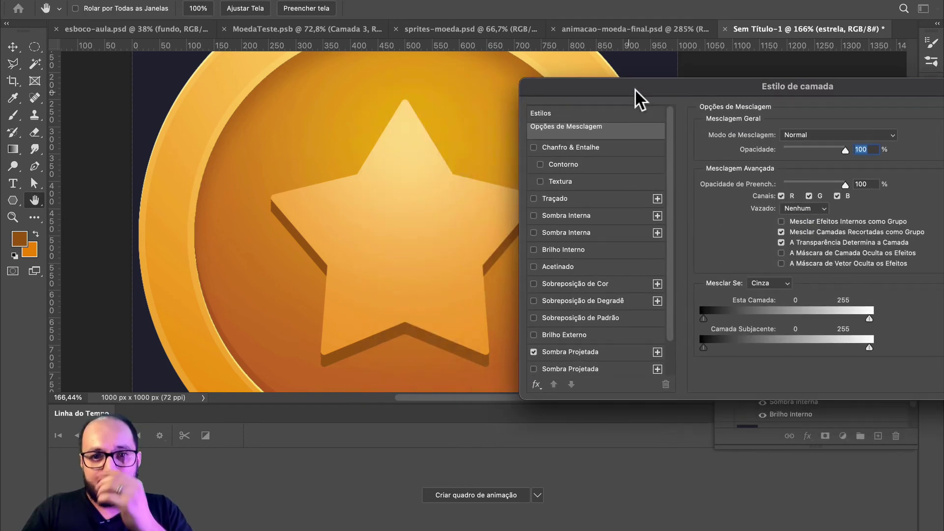
pyautogui.click(553, 217)
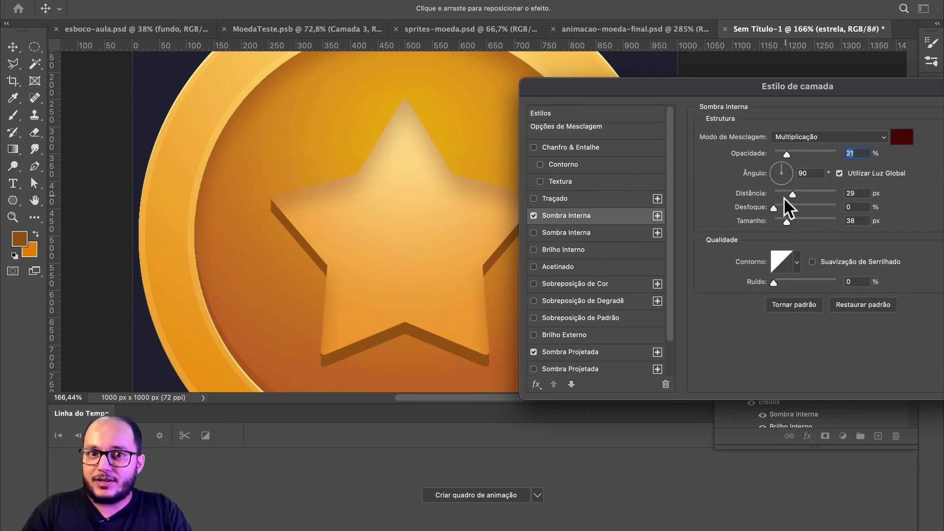
# - Set the star's Inner Shadow colour to the red #ff2c09, its size to 0 px and its distance to 13 px
pyautogui.moveTo(792, 195)
pyautogui.mouseDown()
pyautogui.moveTo(744, 194)
pyautogui.moveTo(806, 194)
pyautogui.mouseUp()
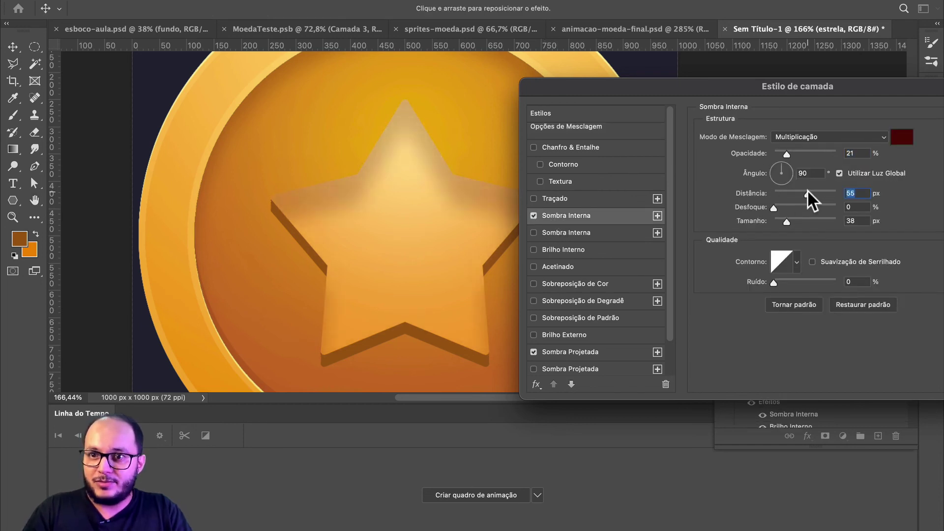
pyautogui.click(901, 136)
pyautogui.click(727, 225)
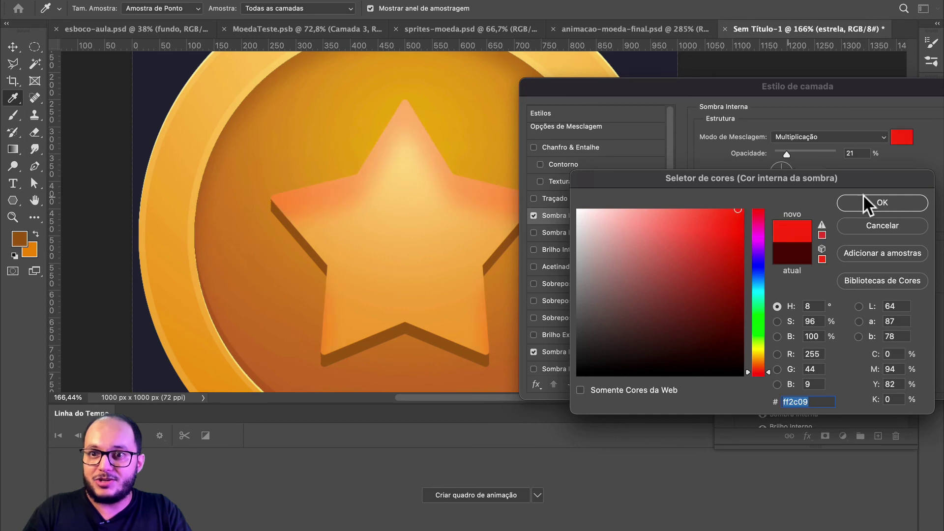
pyautogui.click(857, 203)
pyautogui.moveTo(786, 223); pyautogui.dragTo(743, 223)
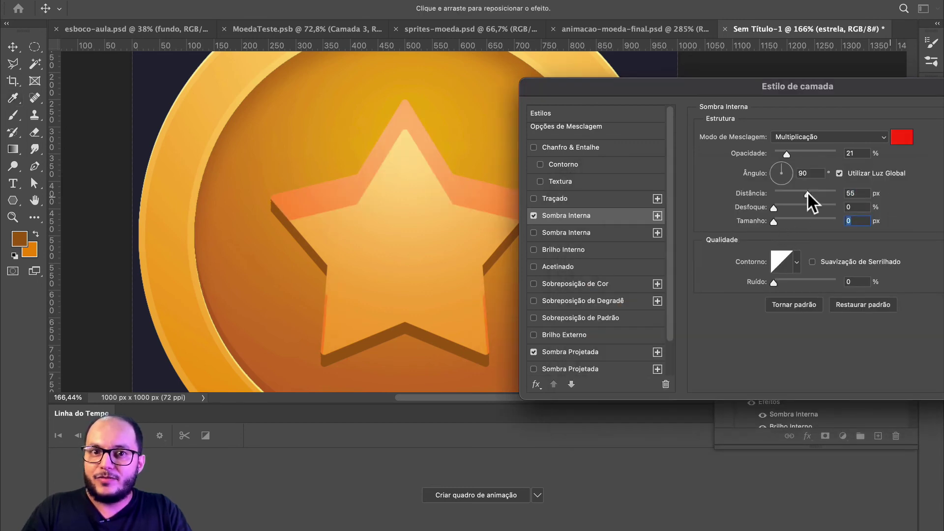
pyautogui.moveTo(807, 192); pyautogui.dragTo(783, 193)
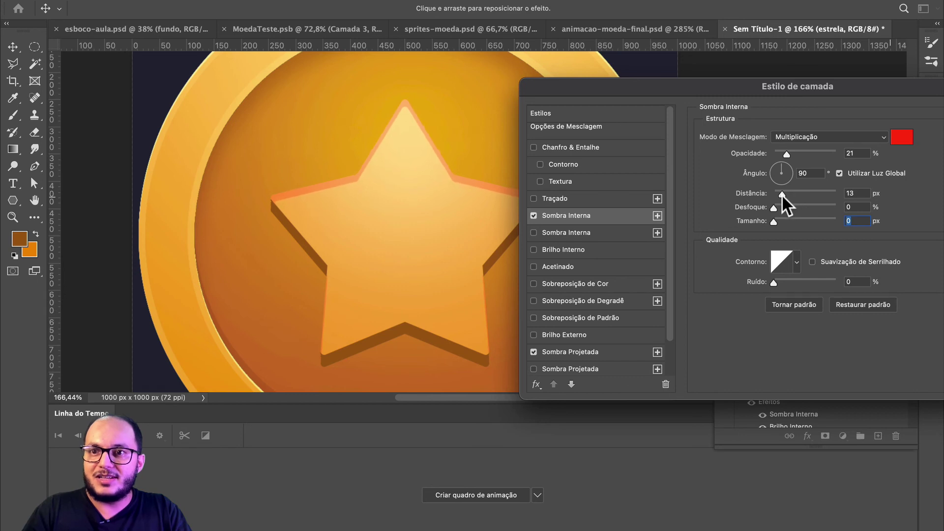
# - Set the star's Inner Shadow blend mode to Luz Direta and its colour to the pale yellow #f9e389
pyautogui.click(867, 136)
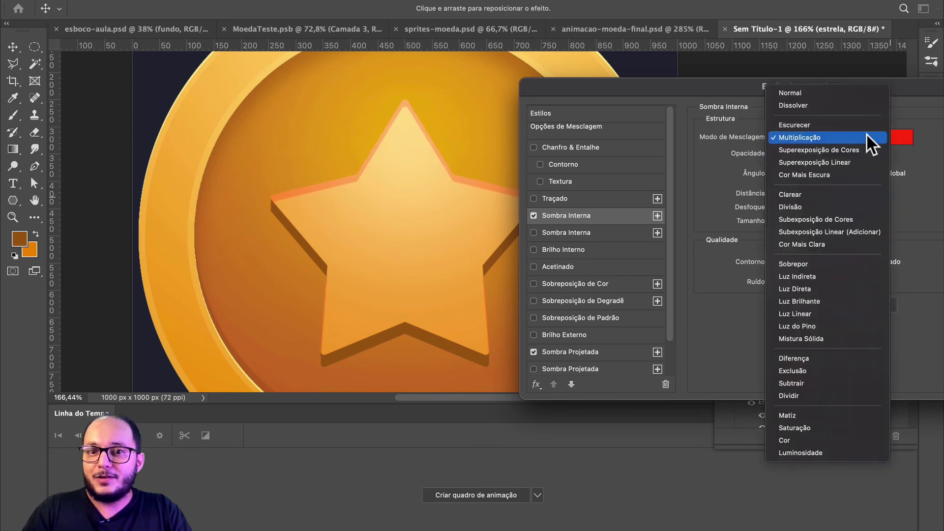
pyautogui.click(821, 288)
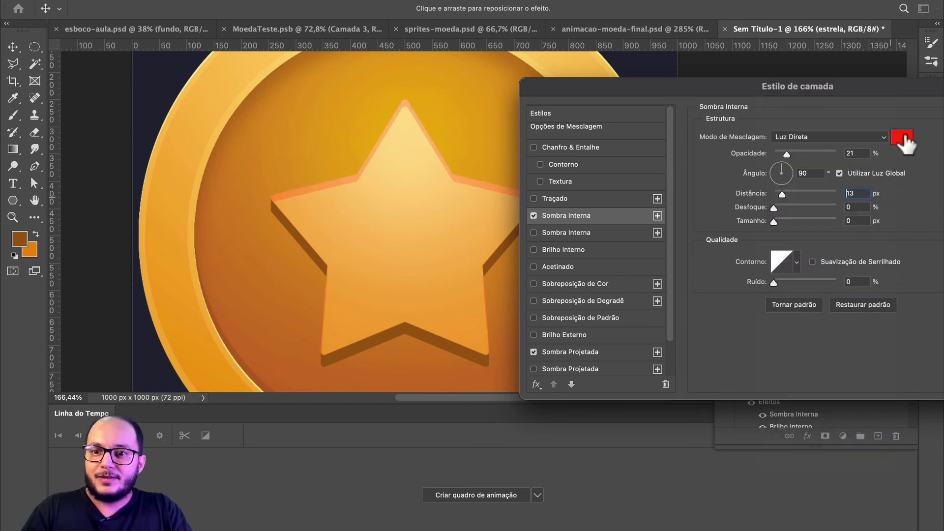
pyautogui.click(902, 139)
pyautogui.moveTo(762, 236); pyautogui.dragTo(758, 350)
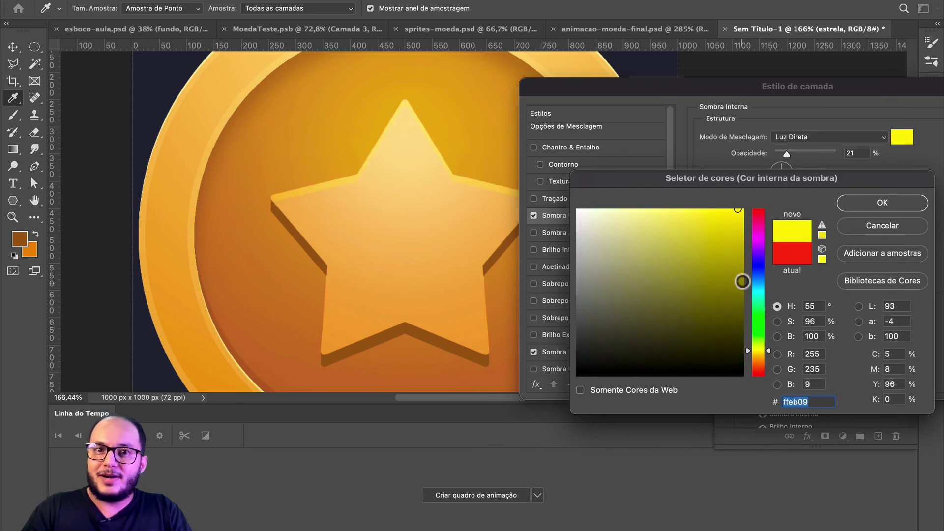
pyautogui.moveTo(742, 281); pyautogui.dragTo(652, 212)
pyautogui.click(759, 352)
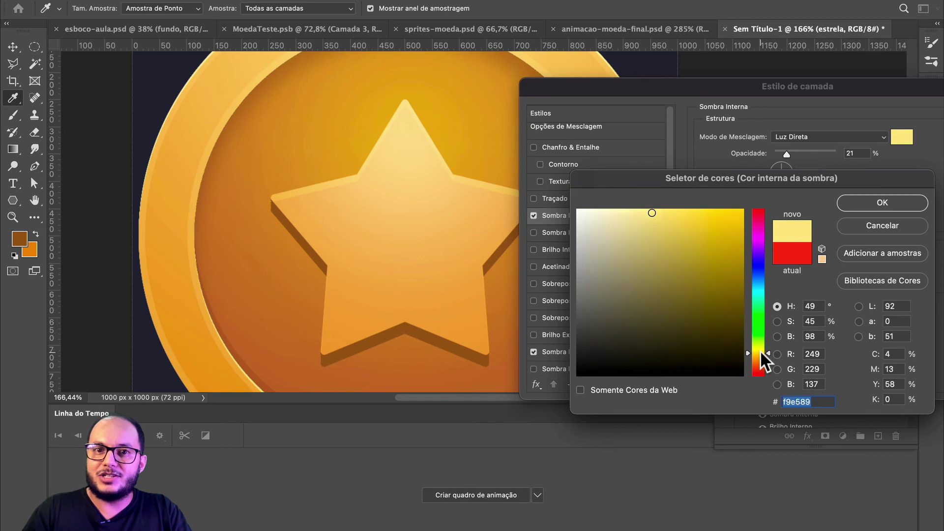
pyautogui.click(759, 350)
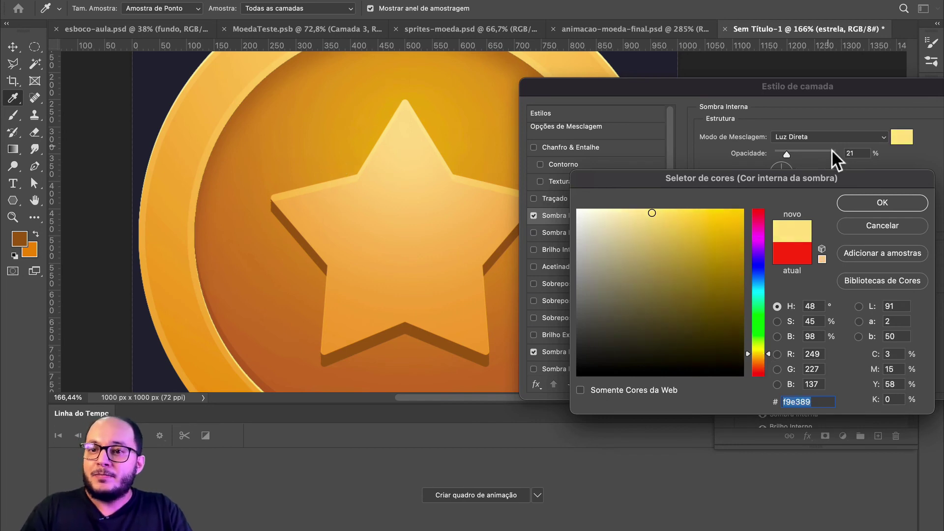
pyautogui.click(859, 202)
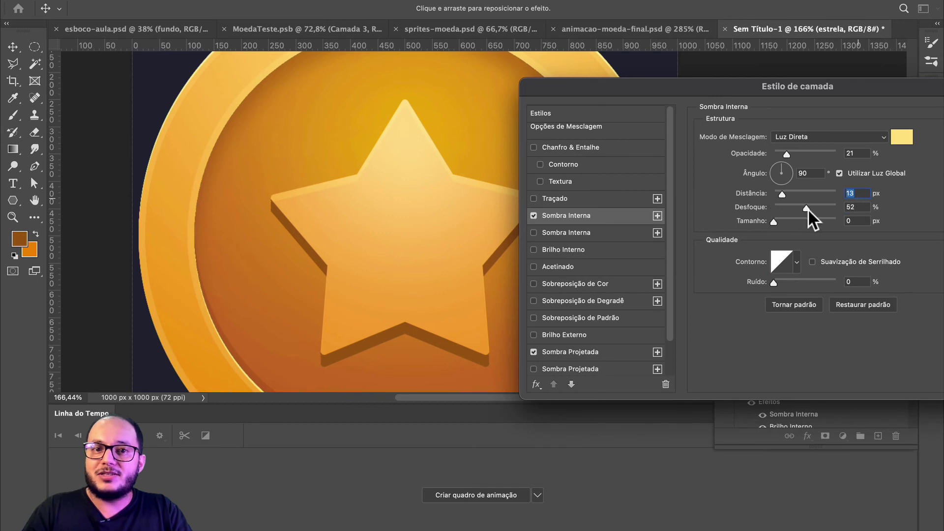
# - Set the star's Inner Shadow choke to 100%, distance to 17 px and size to 0 px, and apply the layer style
pyautogui.press('Tab')
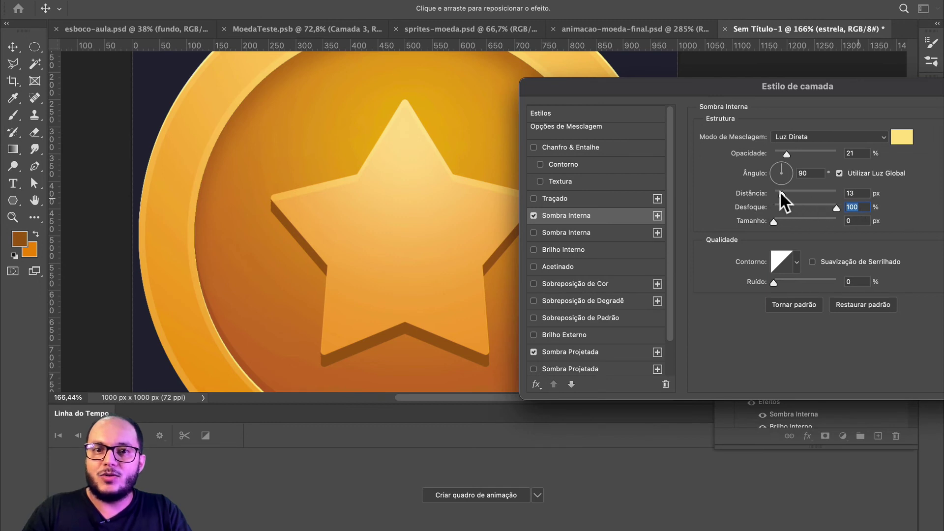
pyautogui.moveTo(780, 191)
pyautogui.mouseDown()
pyautogui.moveTo(813, 202)
pyautogui.moveTo(780, 203)
pyautogui.mouseUp()
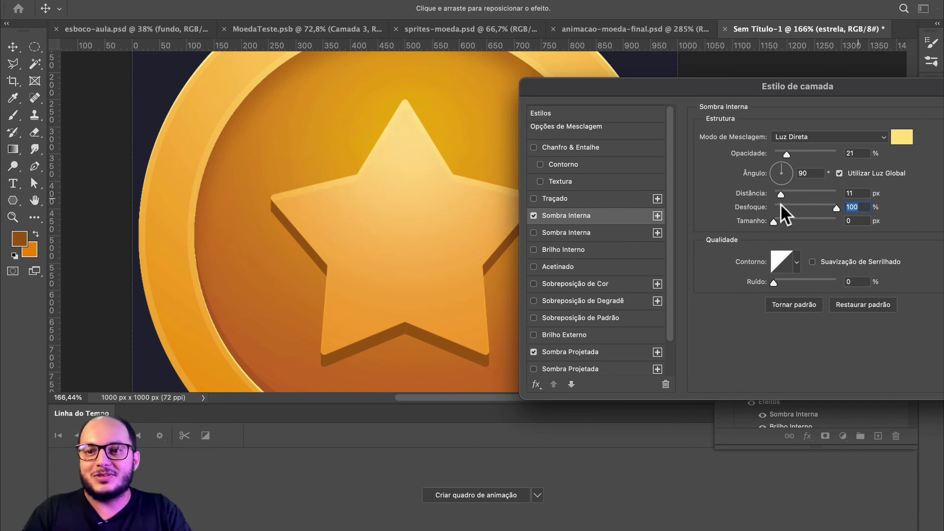
pyautogui.hotkey('shift', 'Tab')
pyautogui.press('Up')
pyautogui.press('Up')
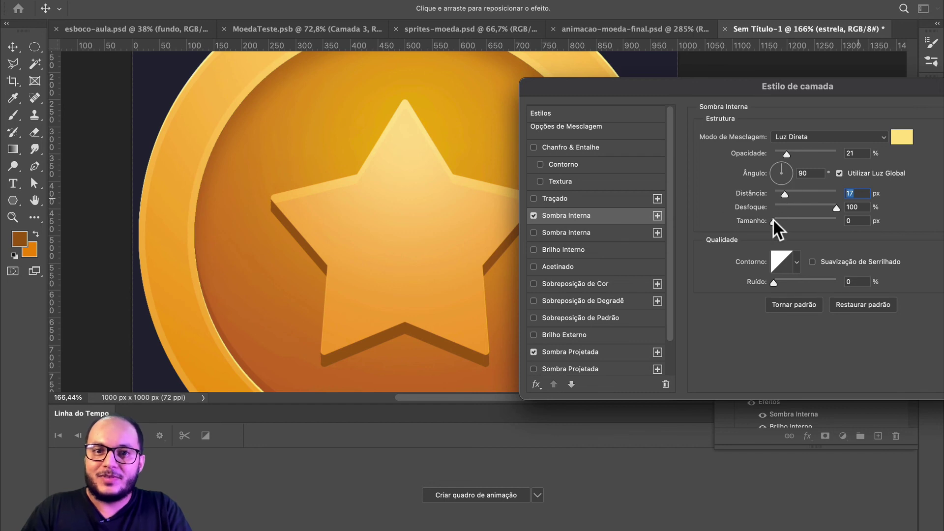
pyautogui.moveTo(772, 220)
pyautogui.mouseDown()
pyautogui.moveTo(789, 222)
pyautogui.moveTo(770, 223)
pyautogui.mouseUp()
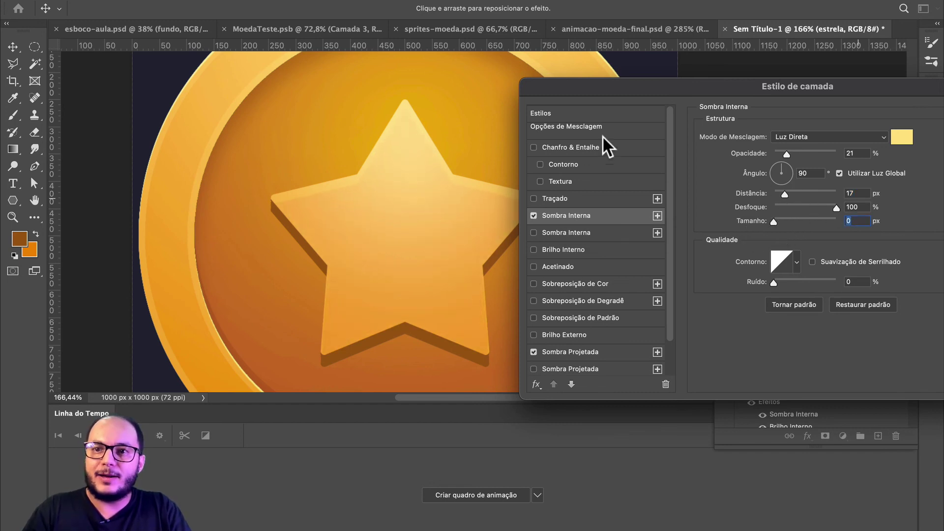
pyautogui.moveTo(830, 96); pyautogui.dragTo(703, 86)
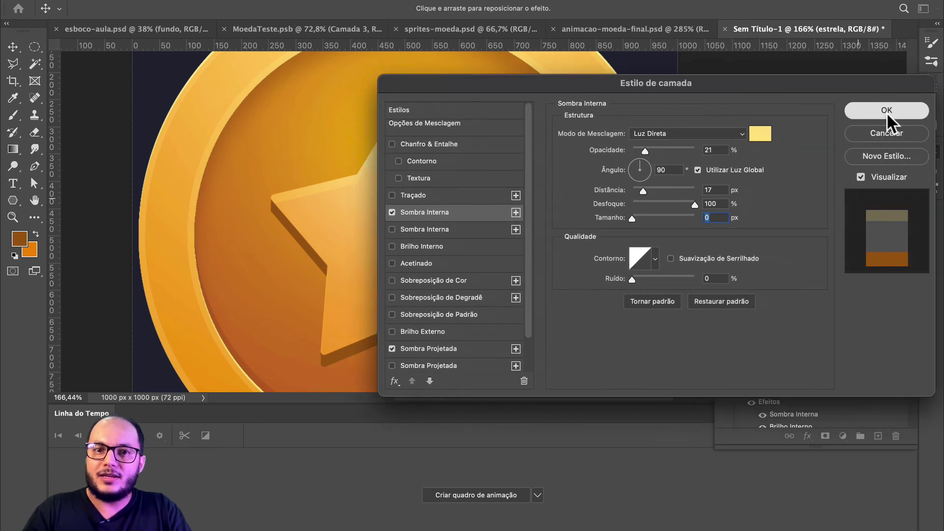
pyautogui.click(886, 112)
# - Compare the whole coin with the finished one in animacao-moeda-final.psd and return to the untitled coin document
pyautogui.scroll(-3, 423, 266)
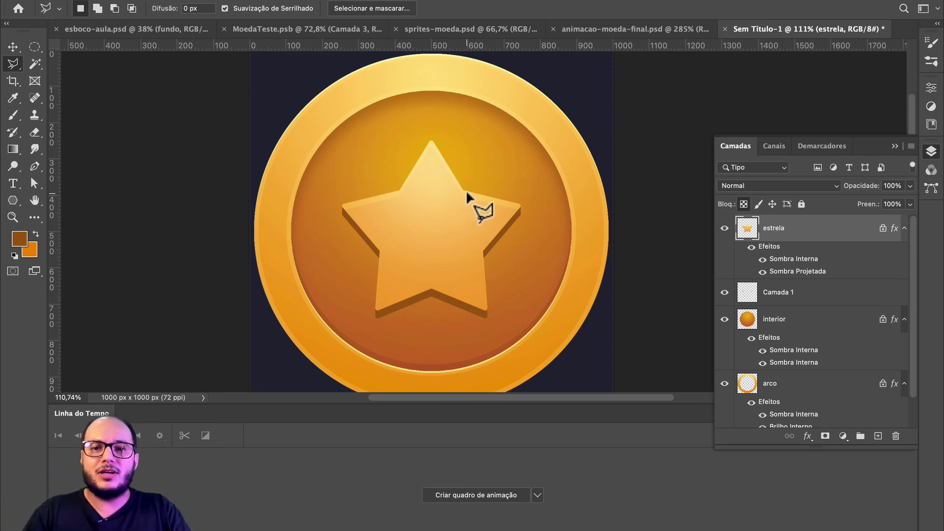
pyautogui.scroll(-5, 465, 190)
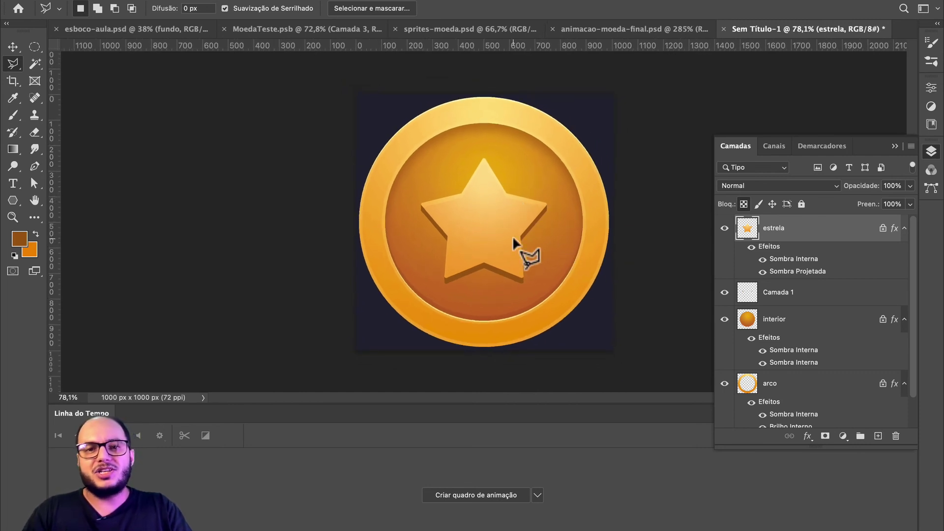
pyautogui.scroll(-2, 512, 236)
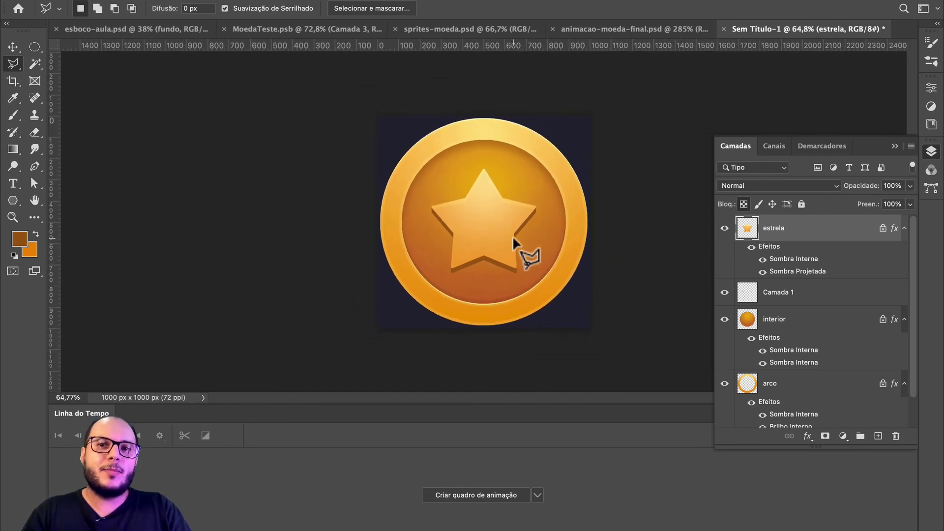
pyautogui.click(616, 25)
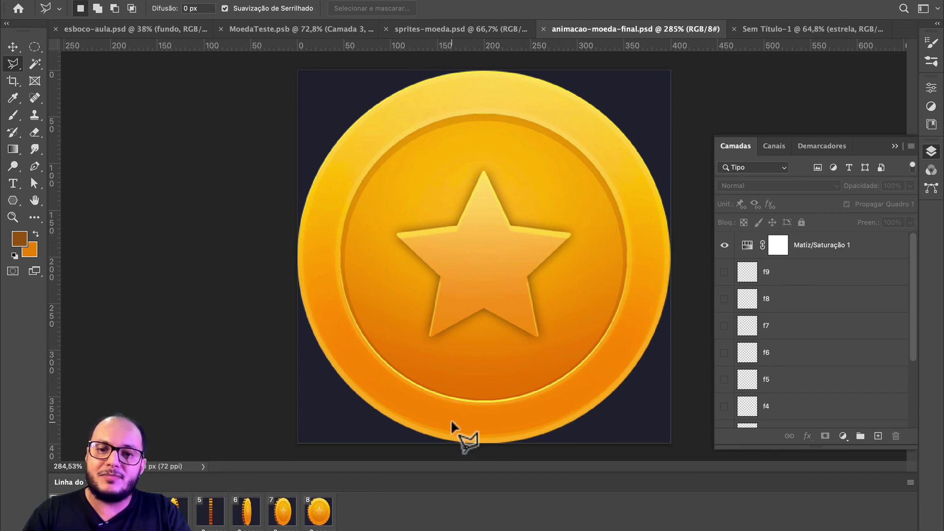
pyautogui.scroll(1, 498, 387)
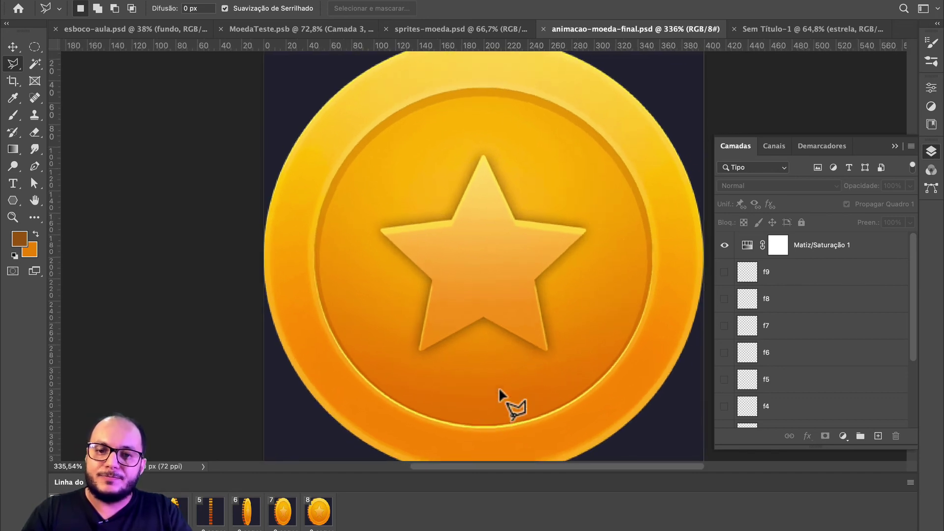
pyautogui.scroll(1, 499, 388)
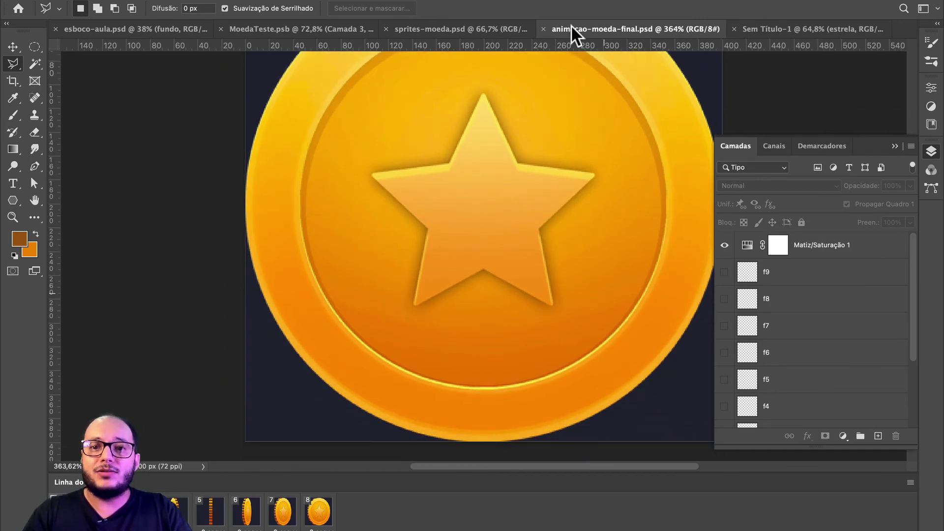
pyautogui.click(778, 30)
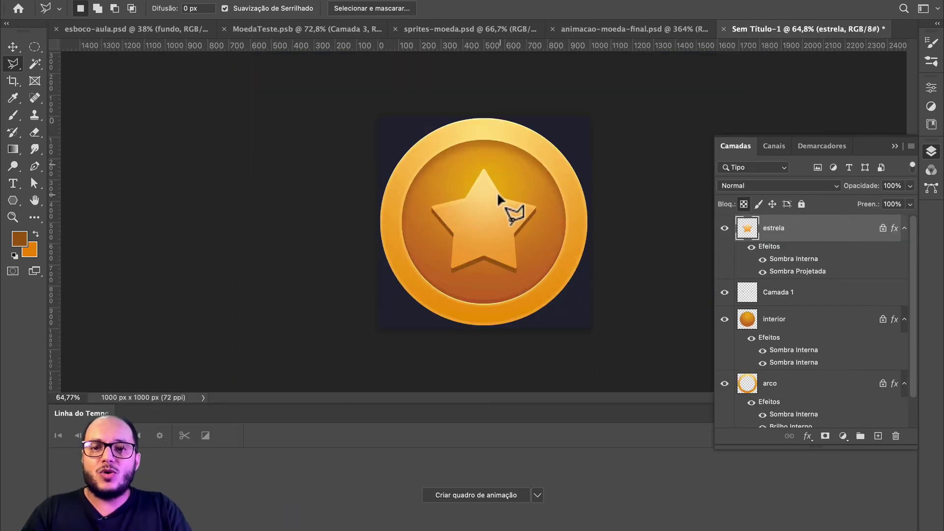
# - Add a Levels (Níveis) adjustment layer clipped to the estrela layer
pyautogui.scroll(5, 494, 189)
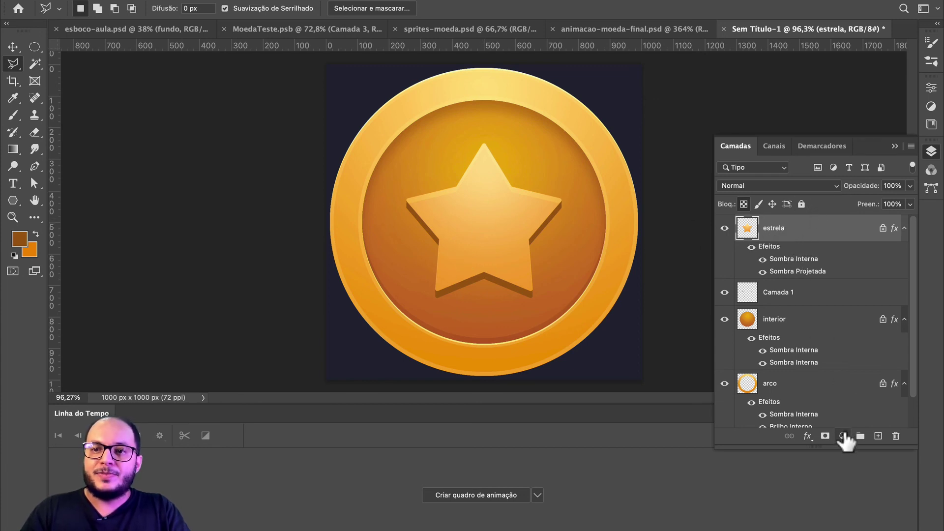
pyautogui.click(843, 436)
pyautogui.click(804, 305)
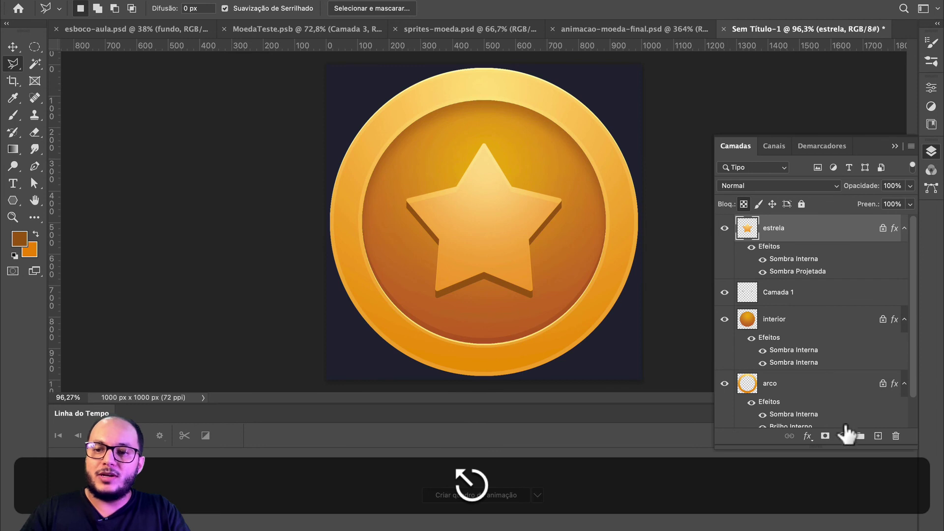
pyautogui.click(843, 436)
pyautogui.scroll(-5, 868, 459)
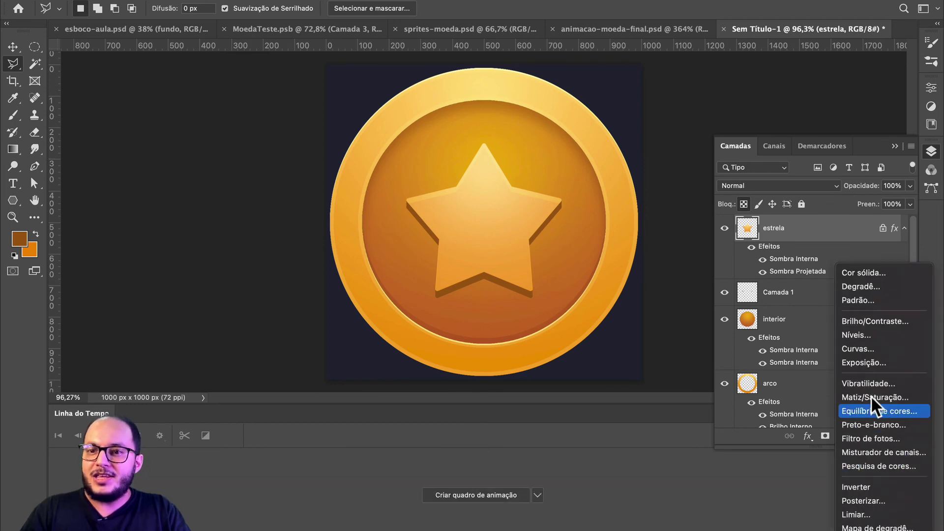
pyautogui.click(867, 334)
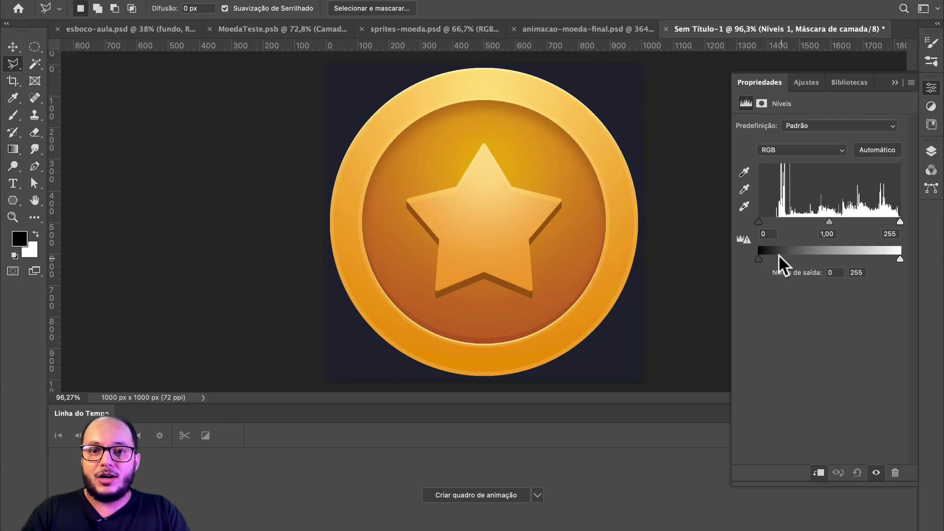
# - Set the Levels black input to 48 and the midtones to 1,76, comparing the star with and without the adjustment
pyautogui.moveTo(758, 221); pyautogui.dragTo(785, 221)
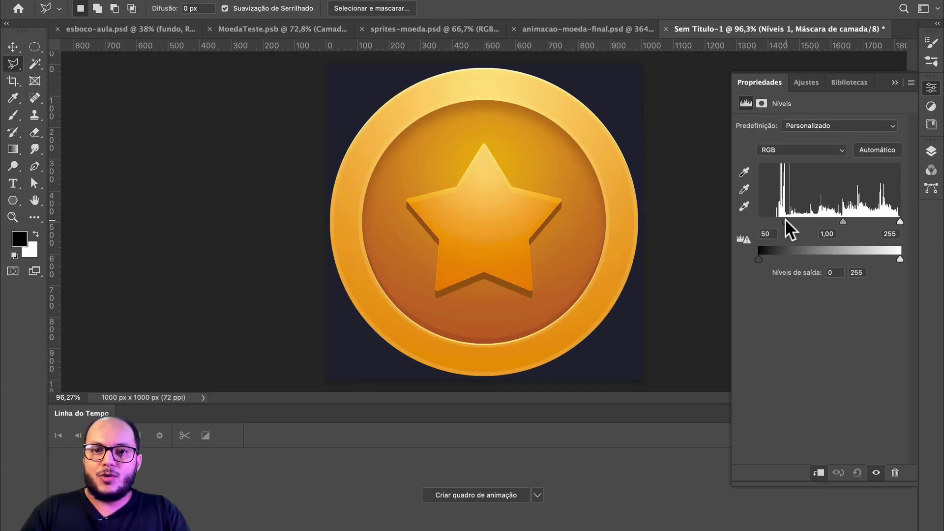
pyautogui.moveTo(843, 221); pyautogui.dragTo(811, 221)
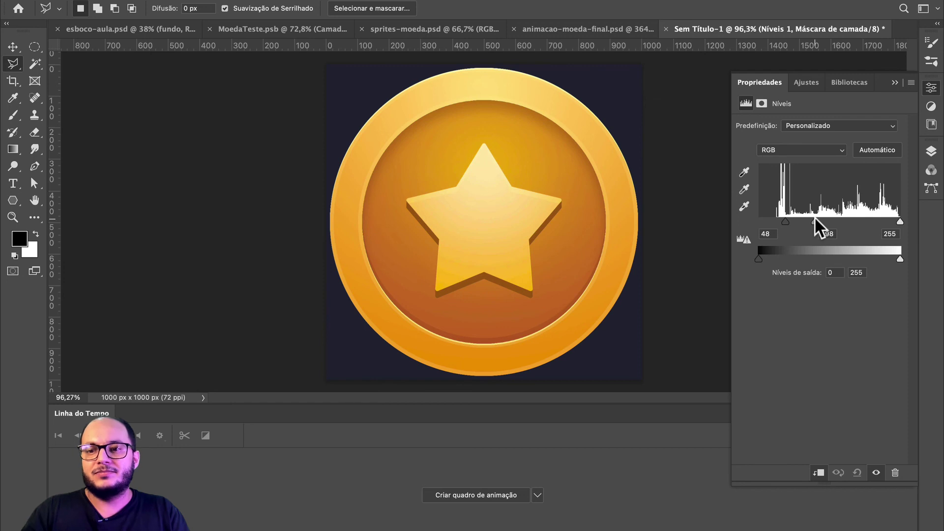
pyautogui.moveTo(814, 222); pyautogui.dragTo(819, 221)
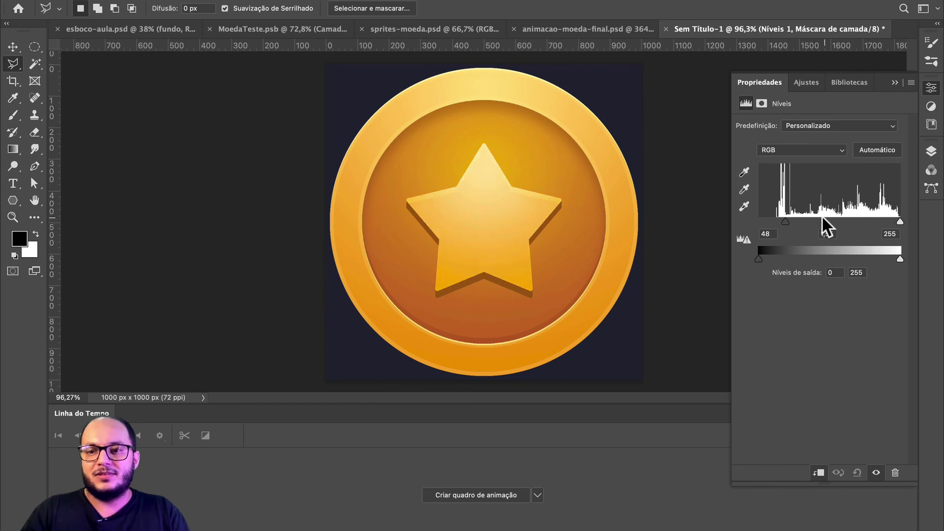
pyautogui.click(875, 472)
pyautogui.click(875, 472)
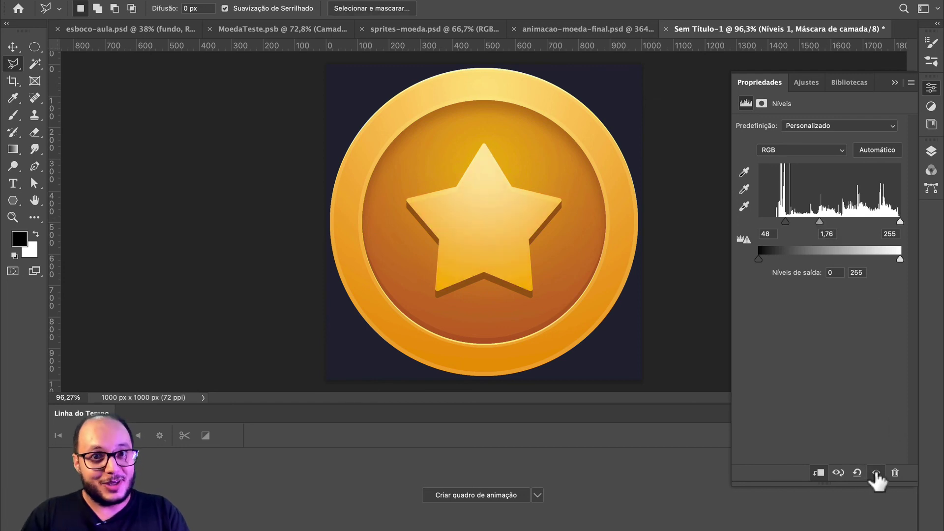
pyautogui.click(895, 82)
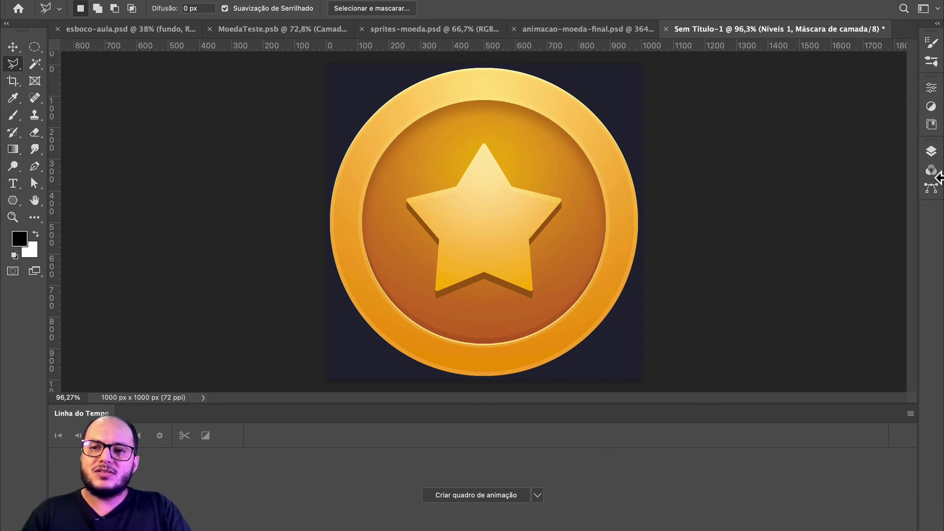
# - Preview the Níveis 1 adjustment unclipped over the whole coin, and clip it back to the estrela layer
pyautogui.click(931, 151)
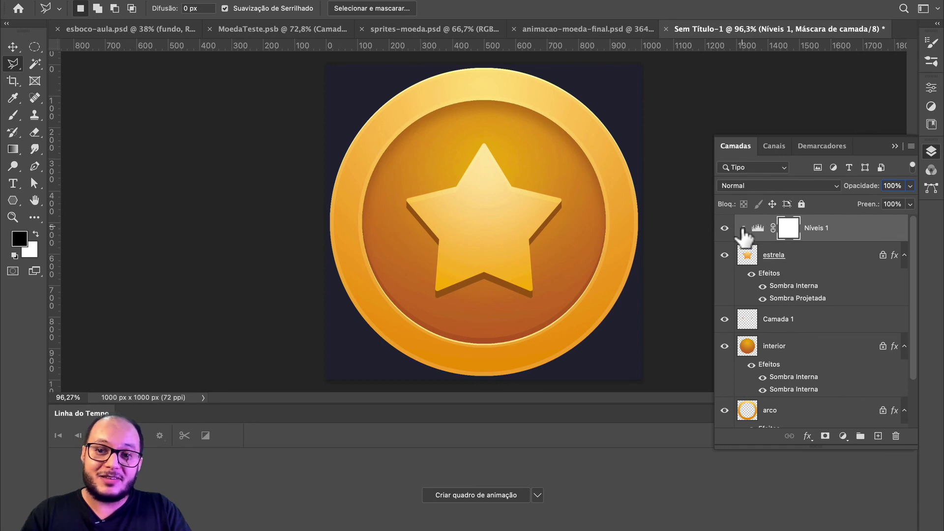
pyautogui.click(757, 230)
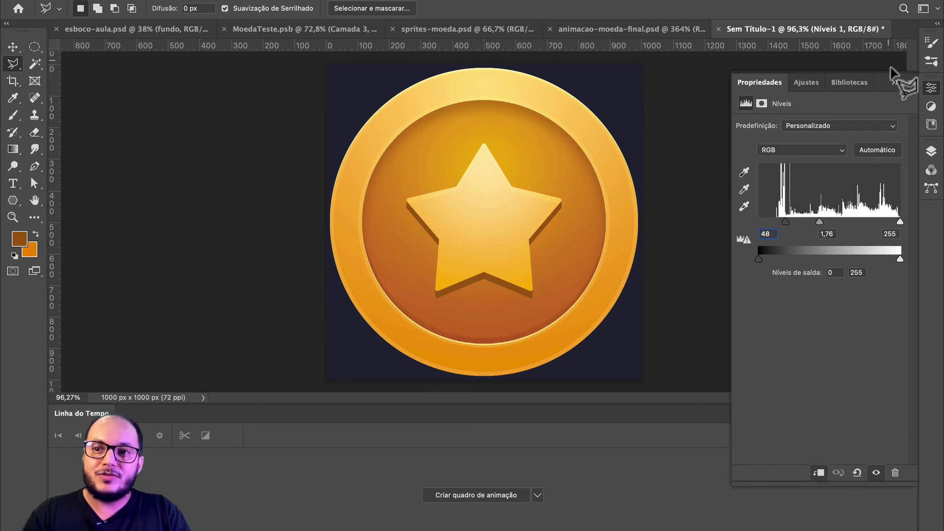
pyautogui.click(895, 82)
pyautogui.click(931, 152)
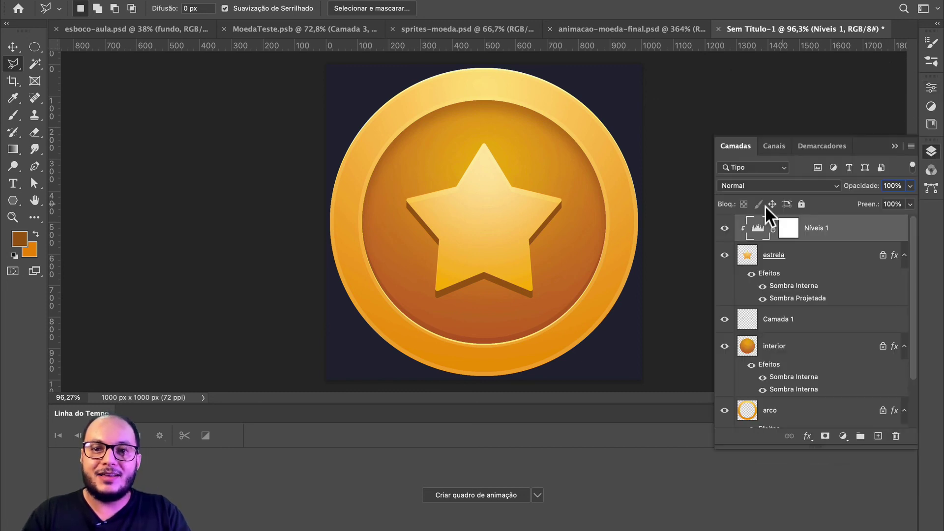
pyautogui.doubleClick(746, 232)
pyautogui.click(816, 474)
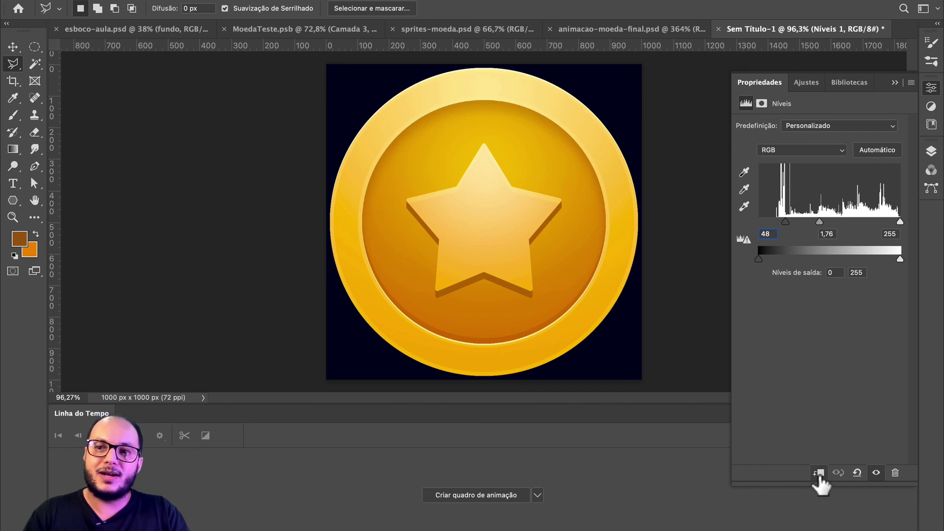
pyautogui.click(817, 474)
pyautogui.click(894, 82)
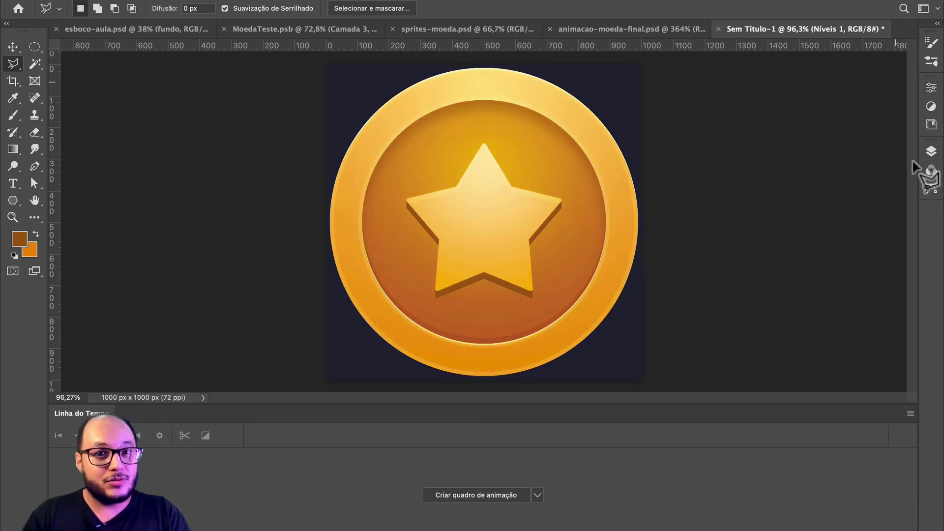
pyautogui.click(931, 151)
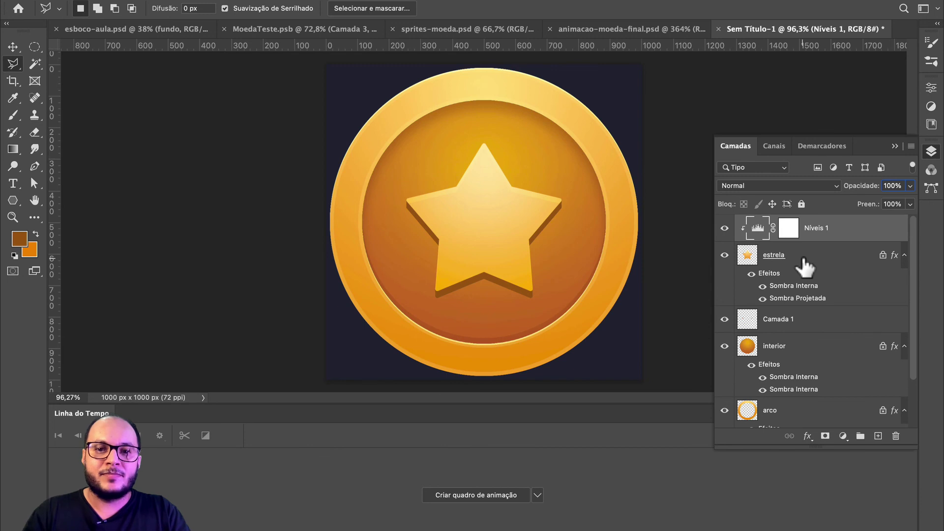
# - Hide and show the estrela layer to check what lies beneath it, and leave only Camada 1 hidden
pyautogui.click(724, 255)
pyautogui.click(725, 254)
pyautogui.click(725, 255)
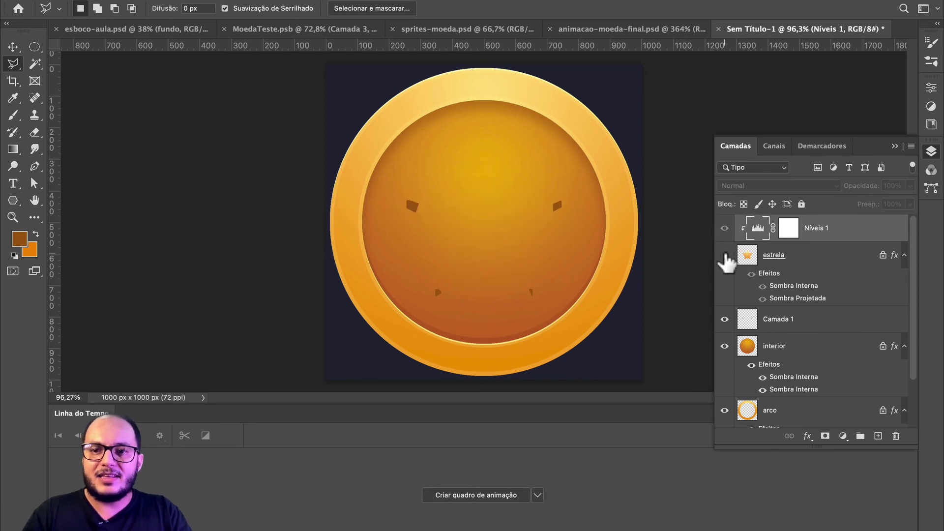
pyautogui.click(725, 255)
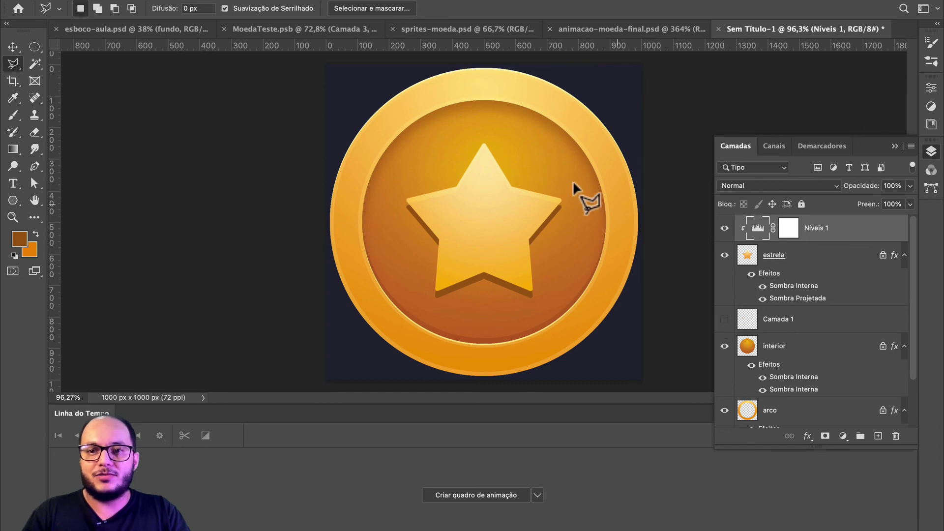
# - Show Camada 1, and hide and show the interior and arco layers to check what each contributes to the coin
pyautogui.click(725, 320)
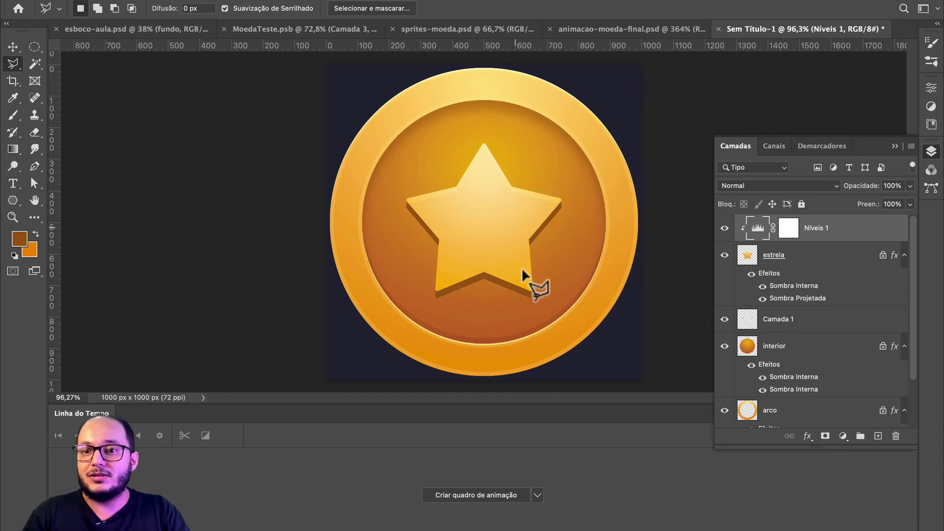
pyautogui.click(725, 346)
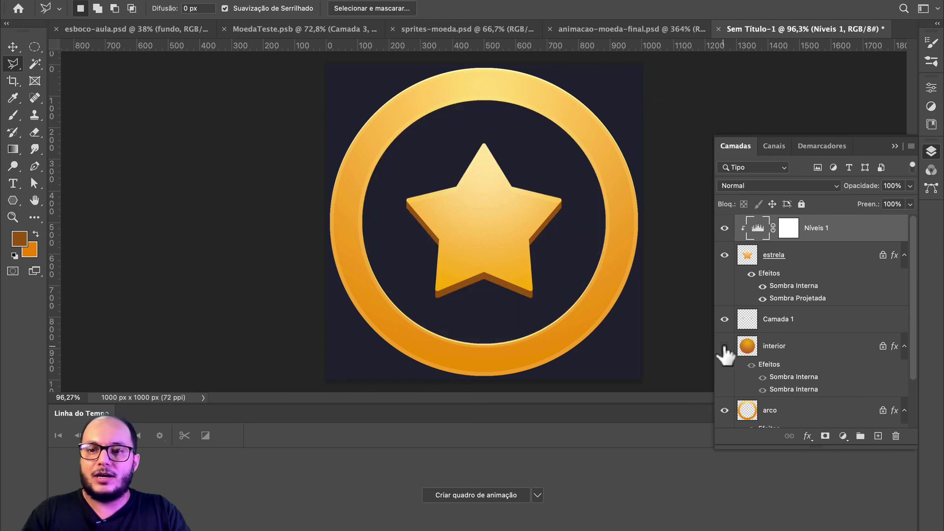
pyautogui.click(724, 346)
pyautogui.click(725, 346)
pyautogui.click(724, 346)
pyautogui.scroll(-2, 725, 346)
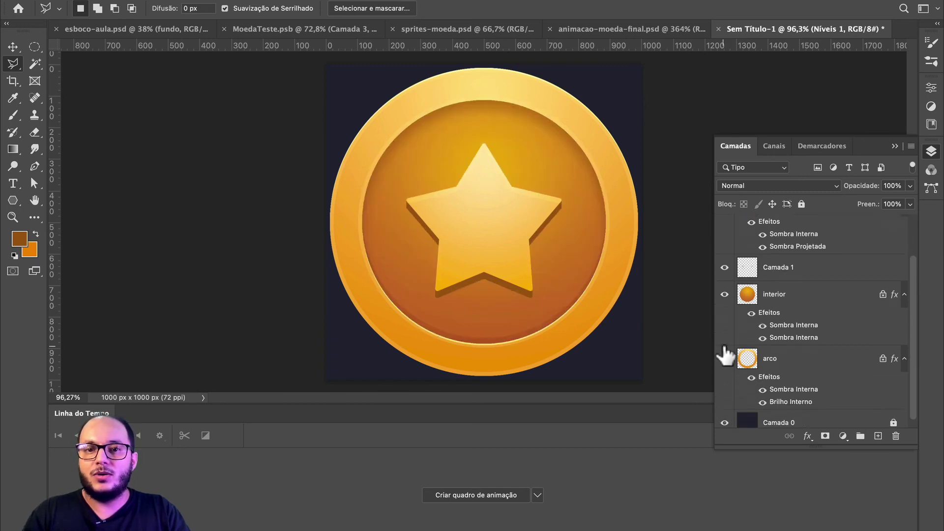
pyautogui.click(725, 359)
pyautogui.click(724, 358)
# - Try to move the star slightly sideways with the Move tool, undo the move, and deselect the star
pyautogui.press('v')
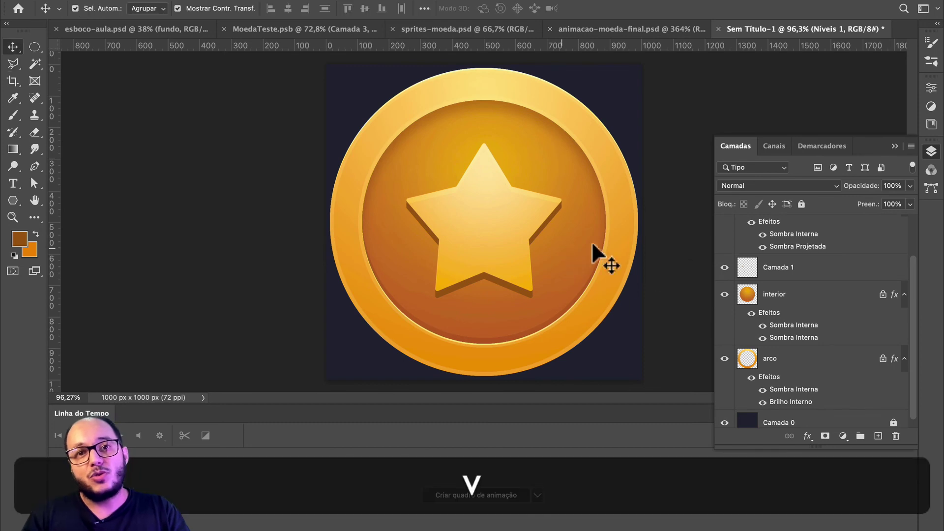
pyautogui.scroll(-3, 667, 282)
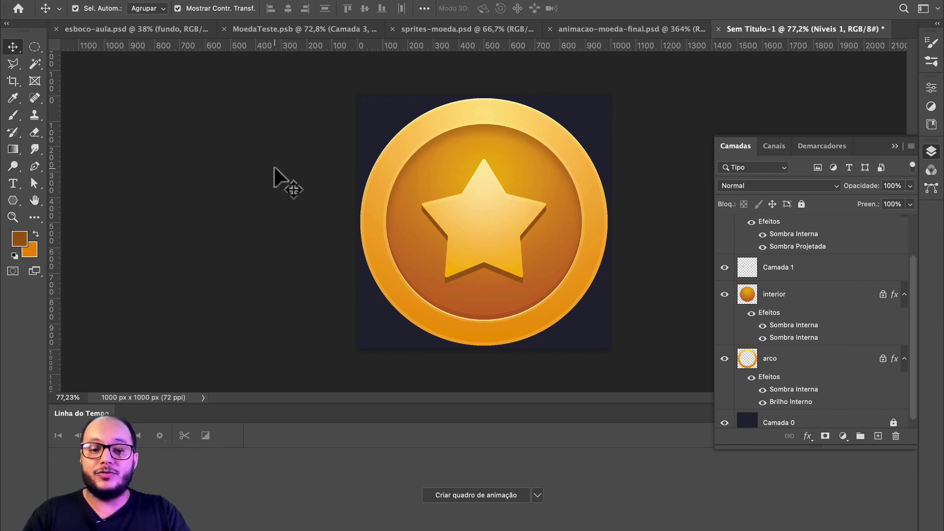
pyautogui.press('v')
pyautogui.moveTo(489, 206); pyautogui.dragTo(511, 202)
pyautogui.press('super+z')
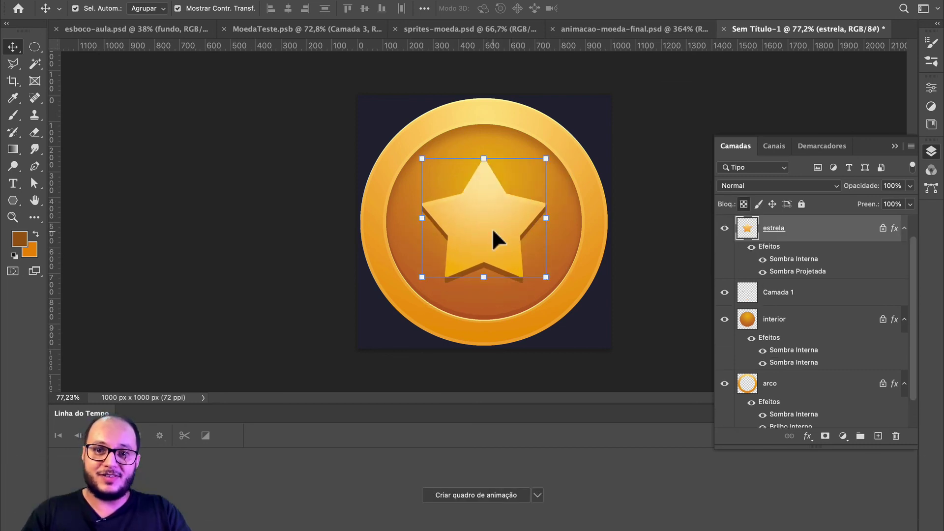
pyautogui.click(614, 135)
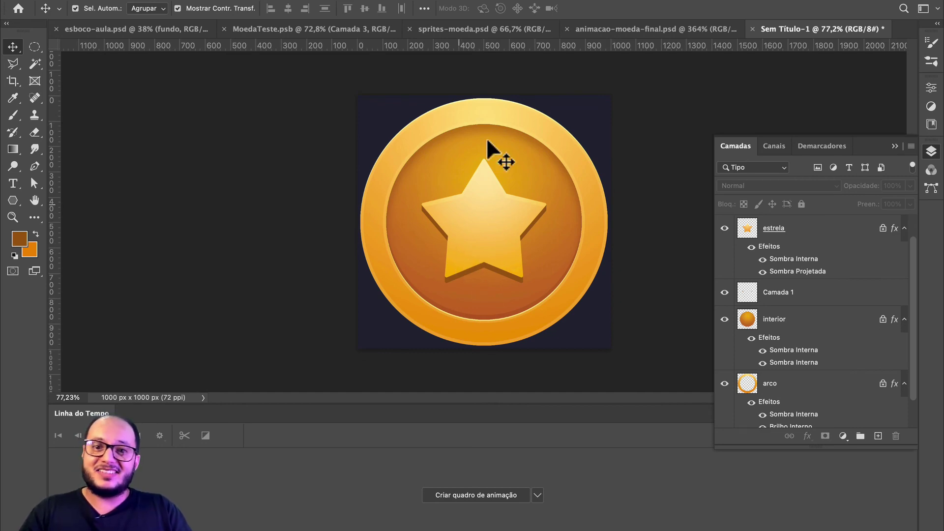
# - Open the animacao-moeda-final.psd document, play and stop its spinning coin animation, and return to Sem Título-1
pyautogui.click(611, 29)
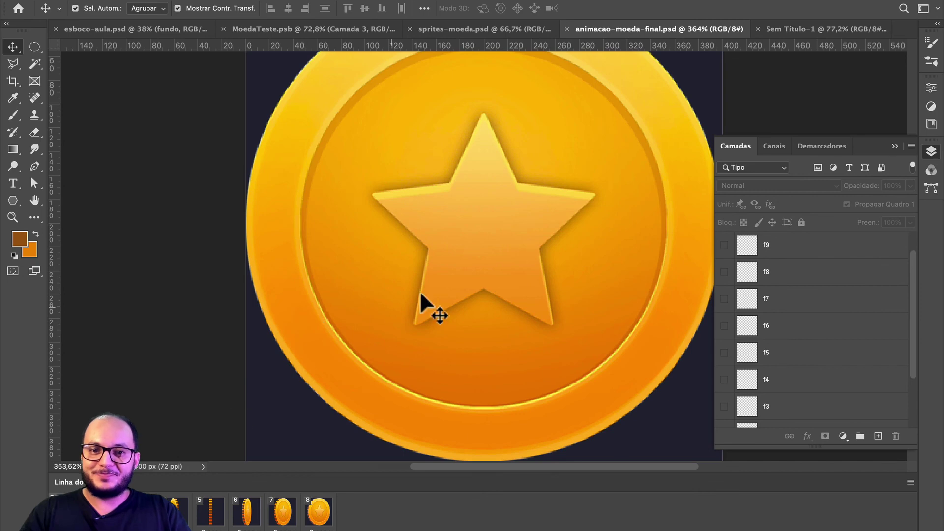
pyautogui.press('super+0')
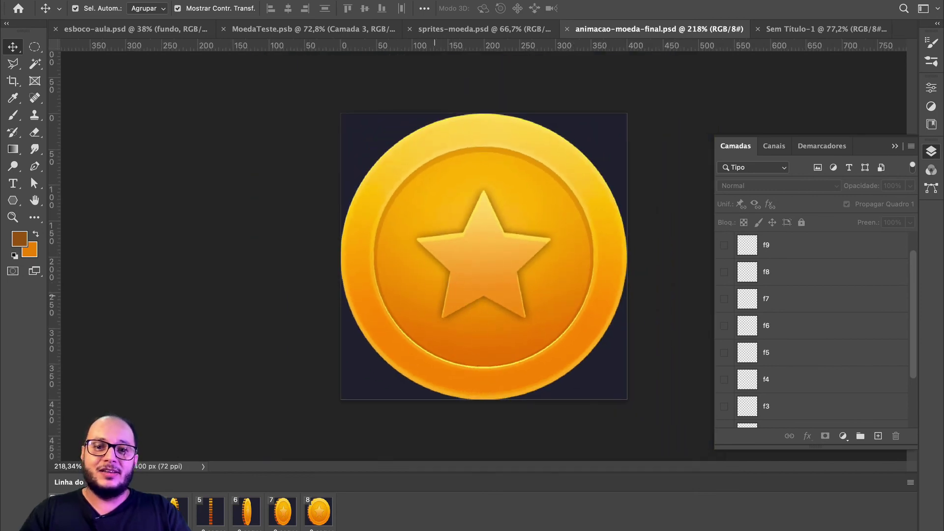
pyautogui.press('space')
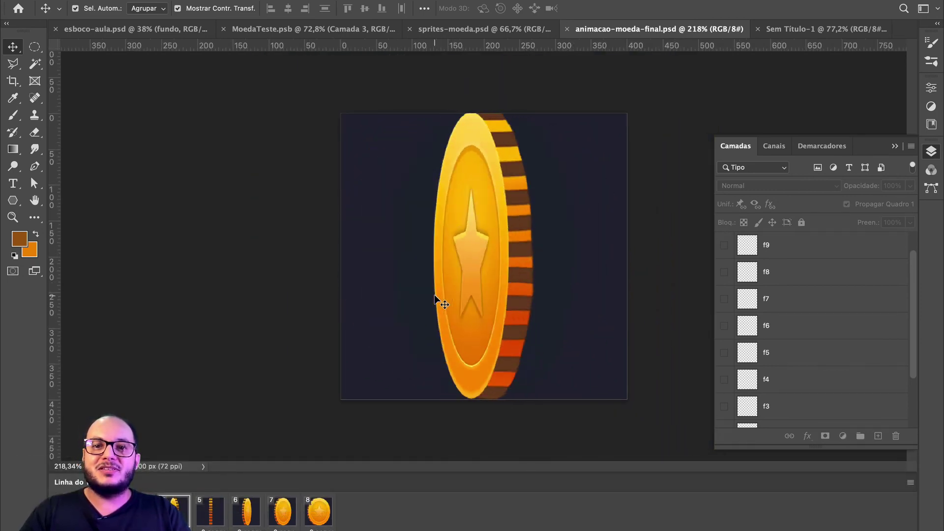
pyautogui.press('space')
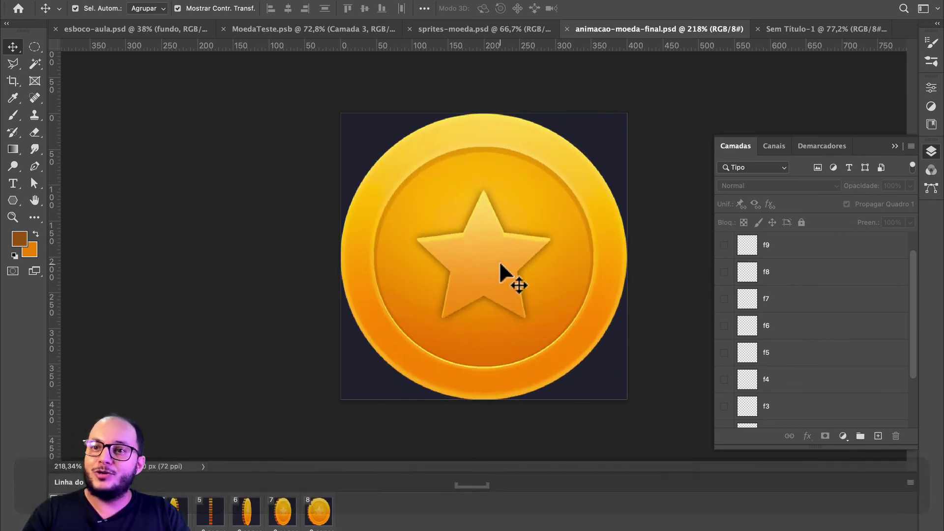
pyautogui.click(818, 29)
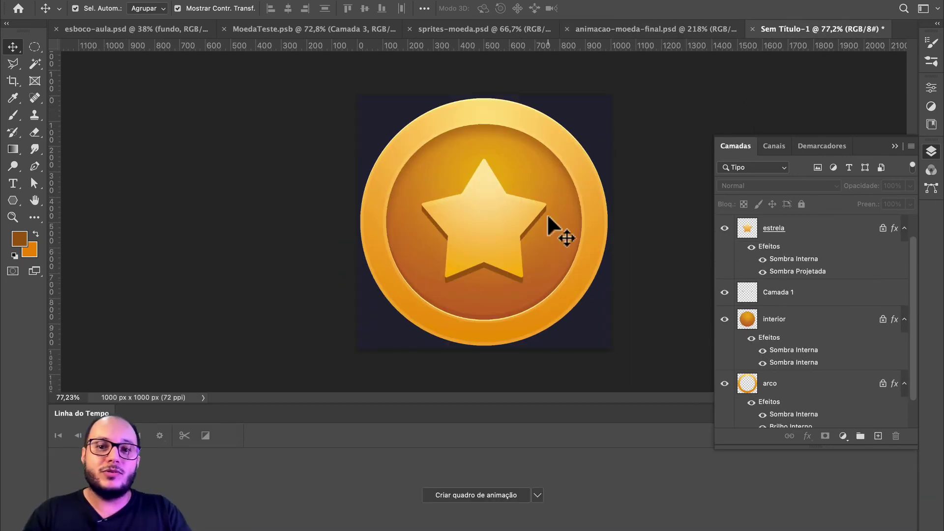
pyautogui.scroll(3, 549, 218)
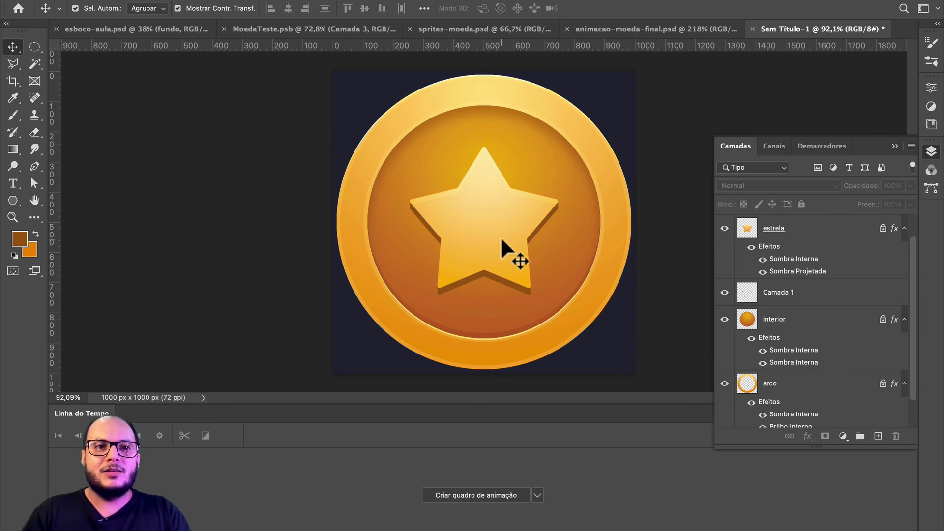
# - Examine the coin versions and the coin rotation sequence in esboco-aula.psd, and return to the Sem Título-1 document
pyautogui.click(123, 29)
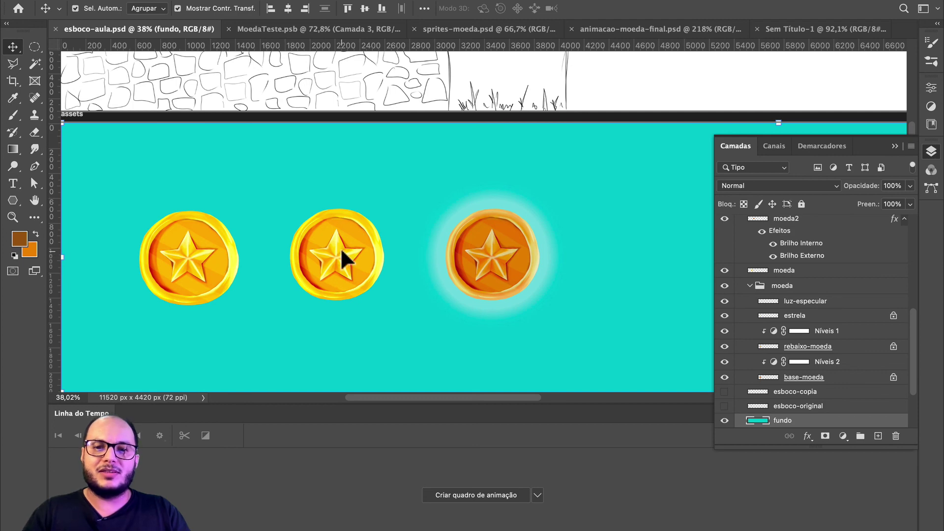
pyautogui.scroll(-3, 343, 261)
pyautogui.scroll(-2, 448, 257)
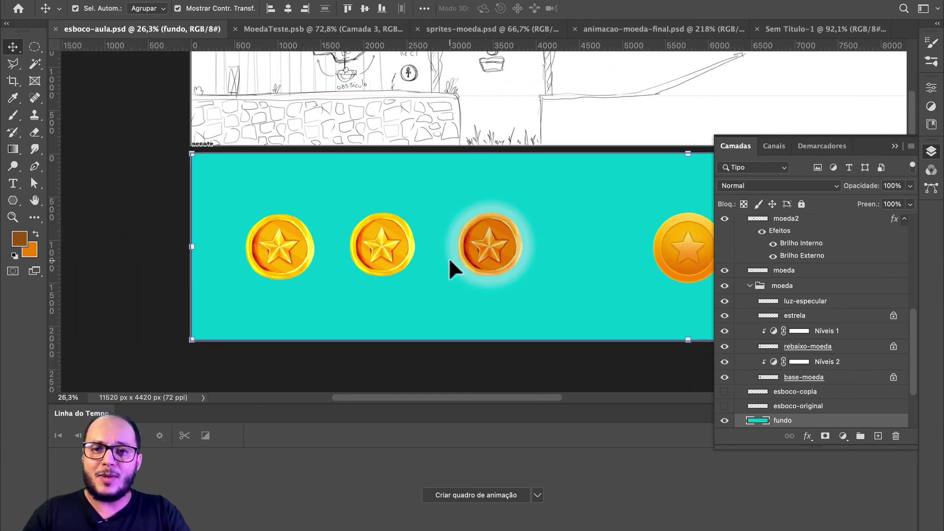
pyautogui.moveTo(606, 221); pyautogui.dragTo(354, 162)
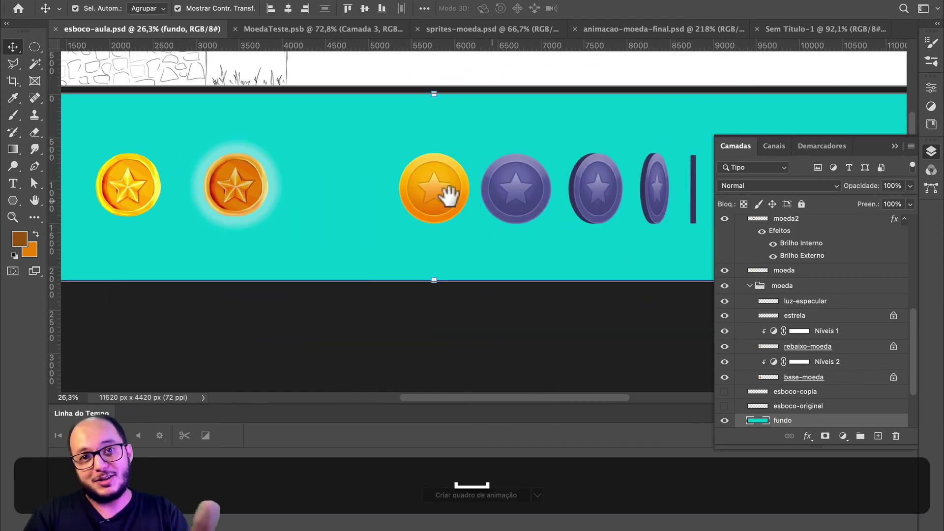
pyautogui.moveTo(447, 197); pyautogui.dragTo(244, 202)
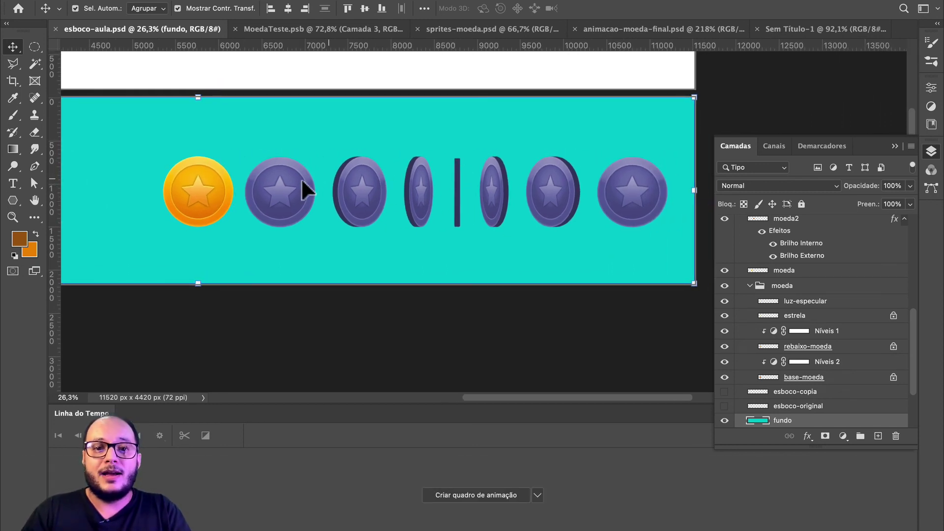
pyautogui.moveTo(192, 184); pyautogui.dragTo(313, 181)
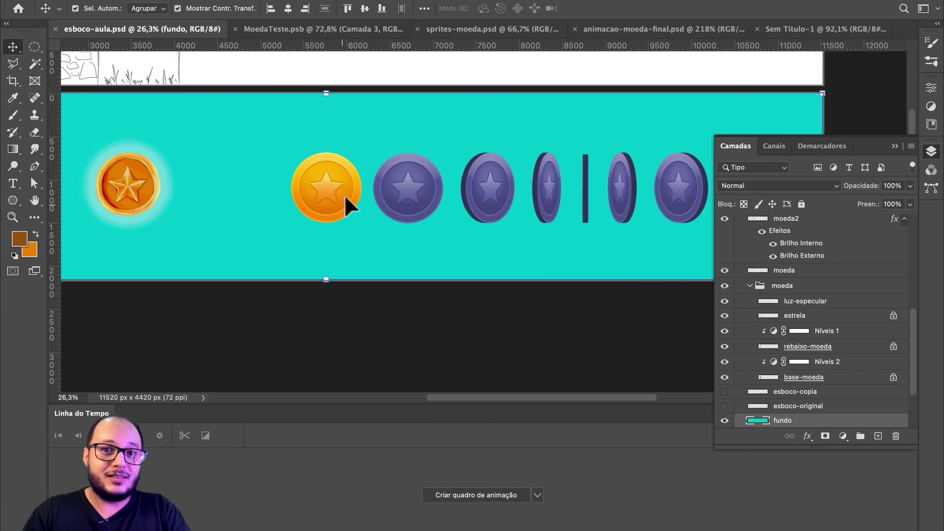
pyautogui.scroll(5, 327, 188)
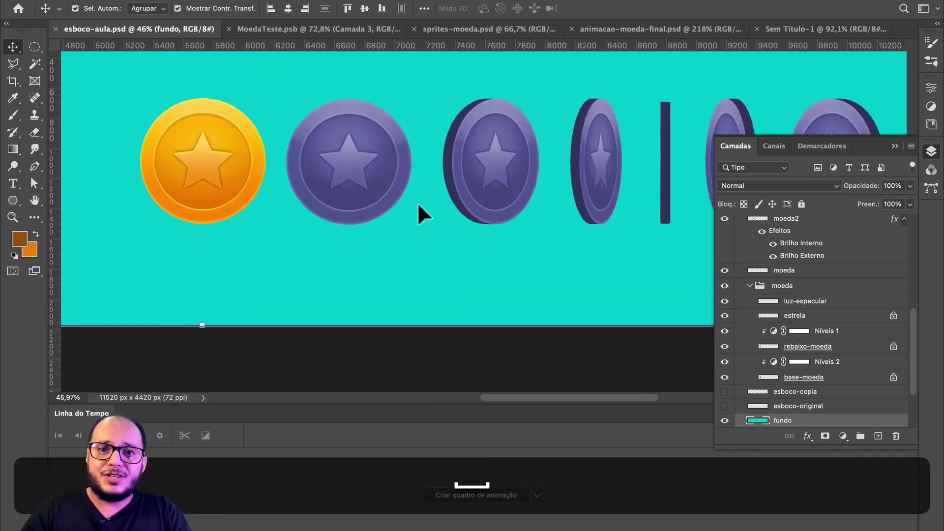
pyautogui.scroll(5, 422, 170)
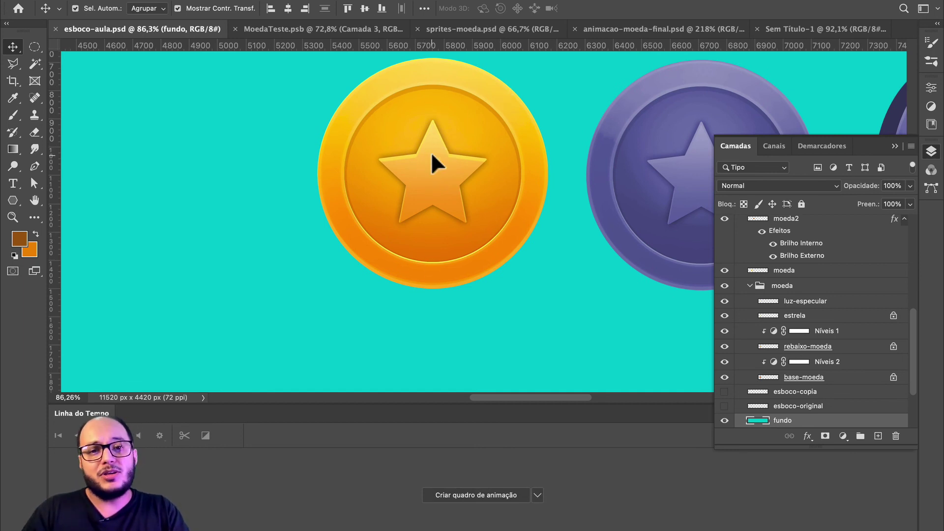
pyautogui.scroll(-2, 430, 152)
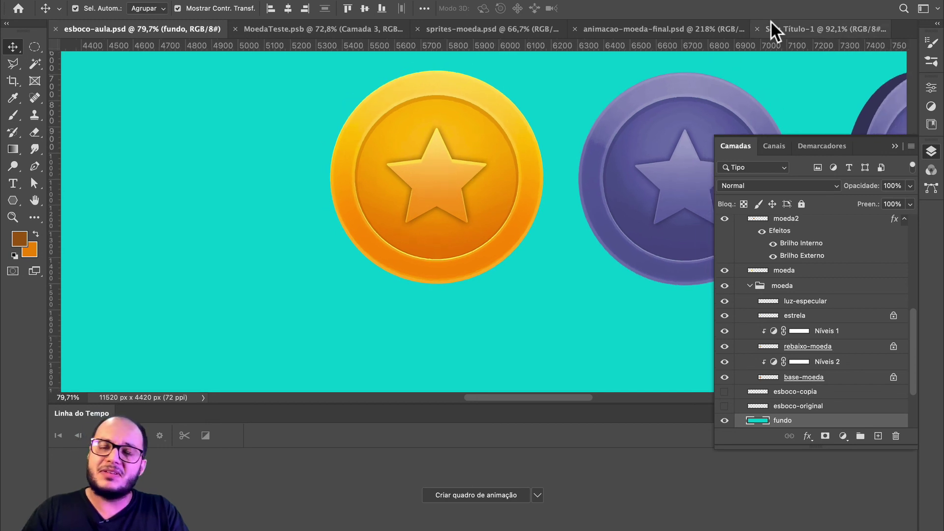
pyautogui.click(794, 28)
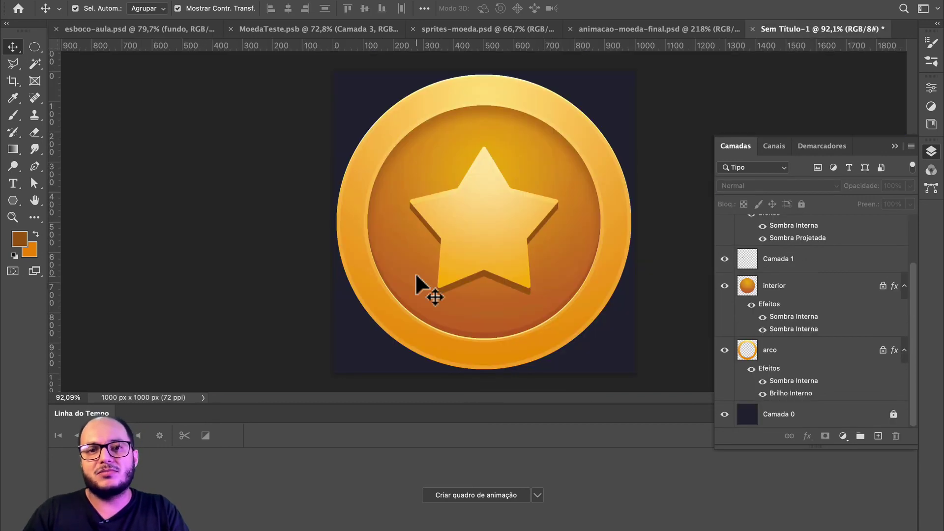
pyautogui.click(480, 268)
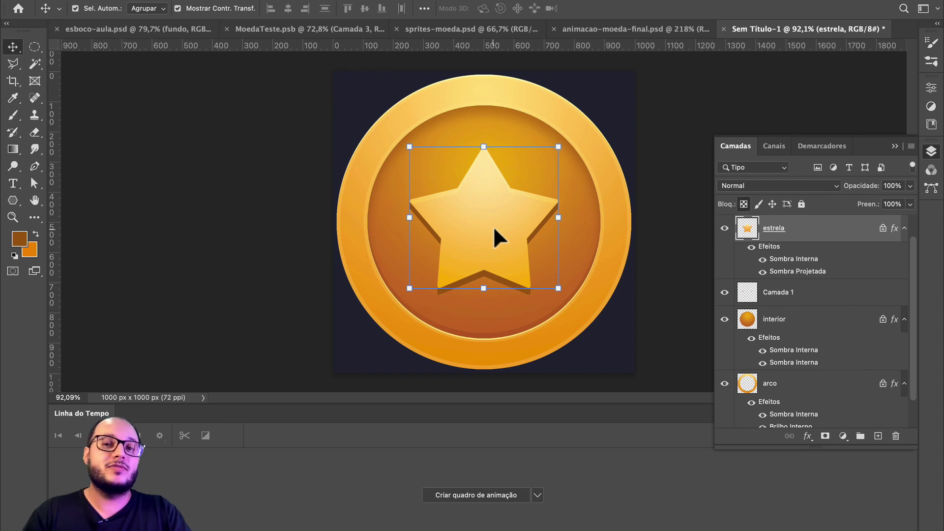
pyautogui.click(649, 281)
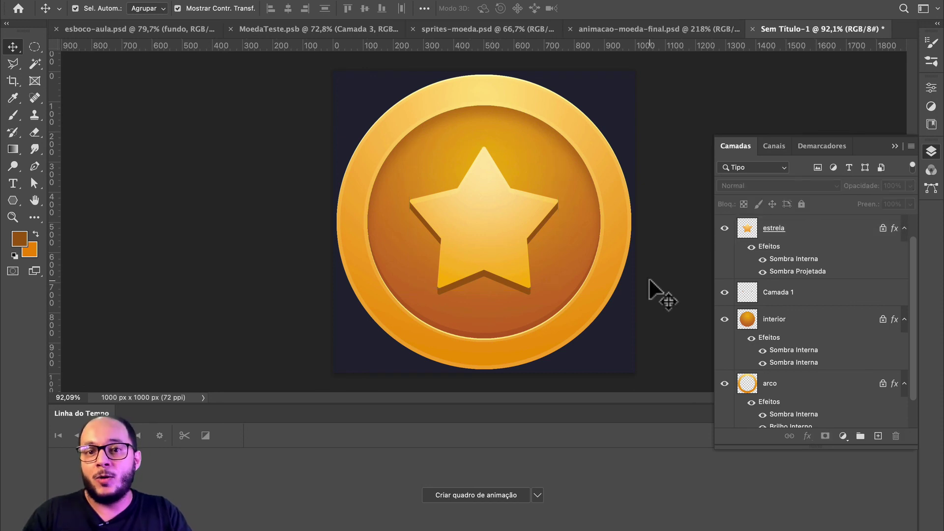